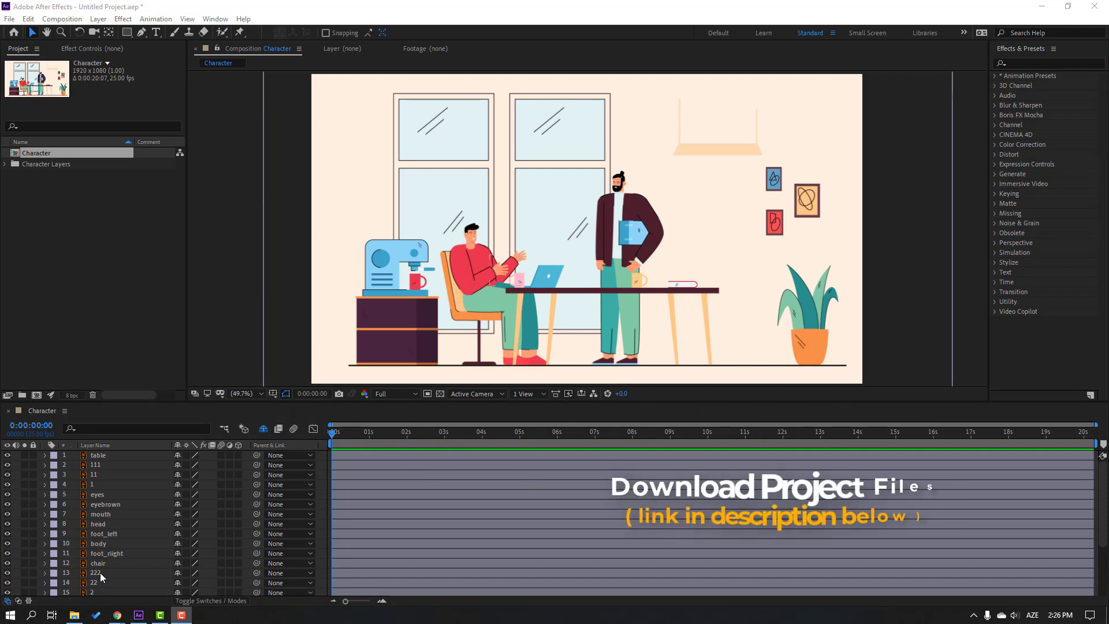
# Lock the table and BG layers so they are excluded from selection in the composition.
pyautogui.click(101, 456)
pyautogui.click(32, 456)
pyautogui.scroll(-3, 210, 533)
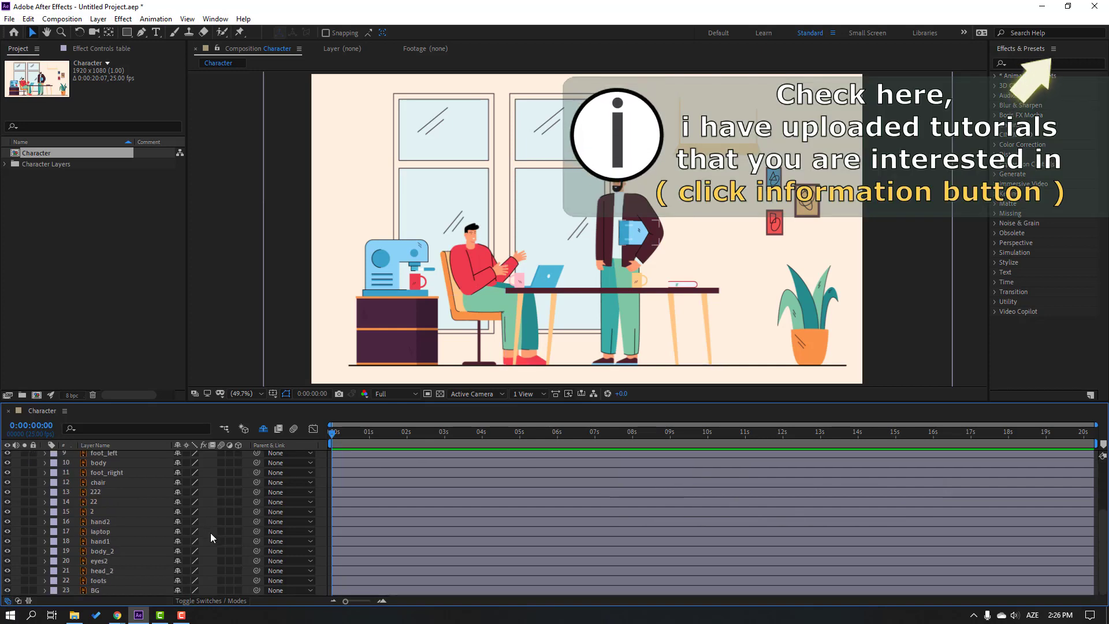
pyautogui.click(95, 590)
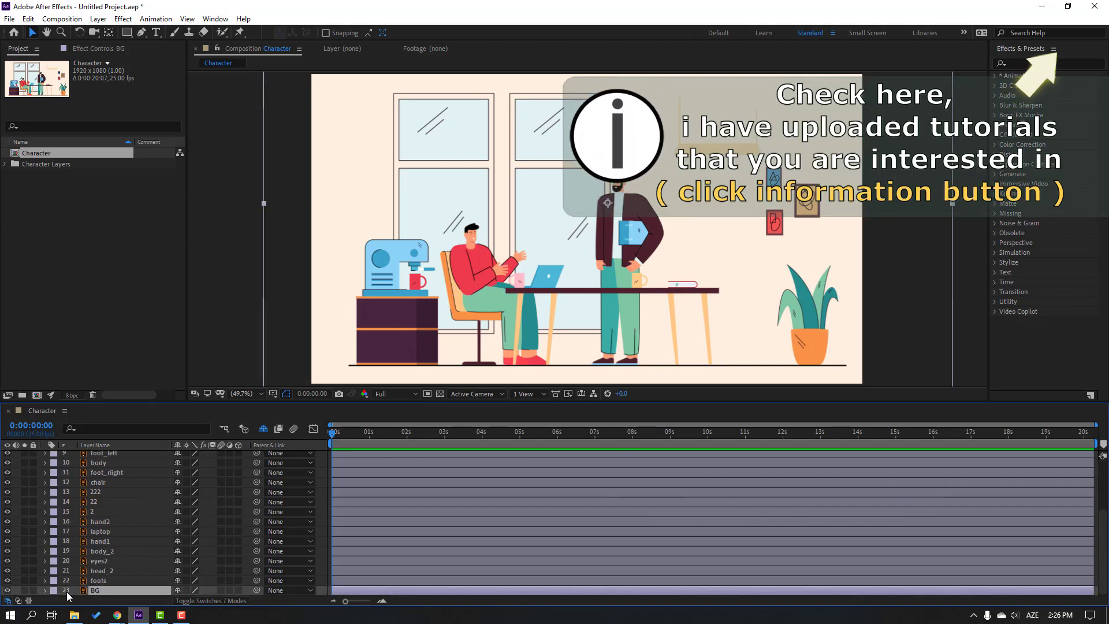
pyautogui.click(32, 590)
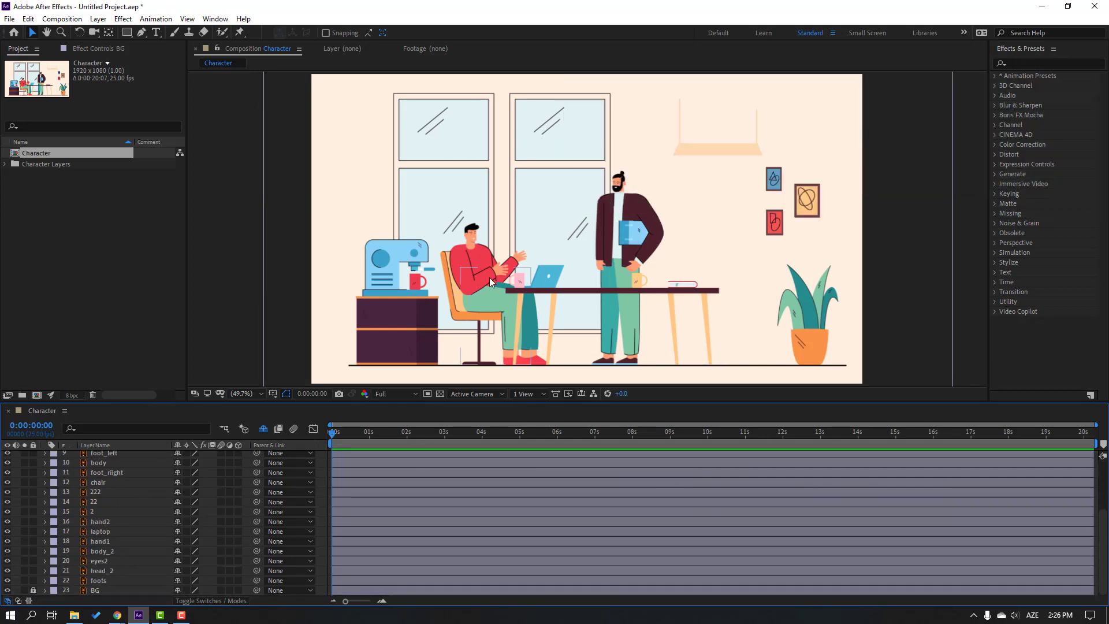
# Pre-compose all layers of the standing man as CHARACTER2 and lock the resulting layer.
pyautogui.scroll(-2, 439, 283)
pyautogui.scroll(2, 425, 287)
pyautogui.moveTo(708, 144); pyautogui.dragTo(581, 372)
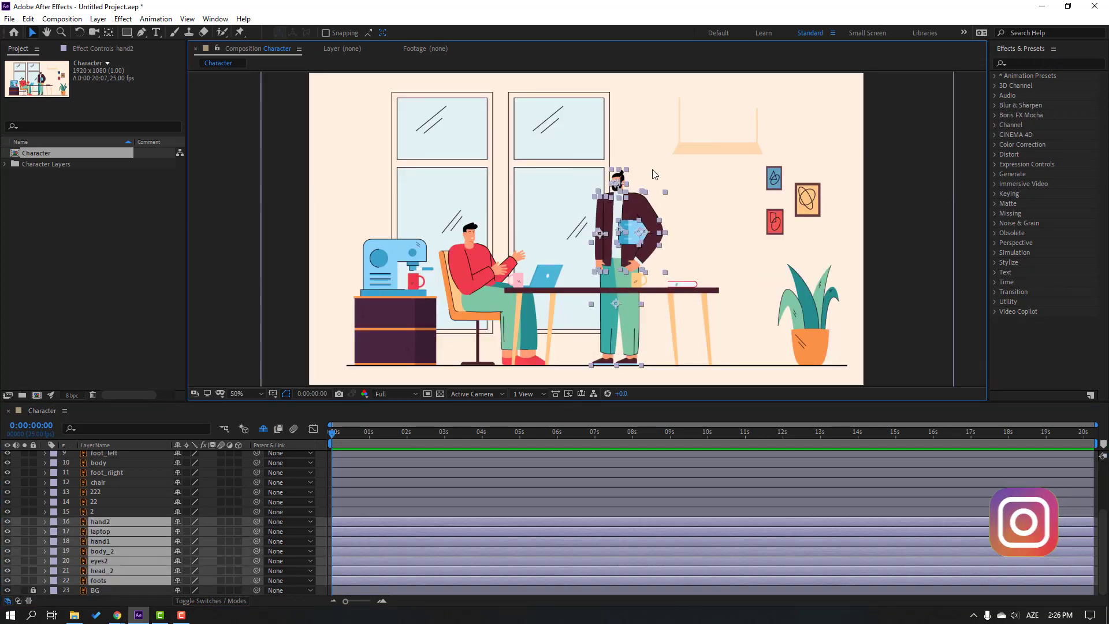
pyautogui.rightClick(100, 532)
pyautogui.click(135, 483)
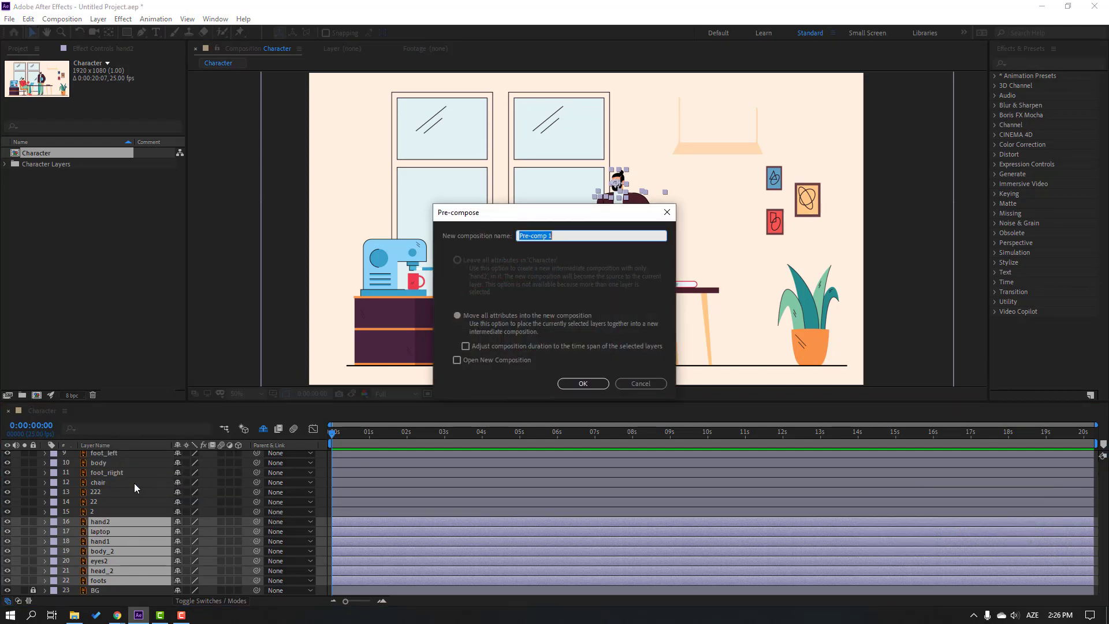
pyautogui.write('CHARACTER2')
pyautogui.click(574, 385)
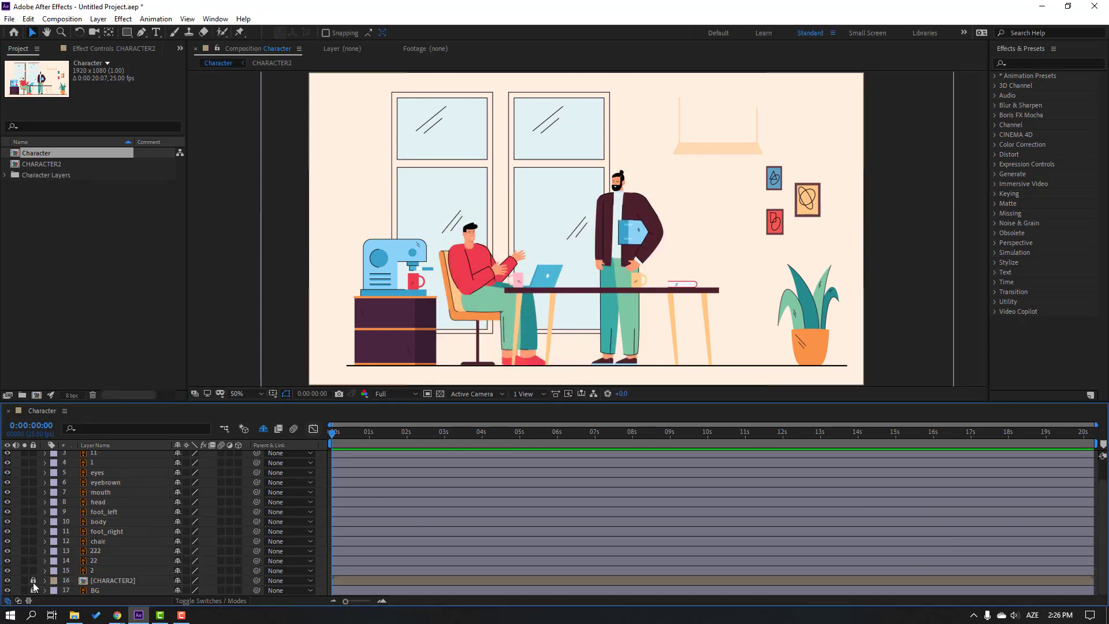
# Pre-compose all layers of the seated man and his chair into a composition named CHARACTER1.
pyautogui.moveTo(399, 192); pyautogui.dragTo(566, 384)
pyautogui.scroll(3, 130, 497)
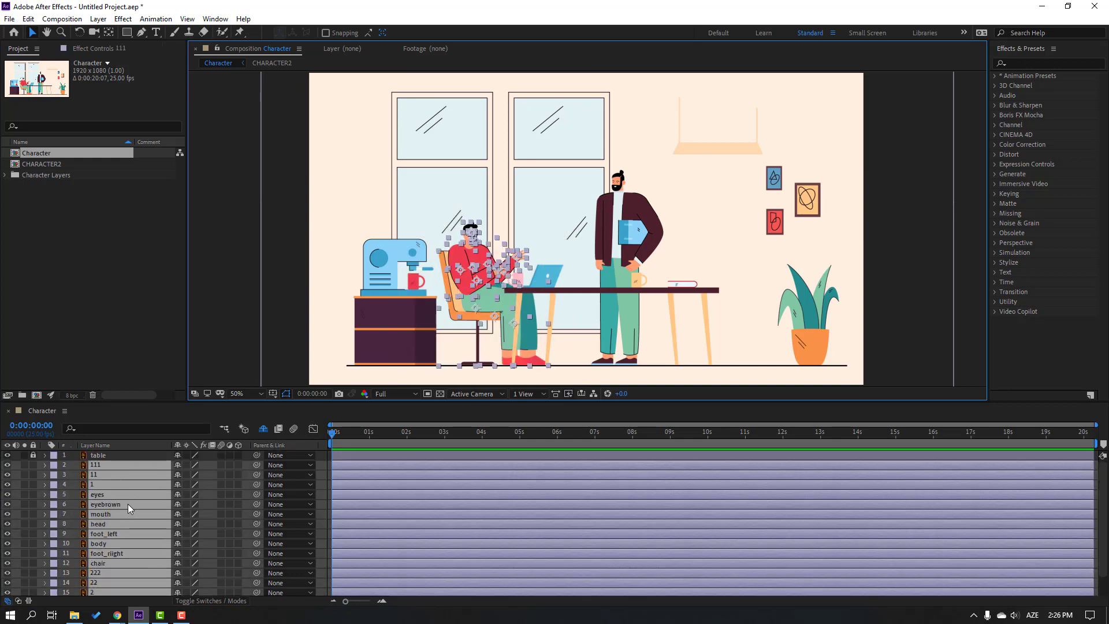
pyautogui.rightClick(106, 508)
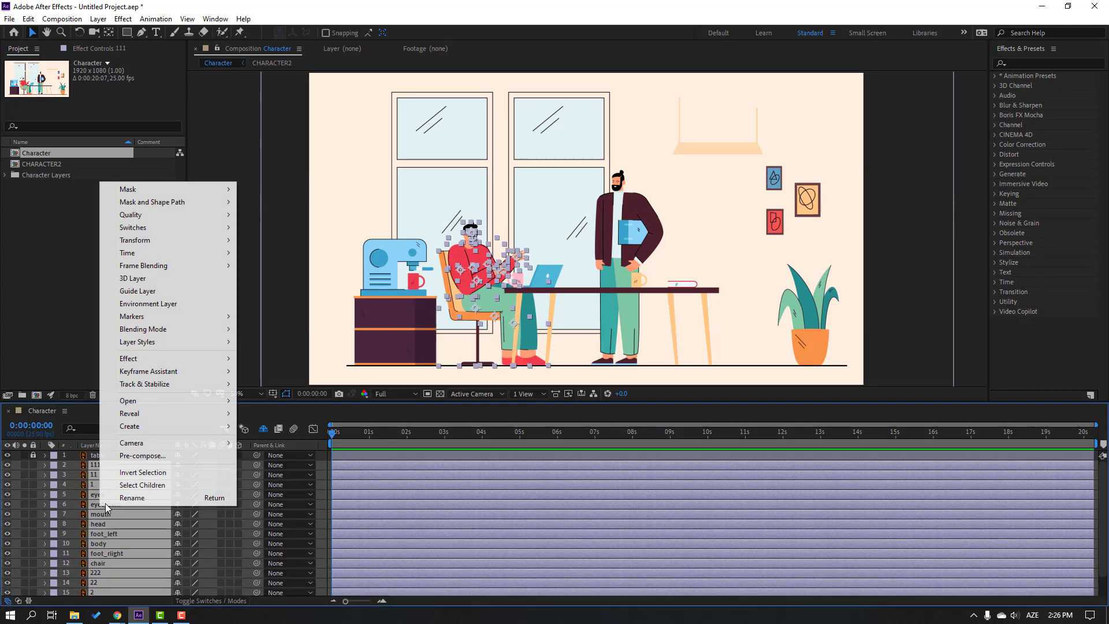
pyautogui.click(141, 456)
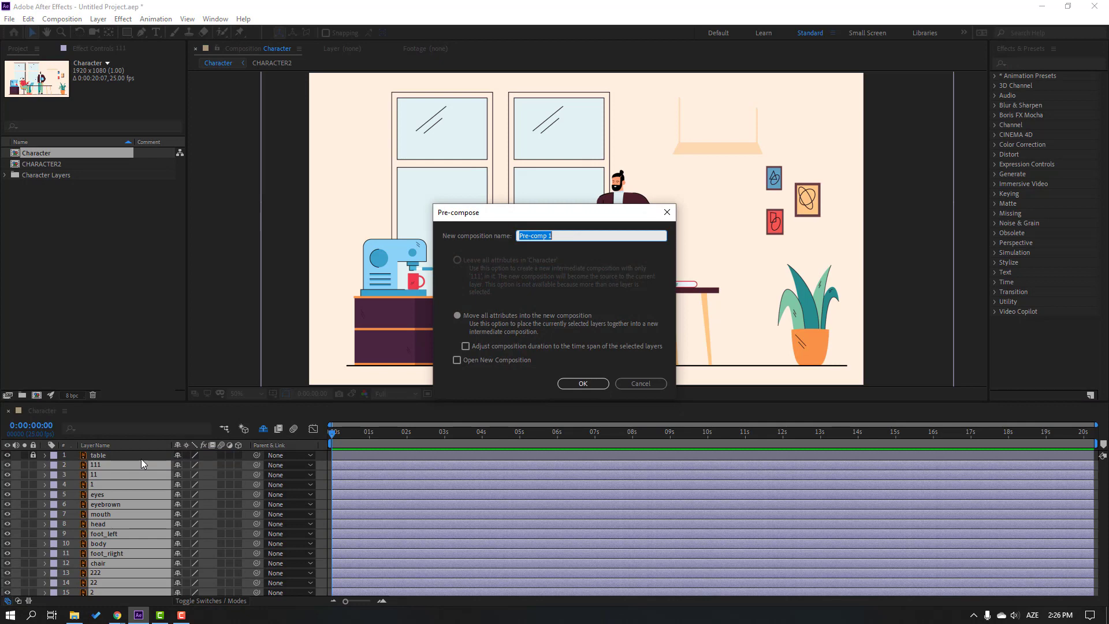
pyautogui.write('CHARACTER1')
pyautogui.press('Return')
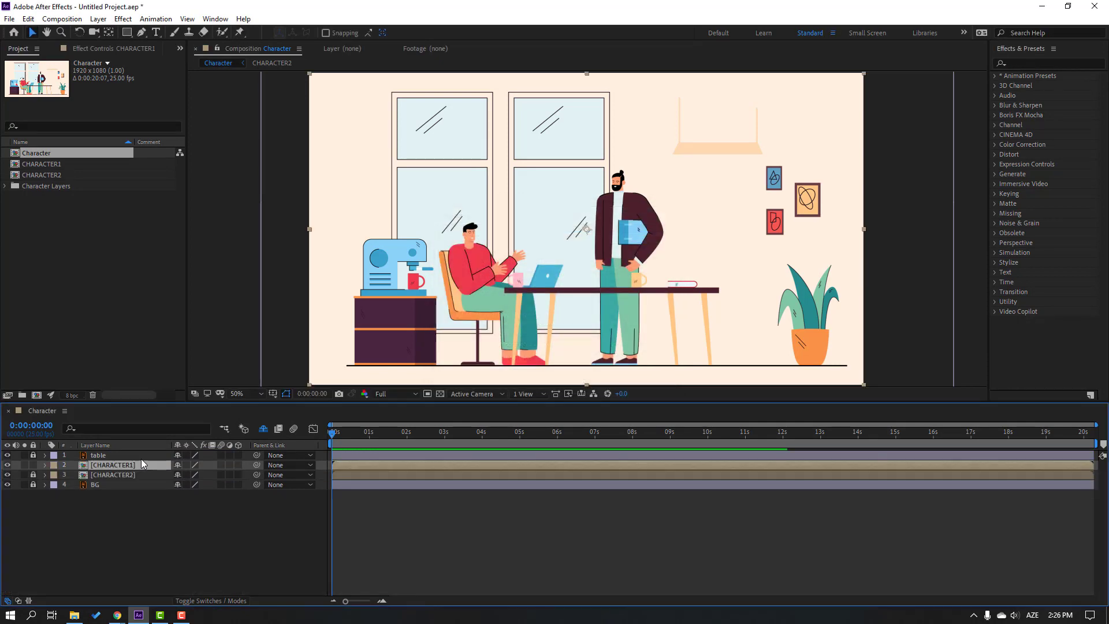
# Open the CHARACTER1 composition and, with upper-arm layer 111 isolated, move its anchor point to the shoulder.
pyautogui.click(84, 502)
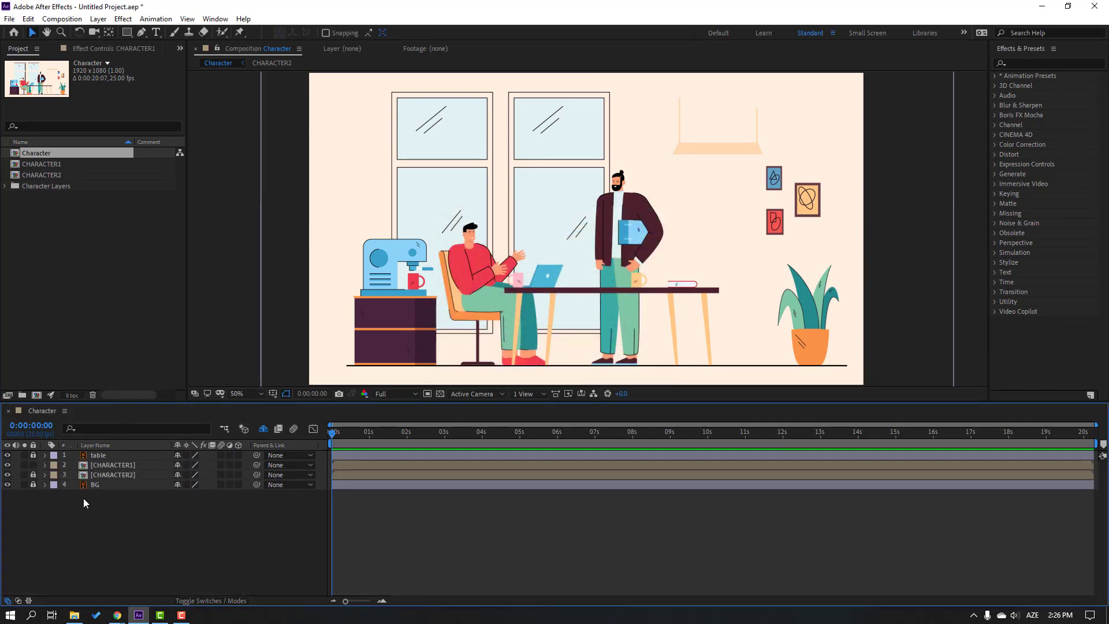
pyautogui.doubleClick(119, 465)
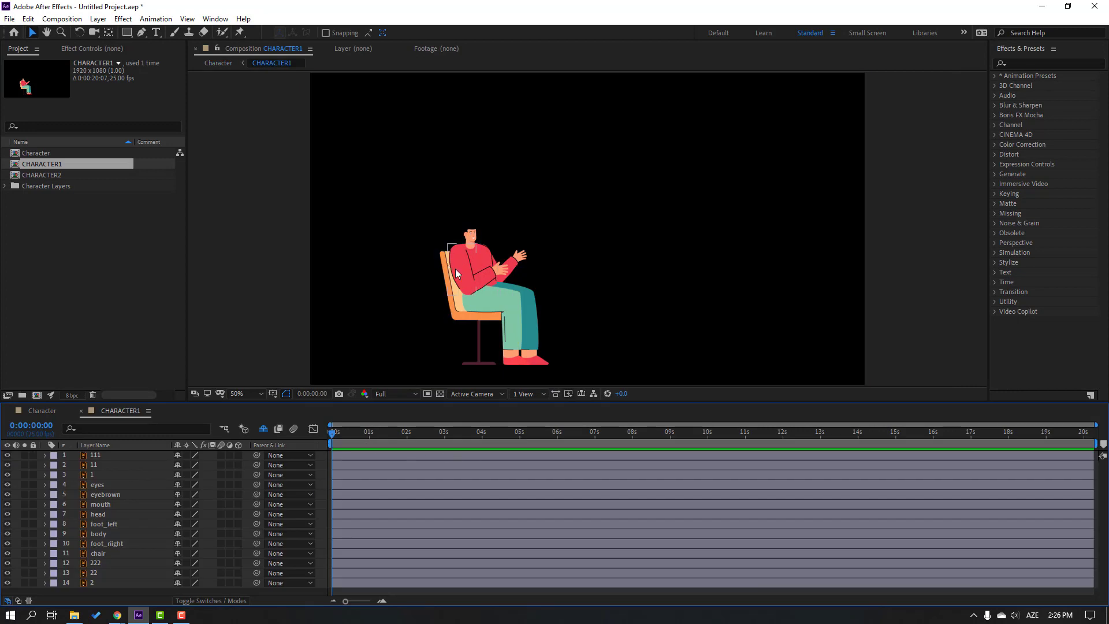
pyautogui.moveTo(519, 337); pyautogui.dragTo(496, 328)
pyautogui.scroll(1, 298, 342)
pyautogui.click(283, 297)
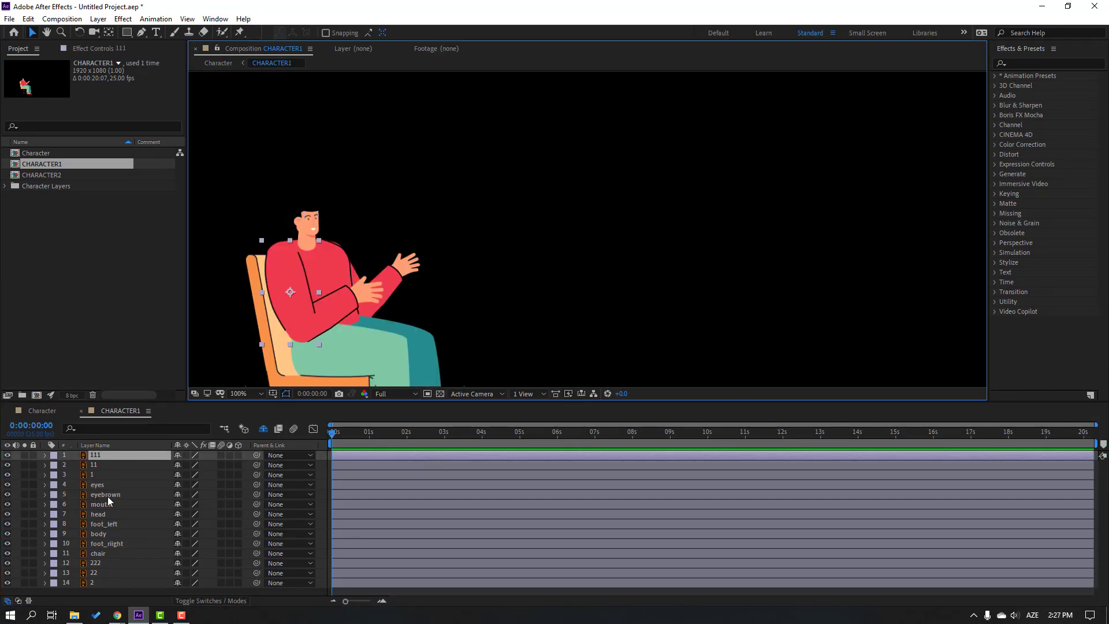
pyautogui.scroll(2, 518, 316)
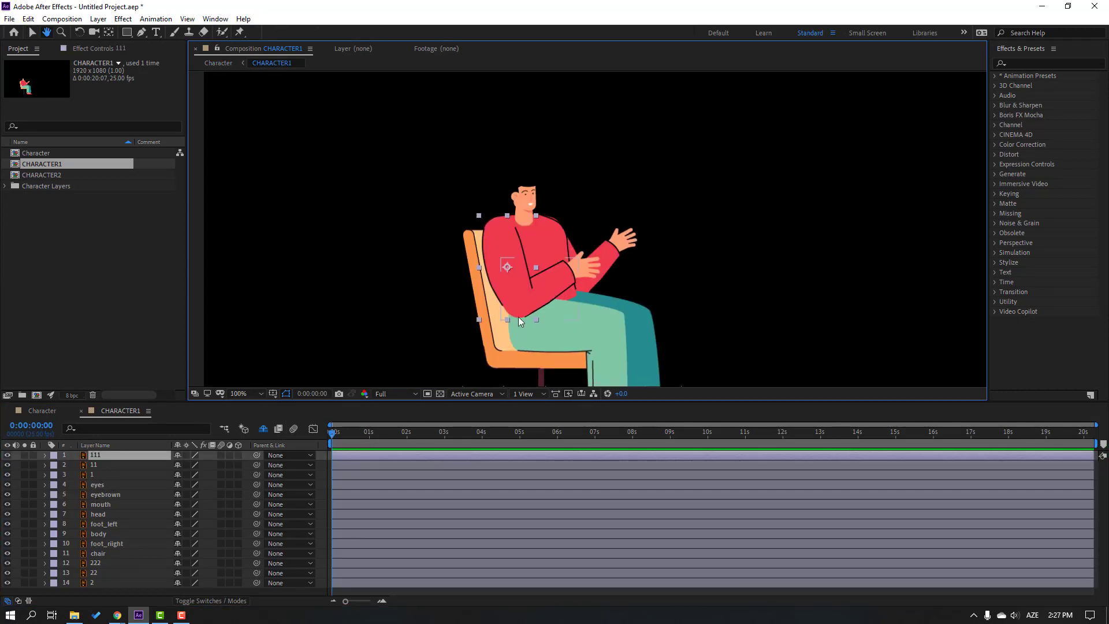
pyautogui.click(24, 456)
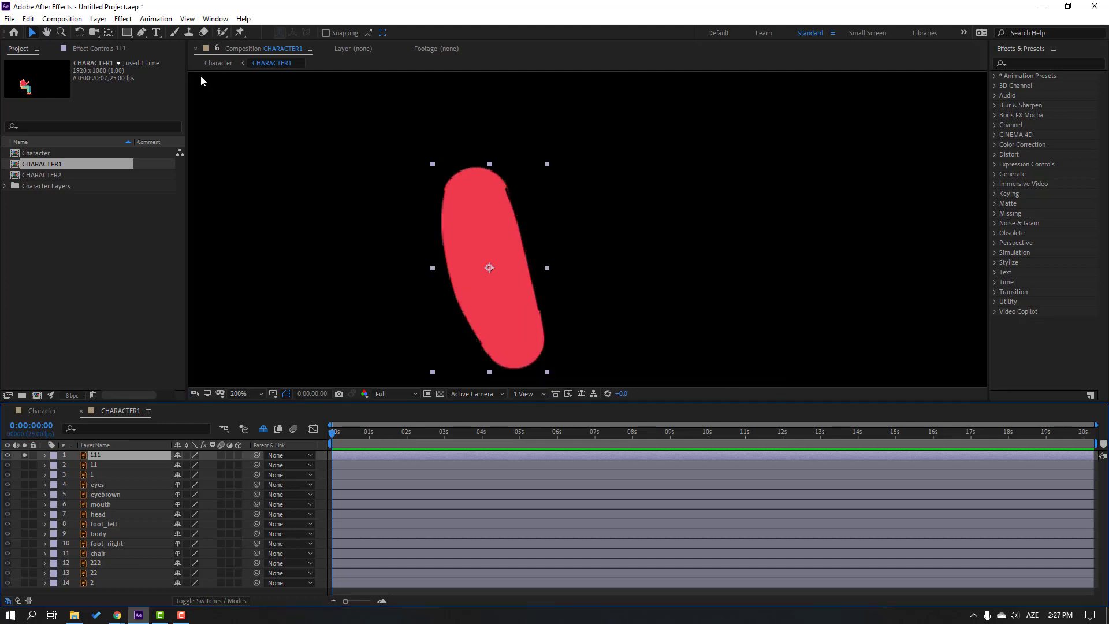
pyautogui.click(109, 34)
pyautogui.moveTo(488, 268); pyautogui.dragTo(472, 182)
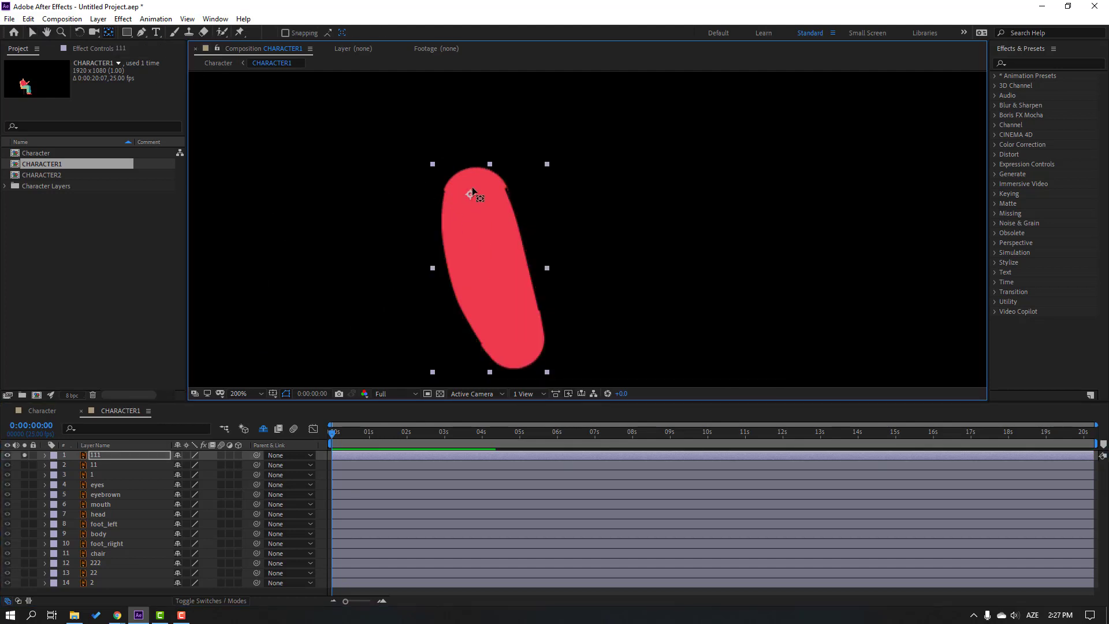
pyautogui.click(31, 32)
# Isolate forearm layer 11, move its anchor point to the elbow end, and show all layers again.
pyautogui.click(97, 464)
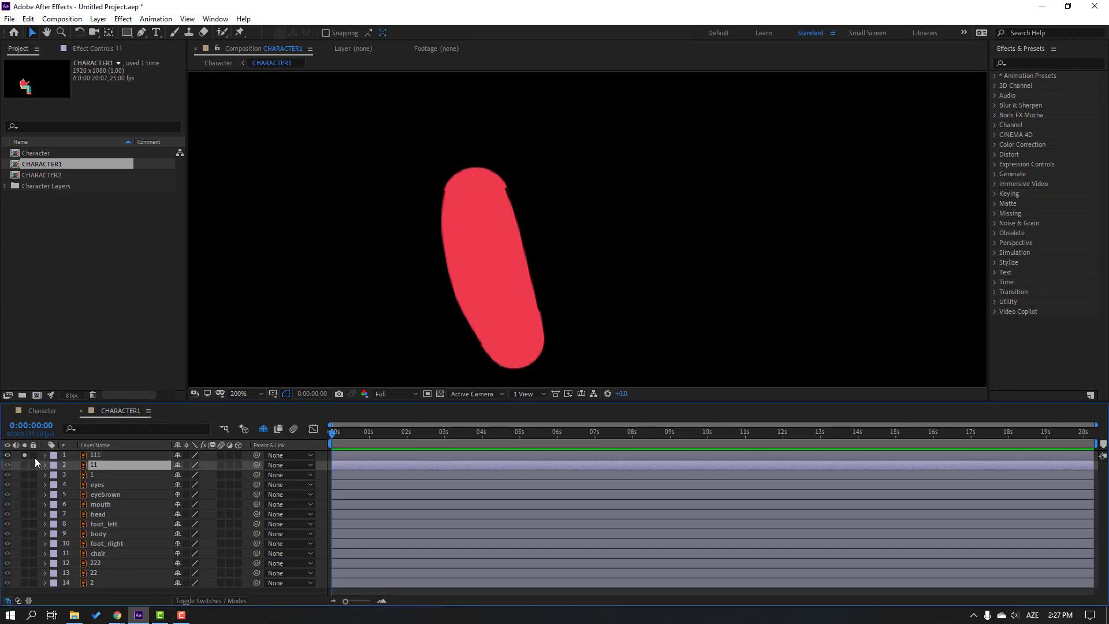
pyautogui.click(25, 455)
pyautogui.click(24, 465)
pyautogui.moveTo(547, 332); pyautogui.dragTo(431, 287)
pyautogui.press('y')
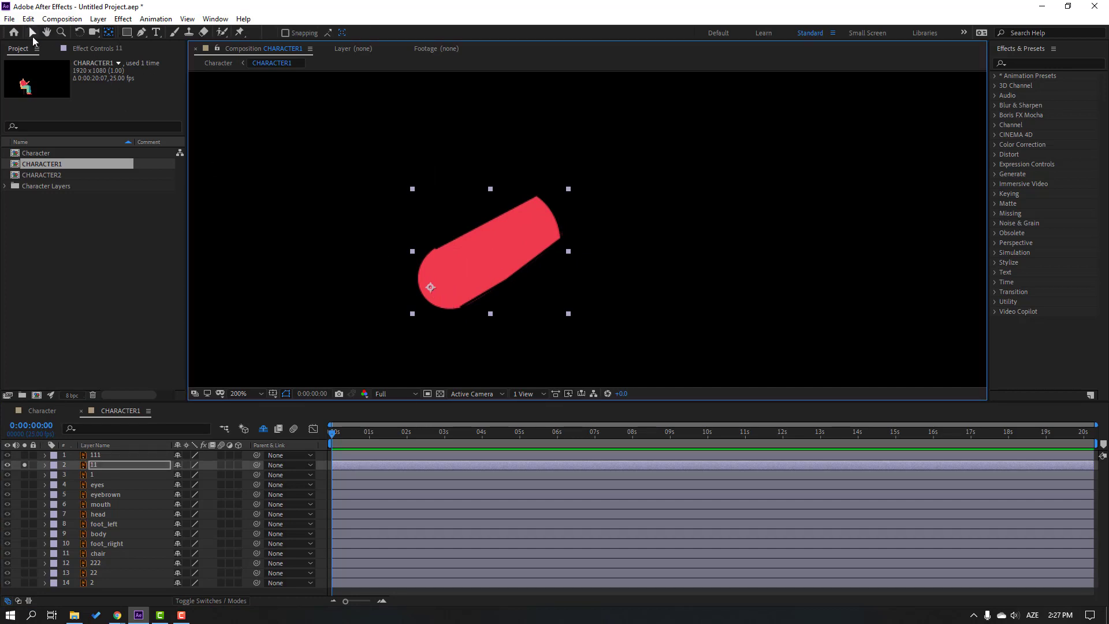
pyautogui.click(32, 32)
pyautogui.click(24, 465)
# Isolate hand layer 1, move its anchor point to the wrist, and show all layers again.
pyautogui.click(42, 475)
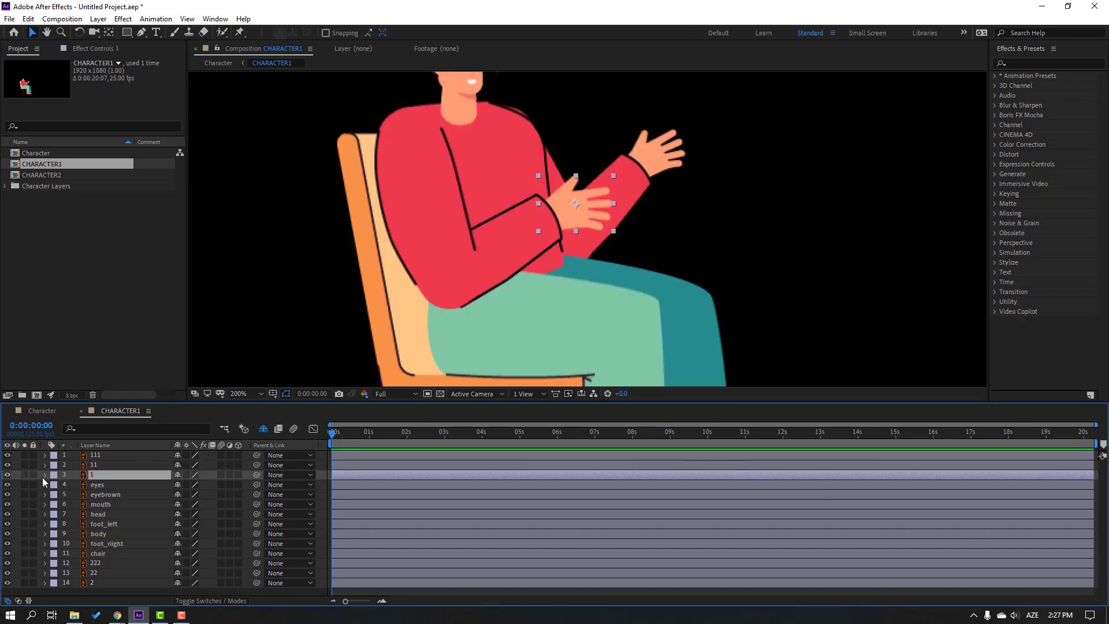
pyautogui.click(24, 474)
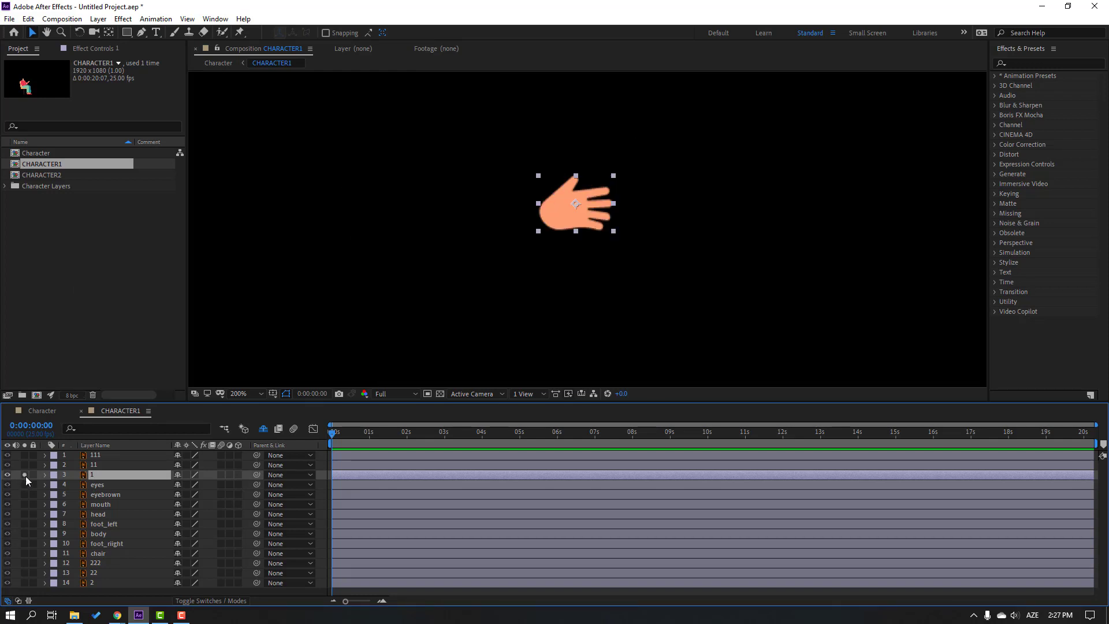
pyautogui.click(109, 33)
pyautogui.moveTo(574, 206); pyautogui.dragTo(548, 220)
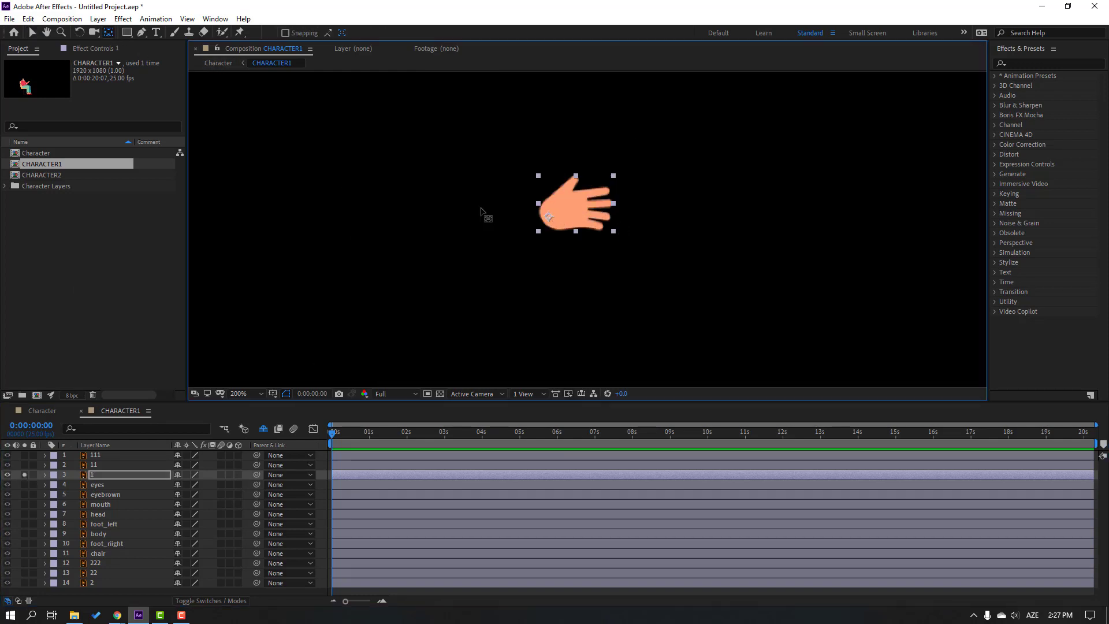
pyautogui.click(33, 33)
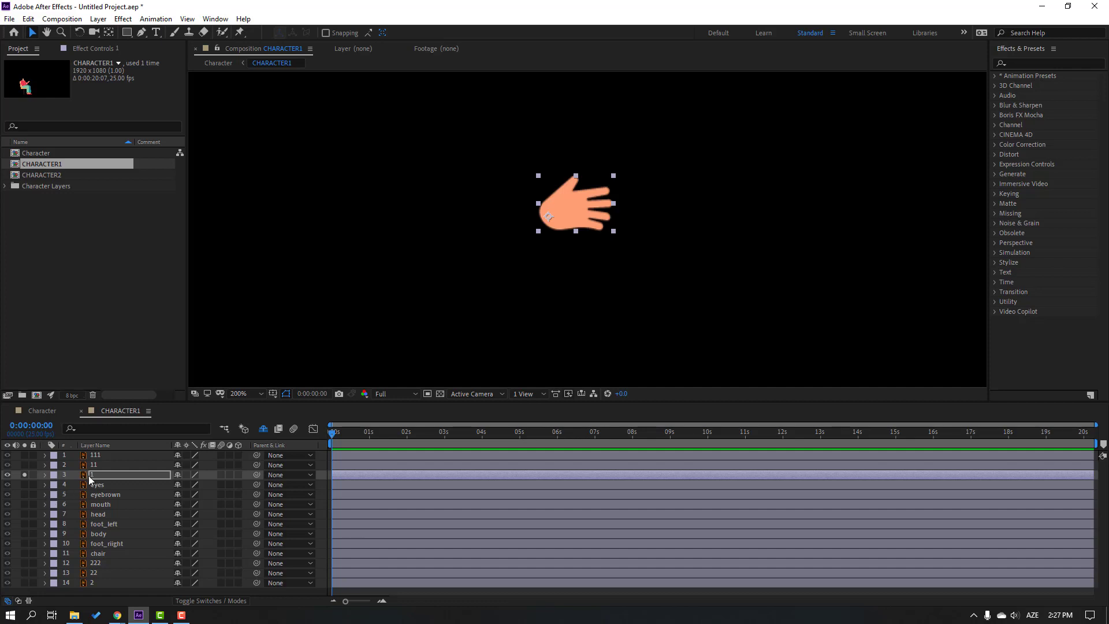
pyautogui.click(25, 474)
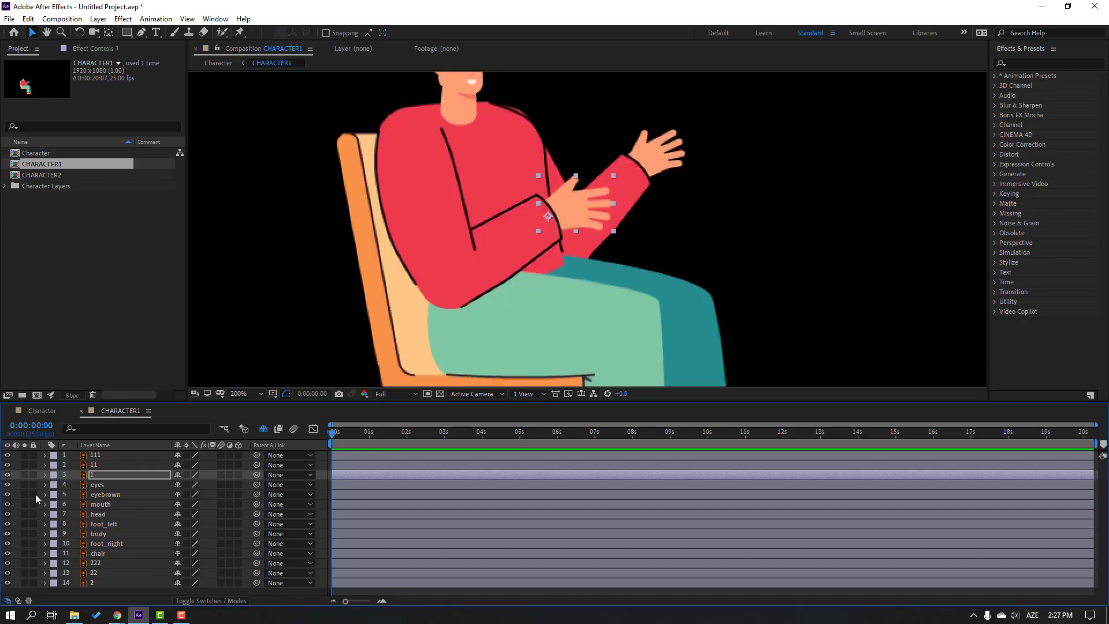
# Parent hand layer 1 to forearm layer 11, and layer 11 to upper-arm layer 111.
pyautogui.moveTo(258, 477); pyautogui.dragTo(92, 465)
pyautogui.click(92, 467)
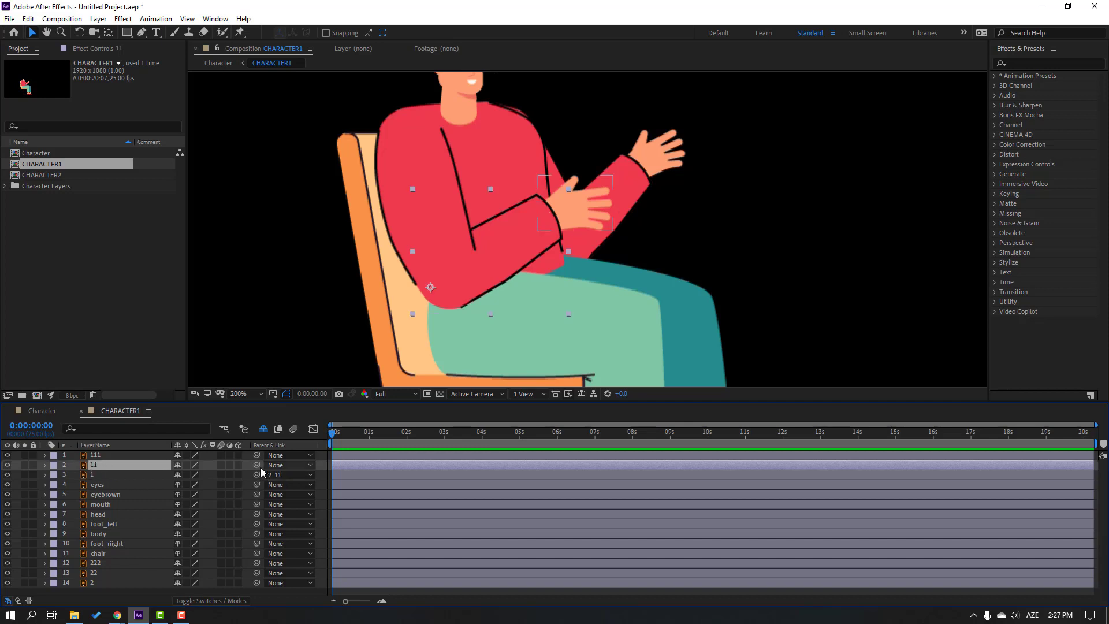
pyautogui.moveTo(256, 465); pyautogui.dragTo(95, 458)
# Try rotating upper-arm layer 111 to test the linked arm, and parent layer 111 to the body layer.
pyautogui.click(95, 455)
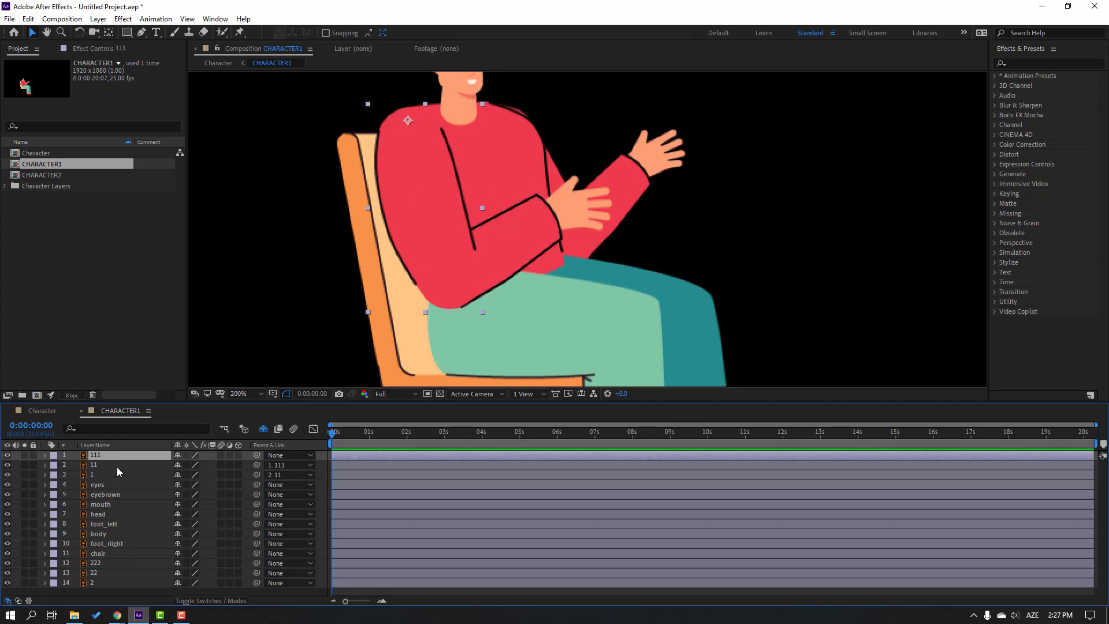
pyautogui.press('r')
pyautogui.press('space')
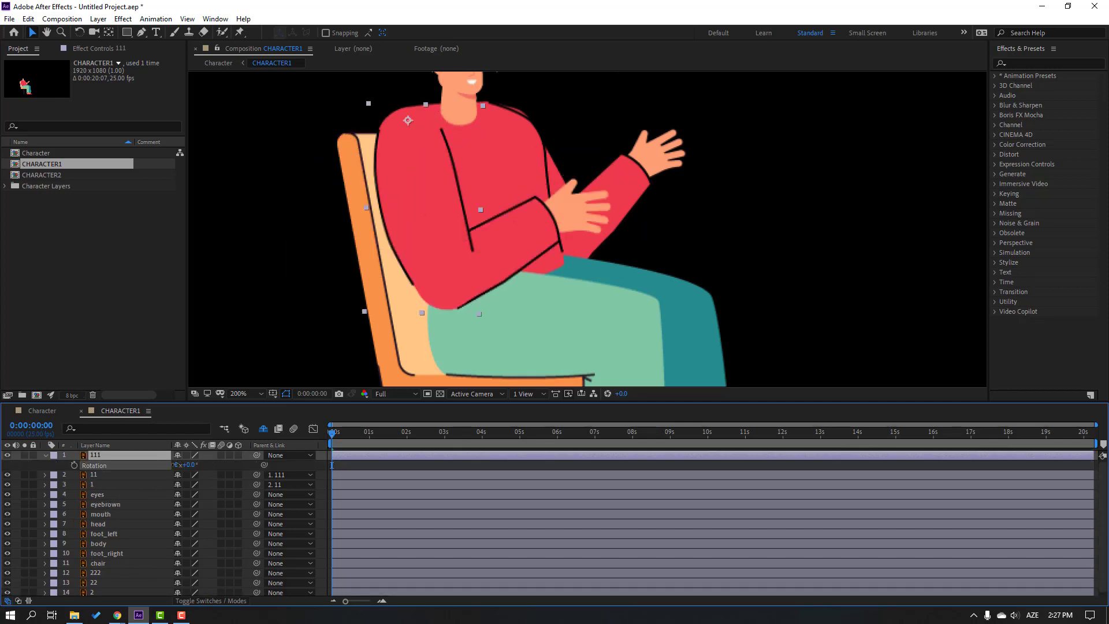
pyautogui.press('space')
pyautogui.click(46, 455)
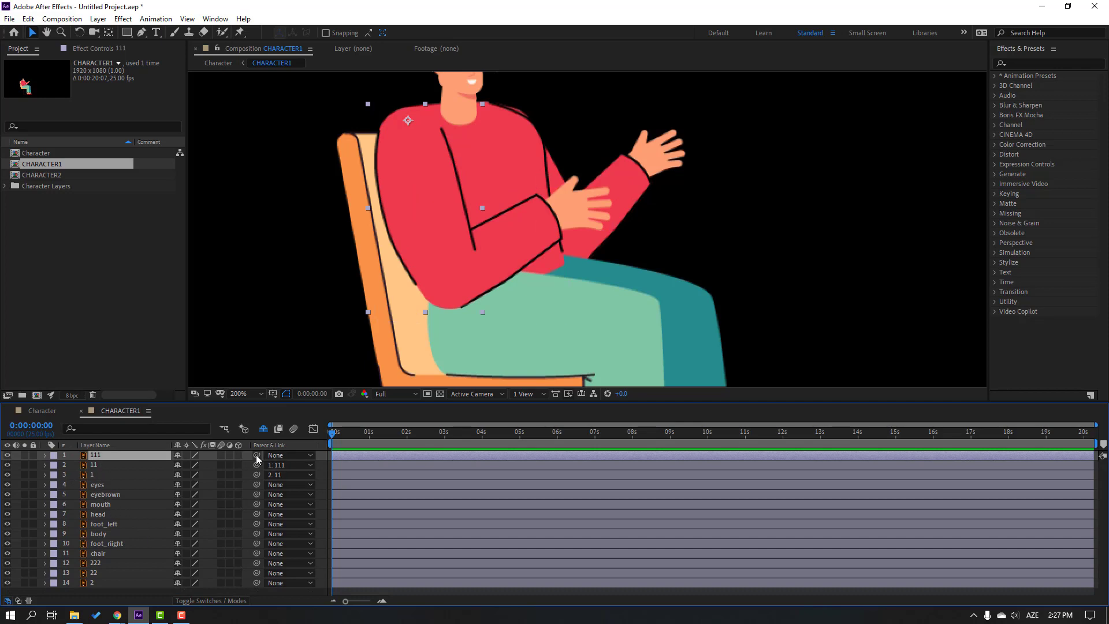
pyautogui.moveTo(218, 476); pyautogui.dragTo(114, 534)
# Isolate hand layer 2, move its anchor point to the wrist, and show all layers again.
pyautogui.click(144, 582)
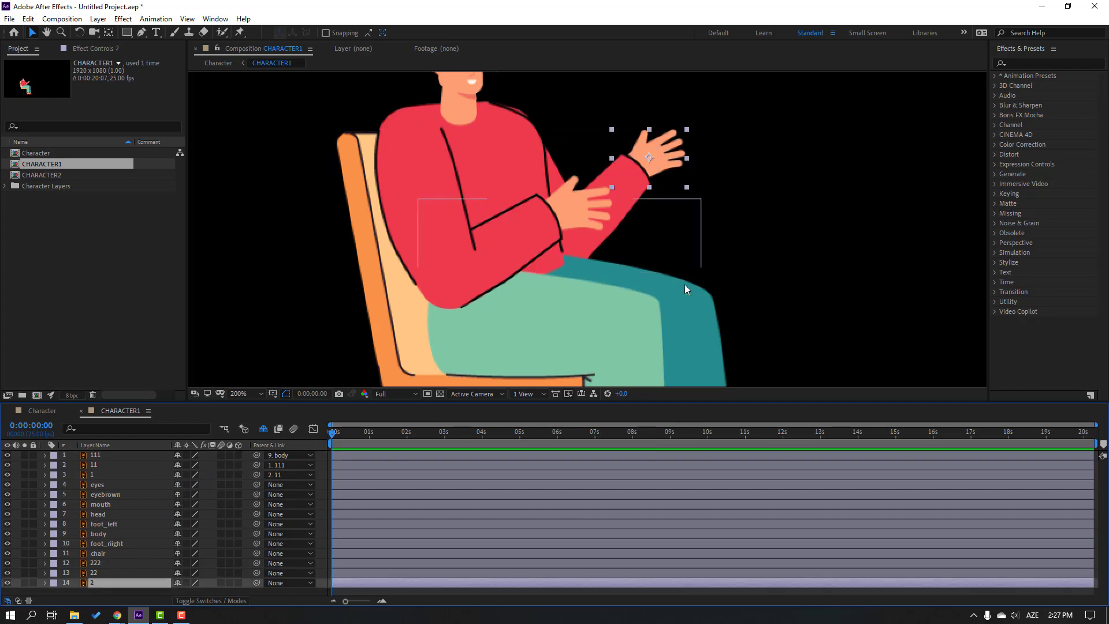
pyautogui.click(24, 582)
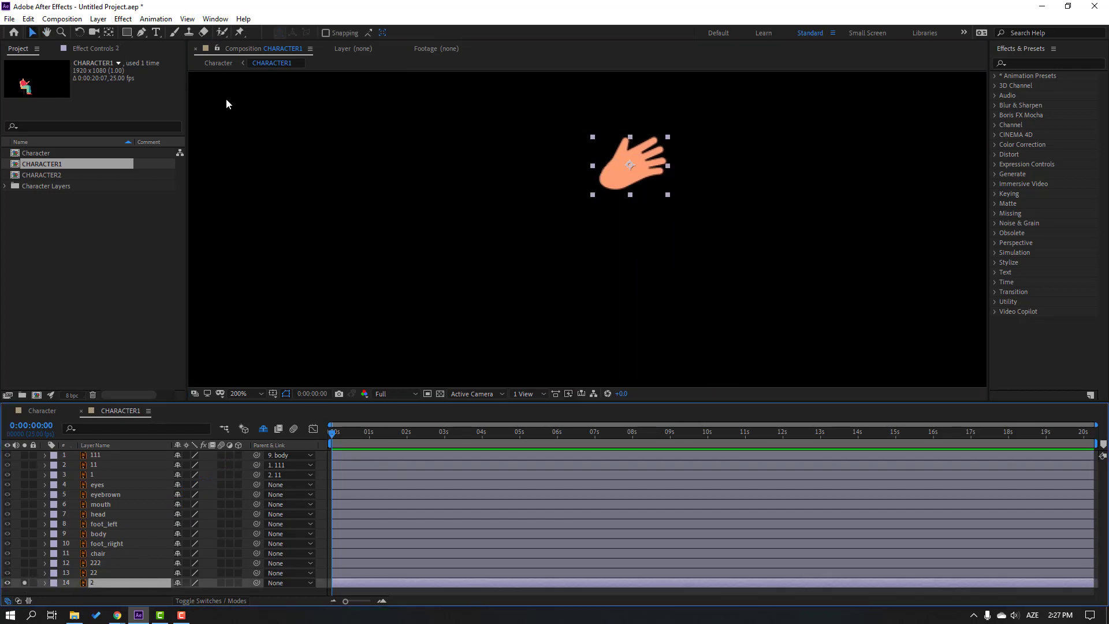
pyautogui.click(106, 32)
pyautogui.moveTo(635, 166); pyautogui.dragTo(611, 181)
pyautogui.click(31, 31)
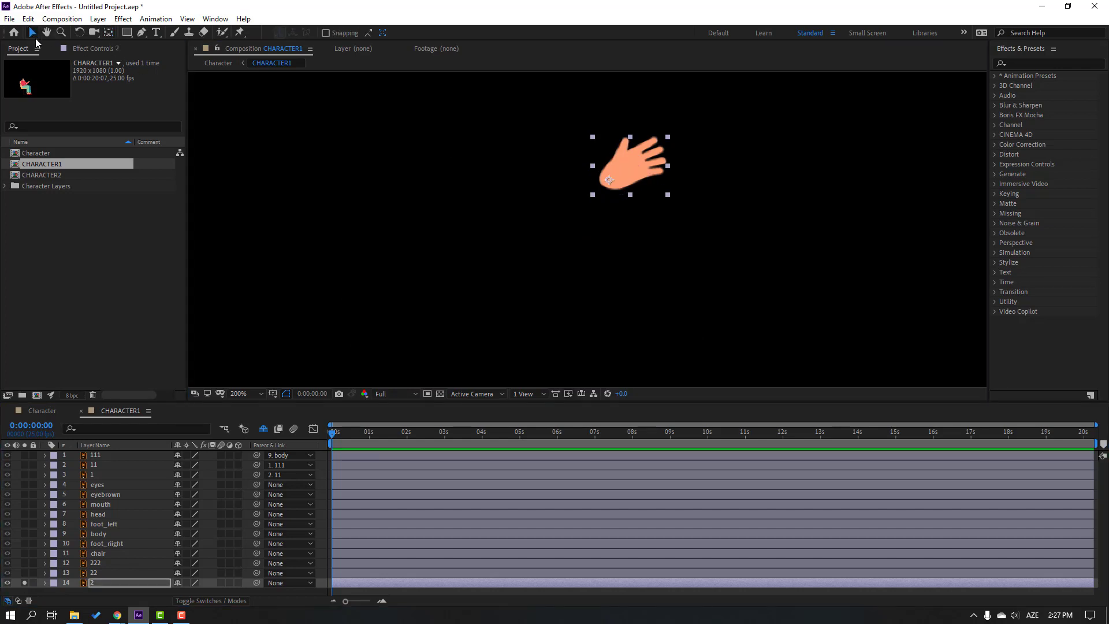
pyautogui.click(24, 583)
# Isolate forearm layer 22, move its anchor point to the elbow end, and show all layers again.
pyautogui.click(98, 572)
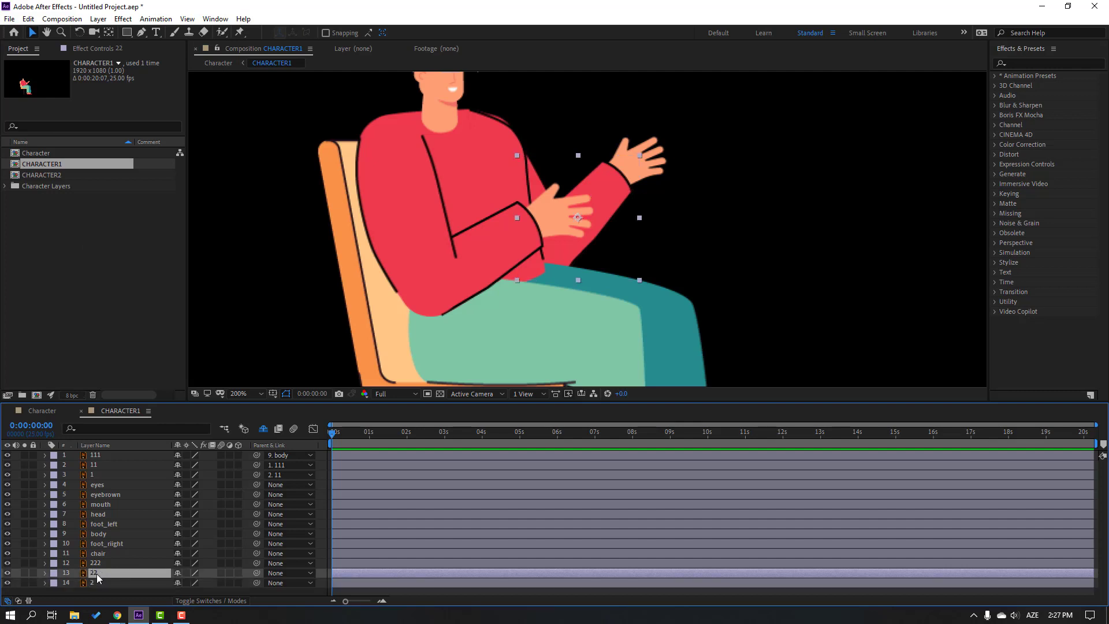
pyautogui.click(24, 572)
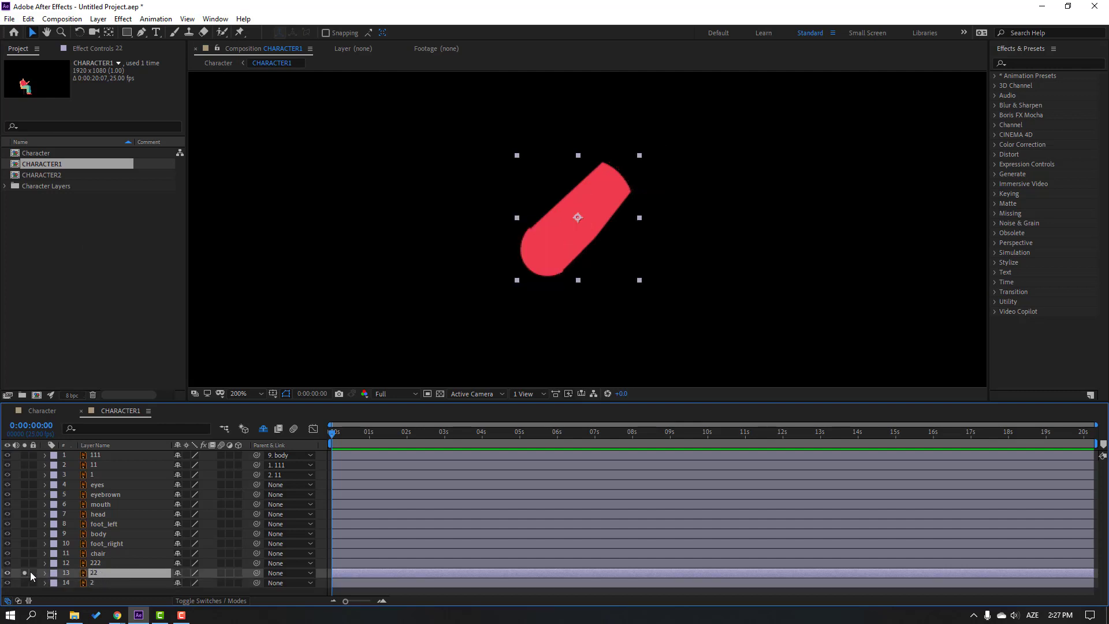
pyautogui.click(106, 34)
pyautogui.moveTo(578, 217); pyautogui.dragTo(535, 261)
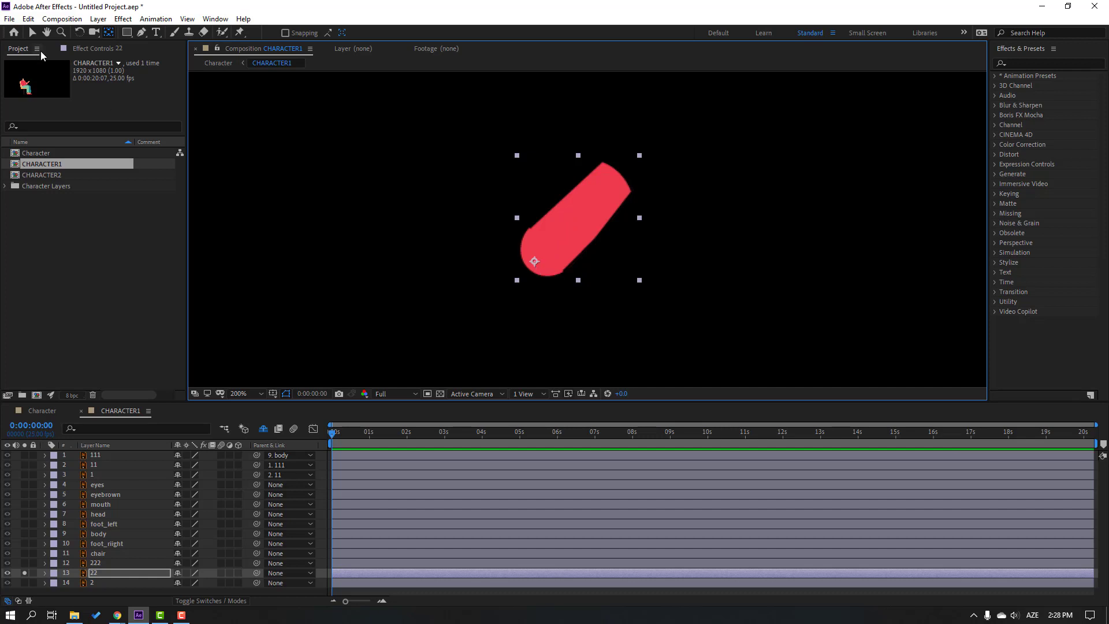
pyautogui.click(32, 33)
pyautogui.click(25, 571)
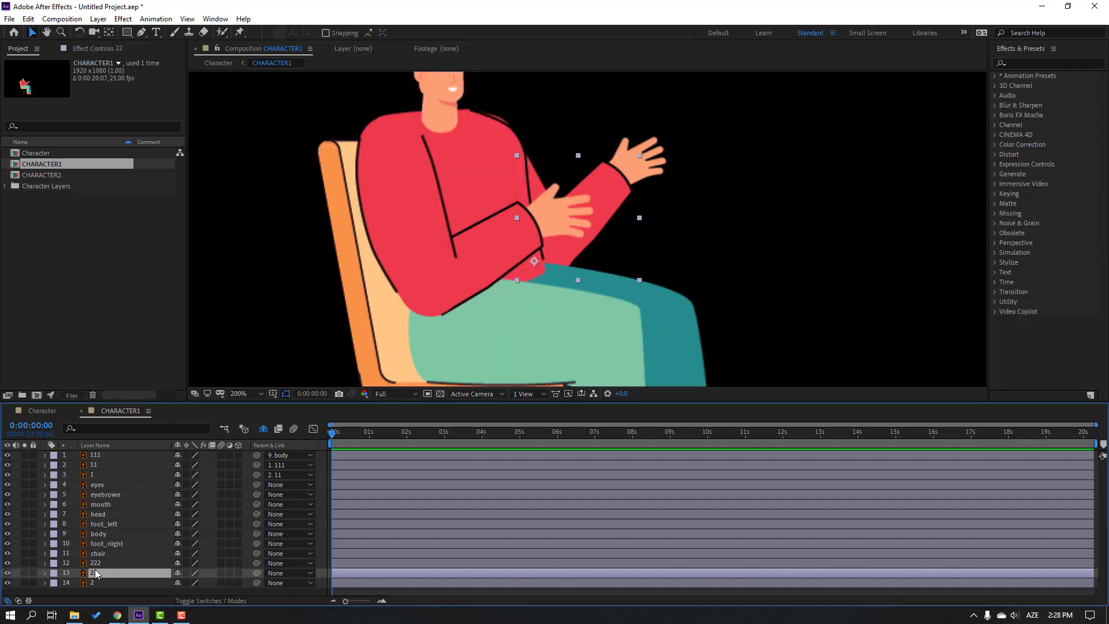
# Isolate upper-arm layer 222, move its anchor point to the shoulder end, and show all layers again.
pyautogui.click(40, 564)
pyautogui.click(24, 563)
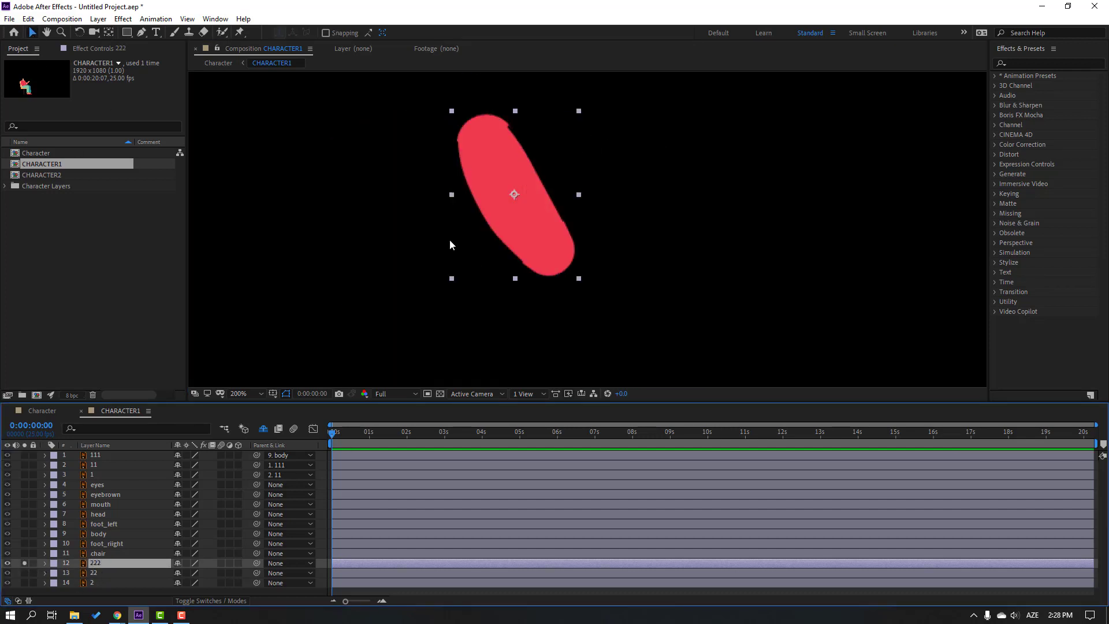
pyautogui.click(109, 32)
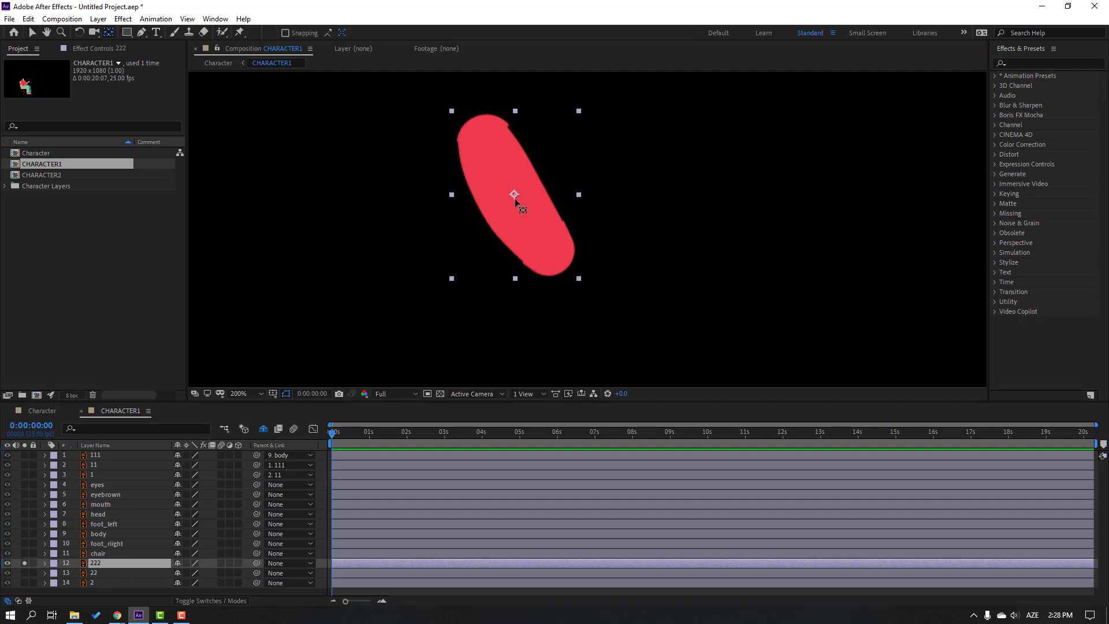
pyautogui.moveTo(515, 196); pyautogui.dragTo(475, 127)
pyautogui.click(32, 32)
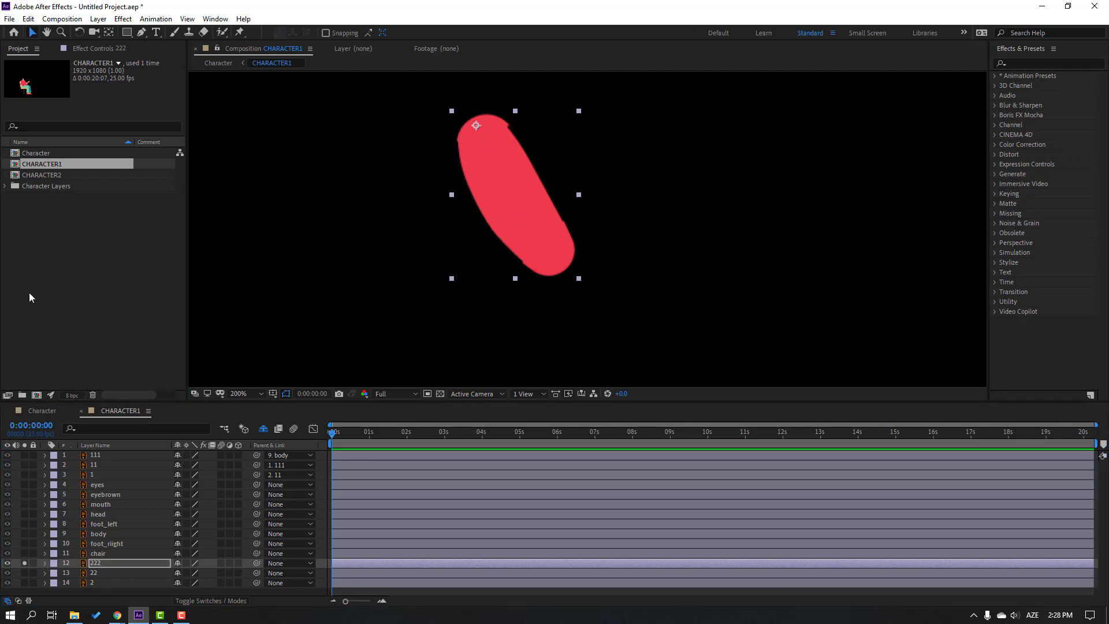
pyautogui.click(25, 562)
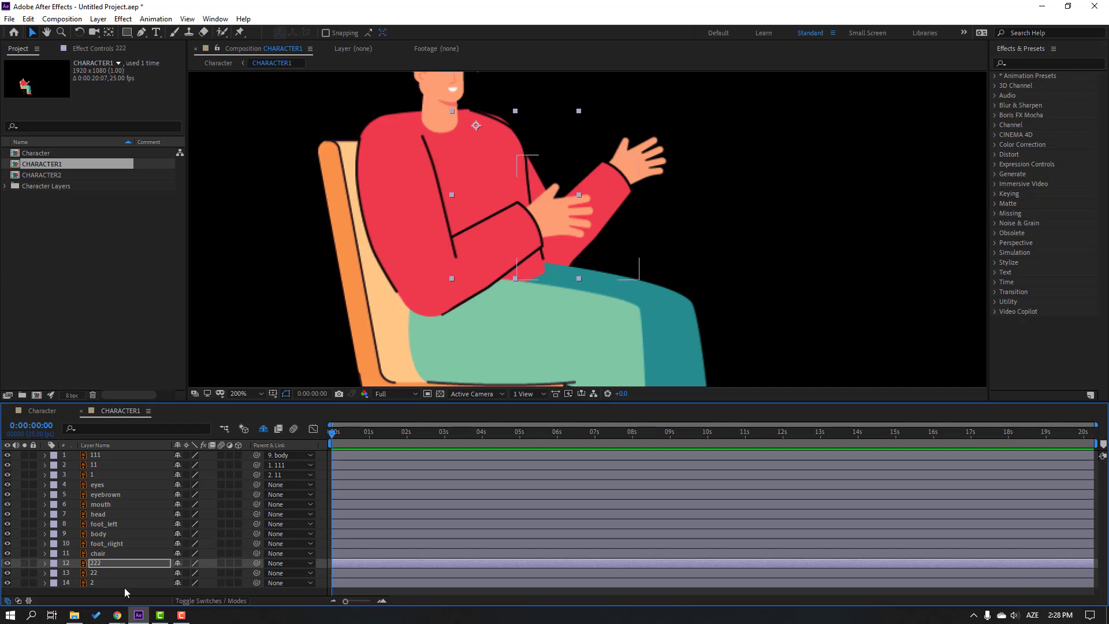
# Parent hand layer 2 to forearm layer 22, and layer 22 to upper-arm layer 222.
pyautogui.click(93, 584)
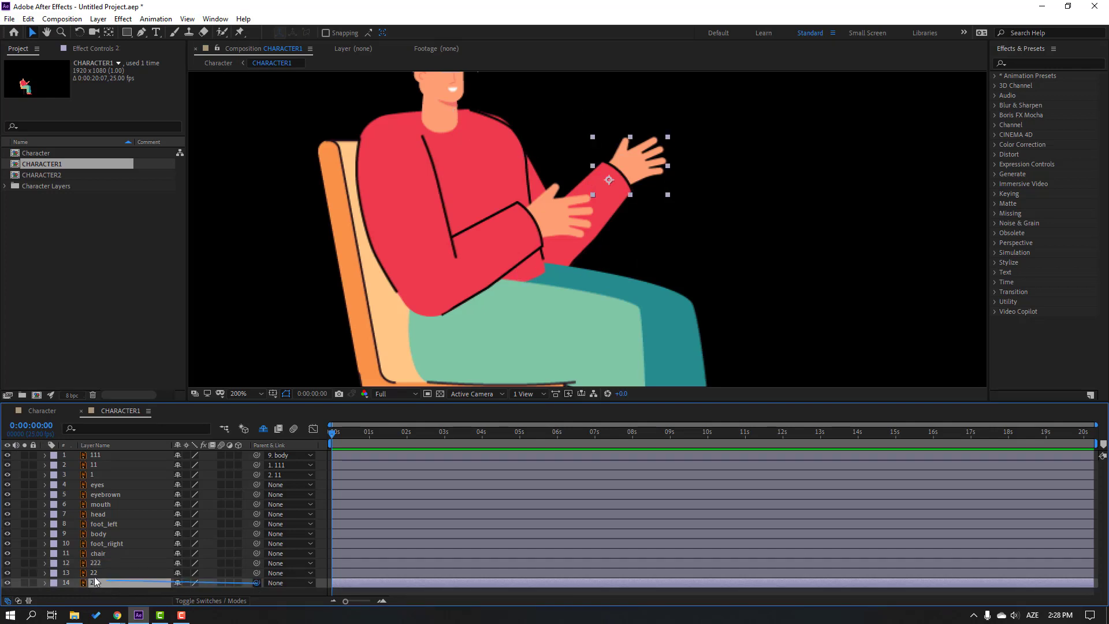
pyautogui.moveTo(95, 577); pyautogui.dragTo(90, 574)
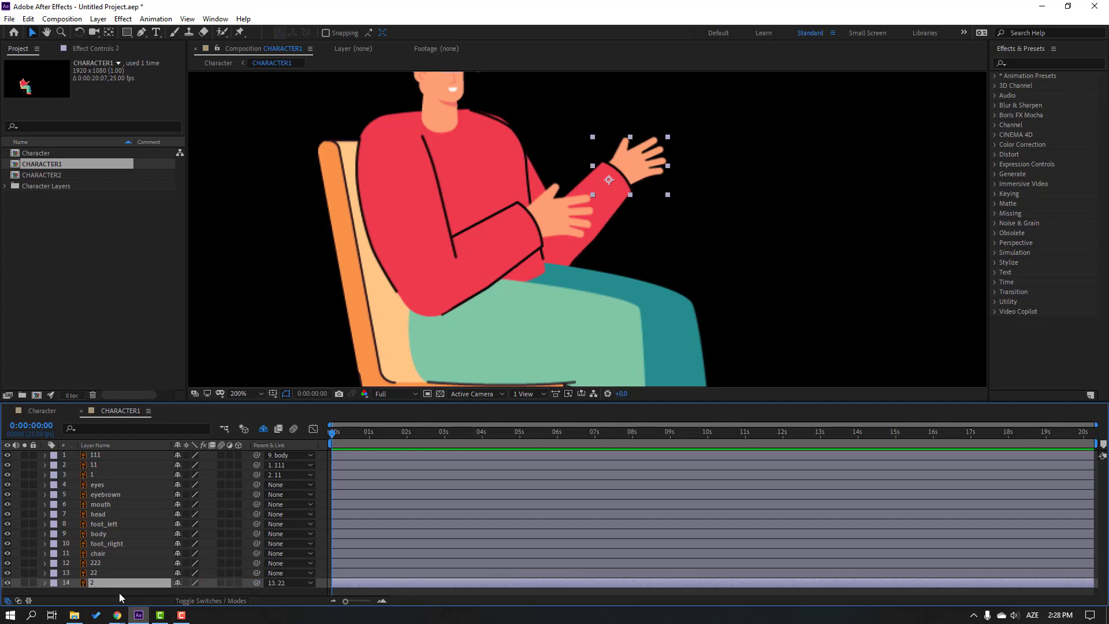
pyautogui.click(95, 573)
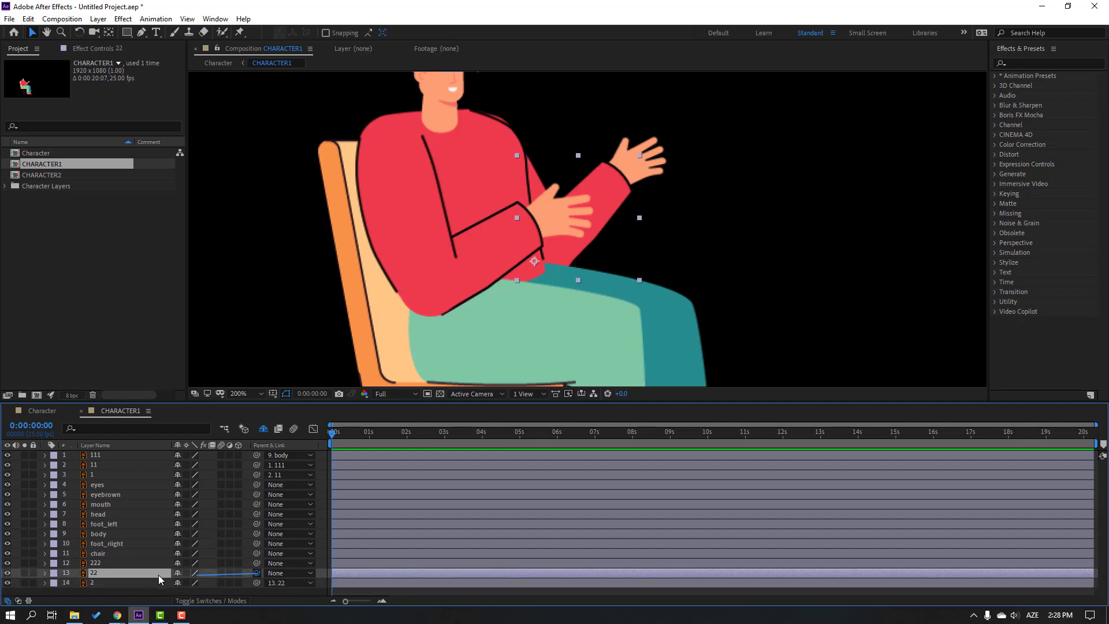
pyautogui.moveTo(160, 579); pyautogui.dragTo(91, 567)
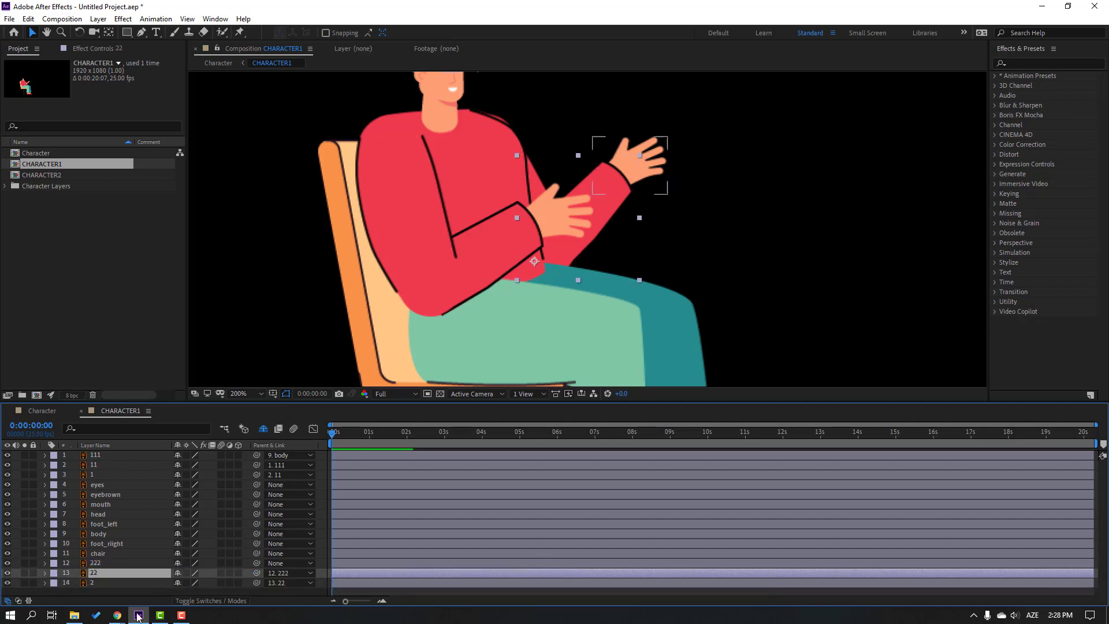
# Parent upper-arm layer 222 to the body layer, and try rotating layer 222 to test the linked arm.
pyautogui.click(92, 564)
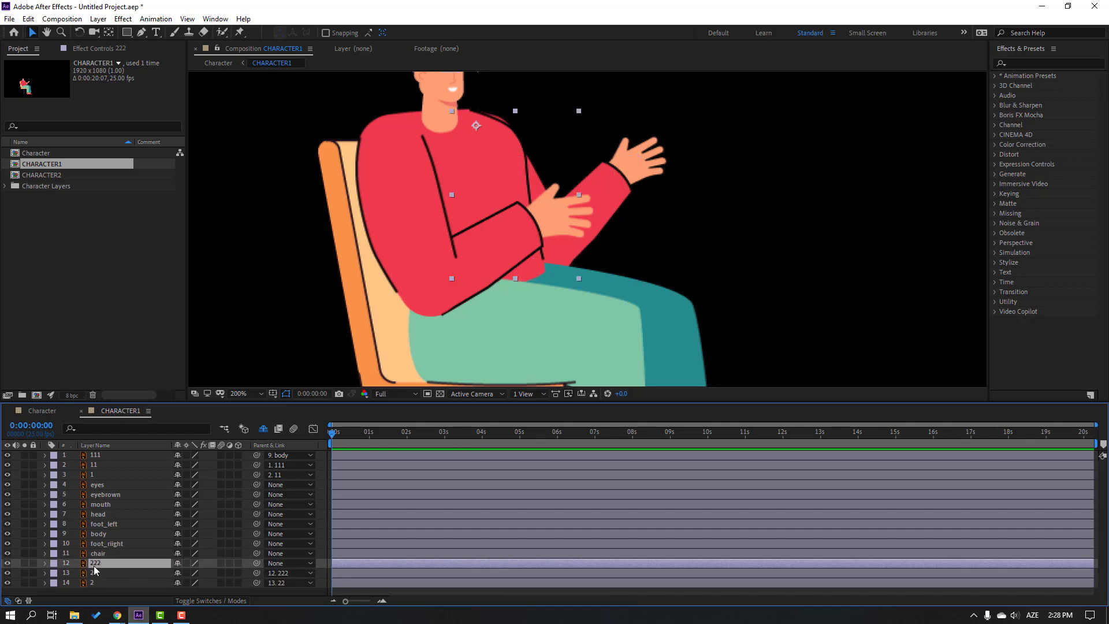
pyautogui.moveTo(258, 567); pyautogui.dragTo(98, 534)
pyautogui.press('r')
pyautogui.moveTo(188, 573); pyautogui.dragTo(202, 576)
pyautogui.hotkey('ctrl', 'z')
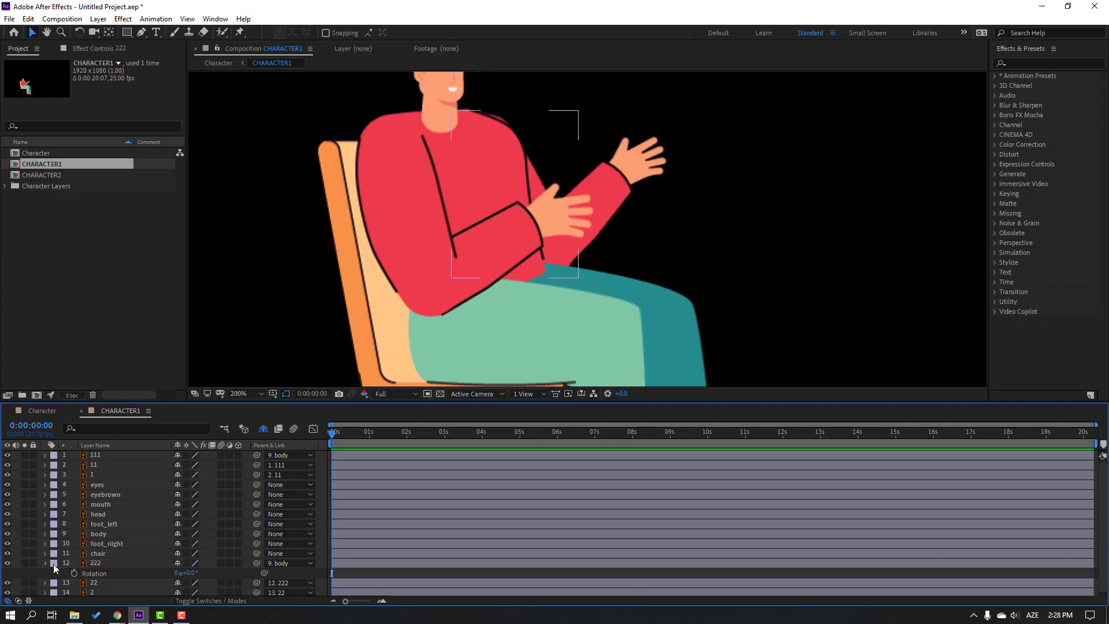
pyautogui.click(46, 563)
# Isolate the body layer, move its anchor point down to the waist, and show all layers again.
pyautogui.click(98, 533)
pyautogui.click(24, 534)
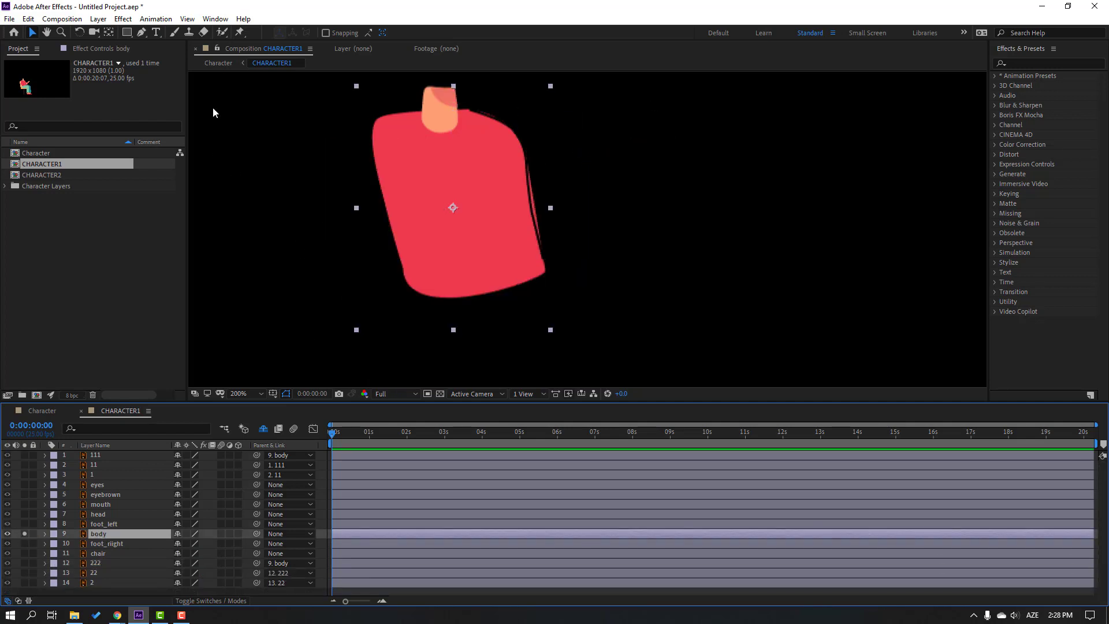
pyautogui.click(108, 34)
pyautogui.moveTo(449, 209); pyautogui.dragTo(475, 285)
pyautogui.click(32, 32)
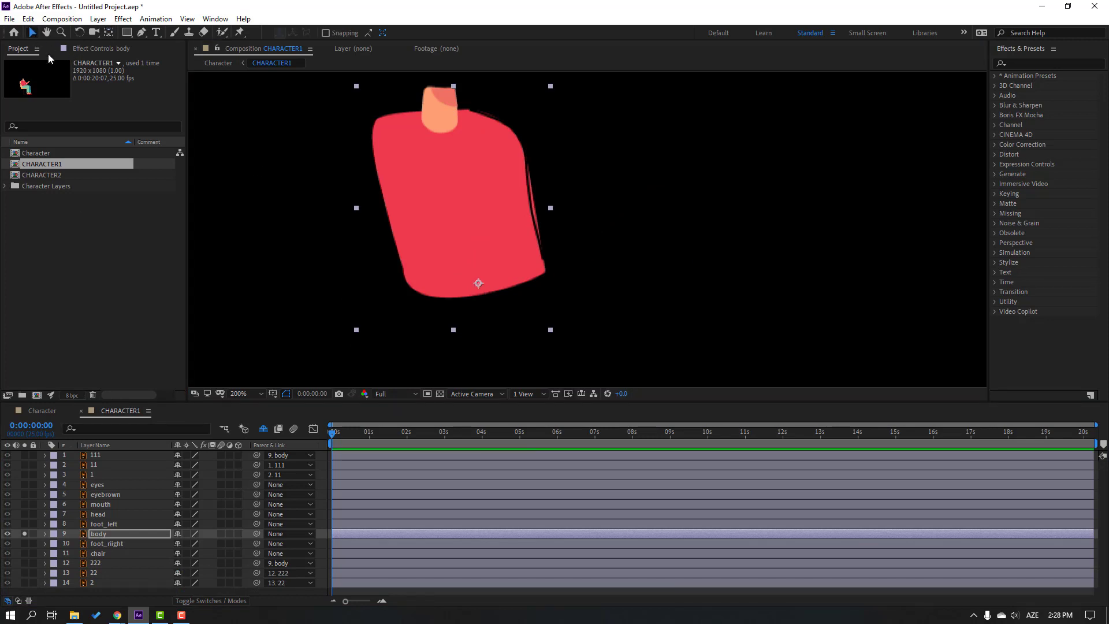
pyautogui.click(24, 533)
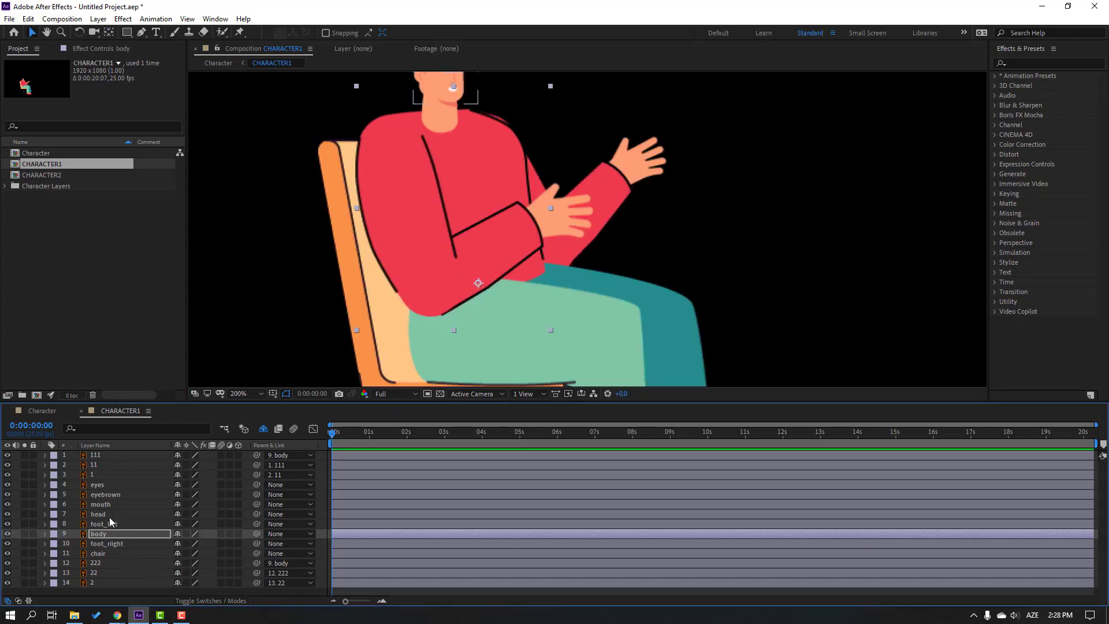
# Isolate the head layer, move its anchor point down to the neck joint, and show all layers again.
pyautogui.click(30, 514)
pyautogui.click(24, 513)
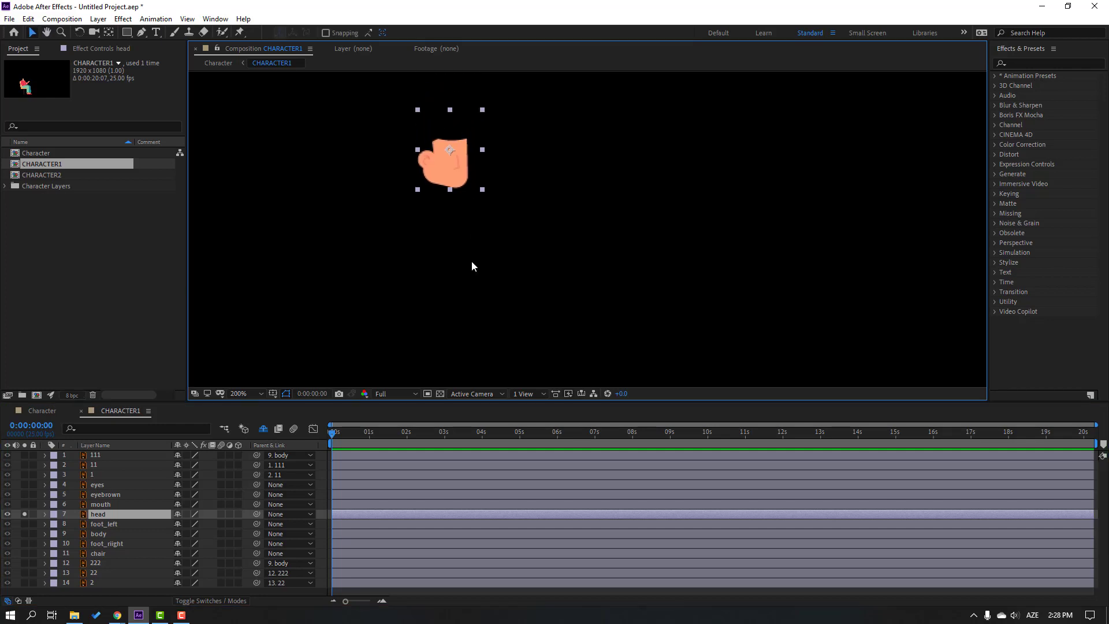
pyautogui.click(108, 31)
pyautogui.moveTo(451, 160); pyautogui.dragTo(446, 183)
pyautogui.click(32, 32)
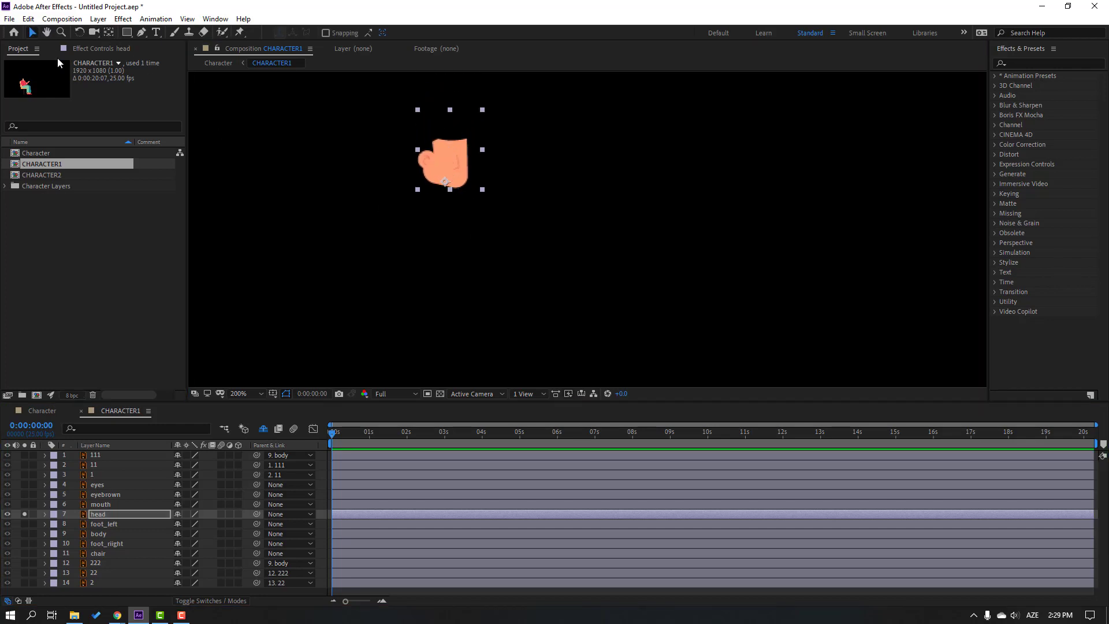
pyautogui.click(23, 514)
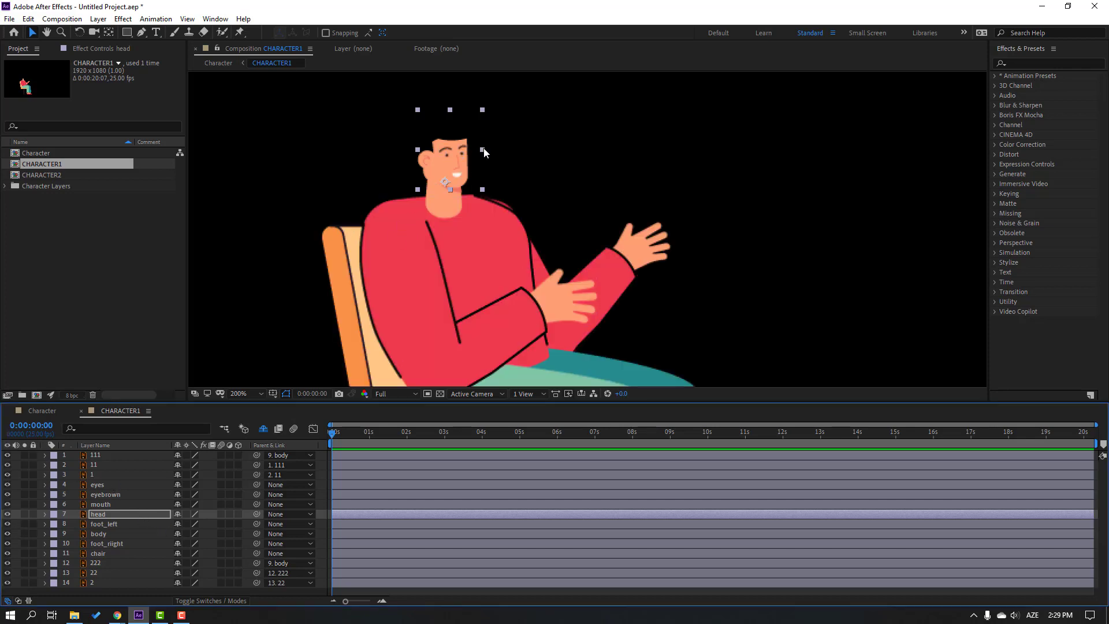
# Parent the eyes, eyebrown and mouth layers to the head layer, and the head layer to the body layer.
pyautogui.click(95, 487)
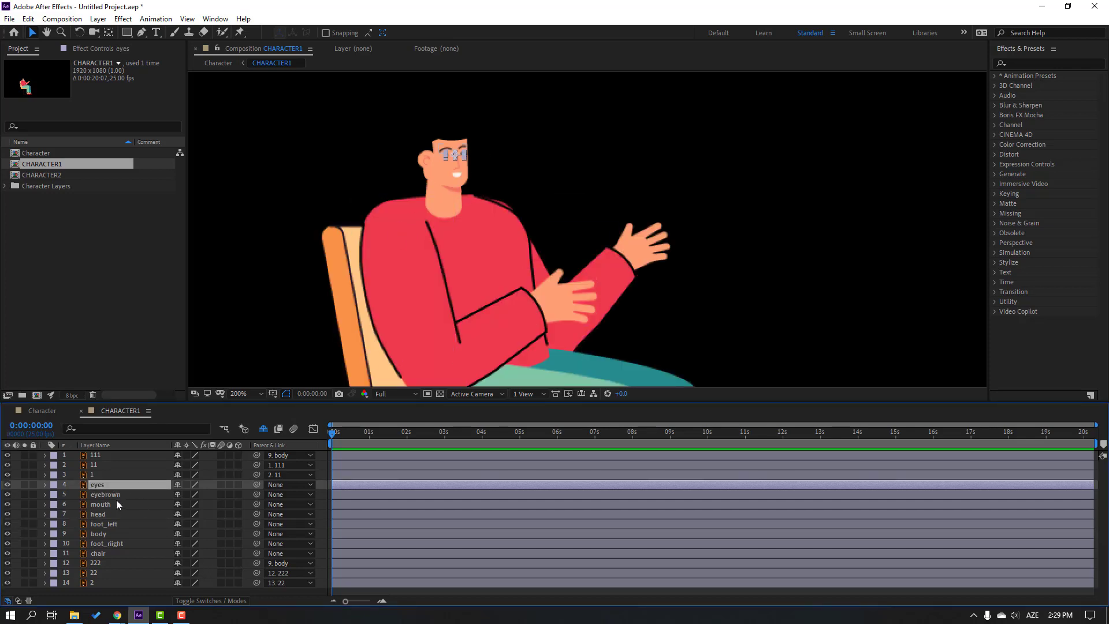
pyautogui.keyDown('shift'); pyautogui.click(119, 496); pyautogui.keyUp('shift')
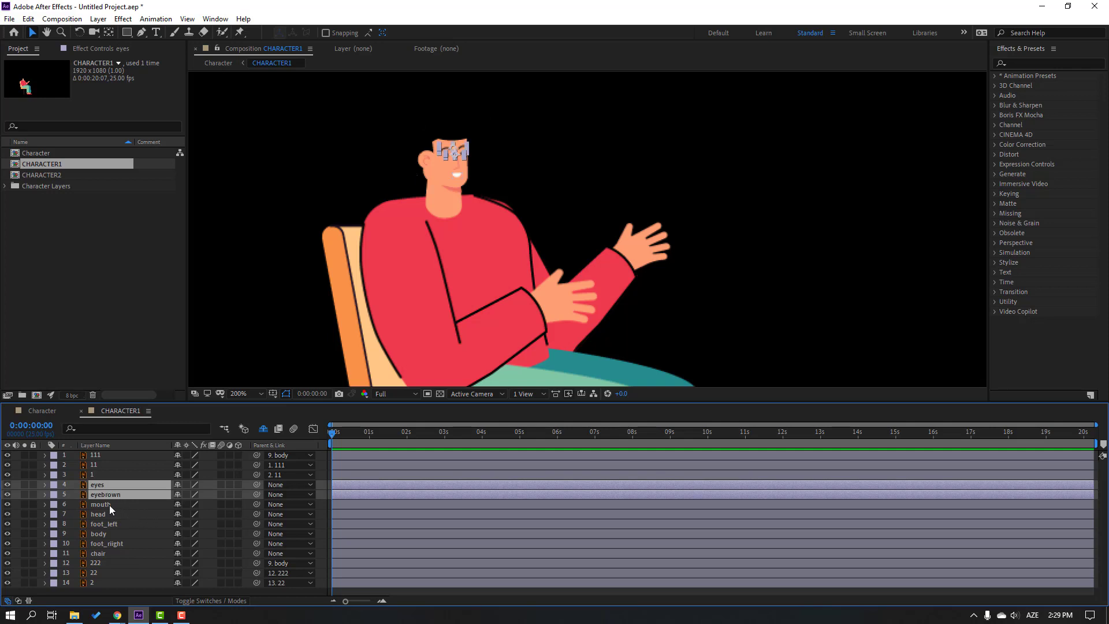
pyautogui.keyDown('shift'); pyautogui.click(109, 505); pyautogui.keyUp('shift')
pyautogui.moveTo(256, 484); pyautogui.dragTo(102, 515)
pyautogui.click(97, 516)
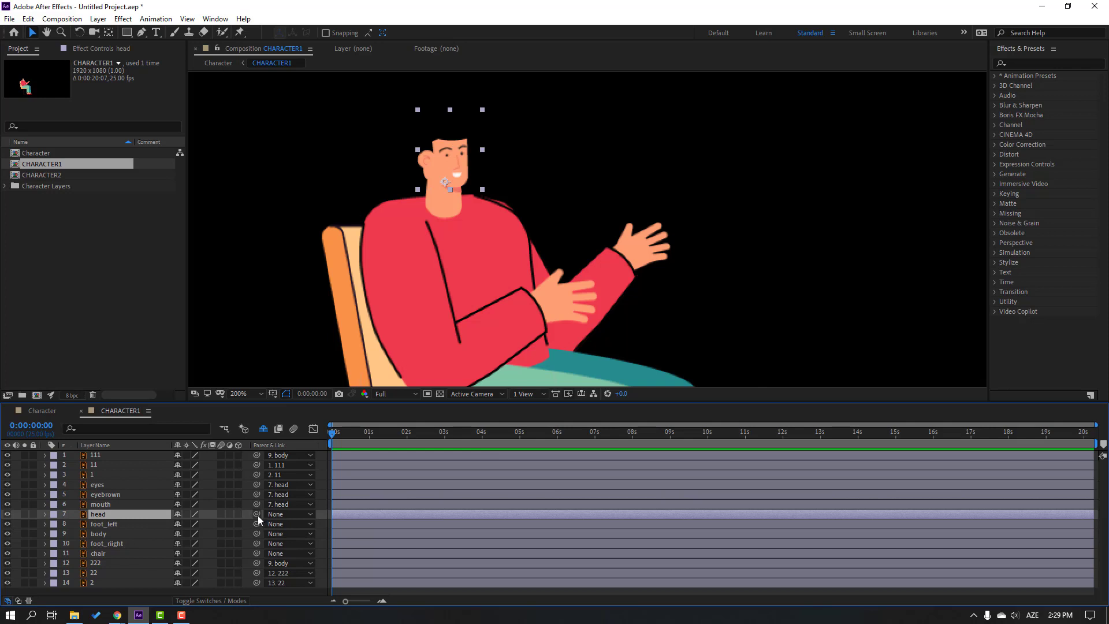
pyautogui.moveTo(256, 514); pyautogui.dragTo(110, 535)
# Isolate the foot_left layer and place puppet pins at its hip, knee and foot.
pyautogui.click(101, 525)
pyautogui.scroll(-5, 550, 283)
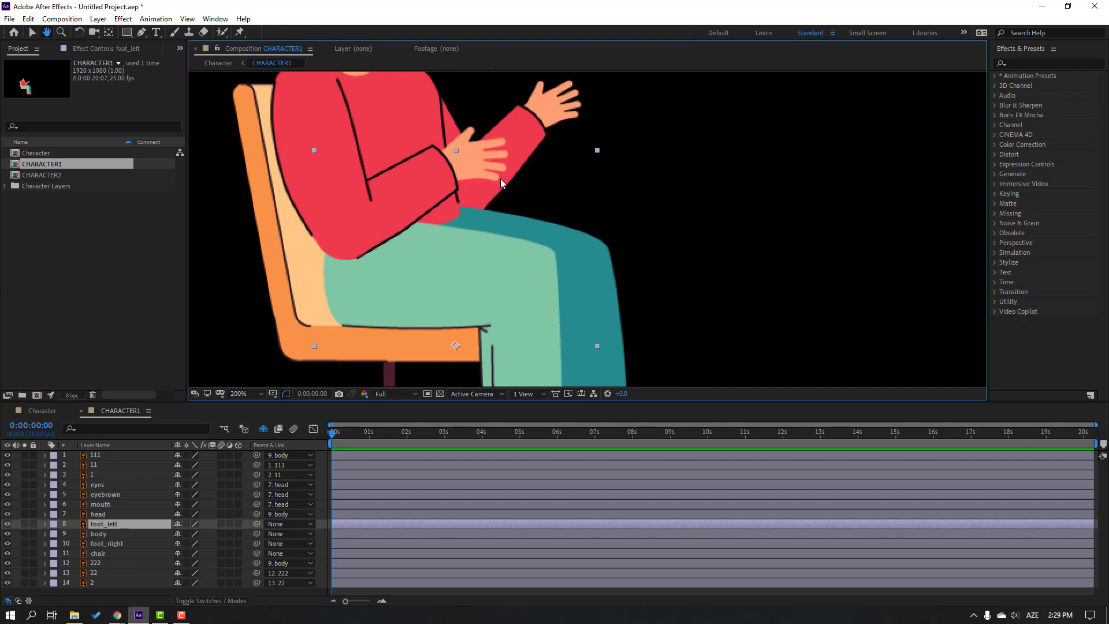
pyautogui.click(24, 524)
pyautogui.scroll(-1, 545, 246)
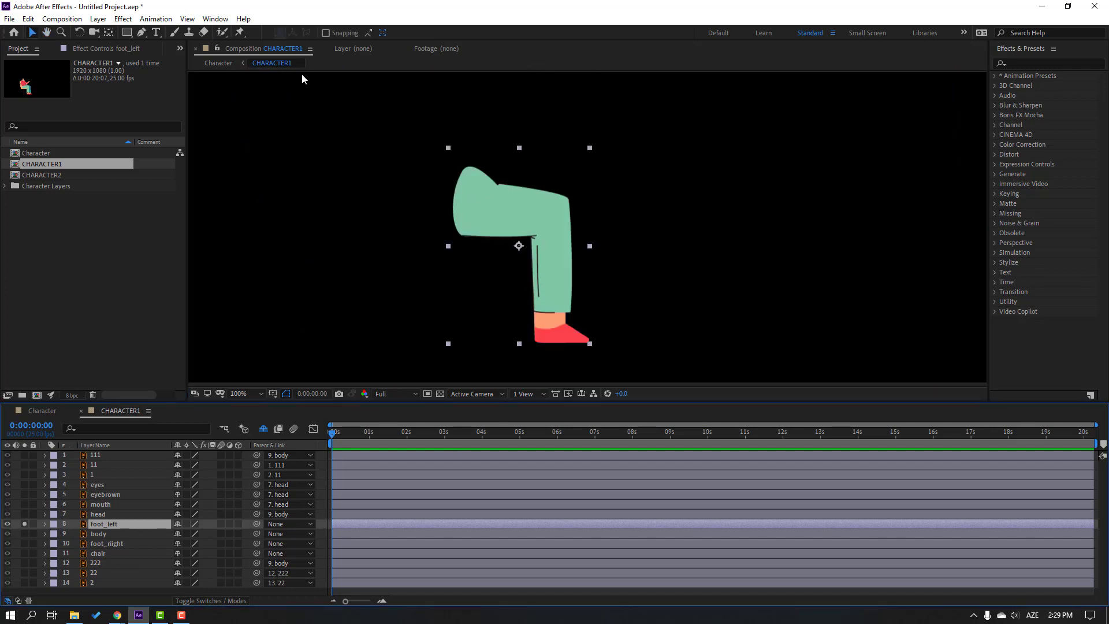
pyautogui.click(240, 33)
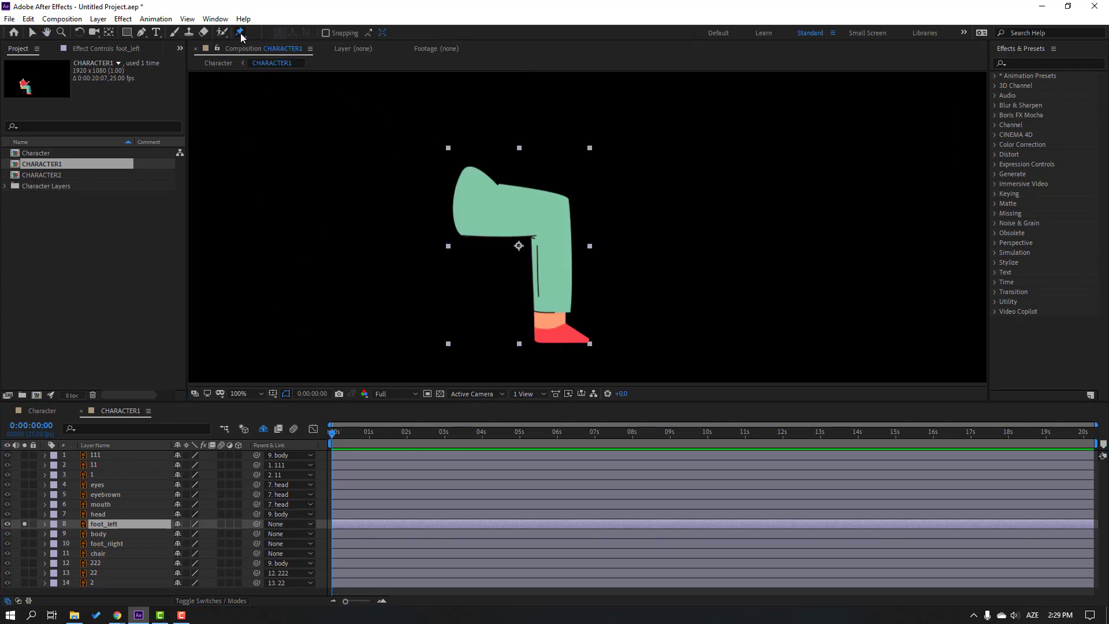
pyautogui.click(460, 201)
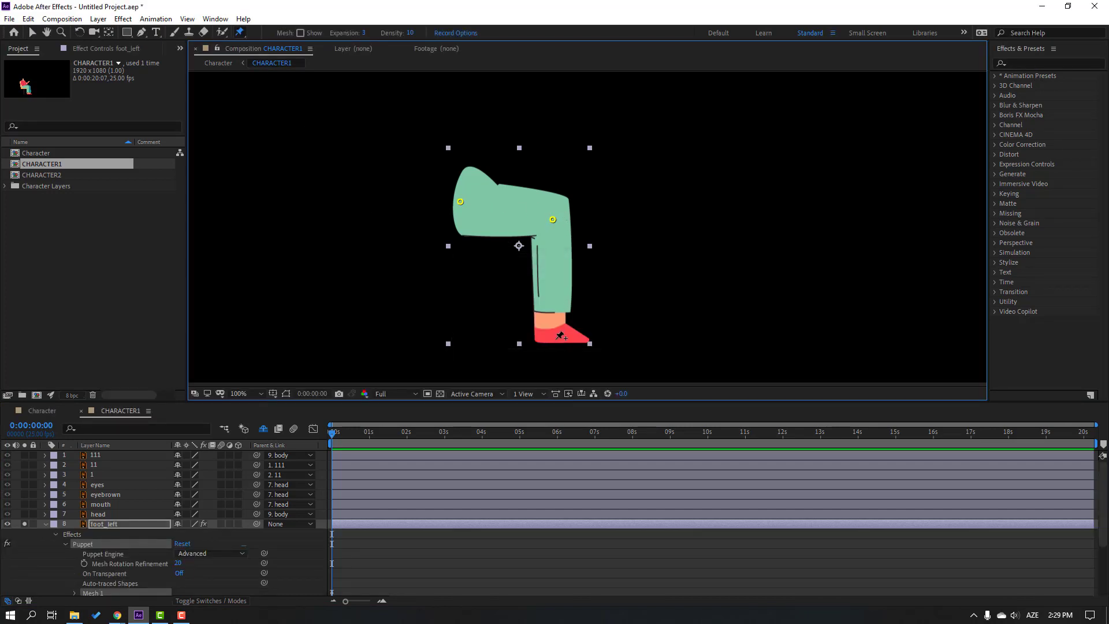
pyautogui.click(38, 36)
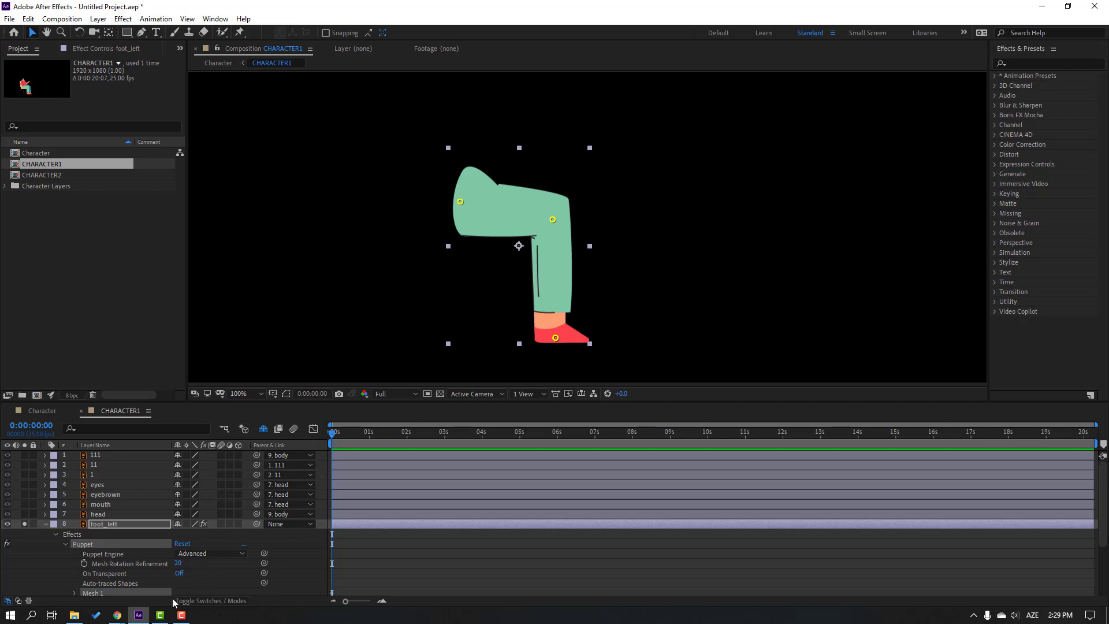
# Set the foot_left layer's Puppet Engine to Legacy and accept the engine change.
pyautogui.click(211, 553)
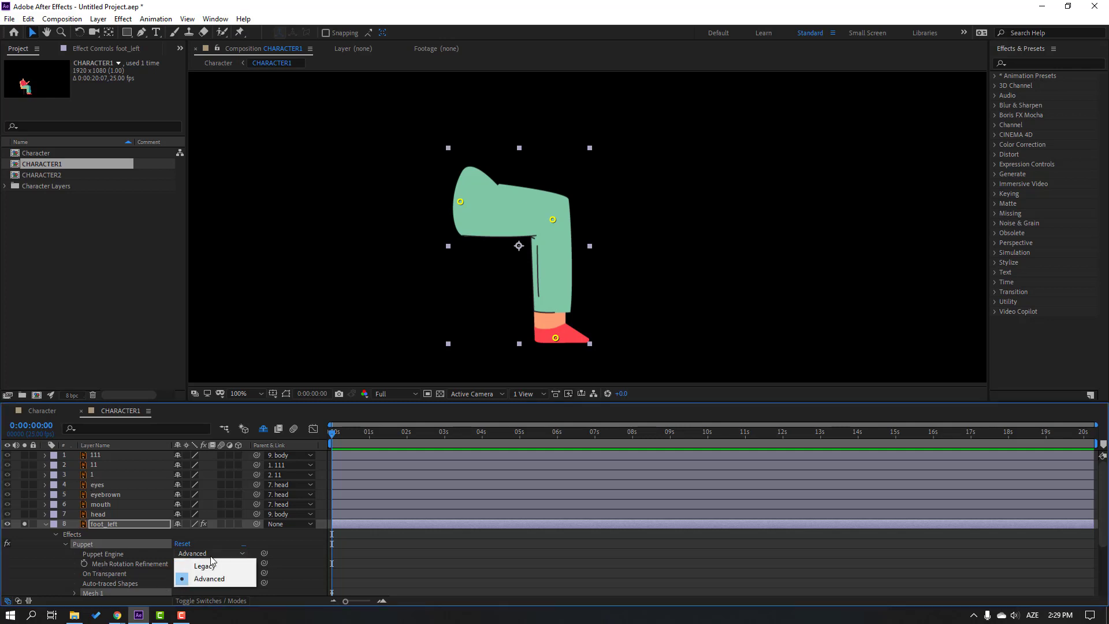
pyautogui.click(201, 570)
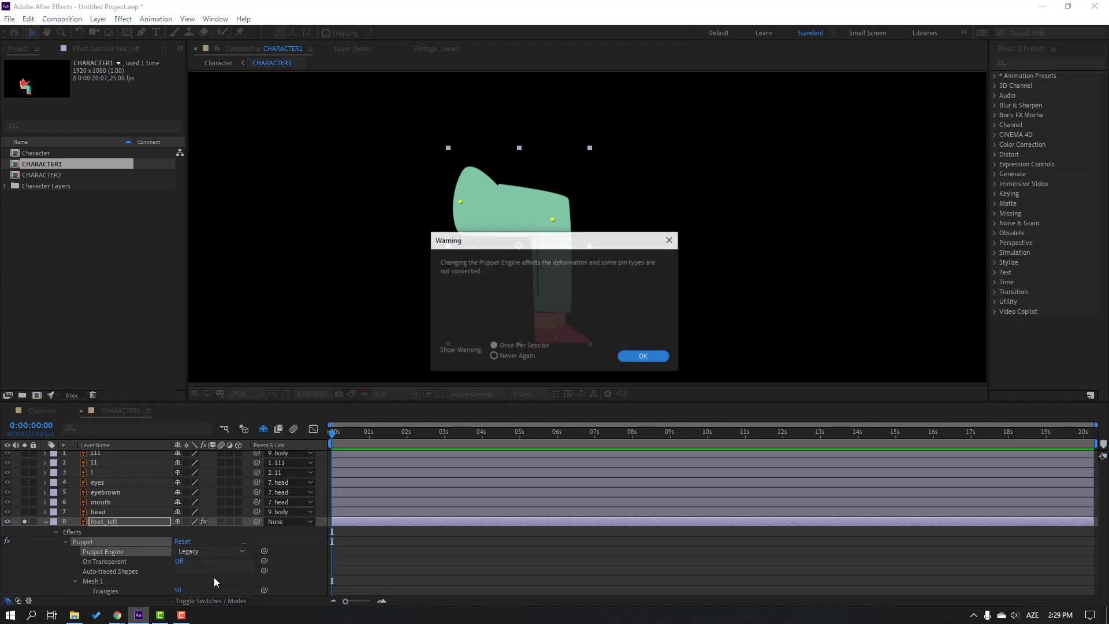
pyautogui.click(639, 357)
# Open the Duik Bassel.2 script and add bones to the foot_left puppet pins with its rigging links and constraints.
pyautogui.click(214, 20)
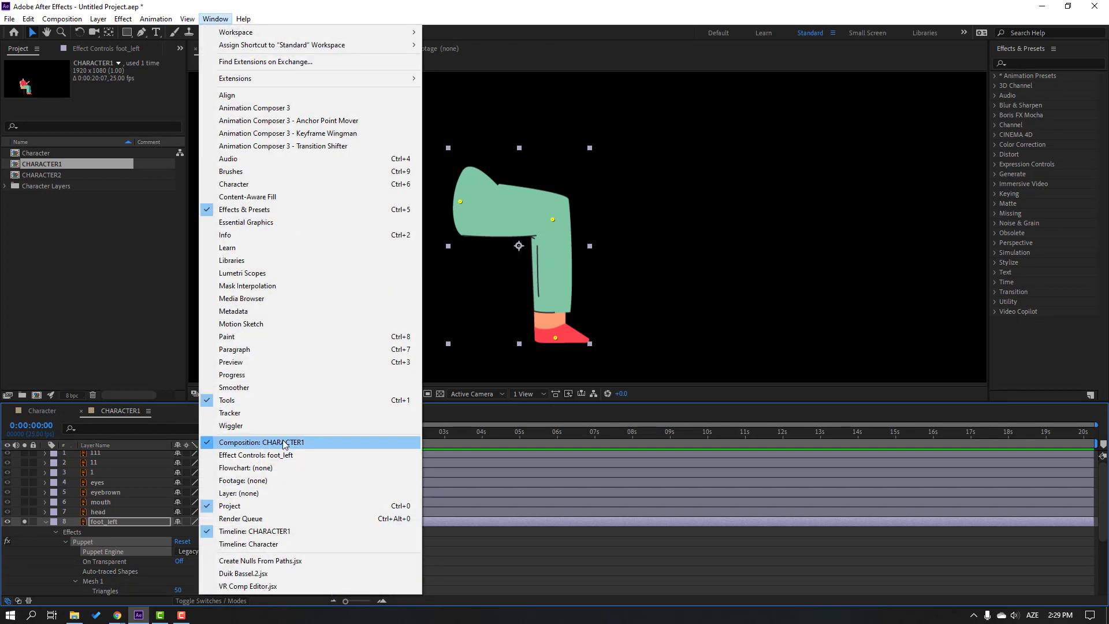
pyautogui.moveTo(274, 580); pyautogui.dragTo(273, 581)
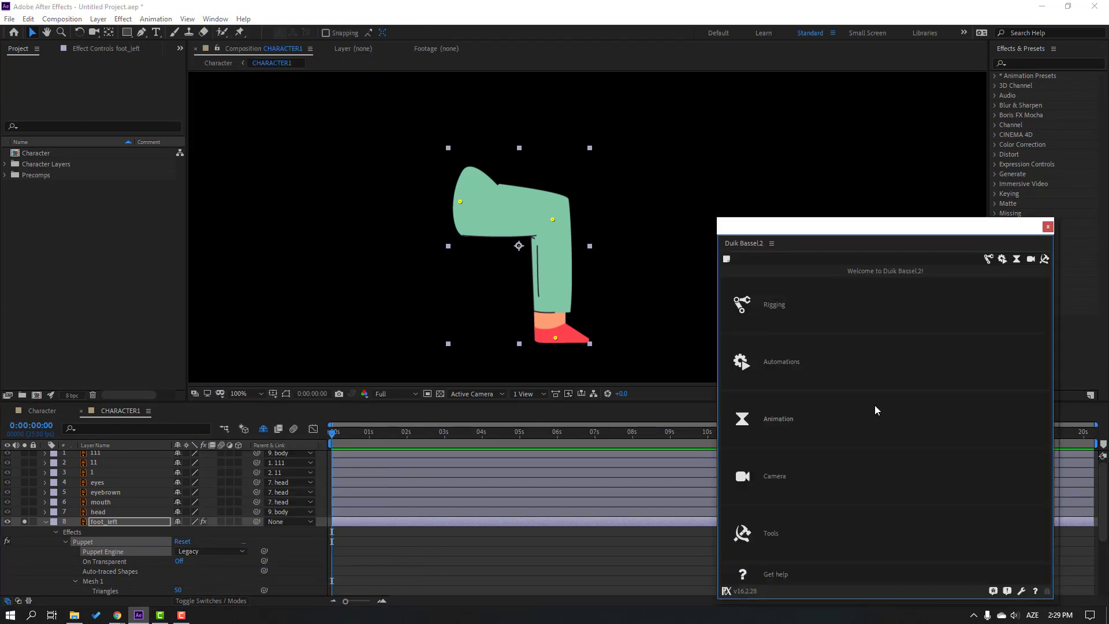
pyautogui.click(993, 259)
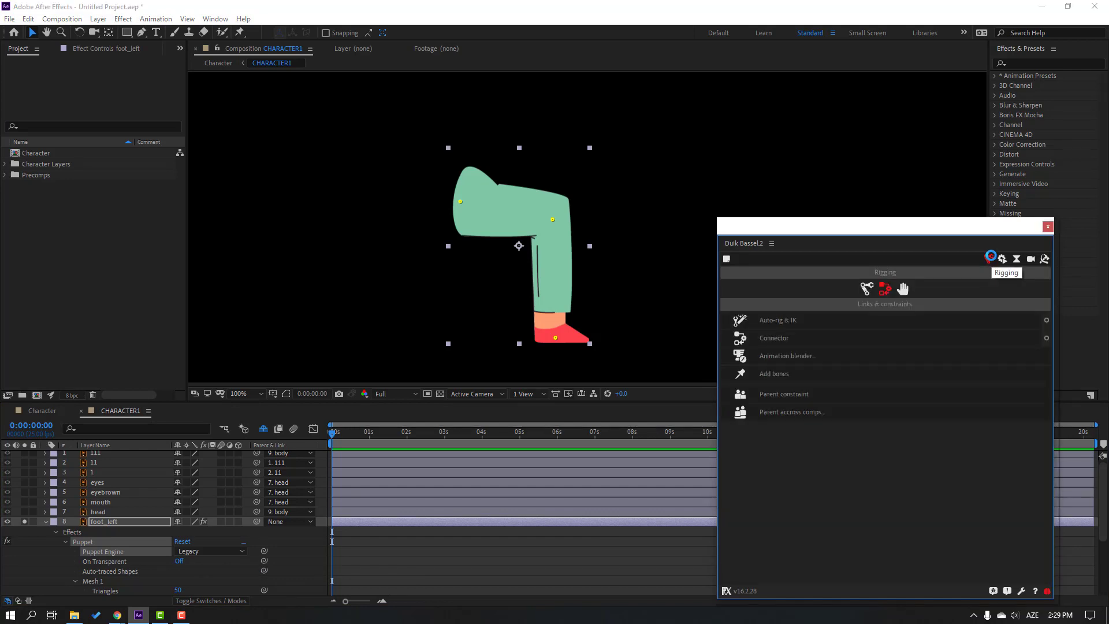
pyautogui.click(778, 376)
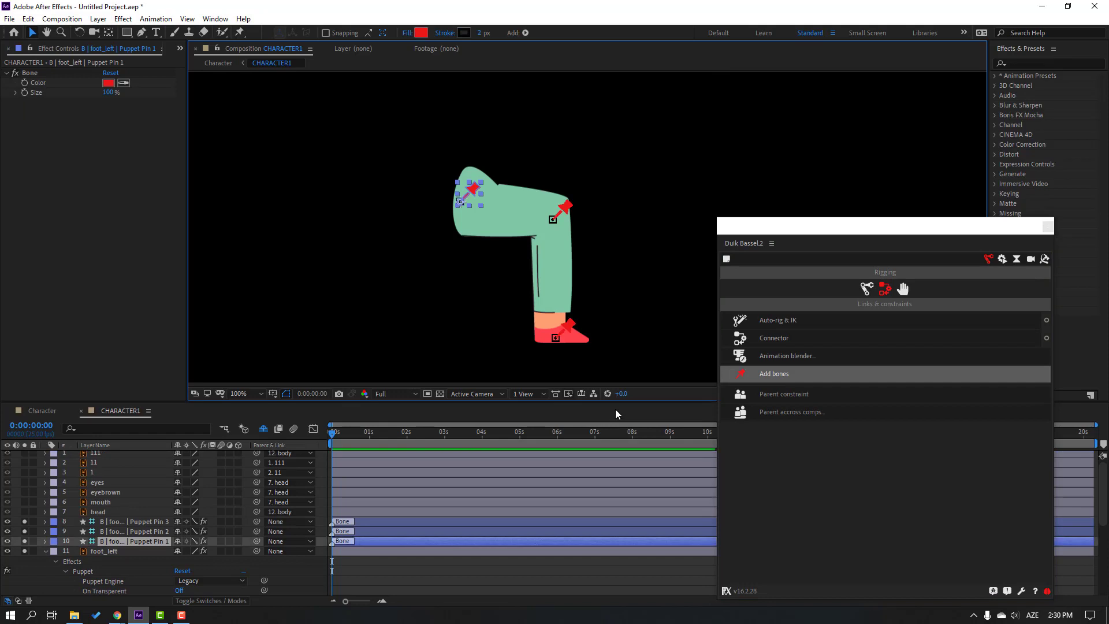
# Try moving the foot bone to test how the leg deforms, and undo the move.
pyautogui.moveTo(563, 337); pyautogui.dragTo(602, 315)
pyautogui.hotkey('ctrl', 'z')
# Collapse foot_left's properties, and parent the Puppet Pin 3 bone to the Puppet Pin 2 bone and that one to the Puppet Pin 1 bone.
pyautogui.click(45, 551)
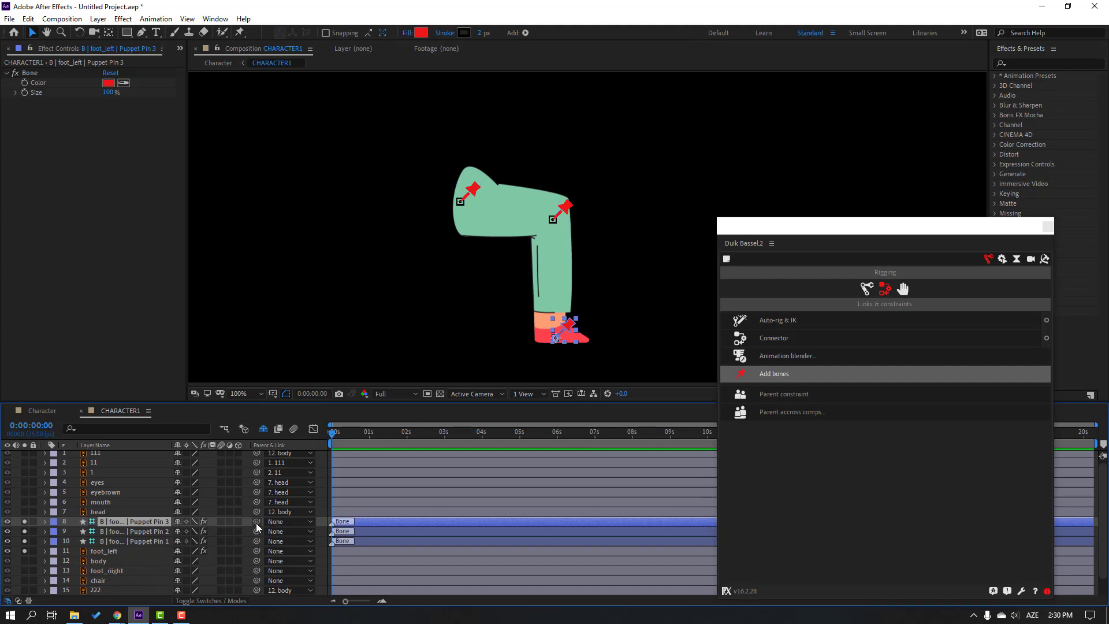
pyautogui.moveTo(257, 521); pyautogui.dragTo(154, 537)
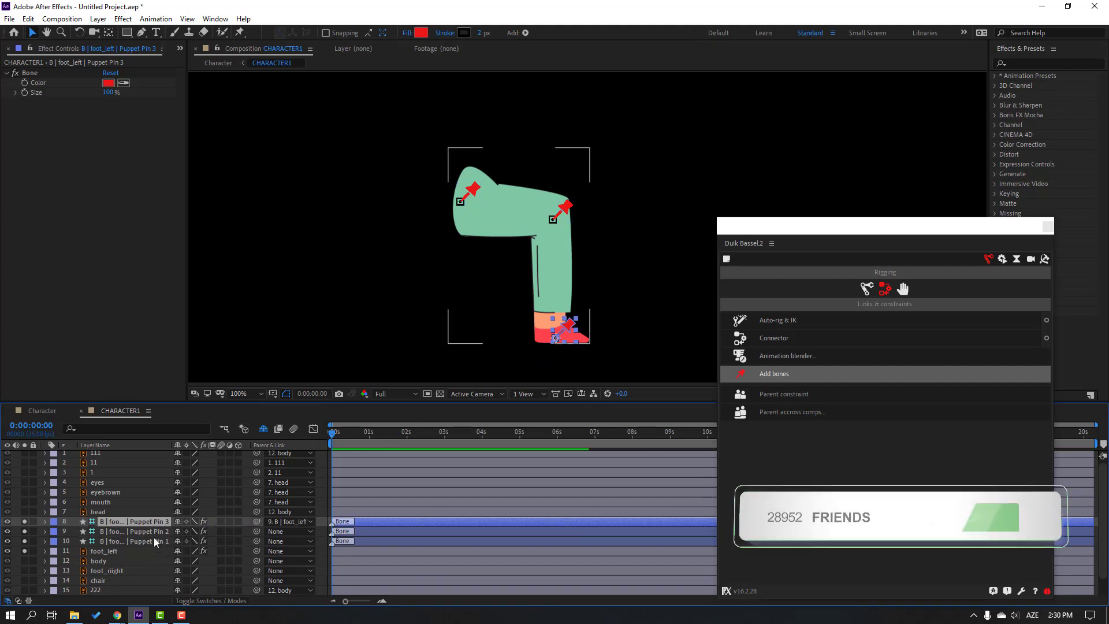
pyautogui.click(149, 532)
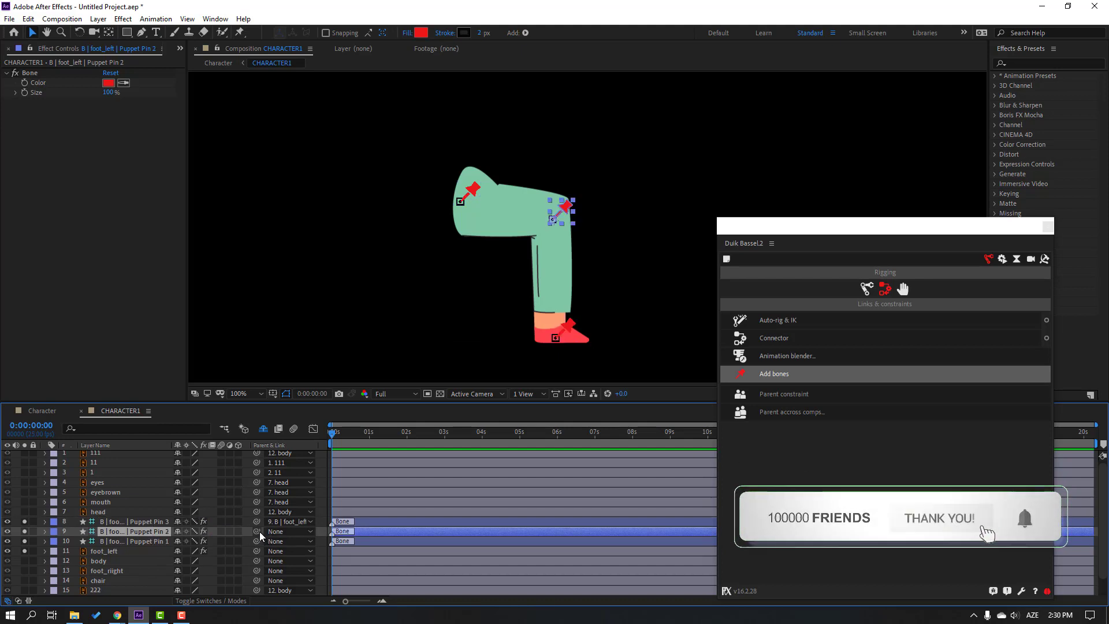
pyautogui.moveTo(258, 531); pyautogui.dragTo(143, 539)
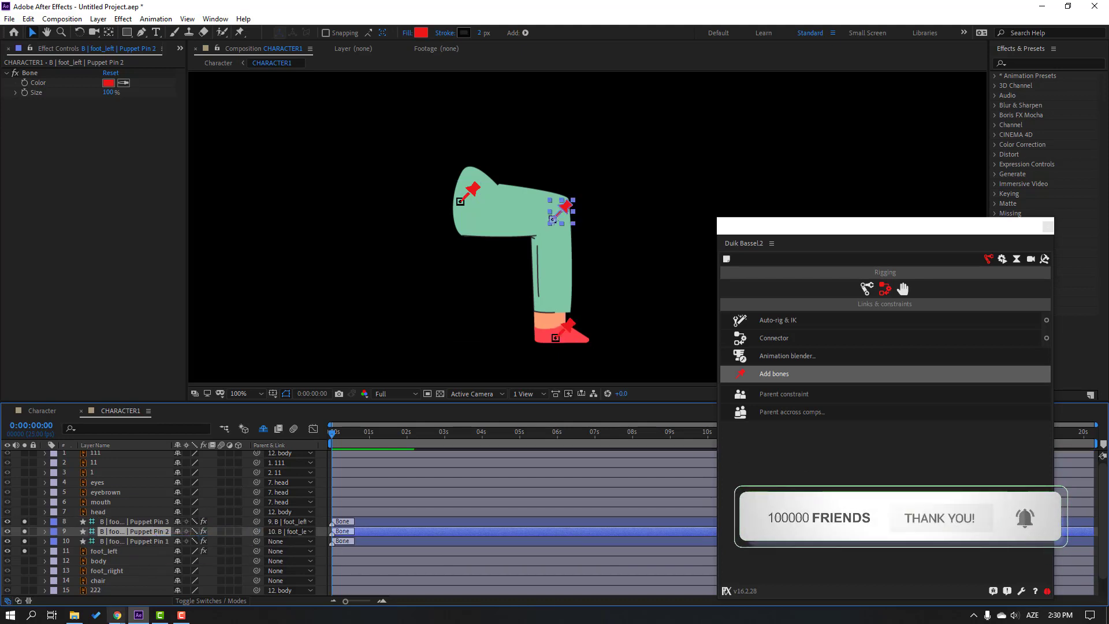
# Apply Duik's Auto-rig & IK to the three foot_left bones and test the leg by moving its foot controller.
pyautogui.click(129, 542)
pyautogui.keyDown('shift'); pyautogui.click(130, 520); pyautogui.keyUp('shift')
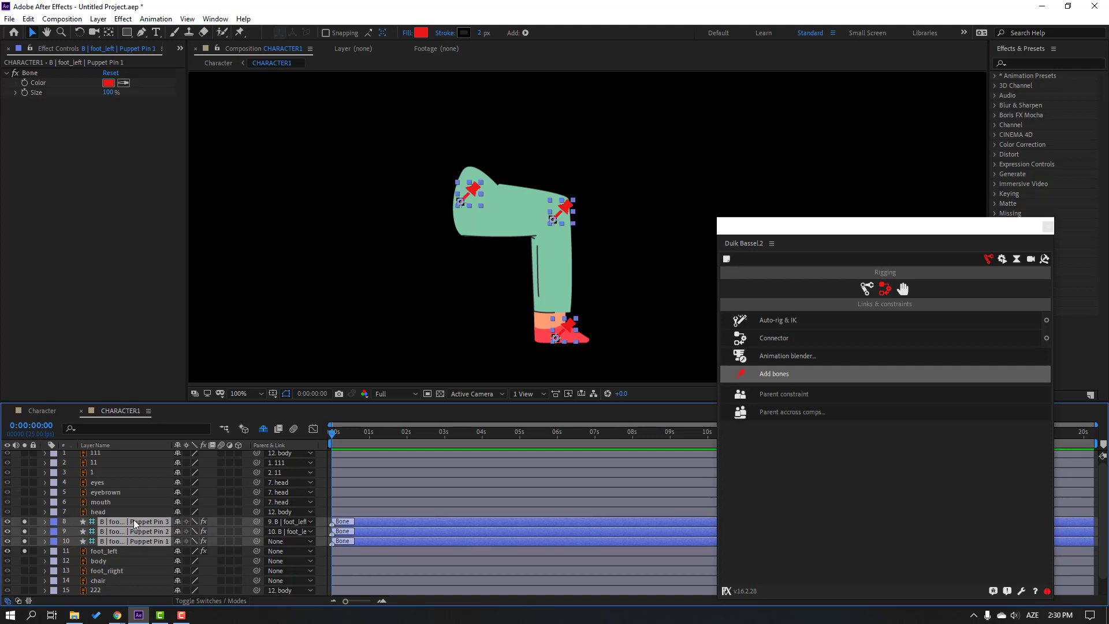
pyautogui.click(789, 320)
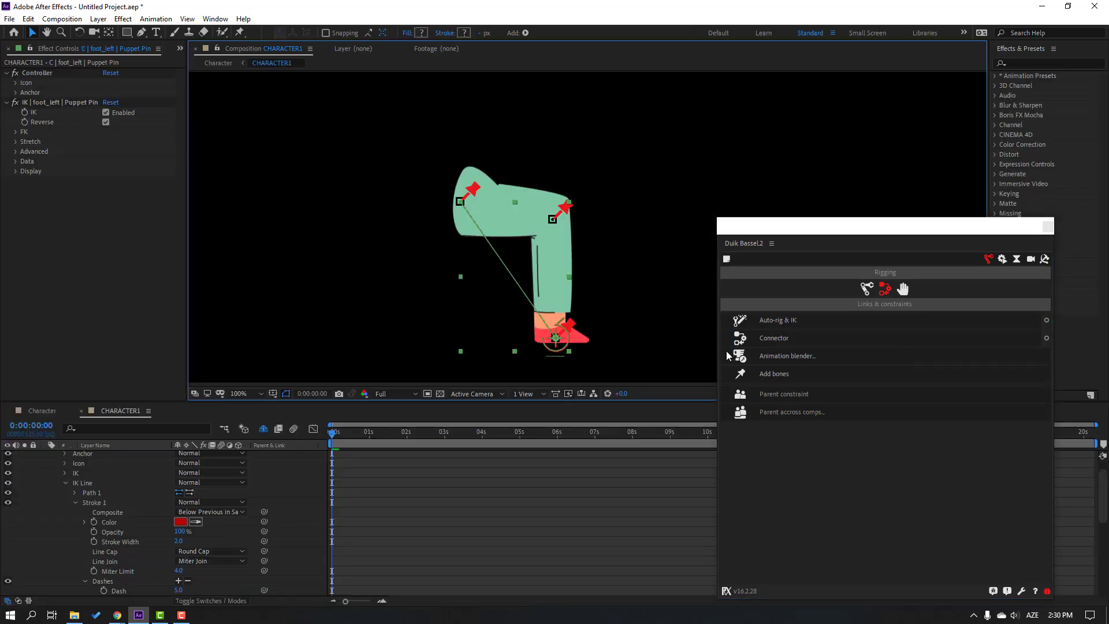
pyautogui.click(726, 352)
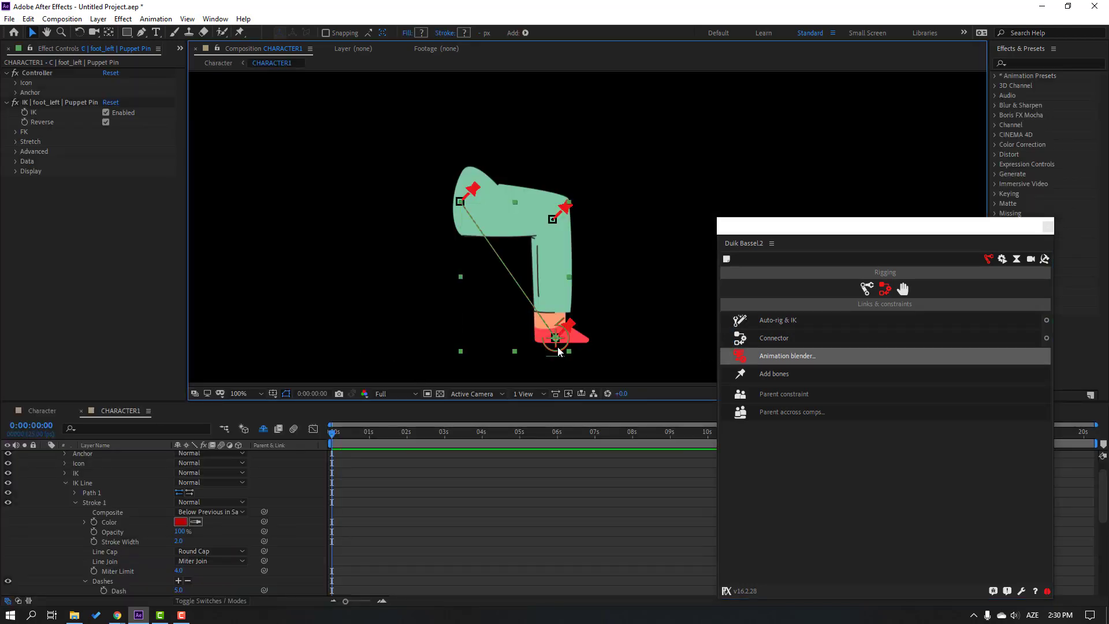
pyautogui.moveTo(569, 340)
pyautogui.mouseDown()
pyautogui.moveTo(584, 332)
pyautogui.moveTo(556, 327)
pyautogui.moveTo(611, 323)
pyautogui.moveTo(562, 347)
pyautogui.mouseUp()
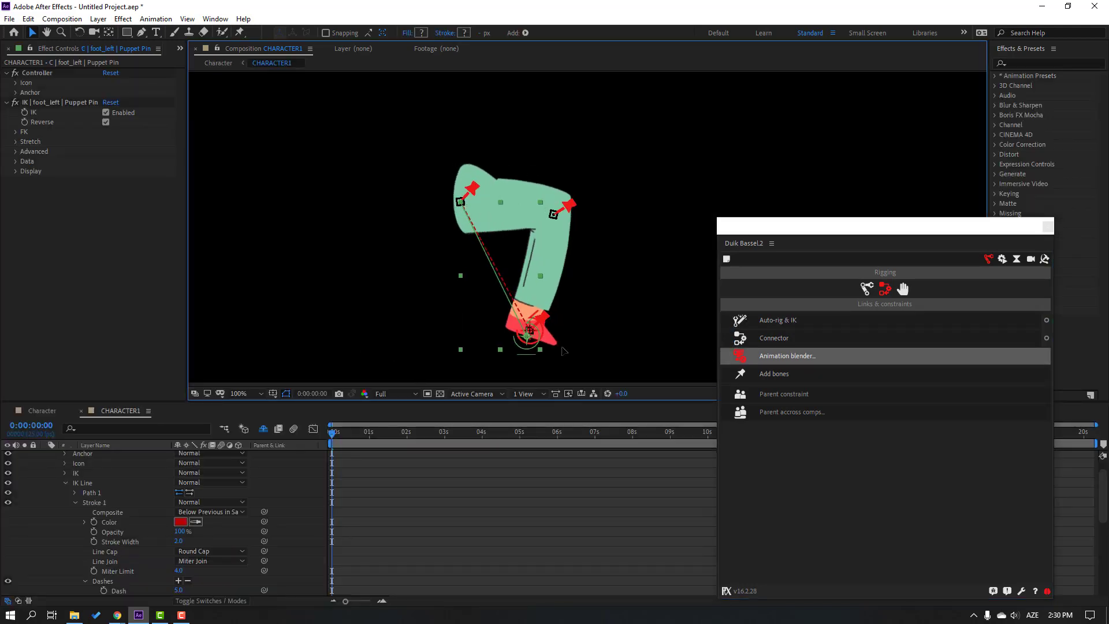
# Collapse the foot_left controller layer's properties, and turn off solo for foot_left and its bones to show the whole character.
pyautogui.click(47, 454)
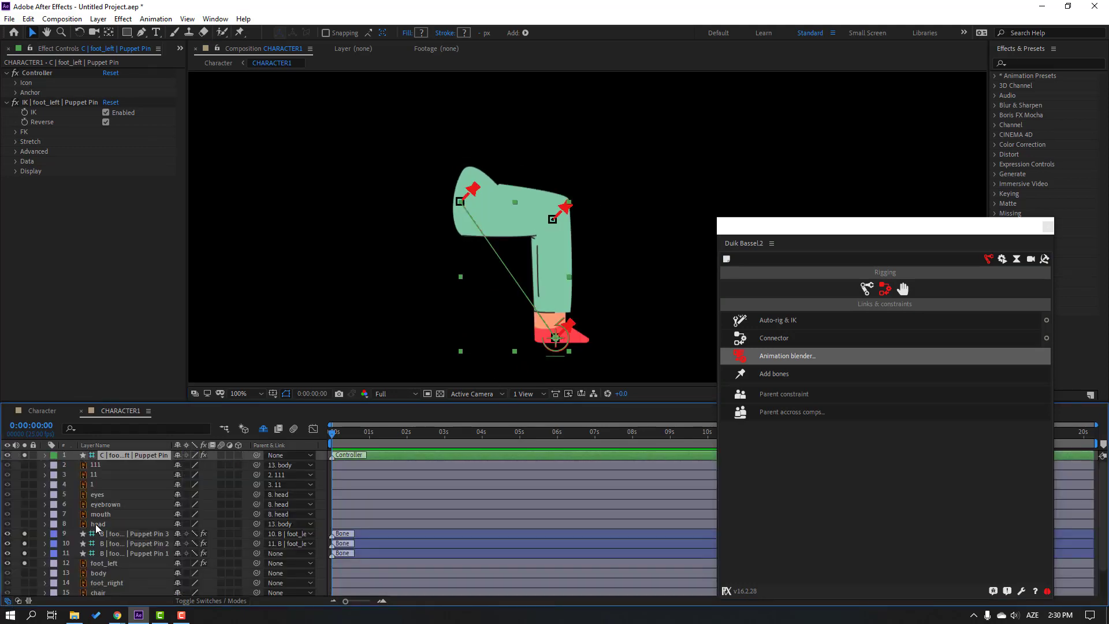
pyautogui.moveTo(27, 539); pyautogui.dragTo(33, 570)
pyautogui.scroll(-2, 144, 569)
pyautogui.scroll(2, 144, 569)
pyautogui.scroll(-2, 141, 566)
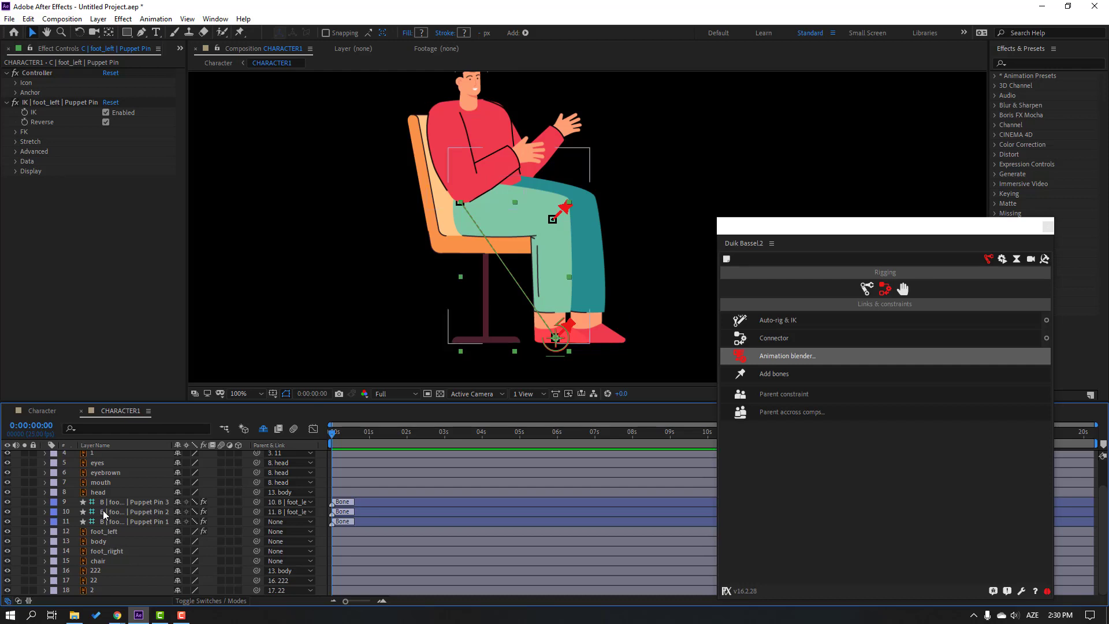
# Mark foot_left and its three Puppet Pin bone layers as shy so they are hidden from the layer list.
pyautogui.click(110, 531)
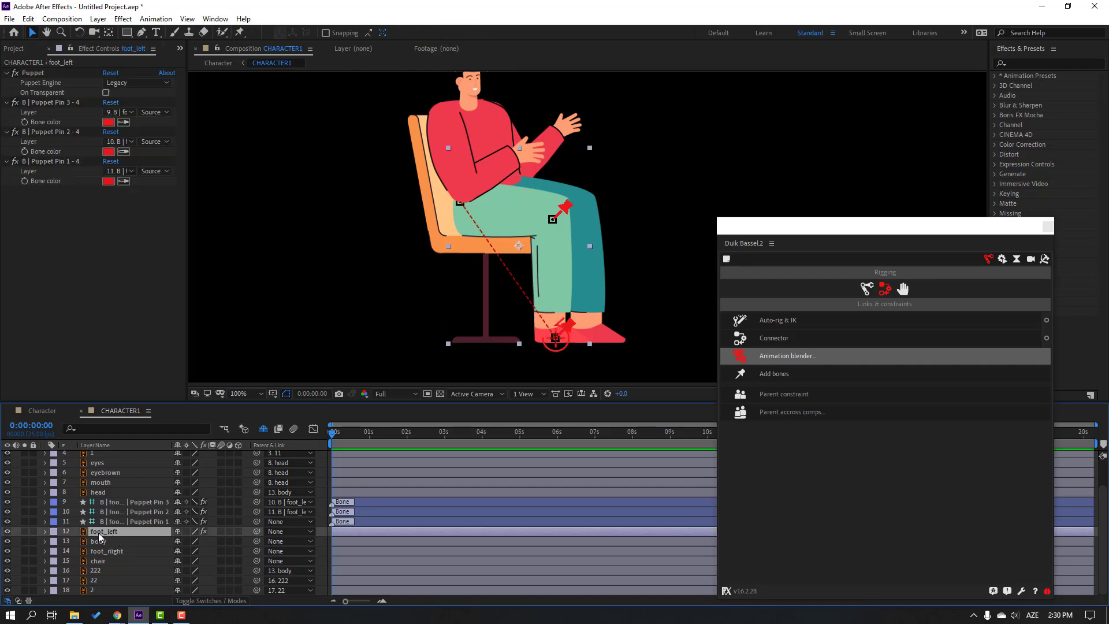
pyautogui.click(8, 531)
pyautogui.click(7, 532)
pyautogui.keyDown('ctrl'); pyautogui.click(132, 521); pyautogui.keyUp('ctrl')
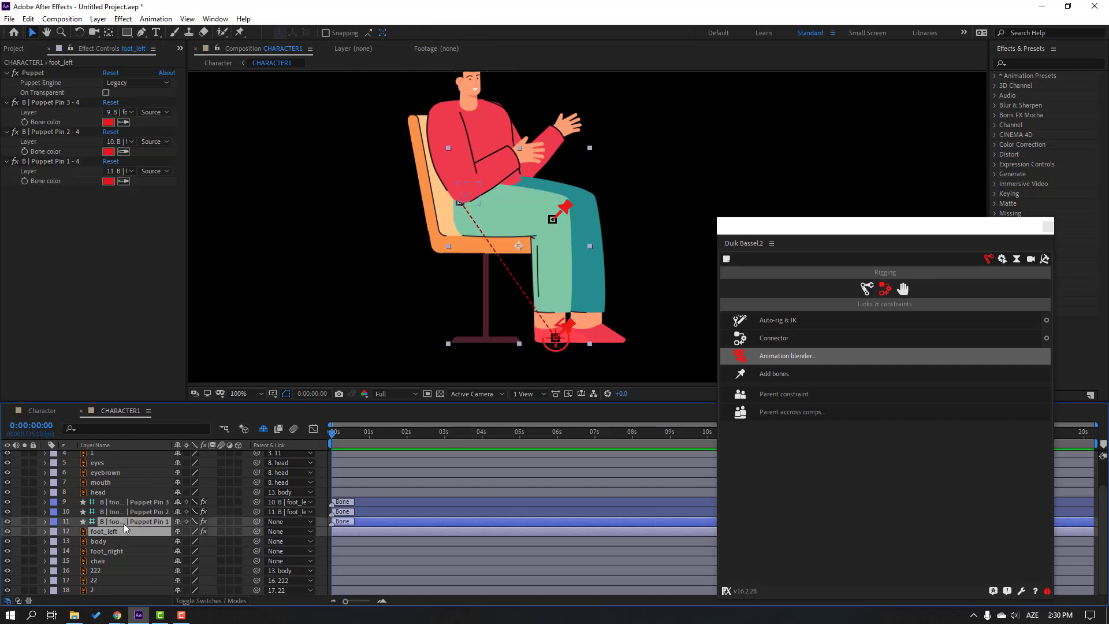
pyautogui.keyDown('ctrl'); pyautogui.click(133, 512); pyautogui.keyUp('ctrl')
pyautogui.keyDown('ctrl'); pyautogui.click(133, 501); pyautogui.keyUp('ctrl')
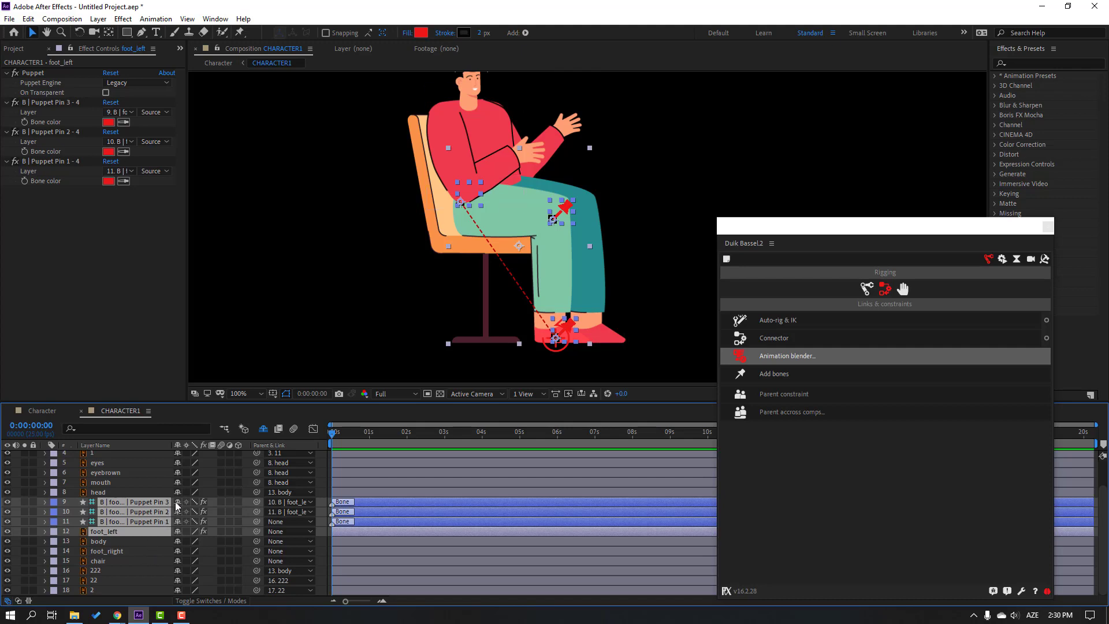
# Switch the hiding of shy layers off and on to compare the full and reduced layer lists.
pyautogui.click(262, 428)
pyautogui.click(262, 428)
pyautogui.click(261, 428)
pyautogui.click(261, 429)
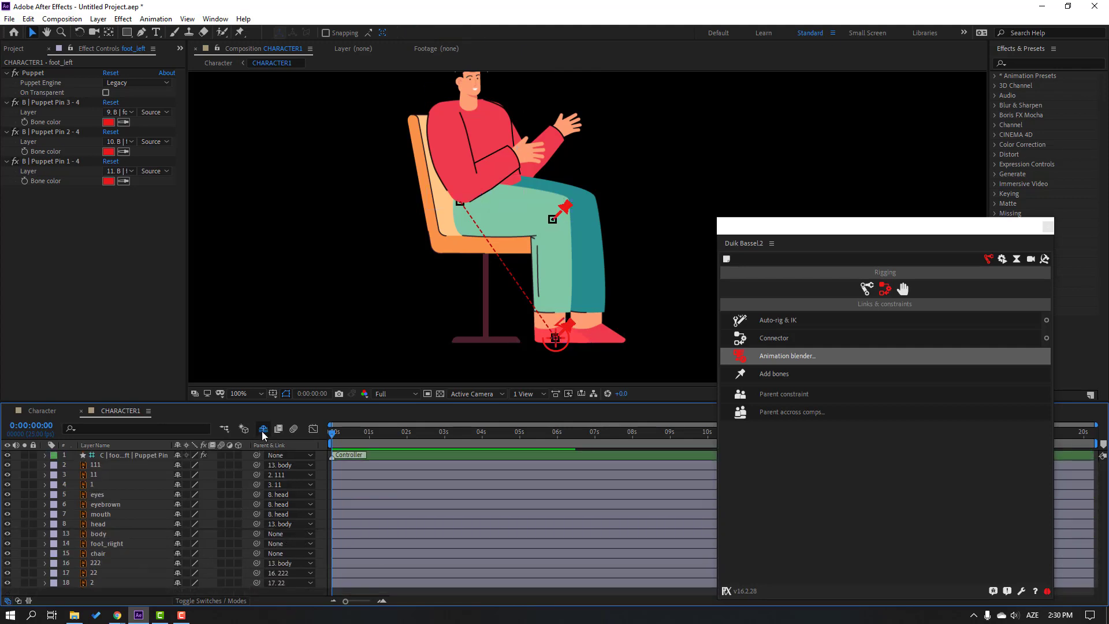
pyautogui.click(261, 431)
pyautogui.click(261, 431)
pyautogui.click(261, 431)
pyautogui.click(261, 431)
# Solo the foot_right layer and place puppet pins at the hip, knee and foot with the Puppet Pin tool.
pyautogui.click(113, 545)
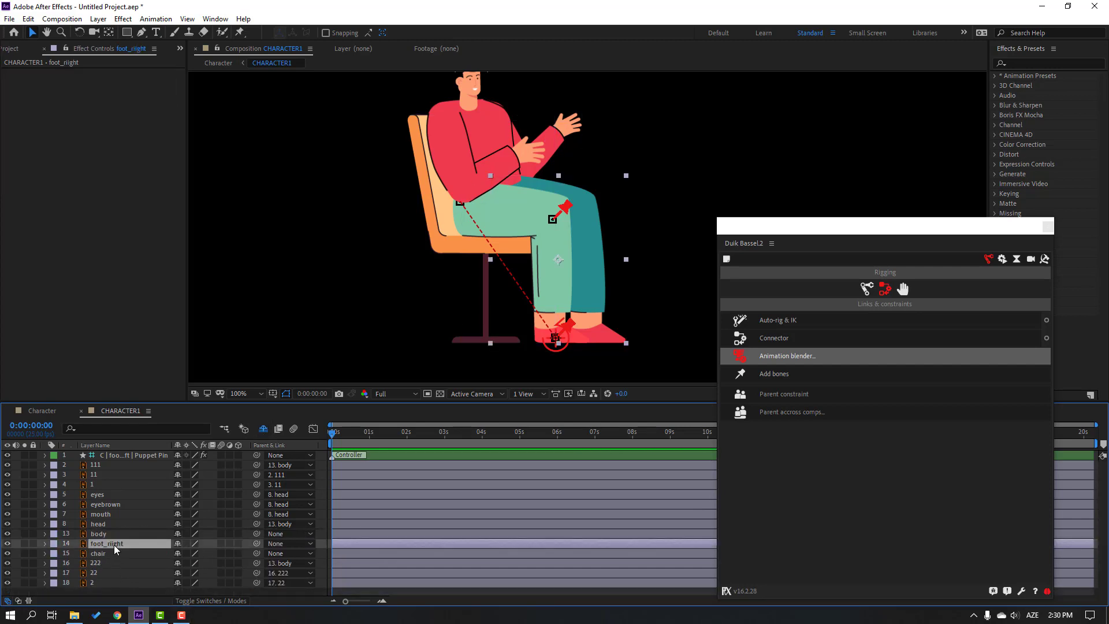
pyautogui.click(25, 542)
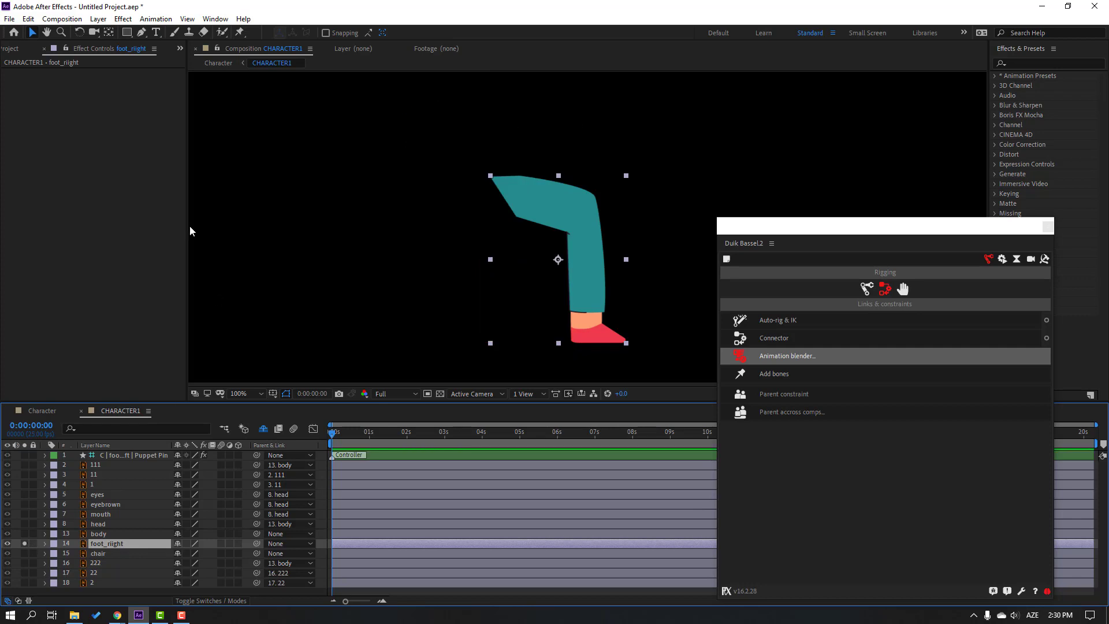
pyautogui.click(239, 32)
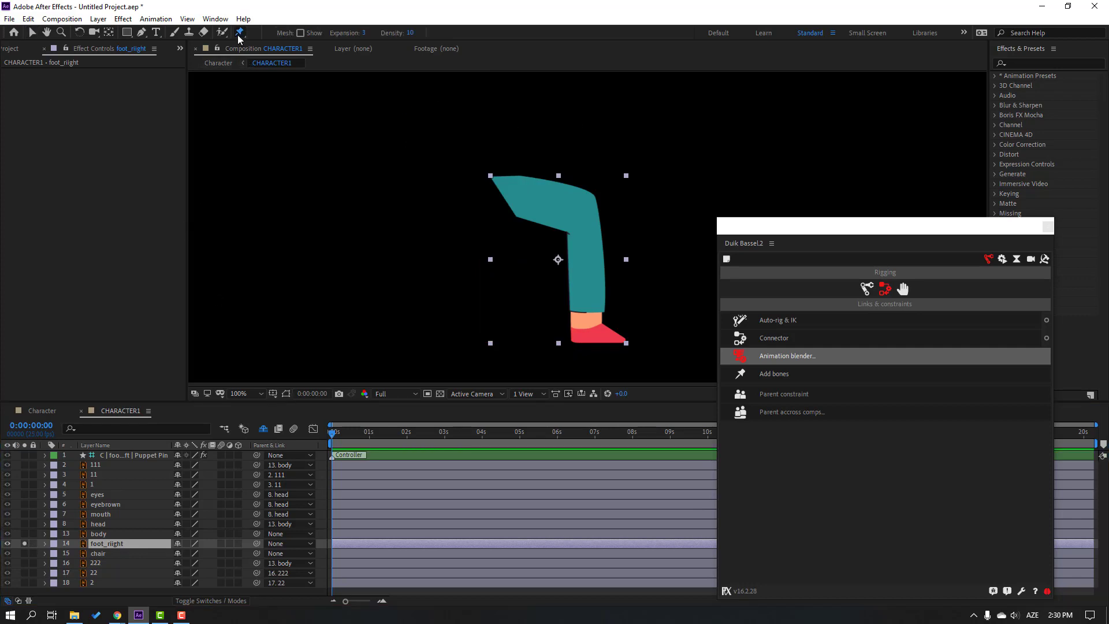
pyautogui.click(504, 190)
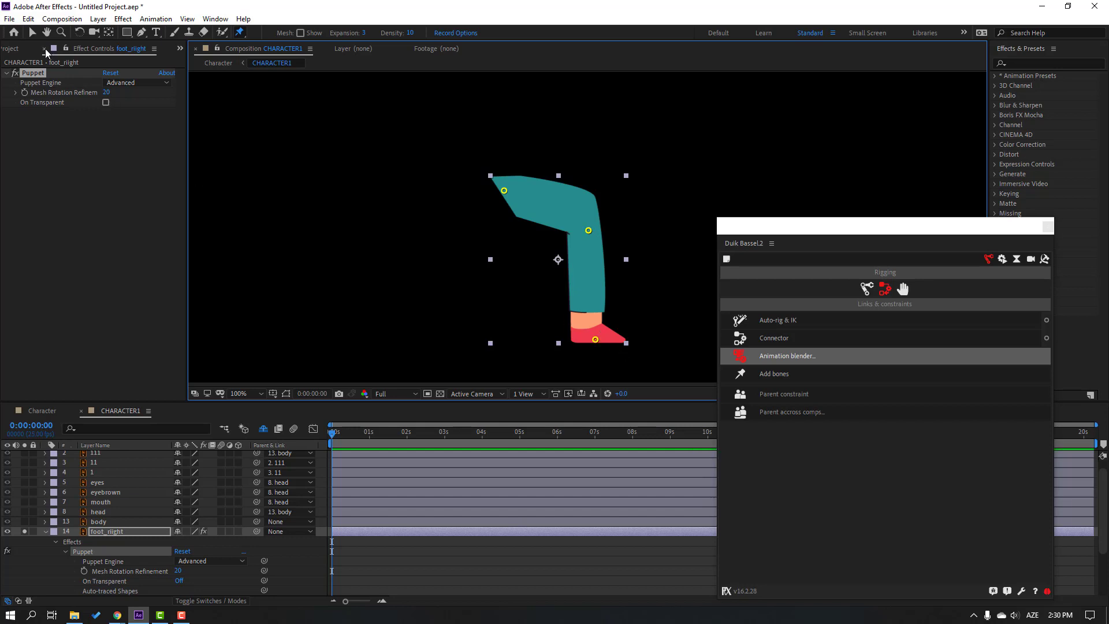
pyautogui.click(33, 32)
# Set foot_right's Puppet Engine to Legacy and add Duik bones to its puppet pins.
pyautogui.scroll(-1, 68, 571)
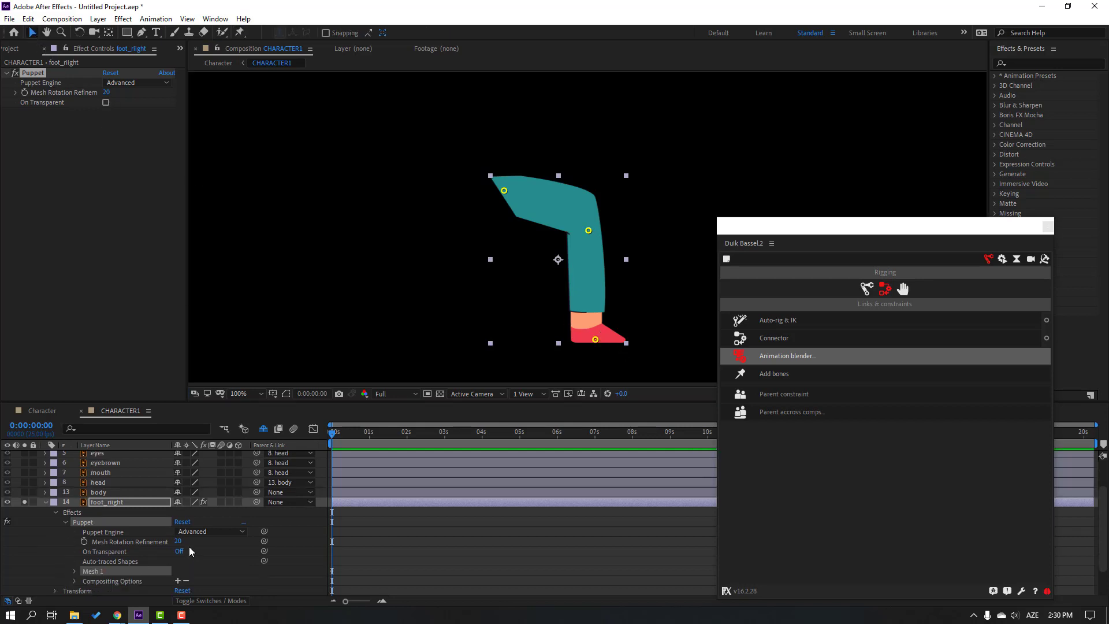
pyautogui.click(109, 531)
pyautogui.click(201, 533)
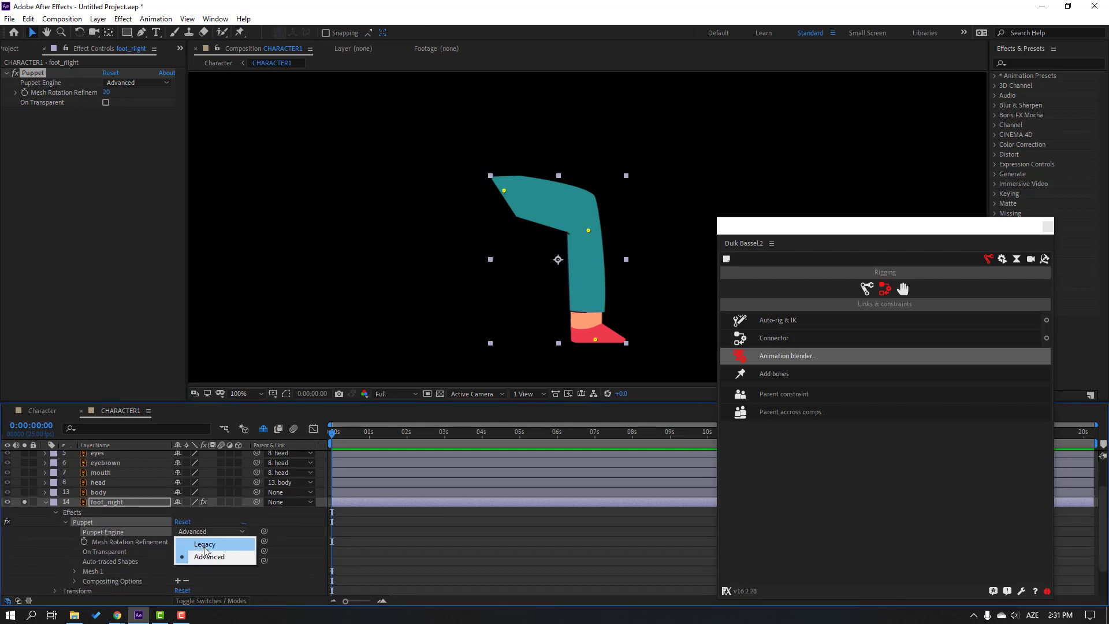
pyautogui.click(197, 545)
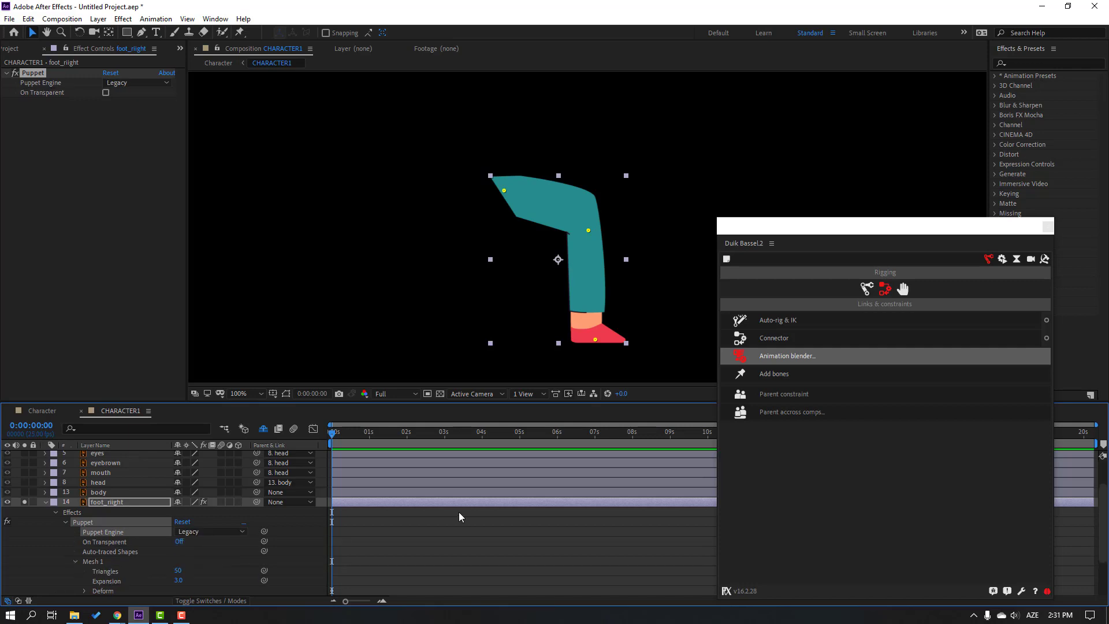
pyautogui.click(774, 373)
# Parent foot_right's Puppet Pin 3 bone to the Puppet Pin 2 bone and that one to the Puppet Pin 1 bone.
pyautogui.click(134, 521)
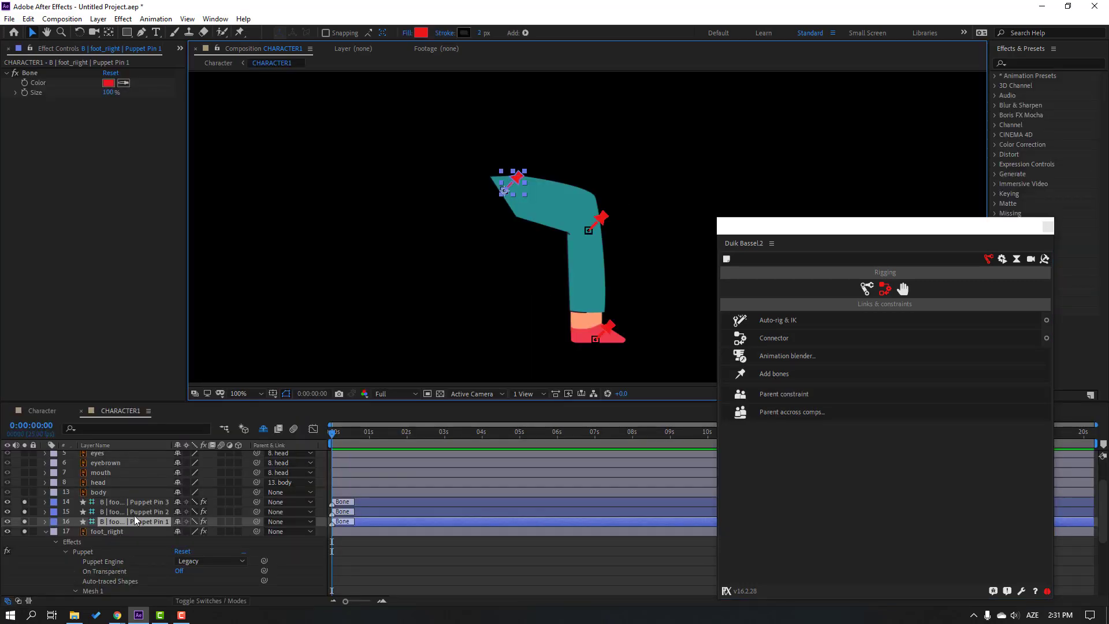
pyautogui.click(148, 502)
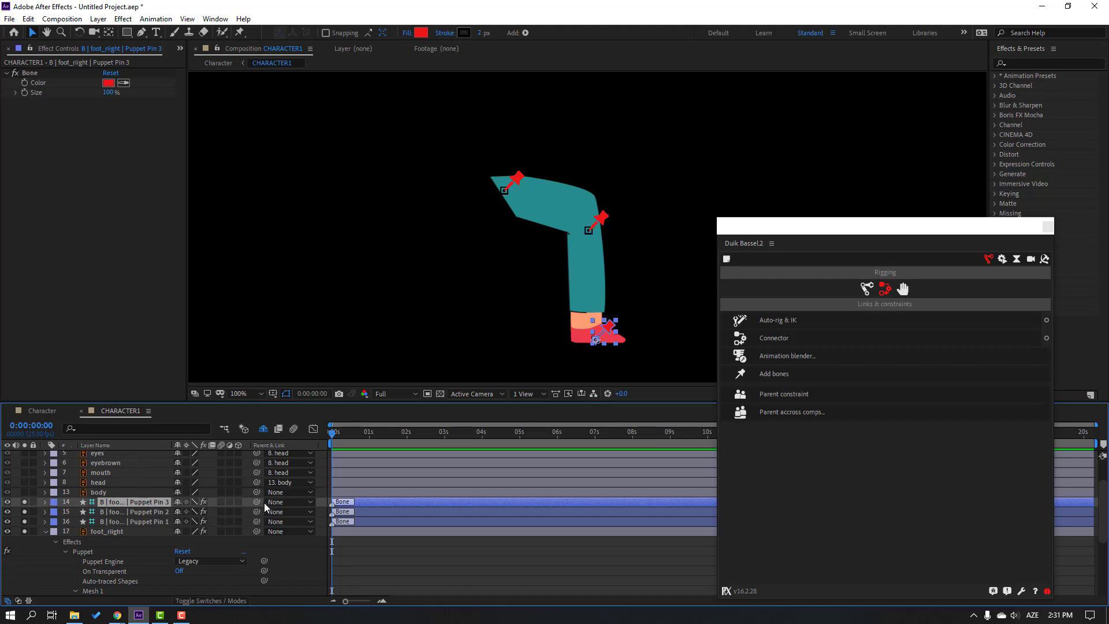
pyautogui.moveTo(256, 502); pyautogui.dragTo(139, 512)
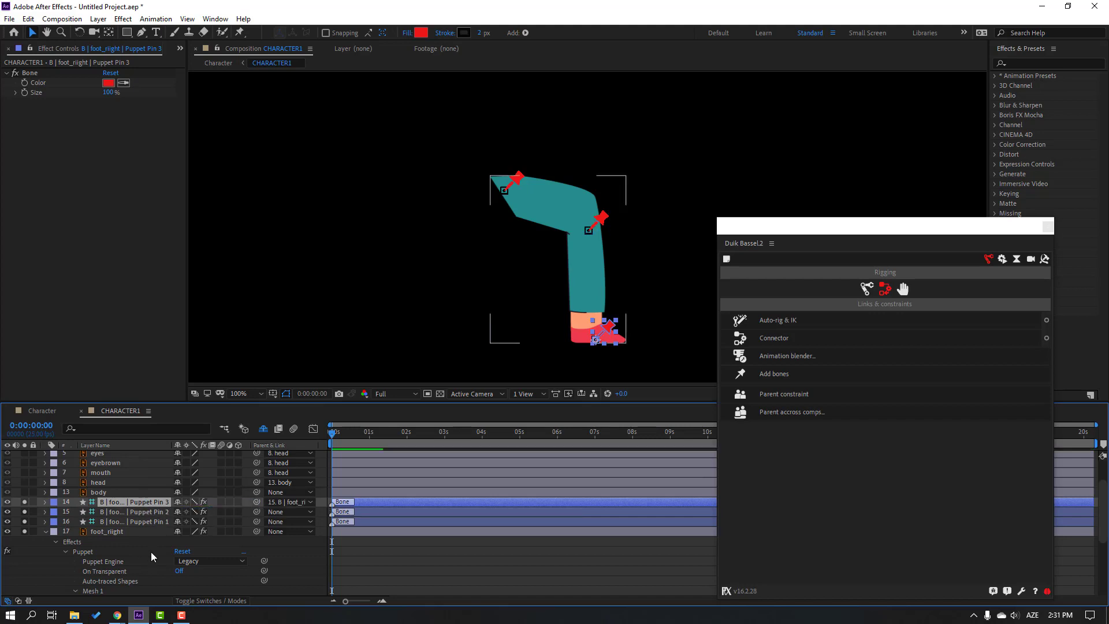
pyautogui.click(154, 511)
pyautogui.moveTo(257, 511); pyautogui.dragTo(140, 522)
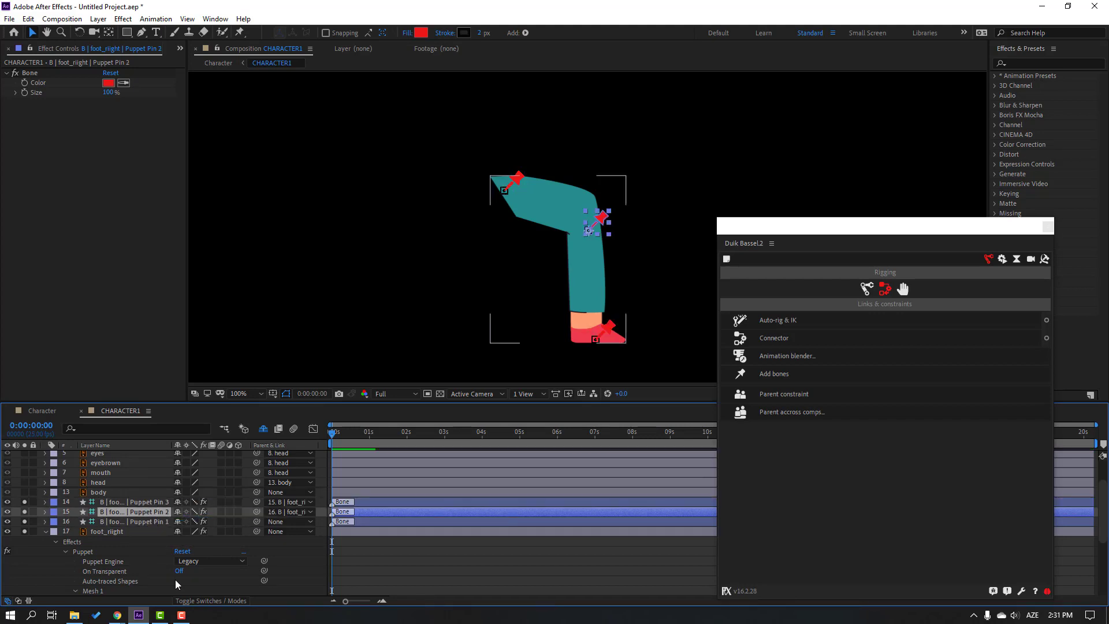
# Apply Duik's Auto-rig & IK to the three foot_right bones.
pyautogui.click(141, 521)
pyautogui.keyDown('ctrl'); pyautogui.click(139, 511); pyautogui.keyUp('ctrl')
pyautogui.keyDown('ctrl'); pyautogui.click(140, 501); pyautogui.keyUp('ctrl')
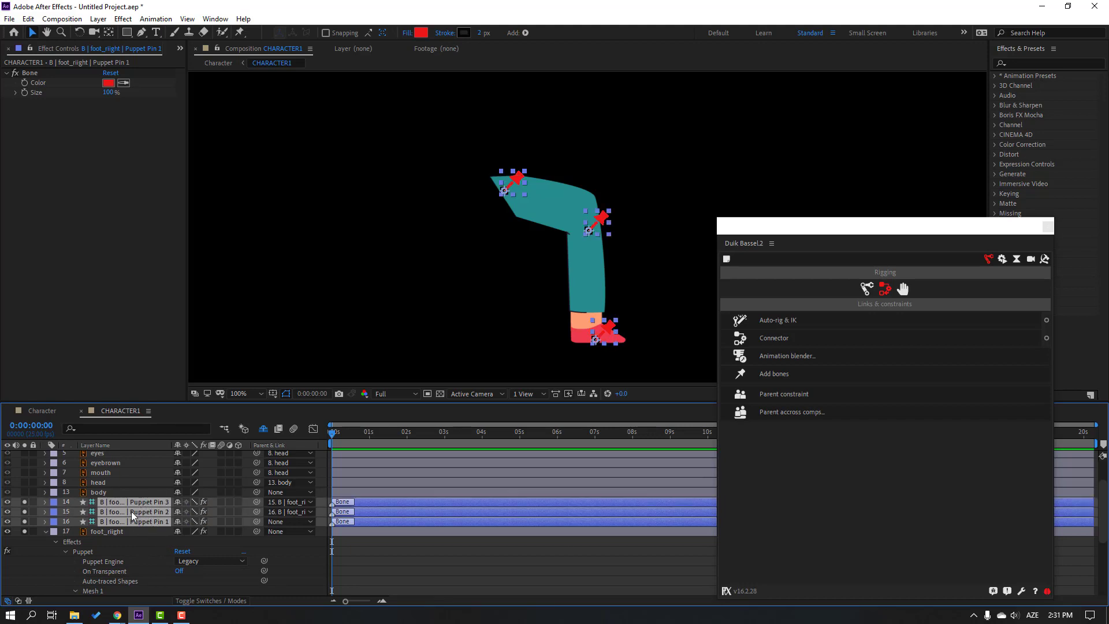
pyautogui.click(792, 321)
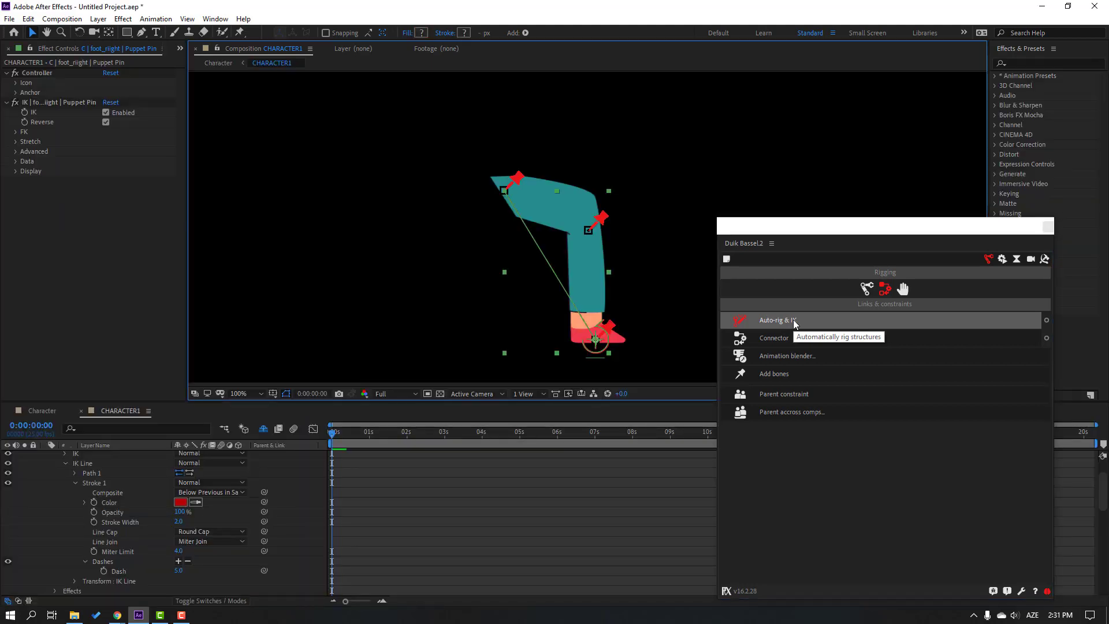
# Try moving the foot_right controller to test how the leg bends, and undo the move.
pyautogui.scroll(2, 171, 495)
pyautogui.moveTo(601, 350)
pyautogui.mouseDown()
pyautogui.moveTo(567, 358)
pyautogui.moveTo(605, 337)
pyautogui.mouseUp()
pyautogui.hotkey('ctrl', 'z')
# Collapse the properties of the foot_right controller and foot_right layers, with solo off so the whole character shows.
pyautogui.click(45, 456)
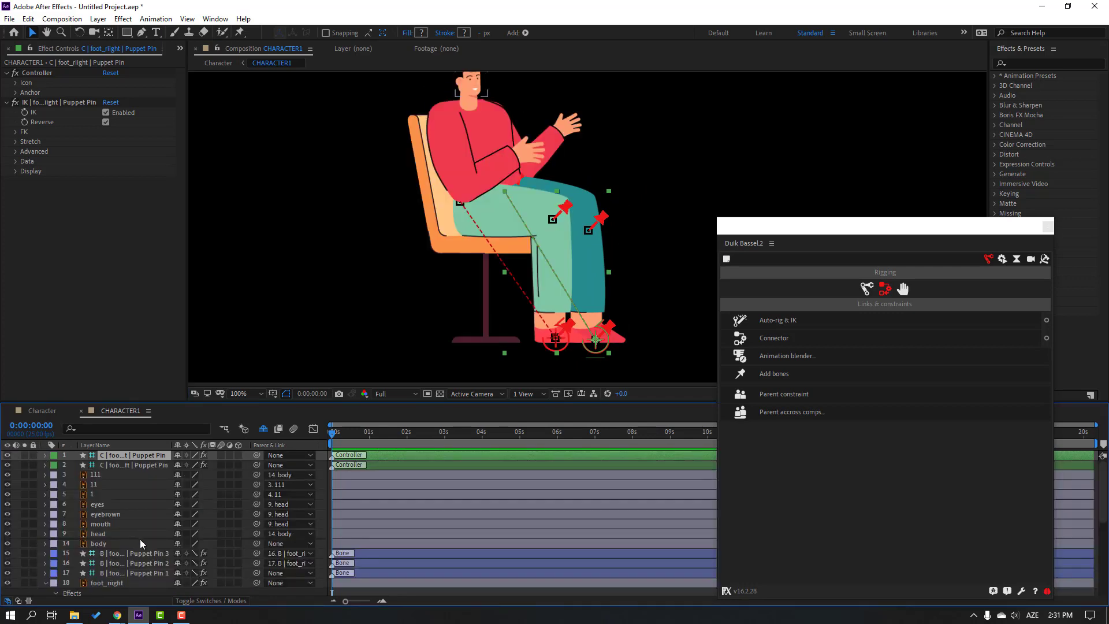
pyautogui.scroll(-2, 140, 540)
pyautogui.click(46, 554)
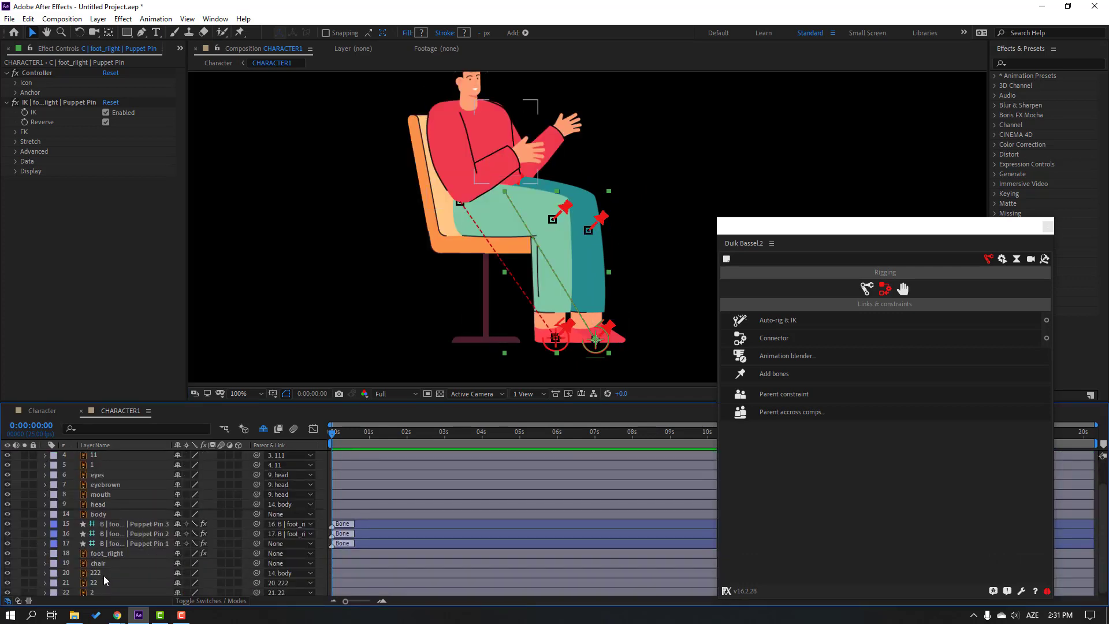
# Mark foot_right and its three Puppet Pin bone layers as shy to hide them from the layer list.
pyautogui.click(119, 553)
pyautogui.keyDown('ctrl'); pyautogui.click(129, 543); pyautogui.keyUp('ctrl')
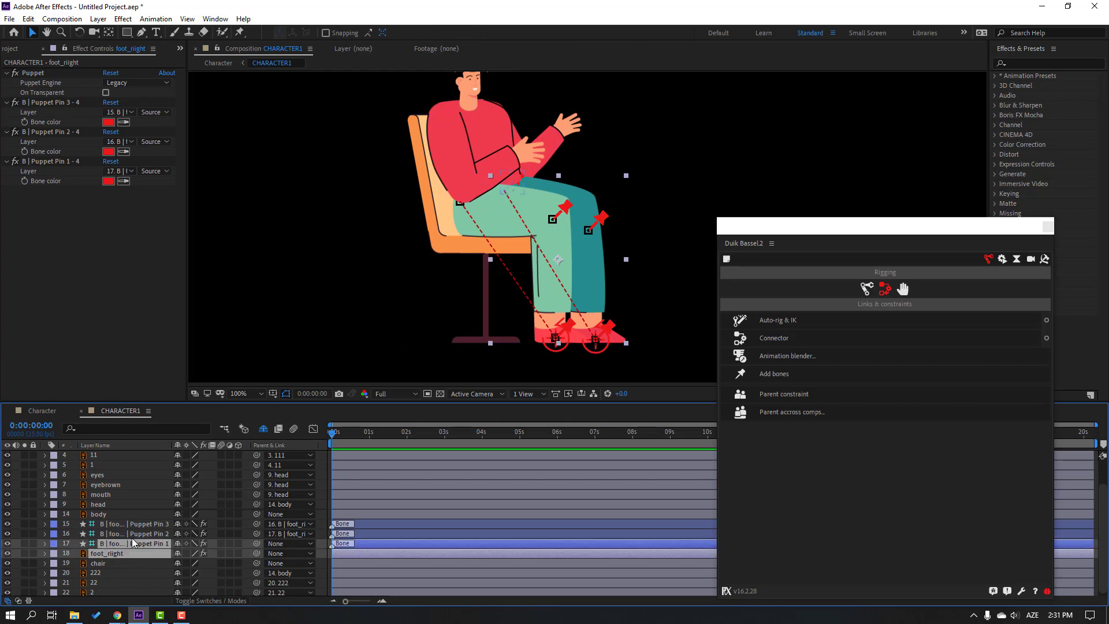
pyautogui.keyDown('ctrl'); pyautogui.click(136, 533); pyautogui.keyUp('ctrl')
pyautogui.keyDown('ctrl'); pyautogui.click(140, 523); pyautogui.keyUp('ctrl')
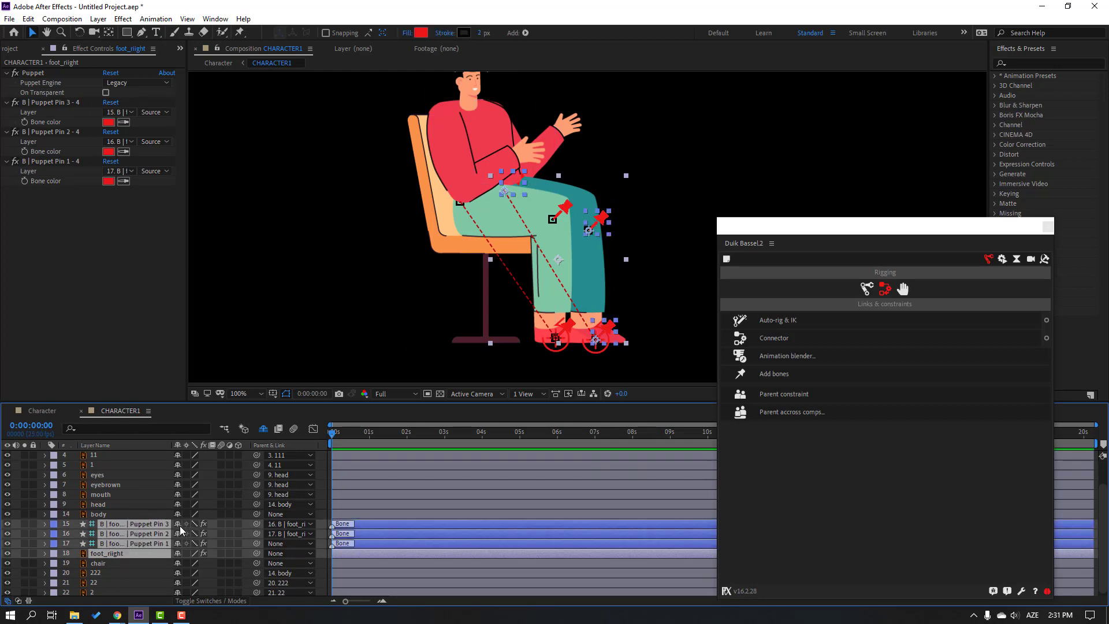
pyautogui.click(178, 524)
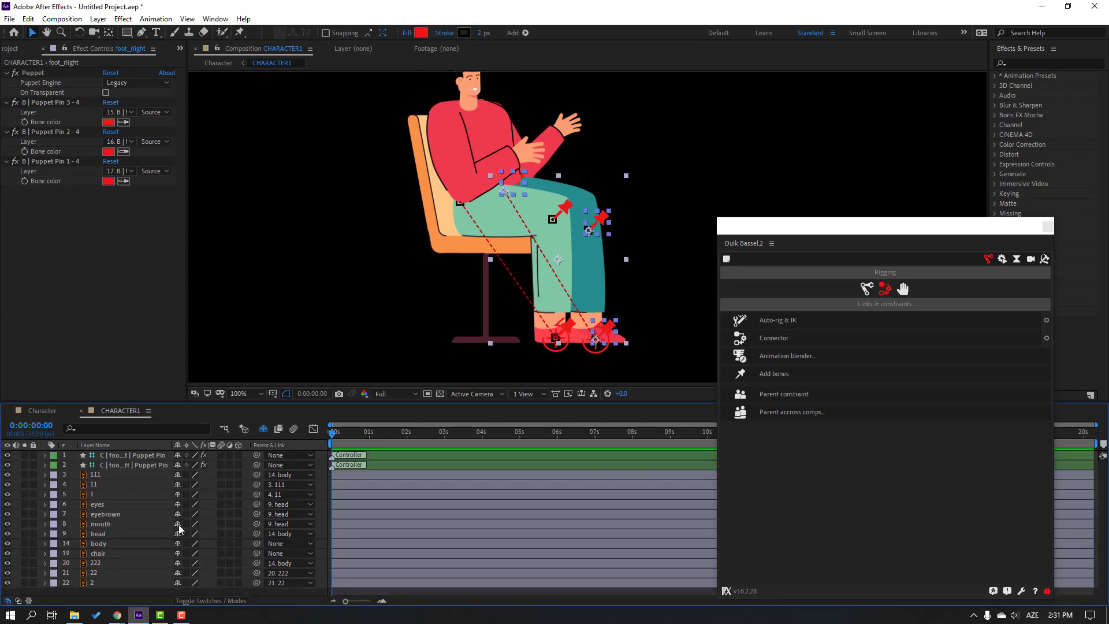
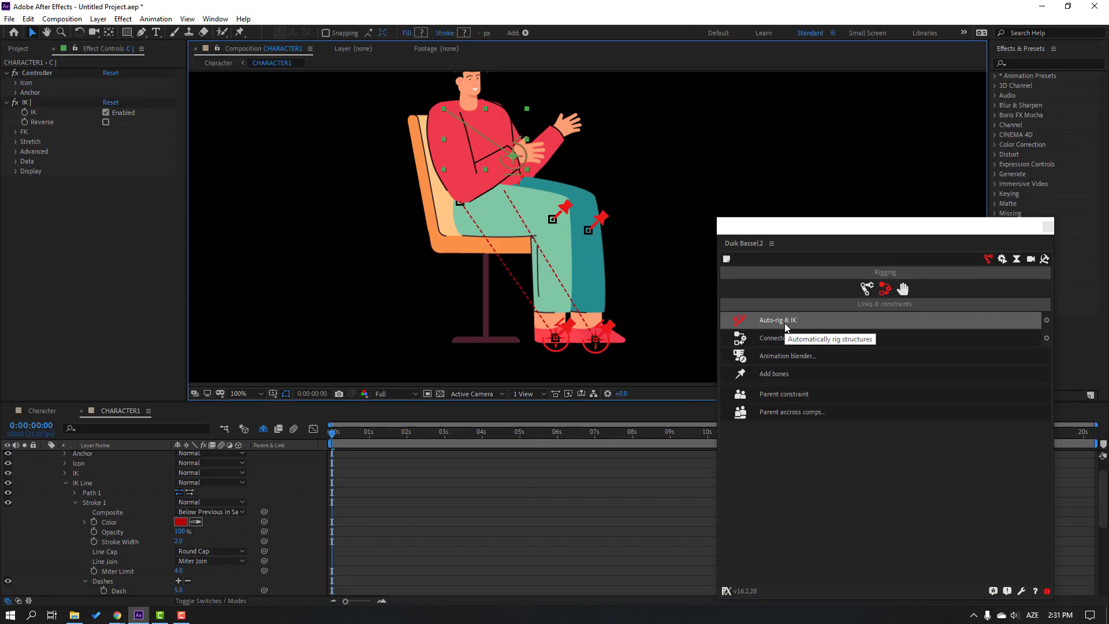
# Test the front arm's IK controller with a small move and collapse that controller layer's properties.
pyautogui.moveTo(519, 164)
pyautogui.mouseDown()
pyautogui.moveTo(503, 225)
pyautogui.moveTo(520, 191)
pyautogui.moveTo(487, 195)
pyautogui.moveTo(519, 175)
pyautogui.mouseUp()
pyautogui.scroll(1, 61, 508)
pyautogui.click(45, 456)
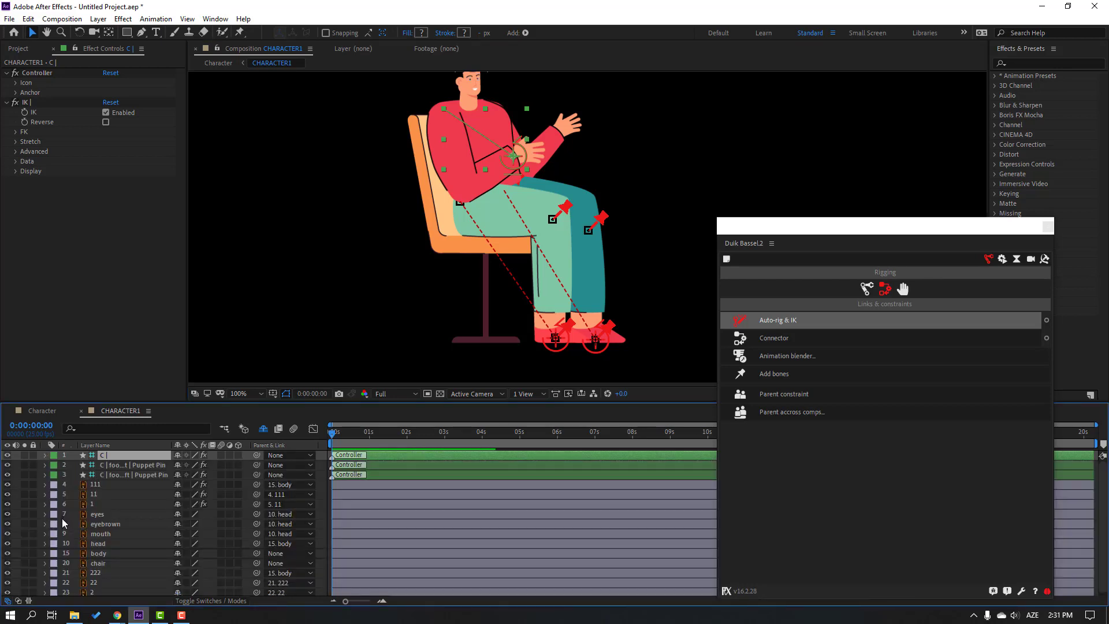
# Apply Duik's Auto-rig & IK to layers 2, 22 and 222, then test-move the new arm controller and undo the move.
pyautogui.click(92, 587)
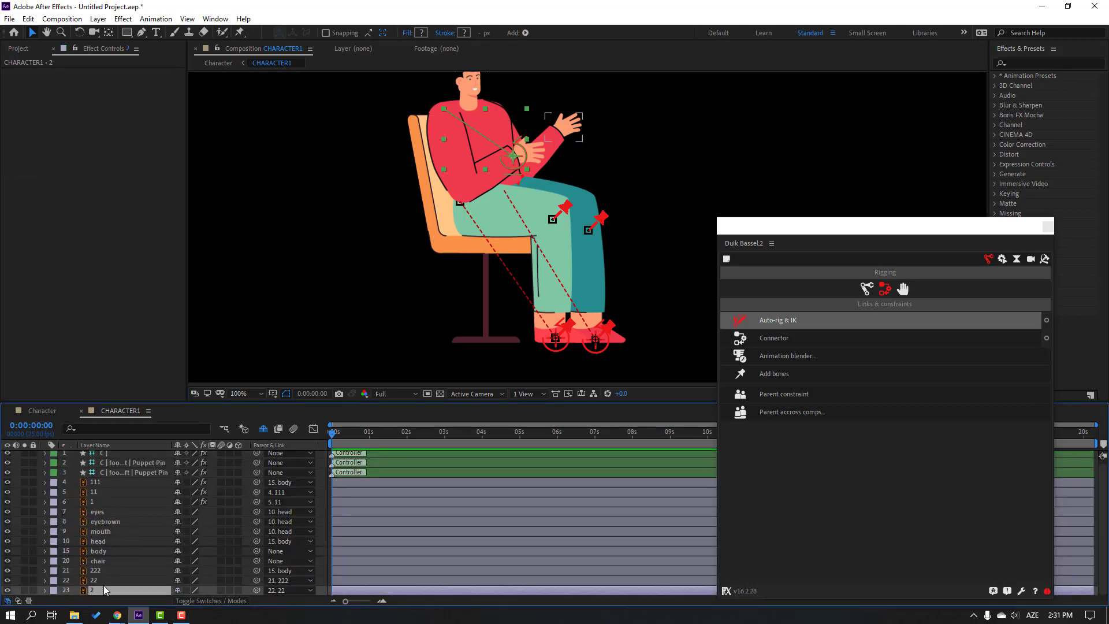
pyautogui.keyDown('ctrl'); pyautogui.click(106, 576); pyautogui.keyUp('ctrl')
pyautogui.keyDown('ctrl'); pyautogui.click(102, 570); pyautogui.keyUp('ctrl')
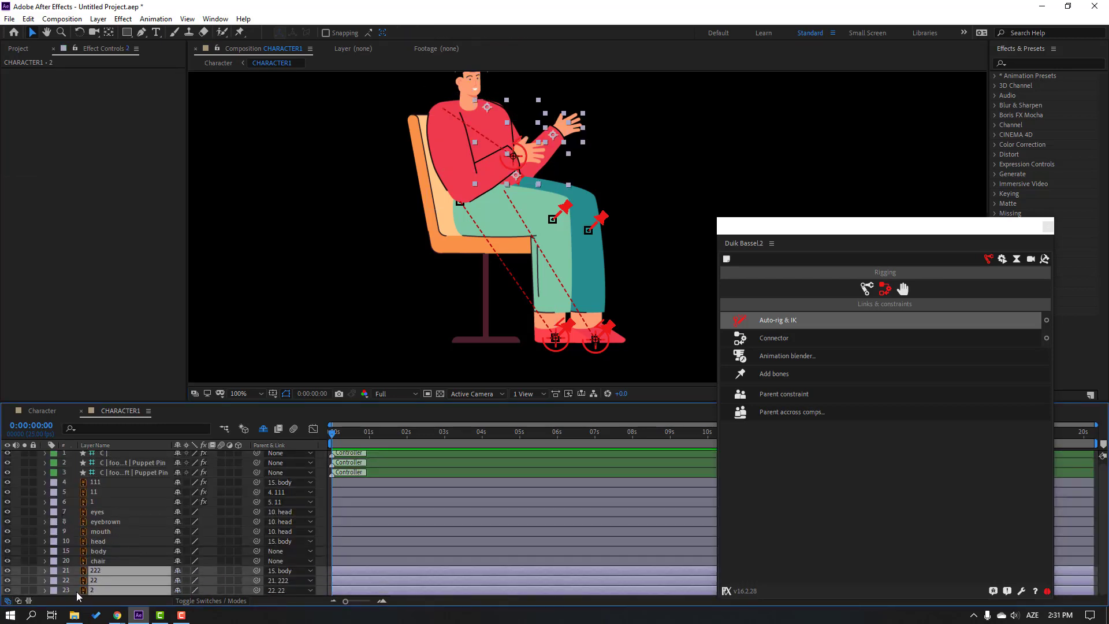
pyautogui.click(789, 323)
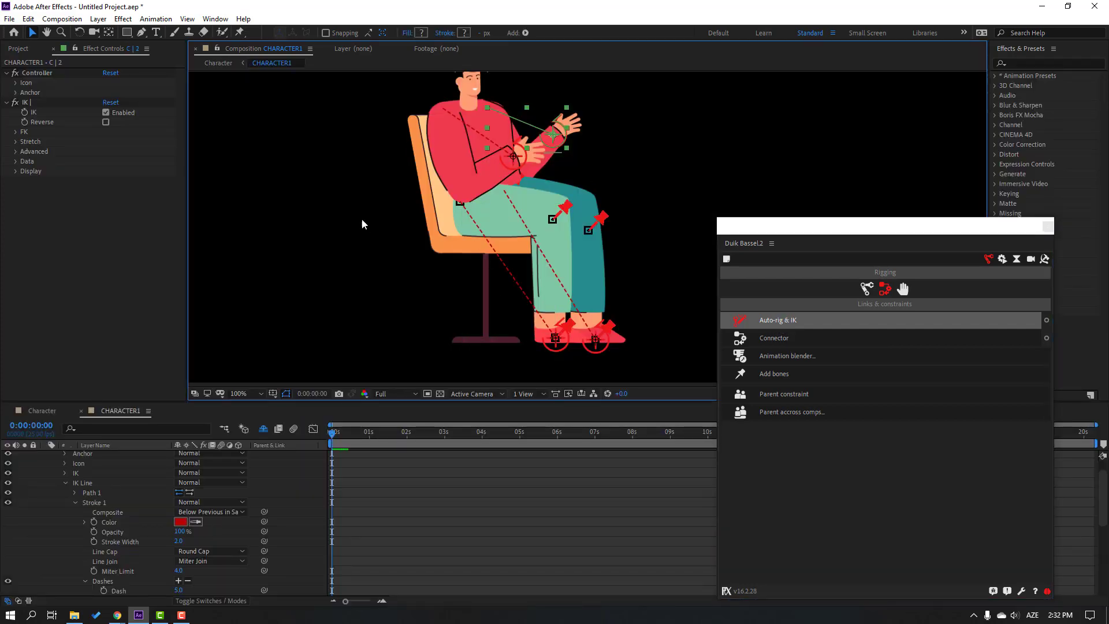
pyautogui.moveTo(561, 139); pyautogui.dragTo(595, 148)
pyautogui.hotkey('ctrl', 'z')
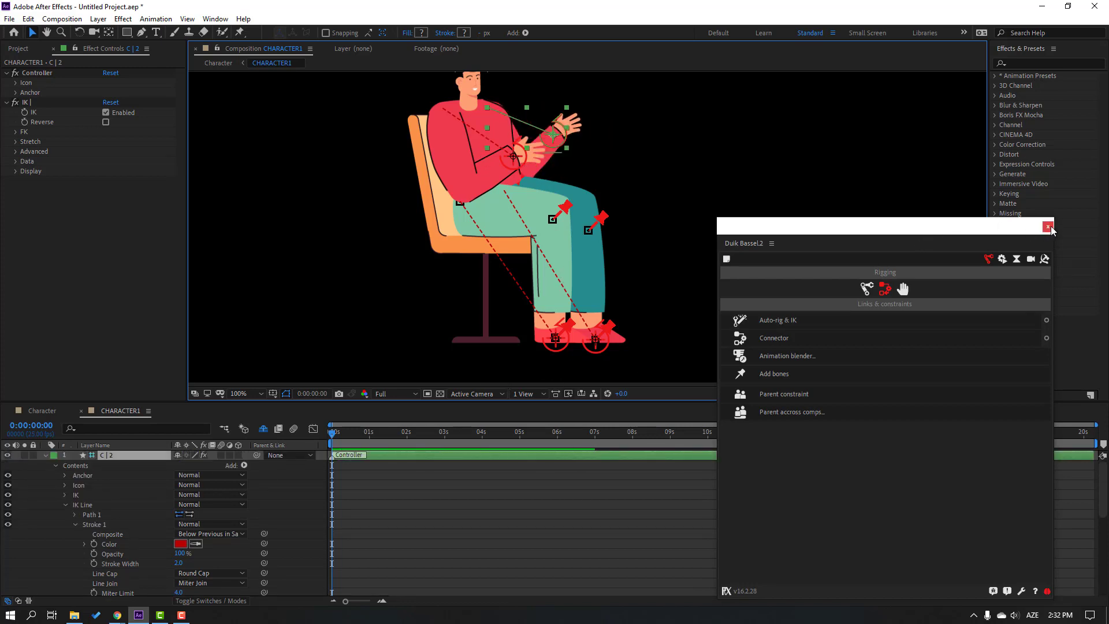
# Close the Duik Bassel.2 window and collapse the properties of the C | 2 controller layer.
pyautogui.click(1048, 227)
pyautogui.click(46, 455)
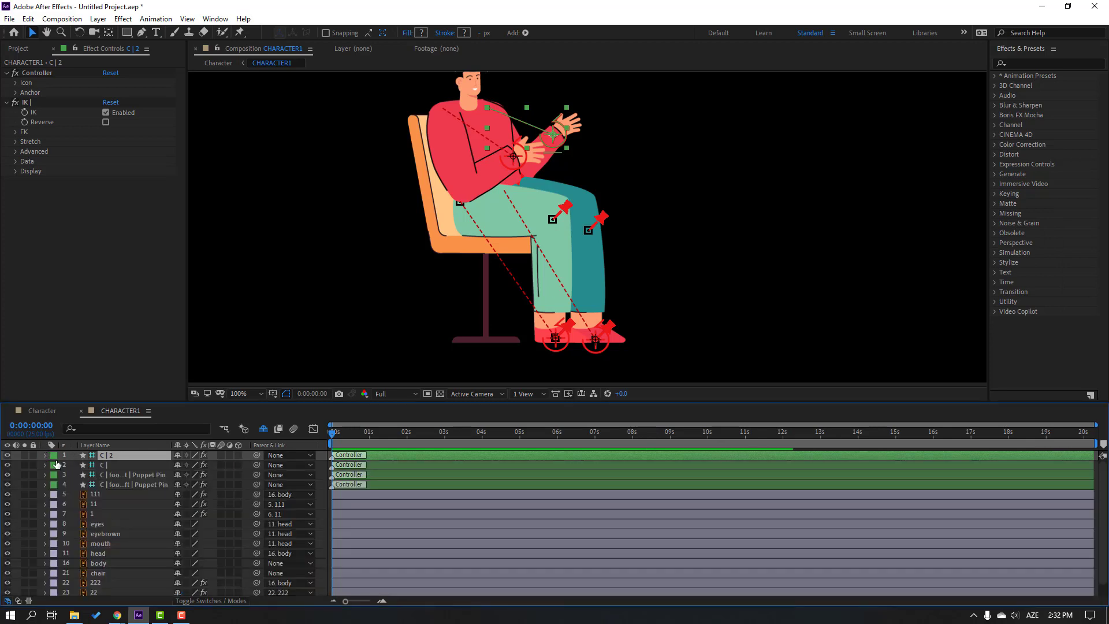
# Reveal the shy layers and move foot_left directly below body in the layer order.
pyautogui.click(264, 429)
pyautogui.scroll(-1, 133, 552)
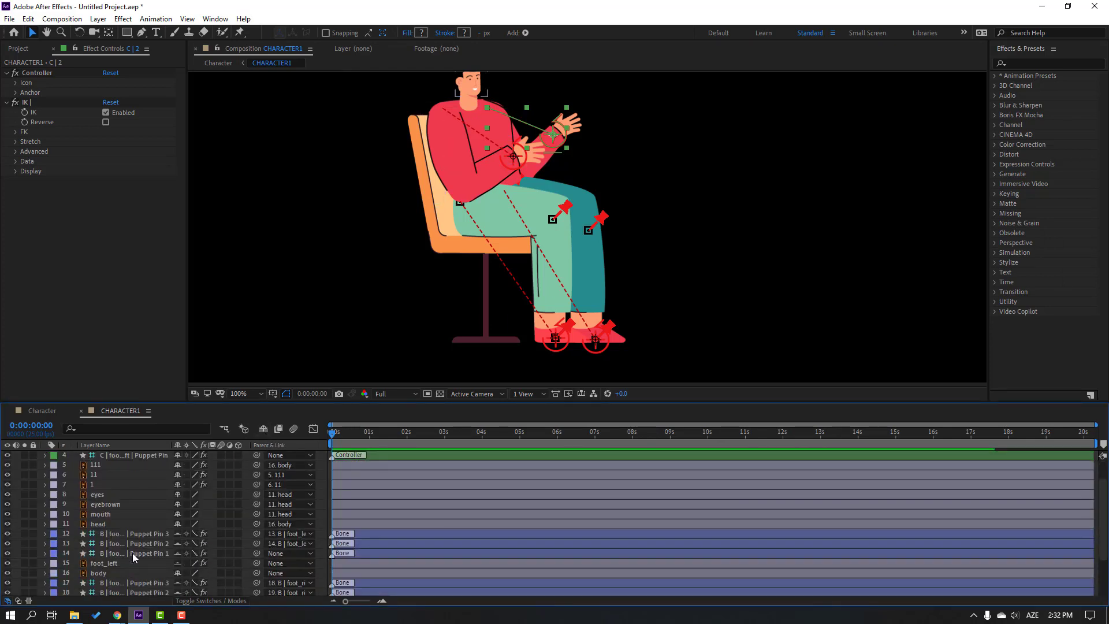
pyautogui.scroll(-2, 133, 571)
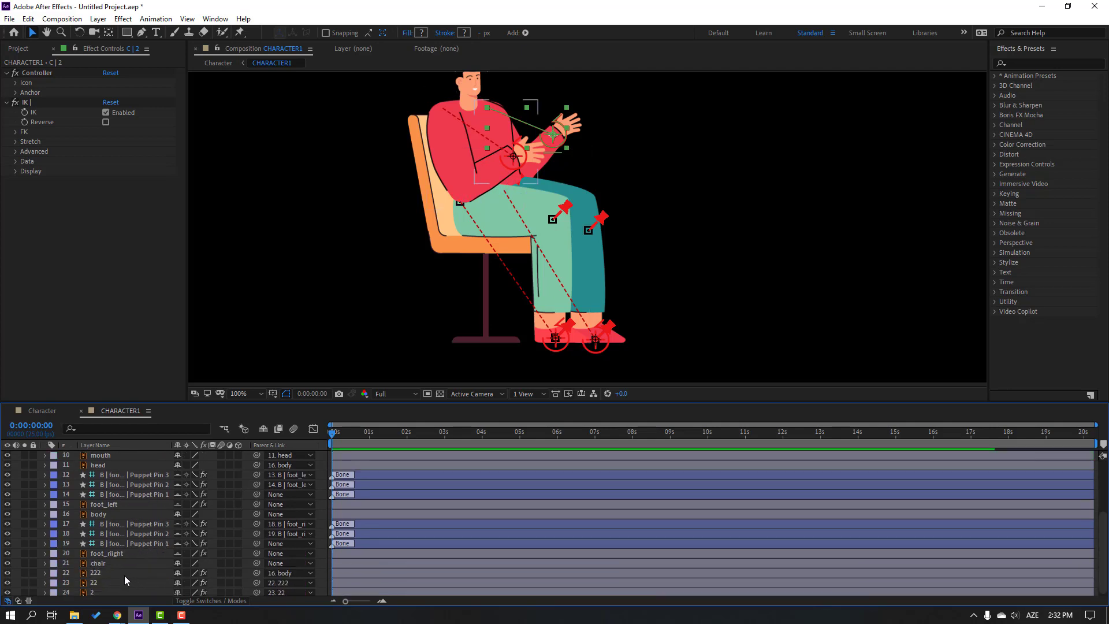
pyautogui.click(103, 507)
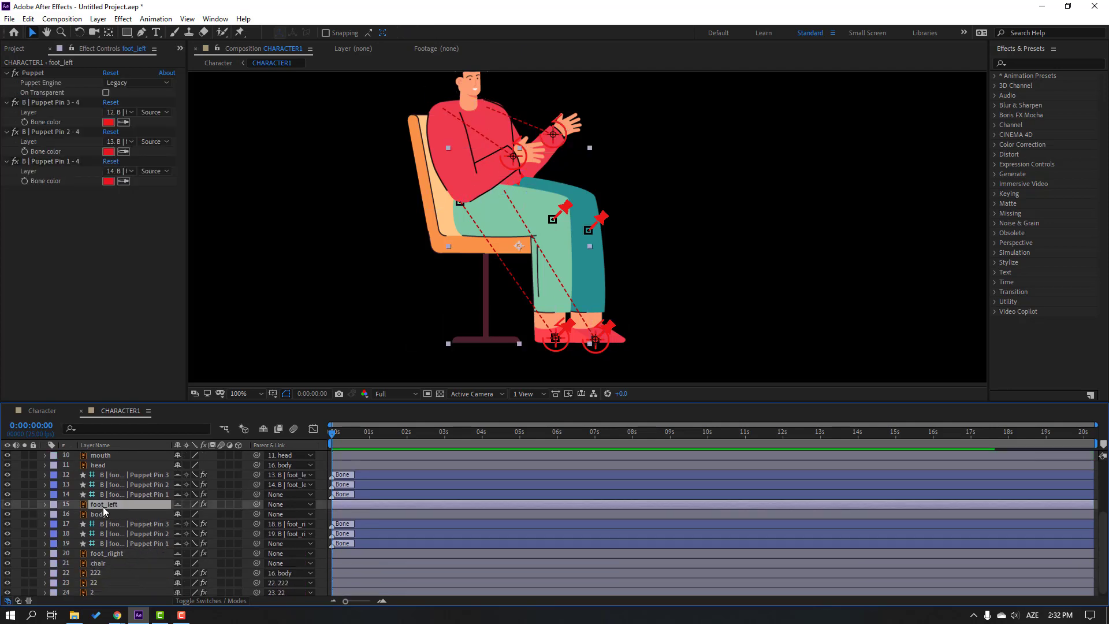
pyautogui.click(8, 504)
pyautogui.click(9, 505)
pyautogui.scroll(1, 150, 543)
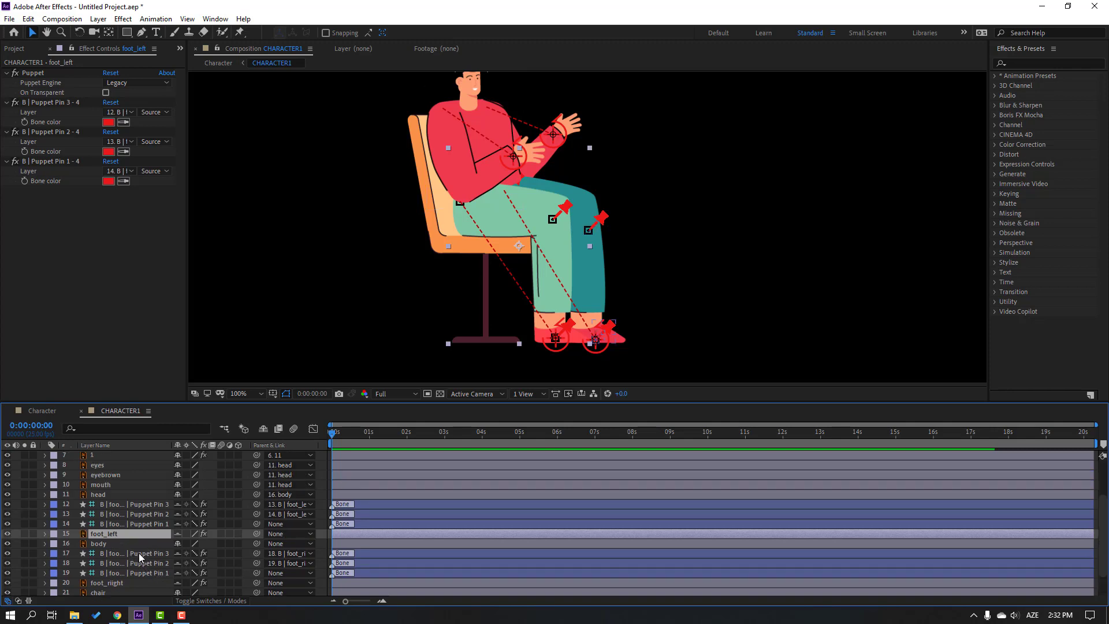
pyautogui.moveTo(104, 536); pyautogui.dragTo(105, 549)
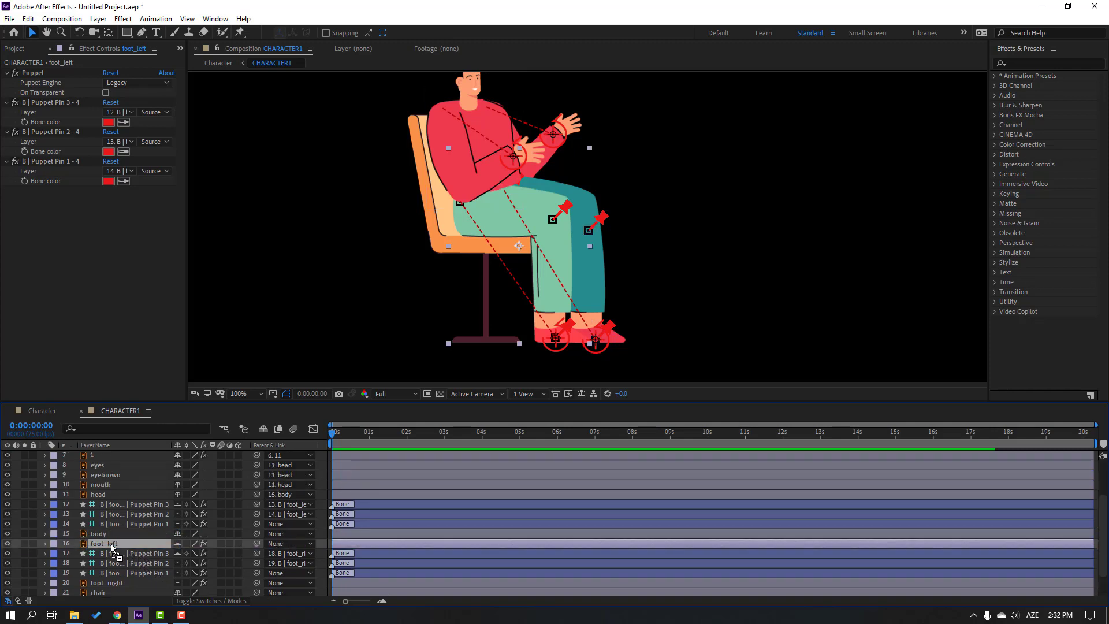
# Try moving the front arm's IK controller to test the arm over the reordered leg, and undo the move.
pyautogui.click(625, 238)
pyautogui.moveTo(516, 157)
pyautogui.mouseDown()
pyautogui.moveTo(469, 196)
pyautogui.moveTo(459, 188)
pyautogui.moveTo(485, 191)
pyautogui.moveTo(468, 182)
pyautogui.moveTo(509, 171)
pyautogui.moveTo(477, 192)
pyautogui.moveTo(524, 166)
pyautogui.mouseUp()
pyautogui.hotkey('ctrl', 'z')
pyautogui.hotkey('ctrl', 'z')
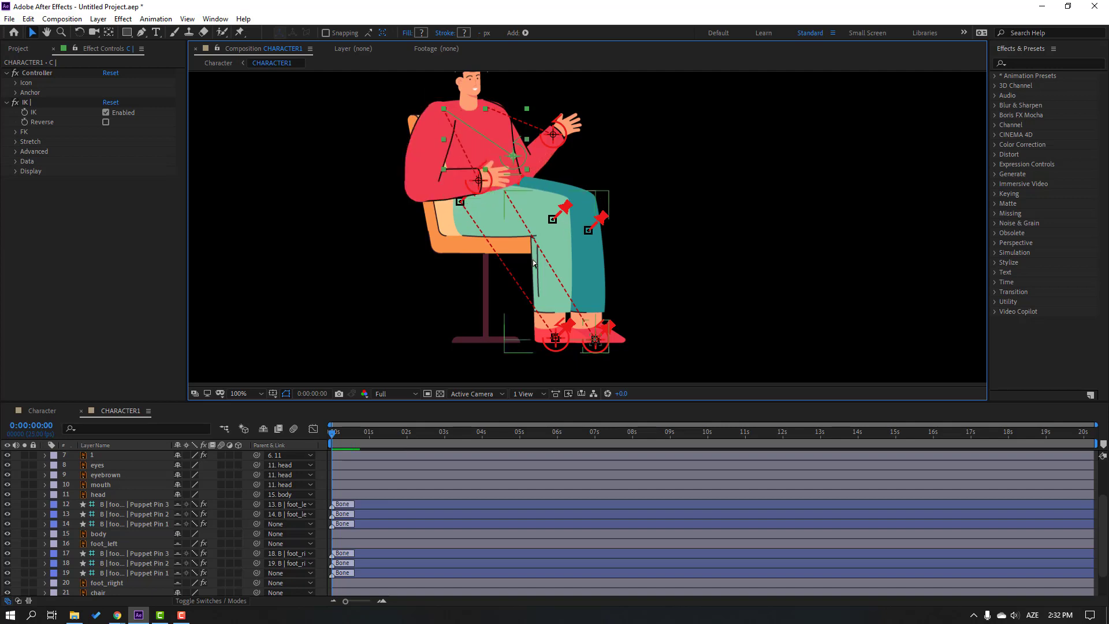
# Hide the shy layers again and mark arm layers 1, 11 and 111 as shy.
pyautogui.scroll(3, 119, 530)
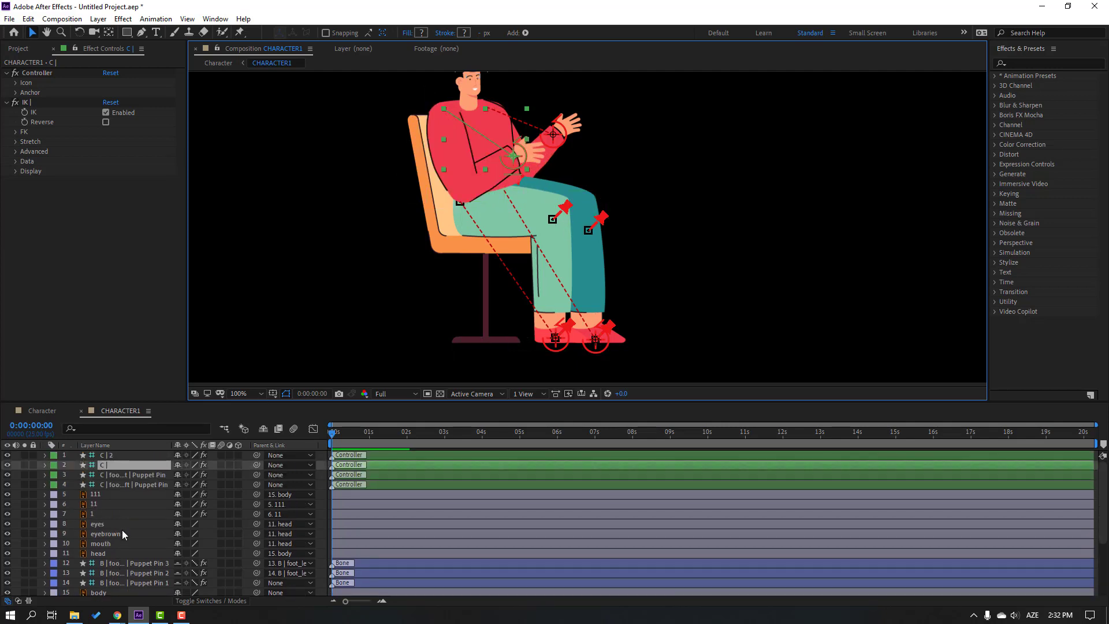
pyautogui.click(264, 429)
pyautogui.scroll(-1, 131, 471)
pyautogui.click(95, 501)
pyautogui.keyDown('shift'); pyautogui.click(98, 491); pyautogui.keyUp('shift')
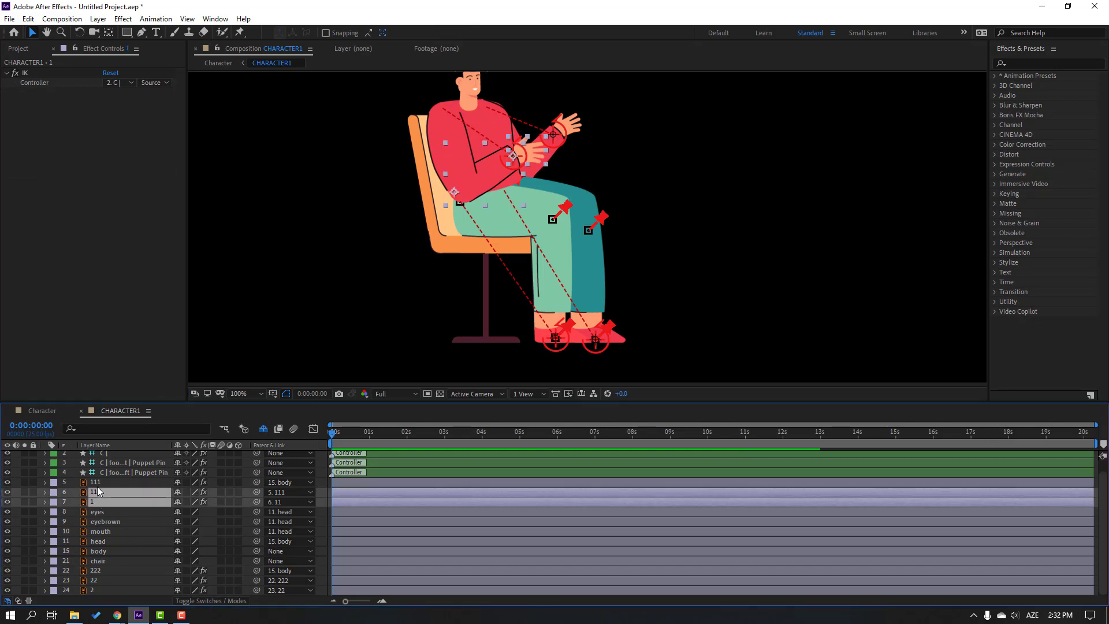
pyautogui.keyDown('shift'); pyautogui.click(97, 482); pyautogui.keyUp('shift')
pyautogui.click(178, 484)
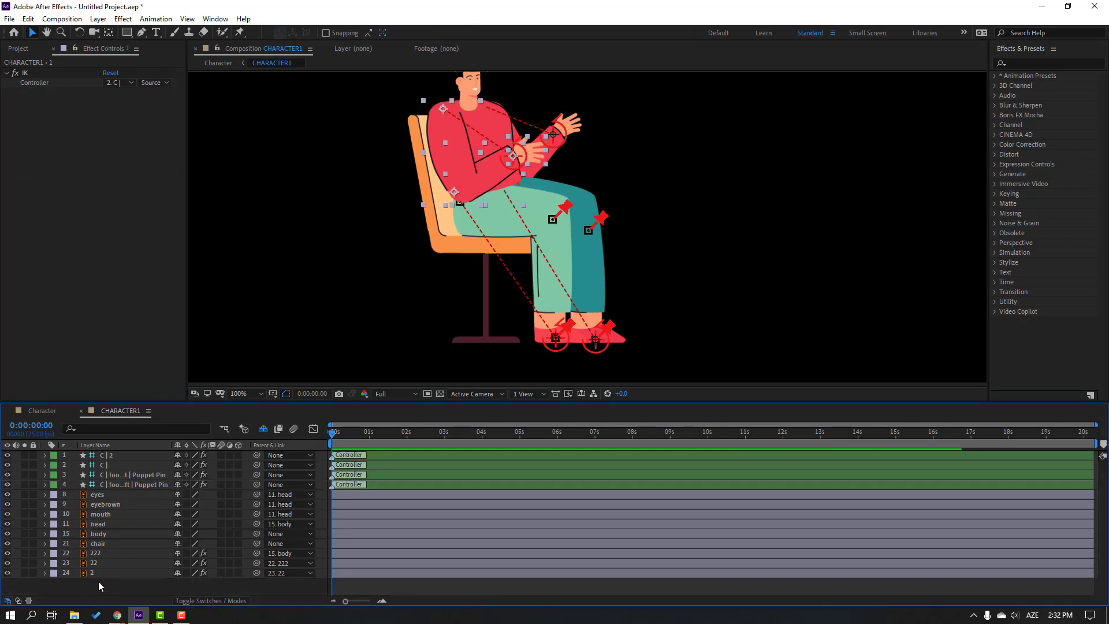
# Stretch out the back arm with its C | 2 controller and nudge upper-arm layer 222 slightly to fit the shoulder.
pyautogui.click(569, 140)
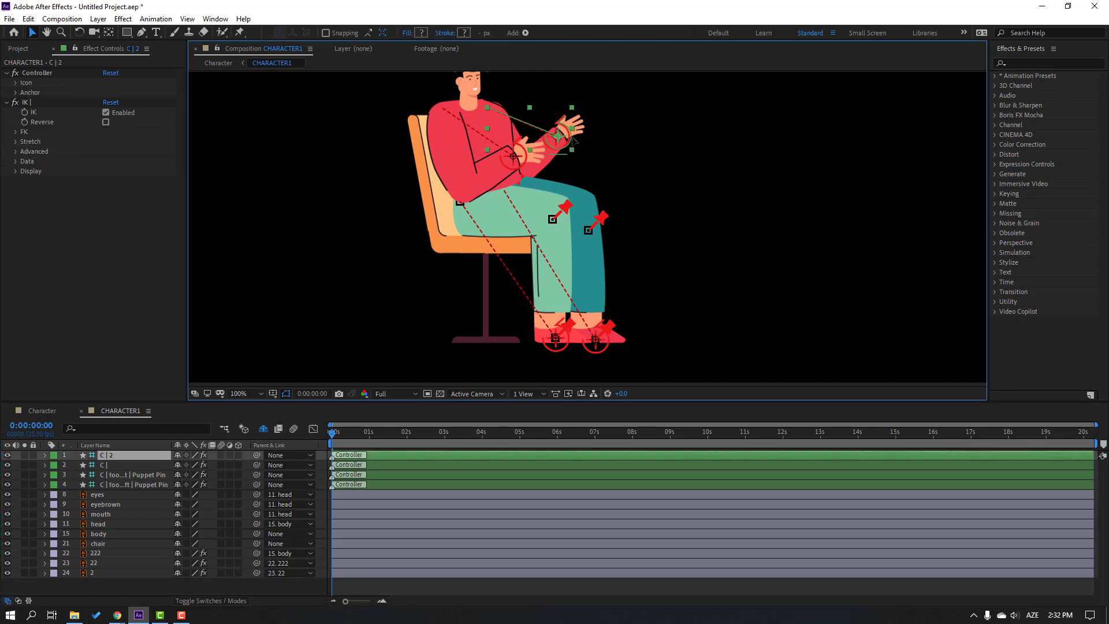
pyautogui.moveTo(572, 137); pyautogui.dragTo(615, 133)
pyautogui.moveTo(508, 126); pyautogui.dragTo(615, 220)
pyautogui.scroll(2, 692, 202)
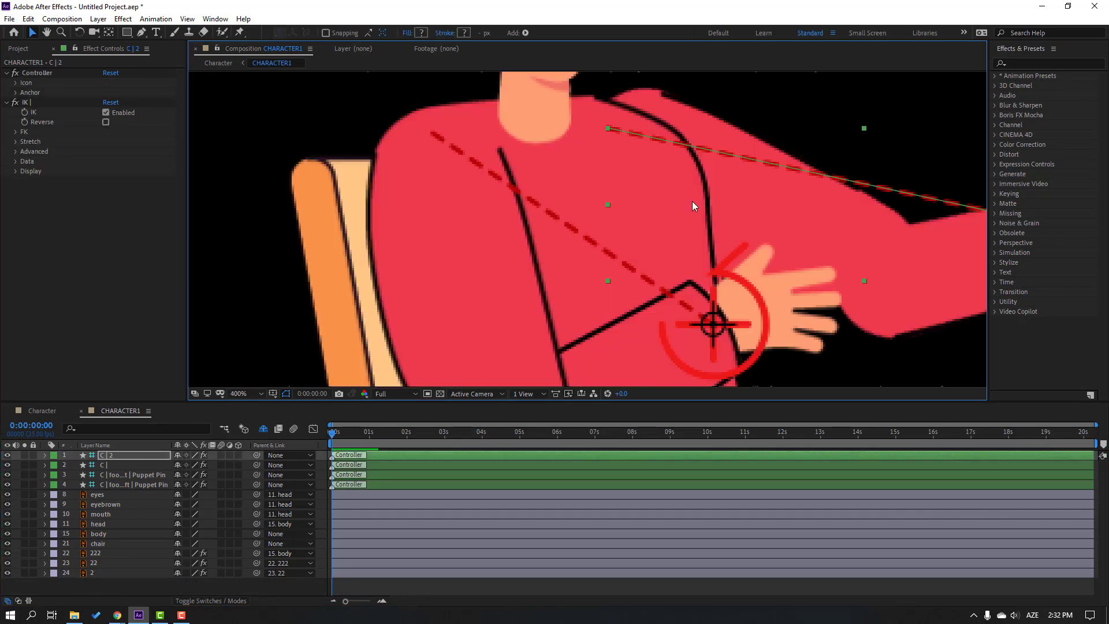
pyautogui.moveTo(692, 201); pyautogui.dragTo(564, 229)
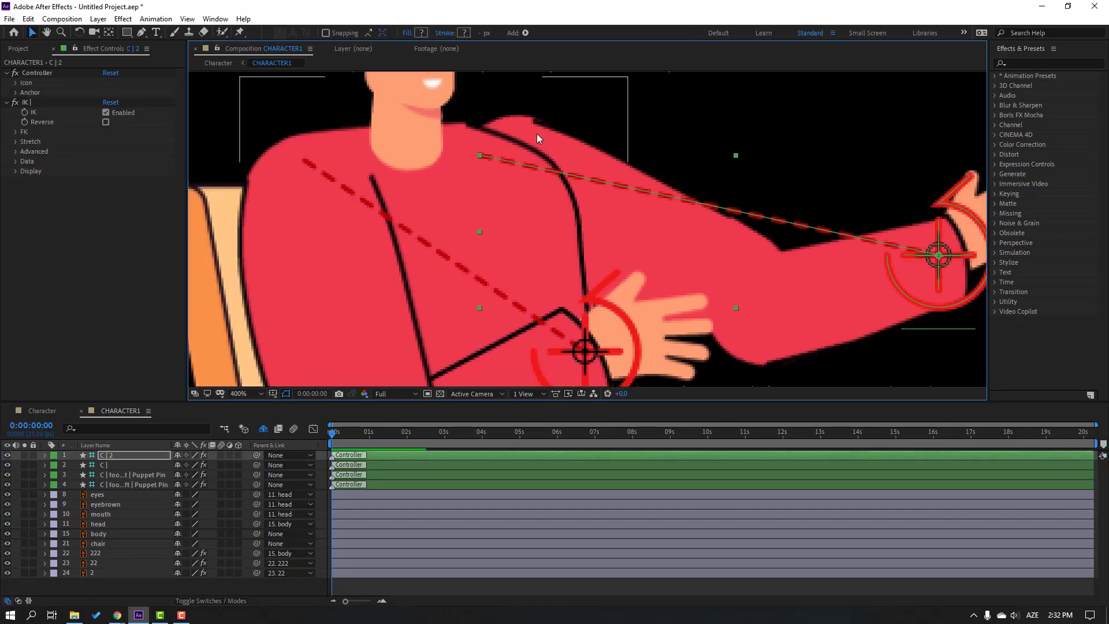
pyautogui.click(95, 553)
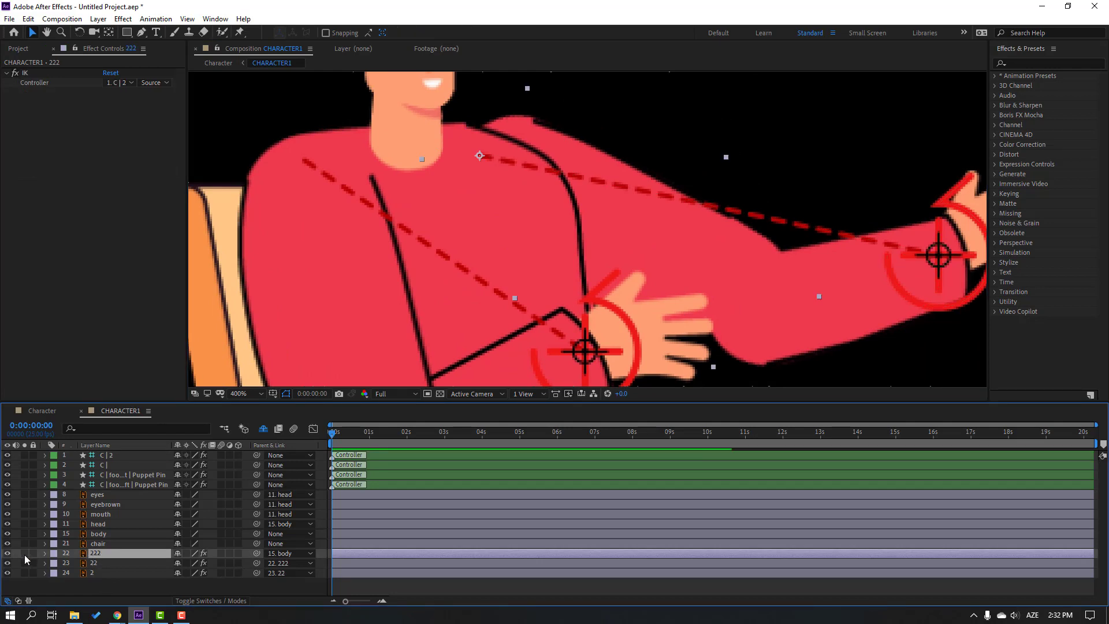
pyautogui.click(24, 553)
pyautogui.click(24, 553)
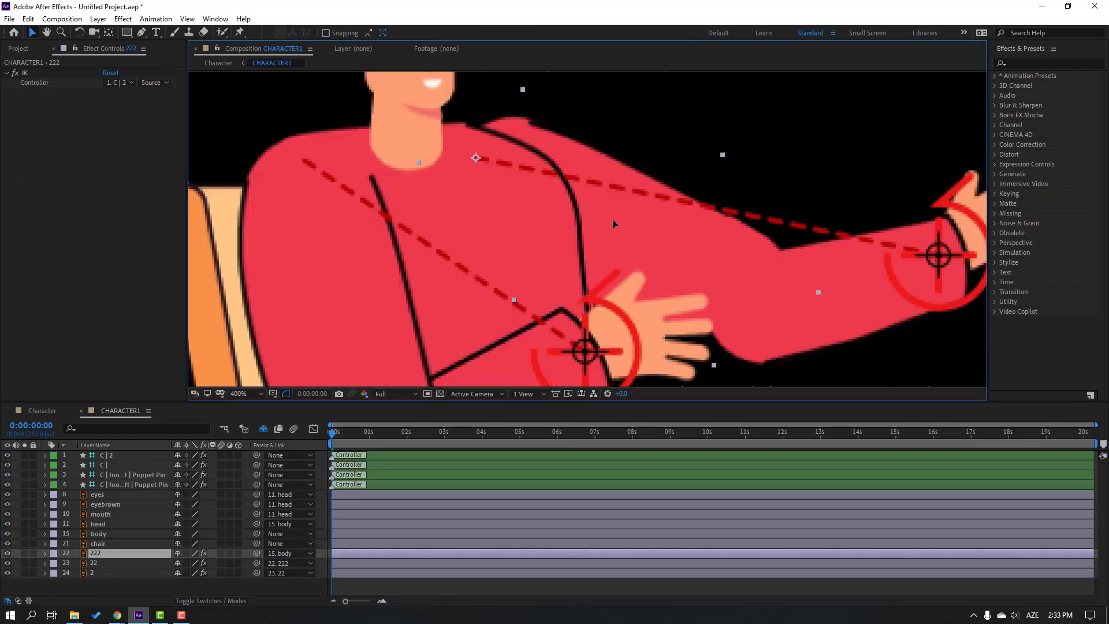
# Move the C | 2 controller back toward the body so the back arm is bent at the elbow.
pyautogui.scroll(-2, 593, 233)
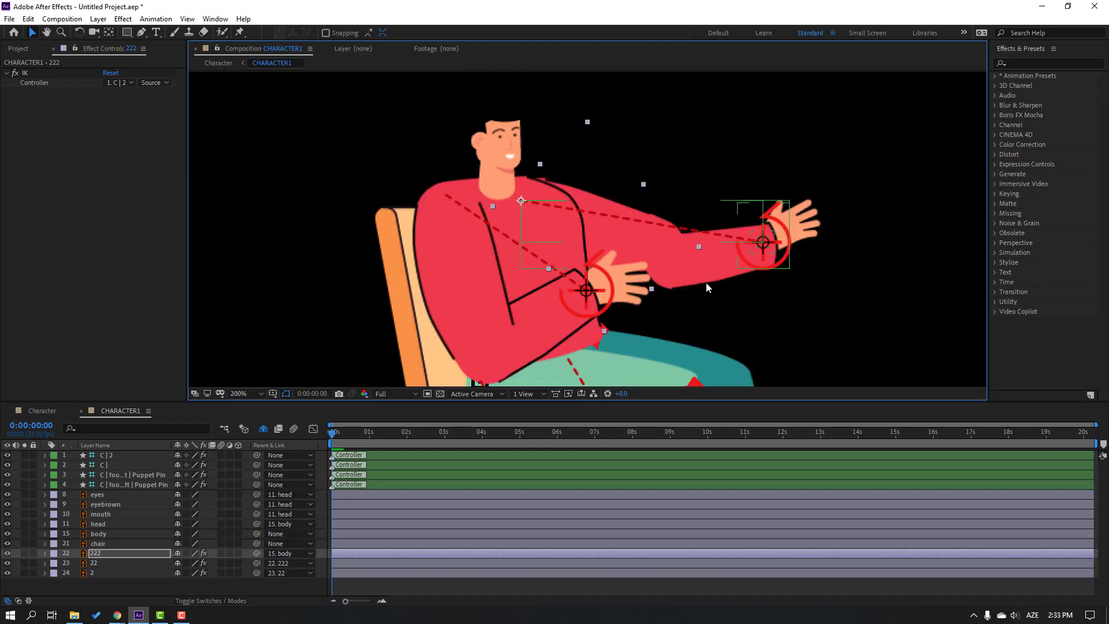
pyautogui.moveTo(769, 259); pyautogui.dragTo(717, 312)
pyautogui.moveTo(761, 261); pyautogui.dragTo(674, 289)
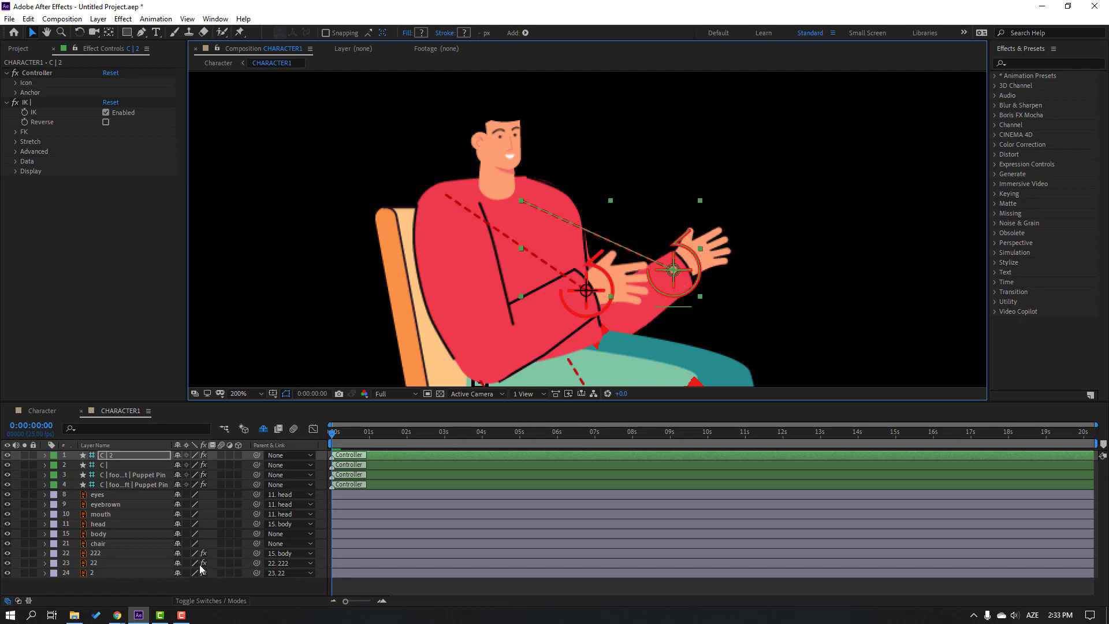
# Mark back-arm layers 222, 22 and 2 as shy to hide them from the layer list.
pyautogui.click(99, 572)
pyautogui.hotkey('ctrl', 'shift', 'Up')
pyautogui.hotkey('ctrl', 'shift', 'Up')
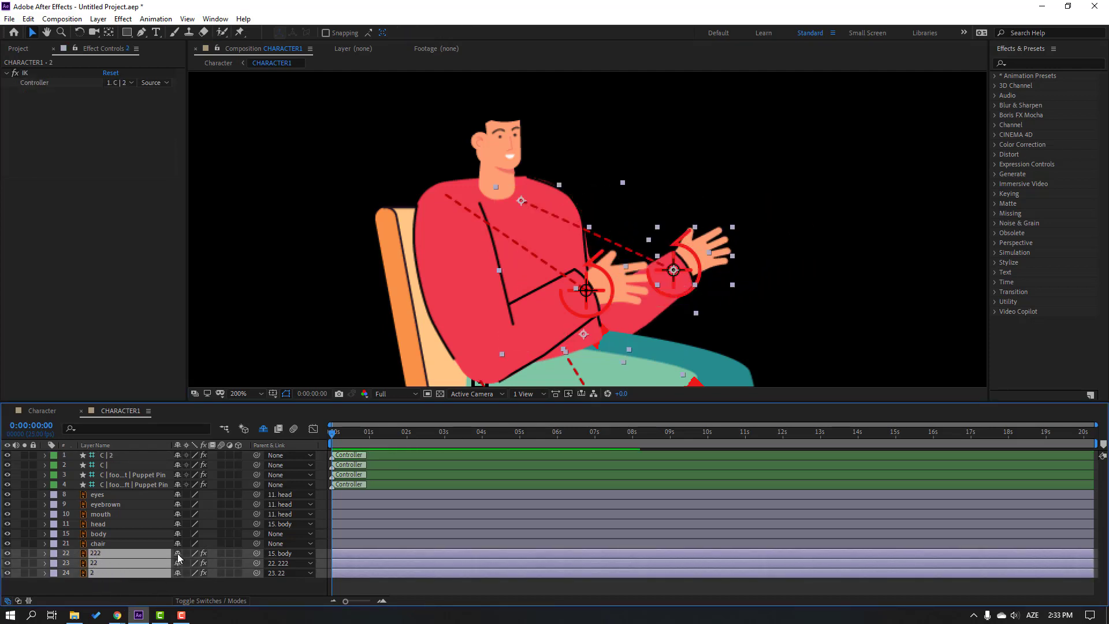
pyautogui.press('Delete')
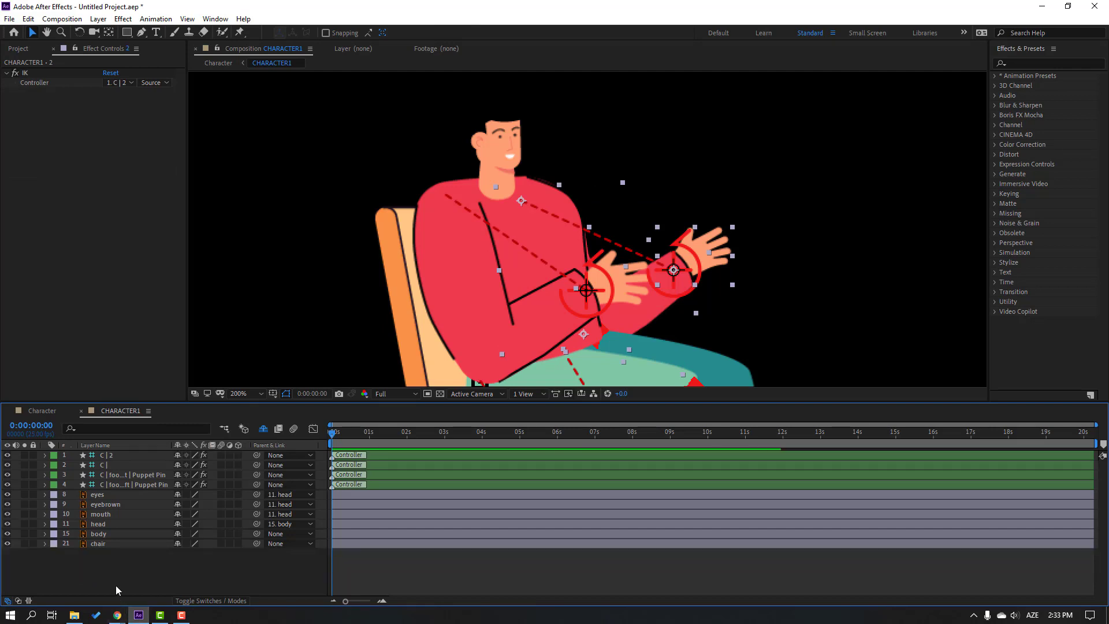
# Return to the Character composition and open the CHARACTER2 composition of the standing man.
pyautogui.scroll(-3, 520, 245)
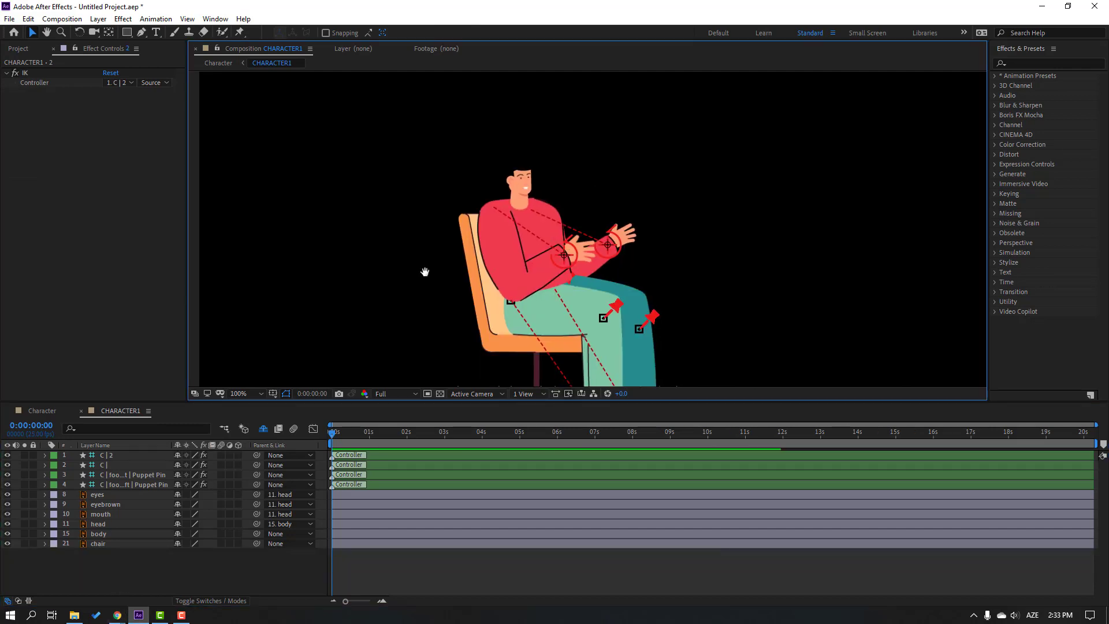
pyautogui.scroll(-2, 410, 322)
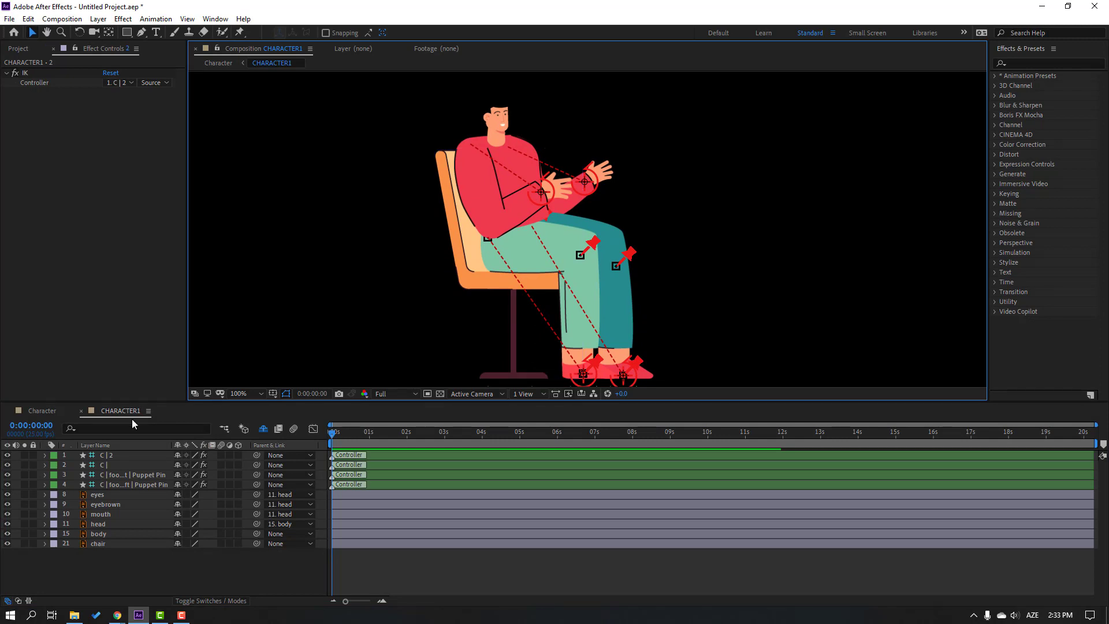
pyautogui.click(41, 410)
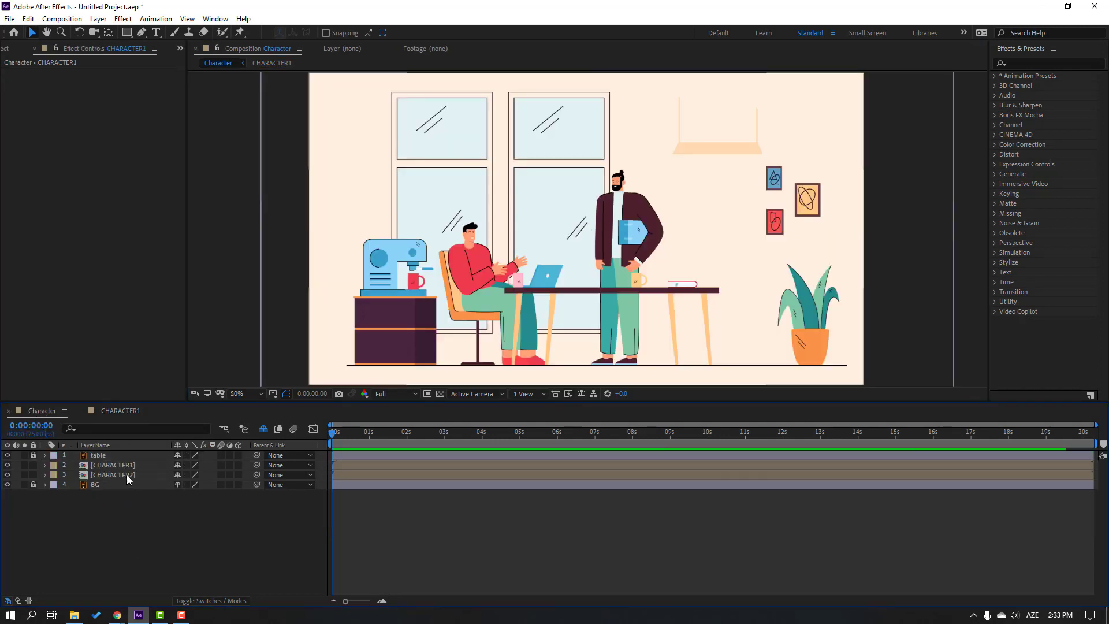
pyautogui.doubleClick(112, 474)
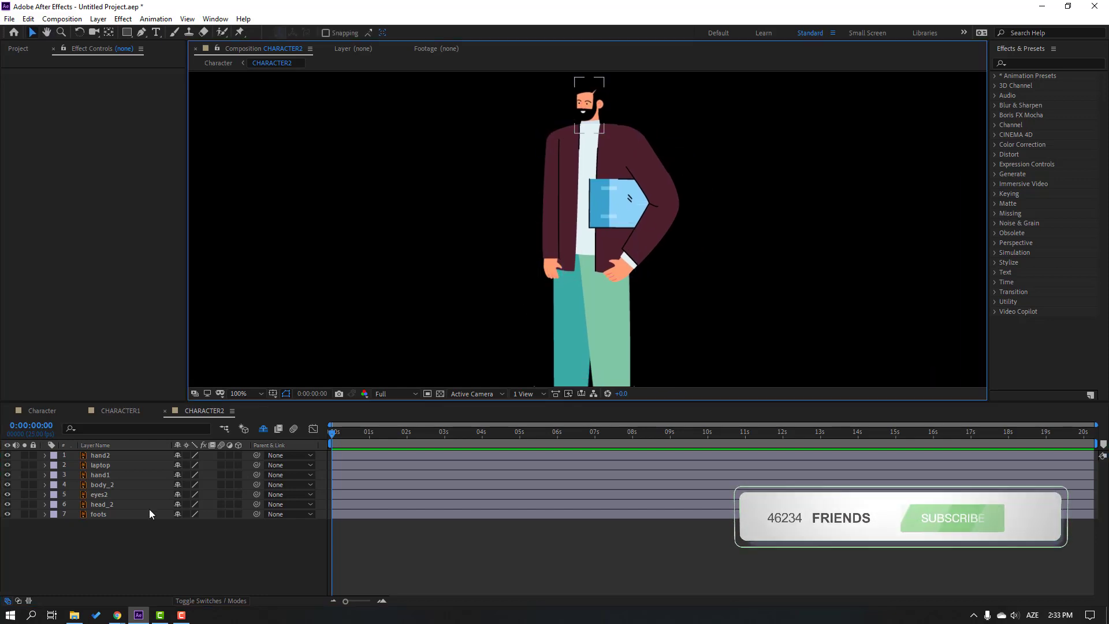
# Solo body_2, move its anchor point down to the waist, and turn the solo off.
pyautogui.click(105, 486)
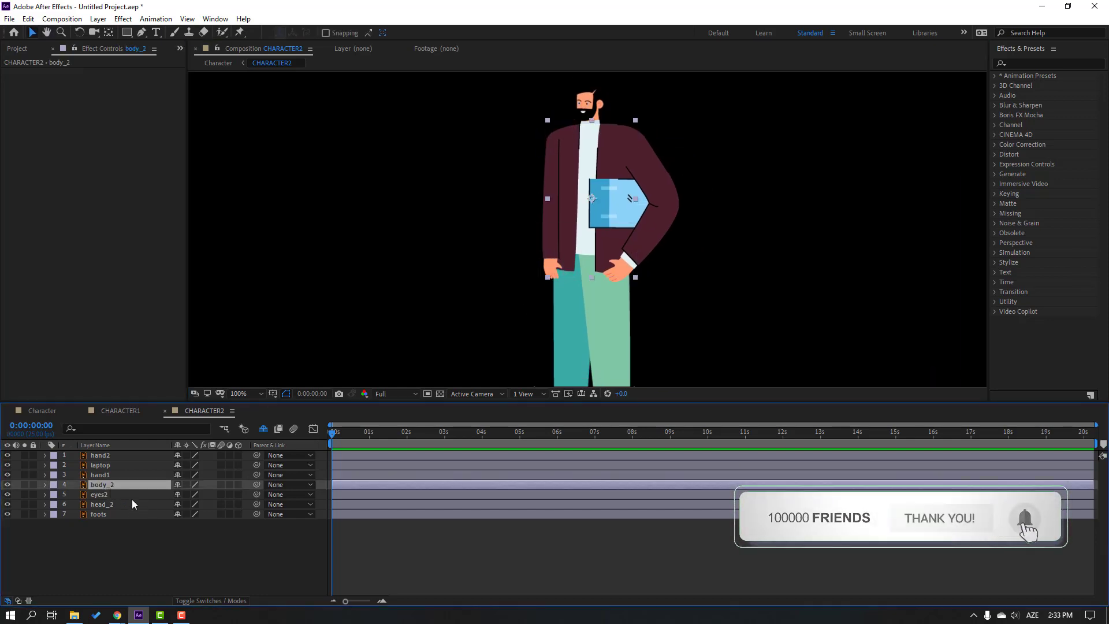
pyautogui.click(24, 484)
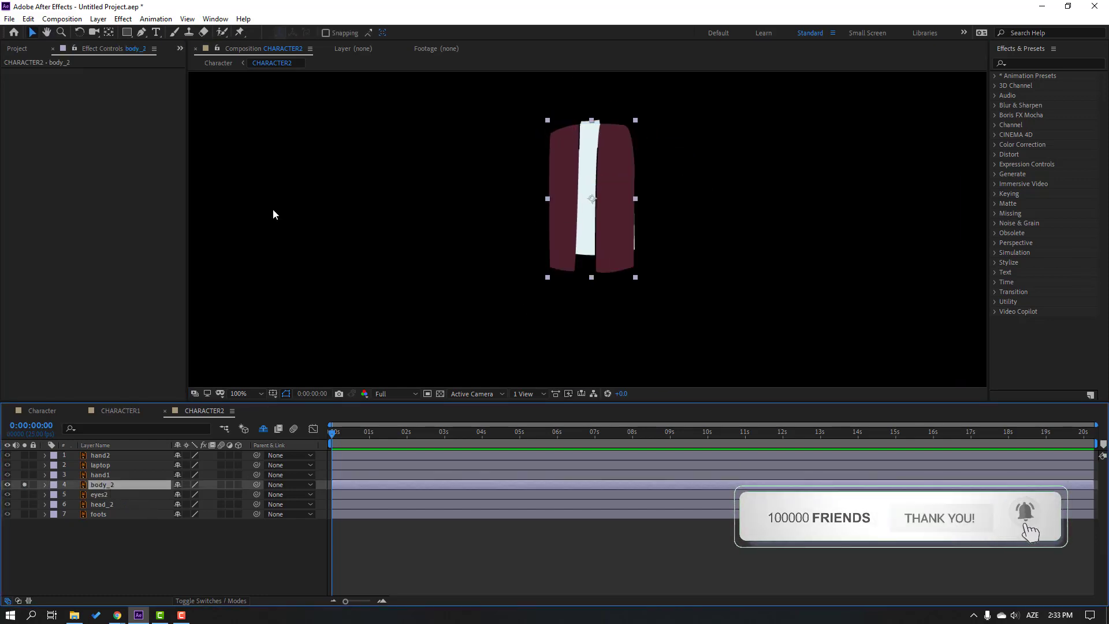
pyautogui.click(108, 32)
pyautogui.moveTo(592, 199); pyautogui.dragTo(589, 252)
pyautogui.click(33, 32)
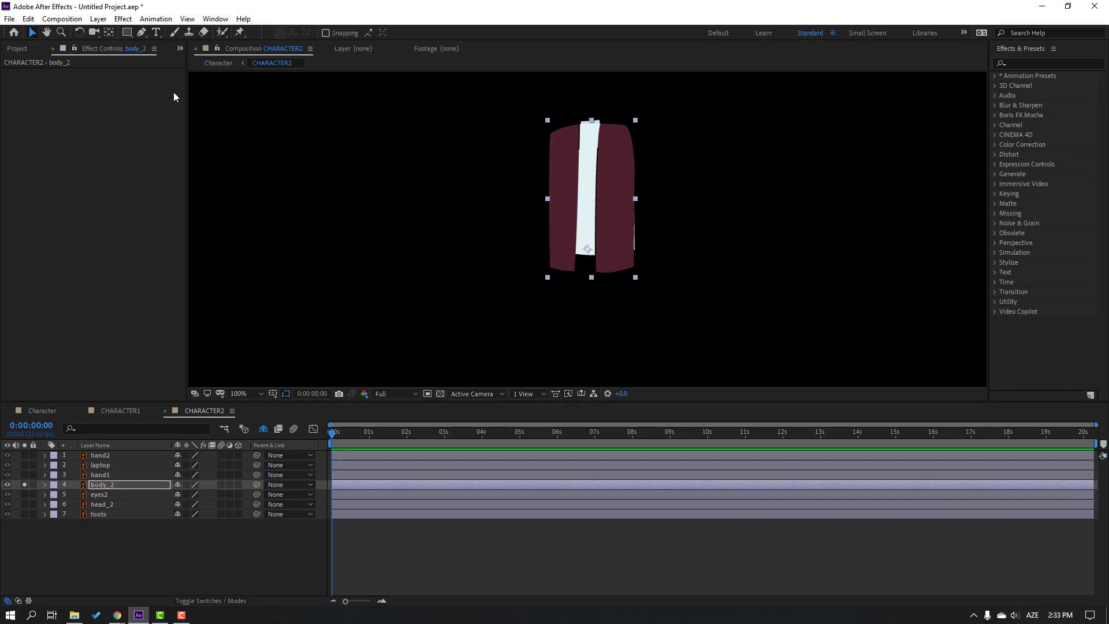
pyautogui.click(25, 485)
# Solo the hand1 layer and place puppet pins at its shoulder, elbow and hand.
pyautogui.click(107, 474)
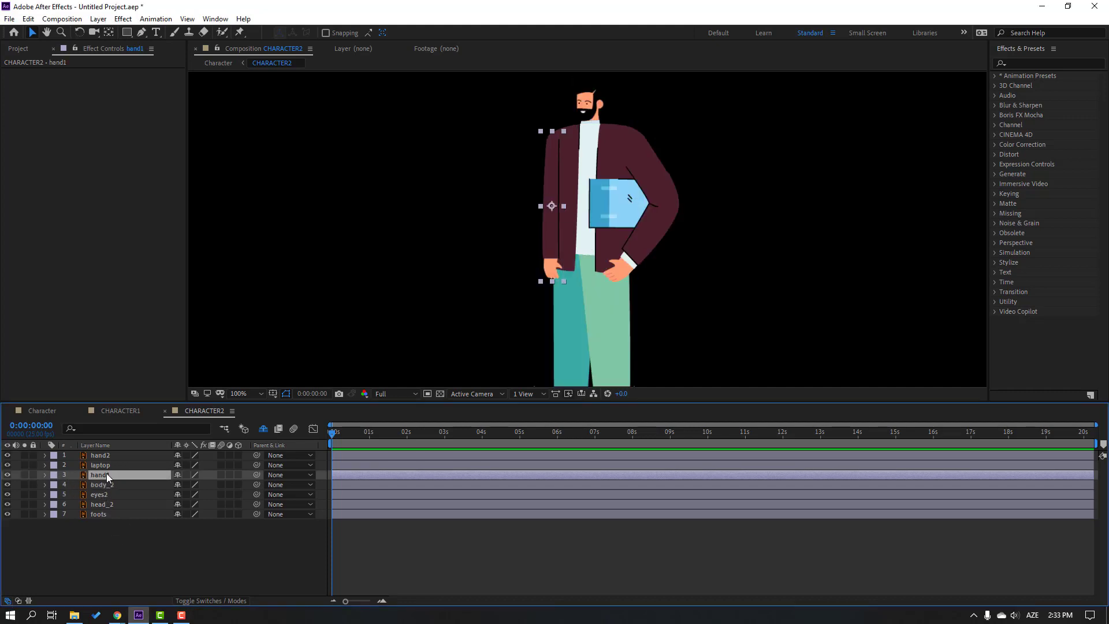
pyautogui.click(25, 475)
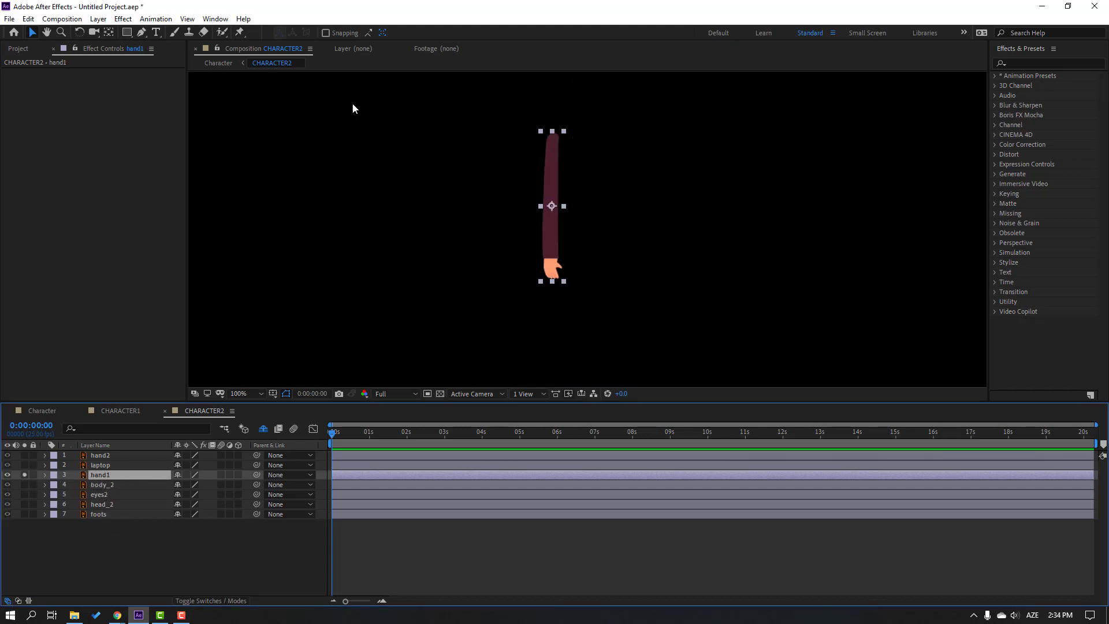
pyautogui.click(240, 32)
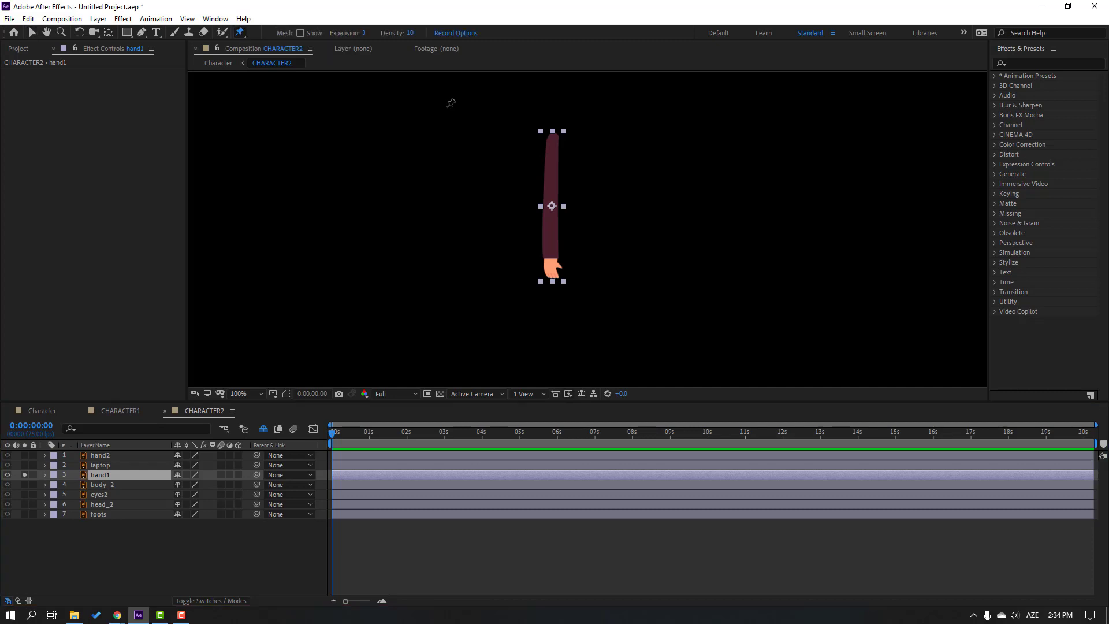
pyautogui.click(554, 137)
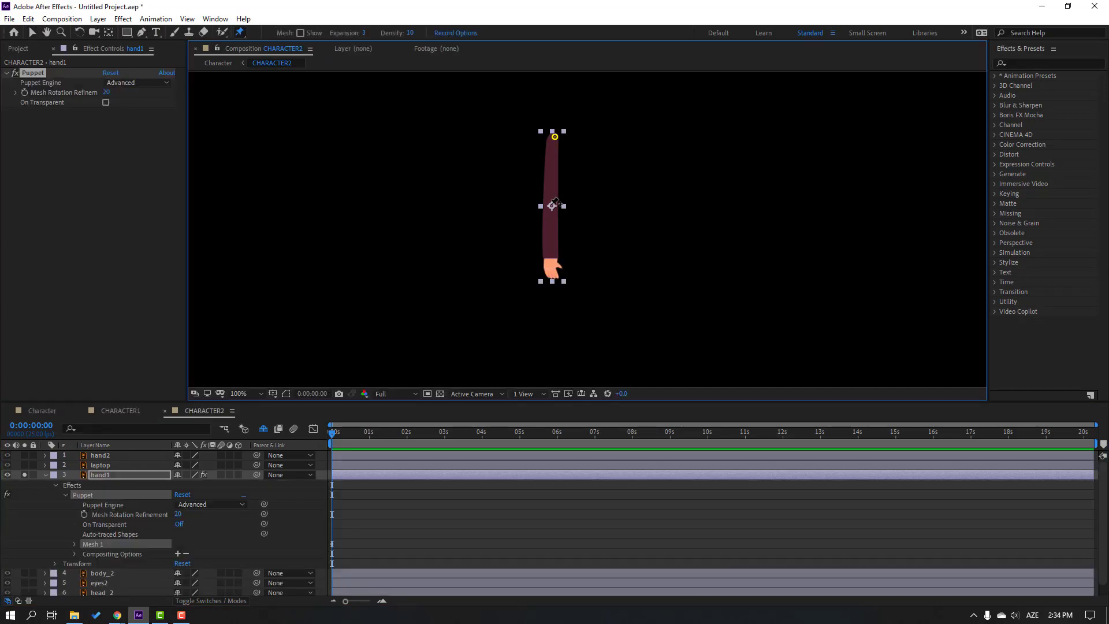
# Switch the hand1 layer's puppet engine to Legacy and add Duik Bassel.2 bones to its three puppet pins.
pyautogui.click(33, 34)
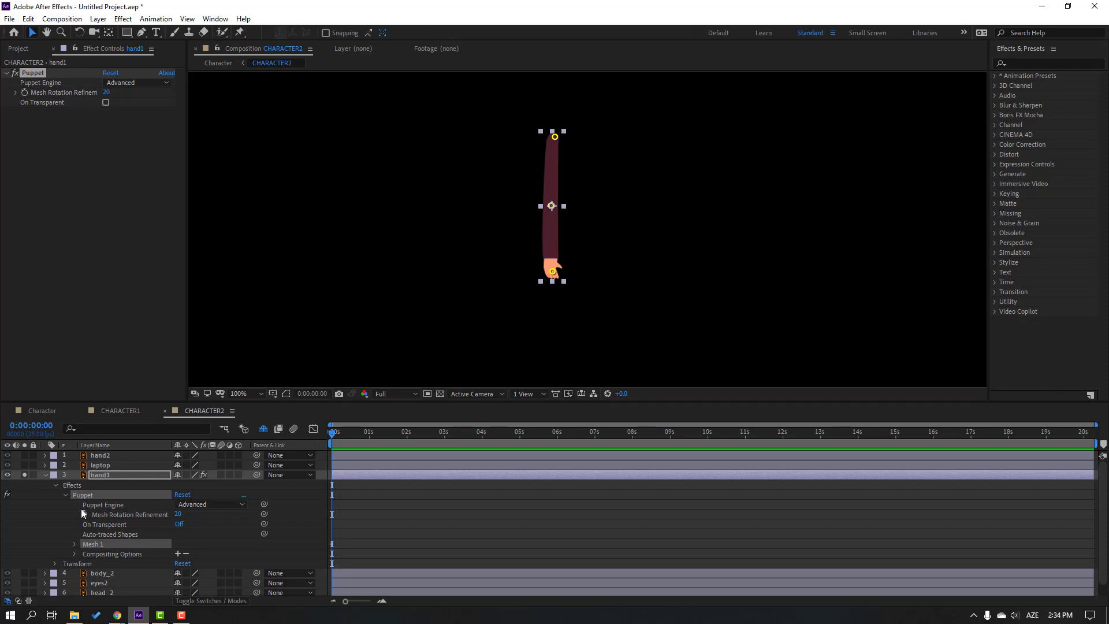
pyautogui.click(192, 506)
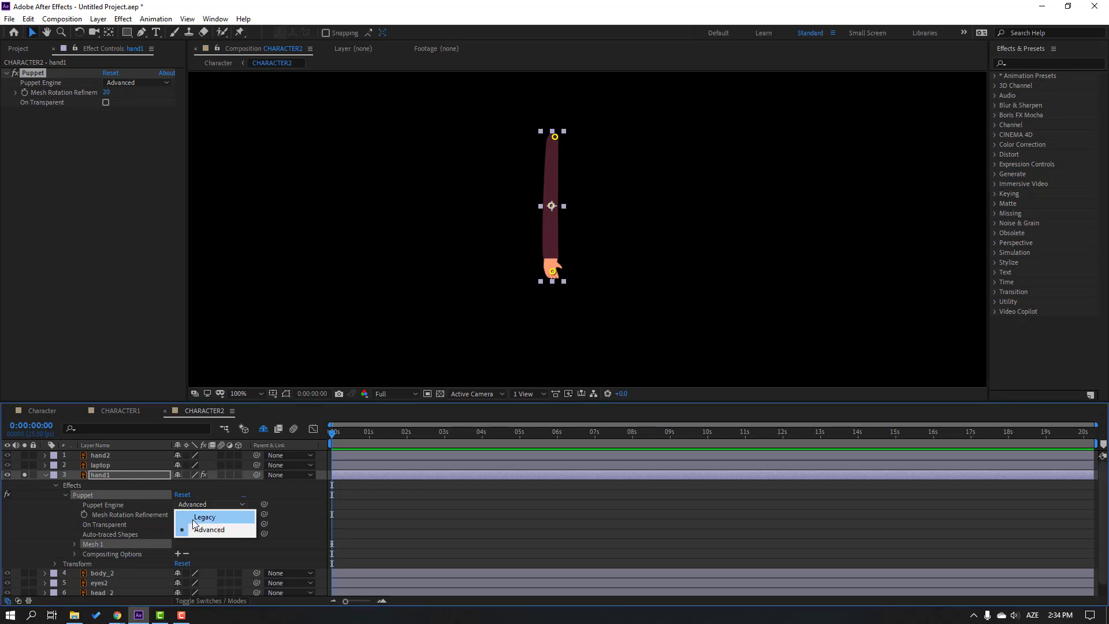
pyautogui.click(193, 517)
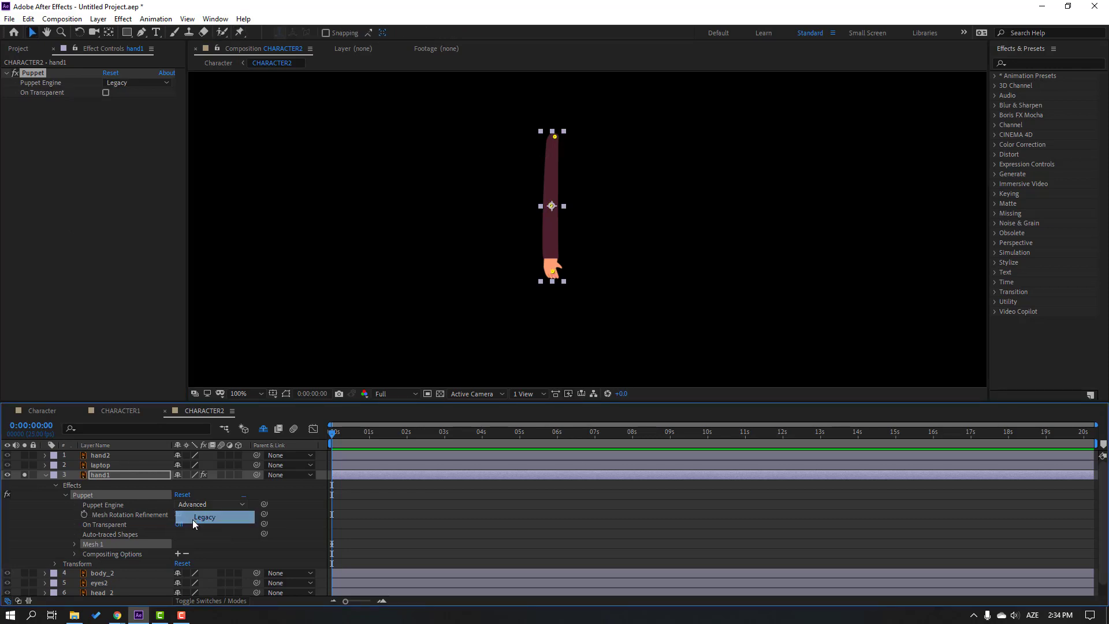
pyautogui.click(216, 19)
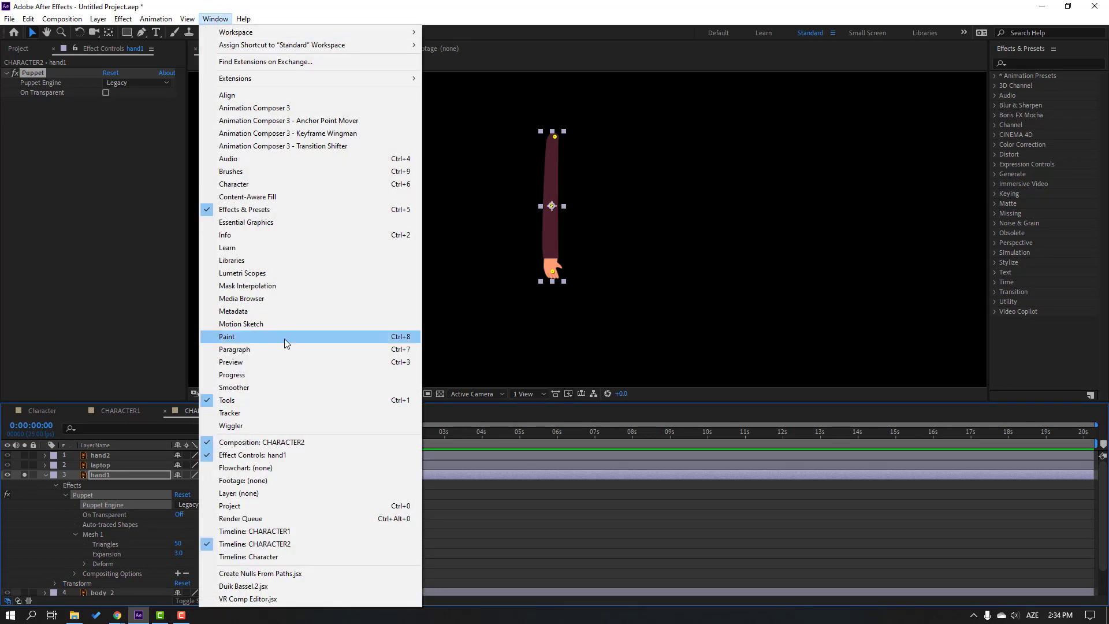
pyautogui.click(254, 587)
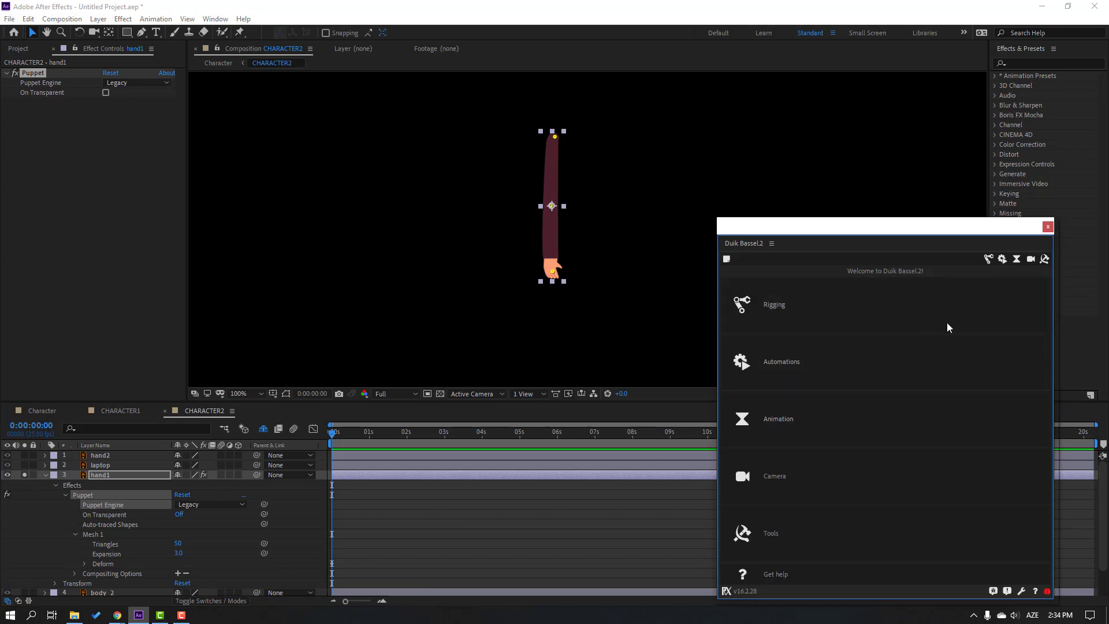
pyautogui.click(987, 259)
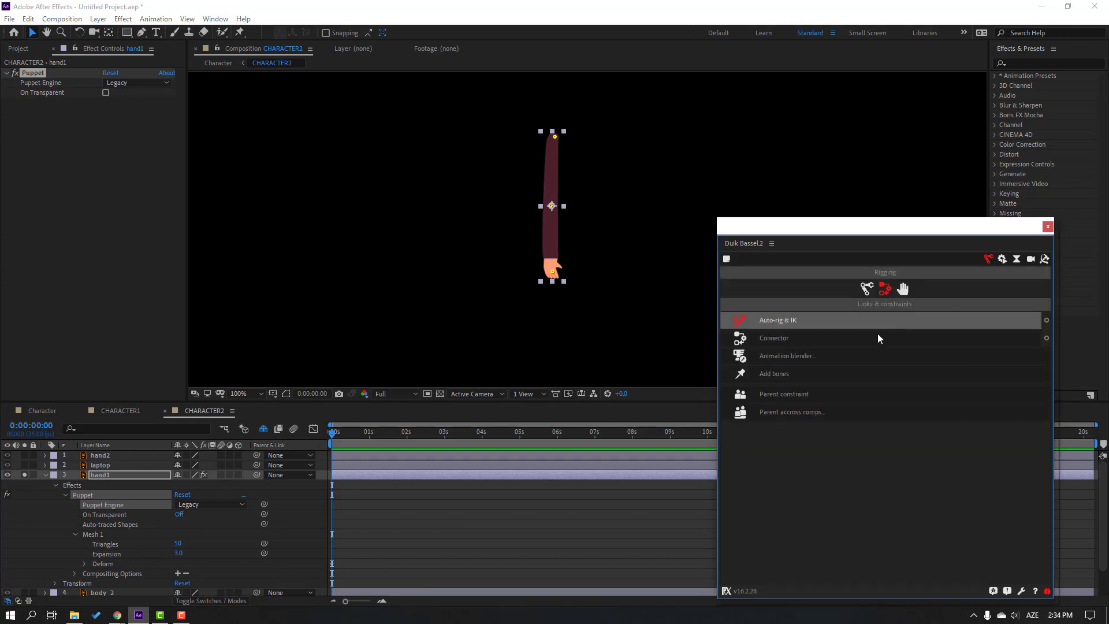
pyautogui.click(774, 373)
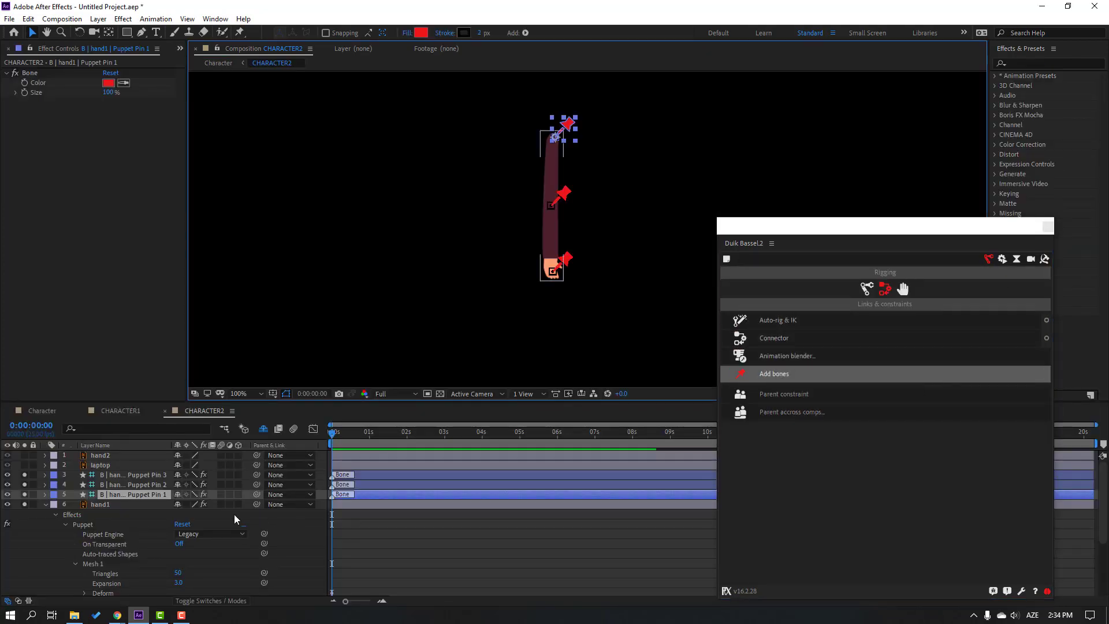
# Parent hand1's Puppet Pin 3 bone to its Puppet Pin 2 bone, and Puppet Pin 2 to Puppet Pin 1.
pyautogui.click(134, 474)
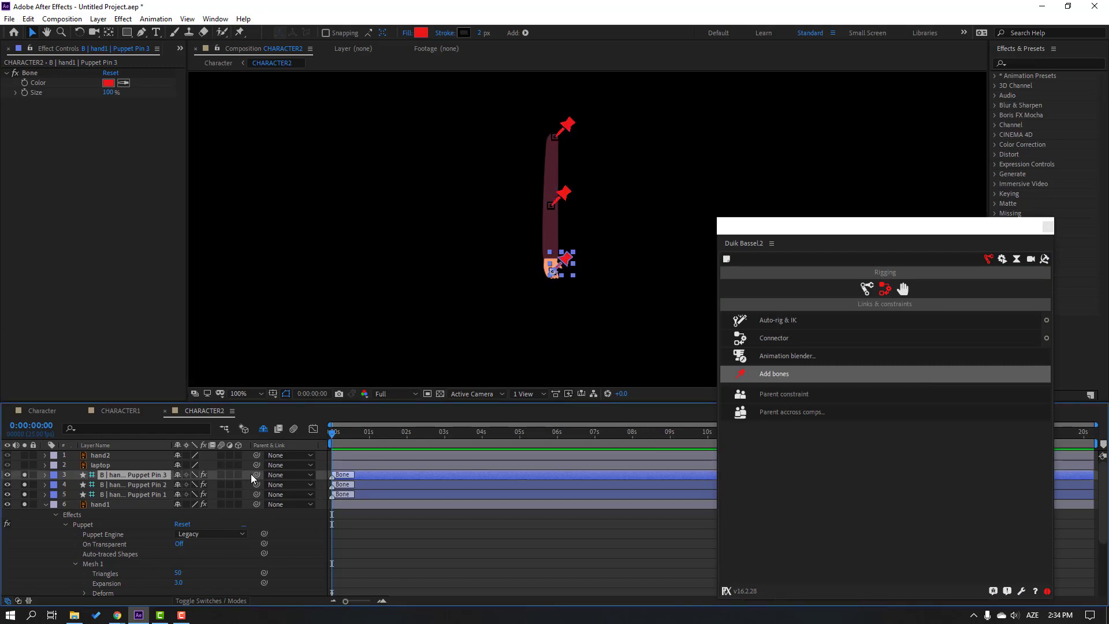
pyautogui.moveTo(256, 474); pyautogui.dragTo(154, 489)
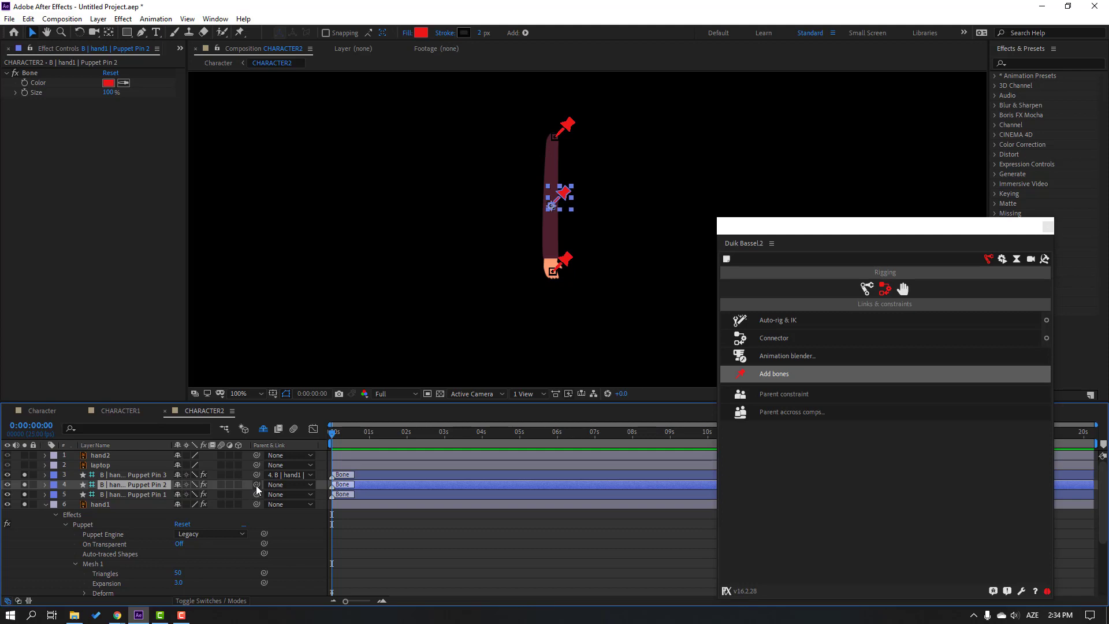
pyautogui.moveTo(255, 485); pyautogui.dragTo(128, 495)
# Apply Duik's Auto-rig & IK to the three hand1 bones, test-move the resulting hand controller and undo the move.
pyautogui.click(134, 495)
pyautogui.click(136, 485)
pyautogui.click(140, 475)
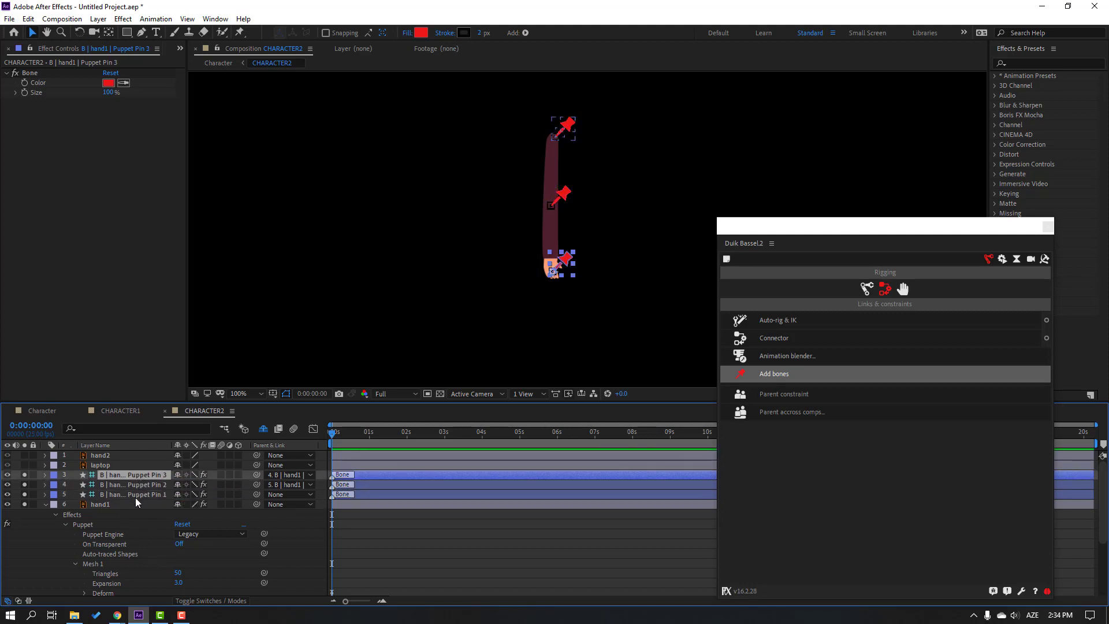
pyautogui.keyDown('shift'); pyautogui.click(135, 495); pyautogui.keyUp('shift')
pyautogui.click(780, 320)
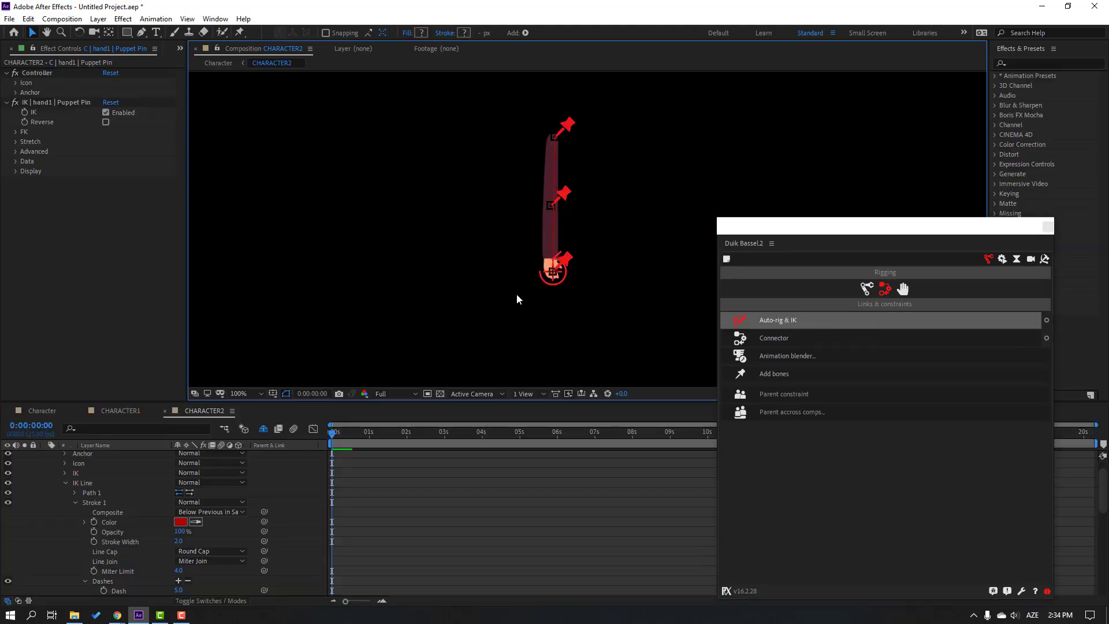
pyautogui.moveTo(553, 270); pyautogui.dragTo(589, 258)
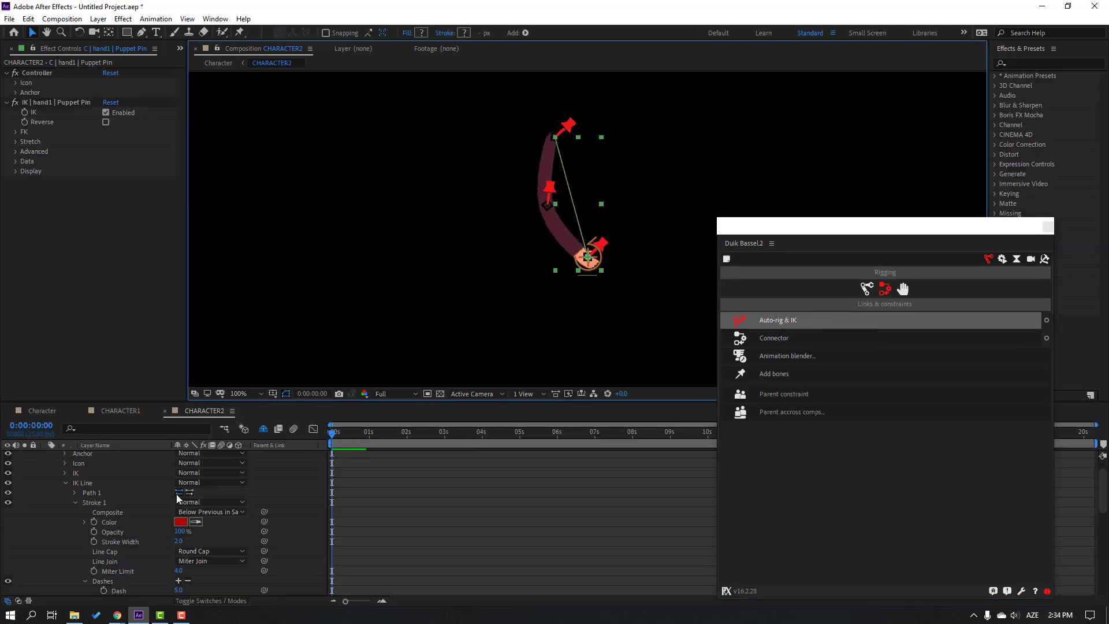
pyautogui.hotkey('ctrl', 'z')
# Collapse the hand1 controller's properties and turn off solo on the arm's controller, bone and hand1 layers.
pyautogui.scroll(1, 56, 480)
pyautogui.click(50, 467)
pyautogui.click(46, 455)
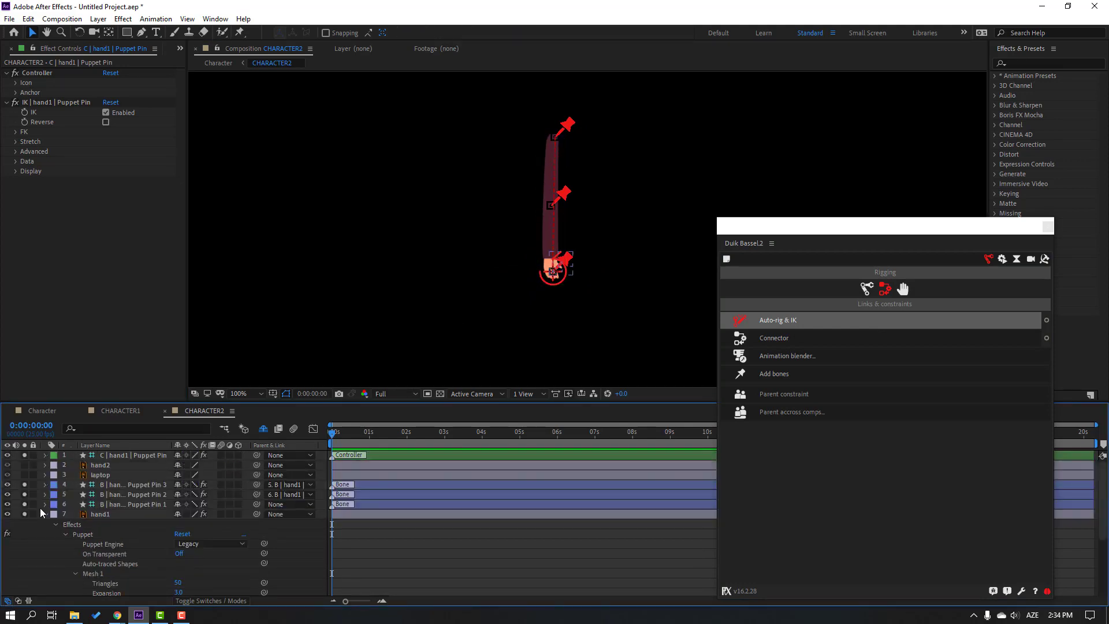
pyautogui.click(30, 453)
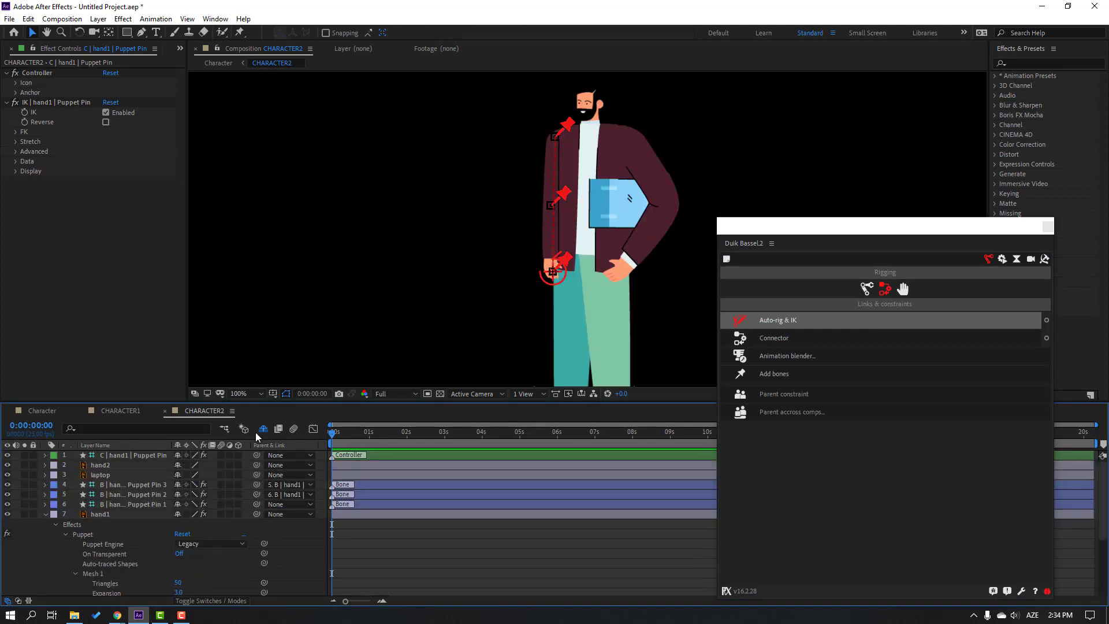
# Mark the hand1 layer and its three bone layers as shy and hide them from the layer list.
pyautogui.moveTo(120, 488); pyautogui.dragTo(101, 526)
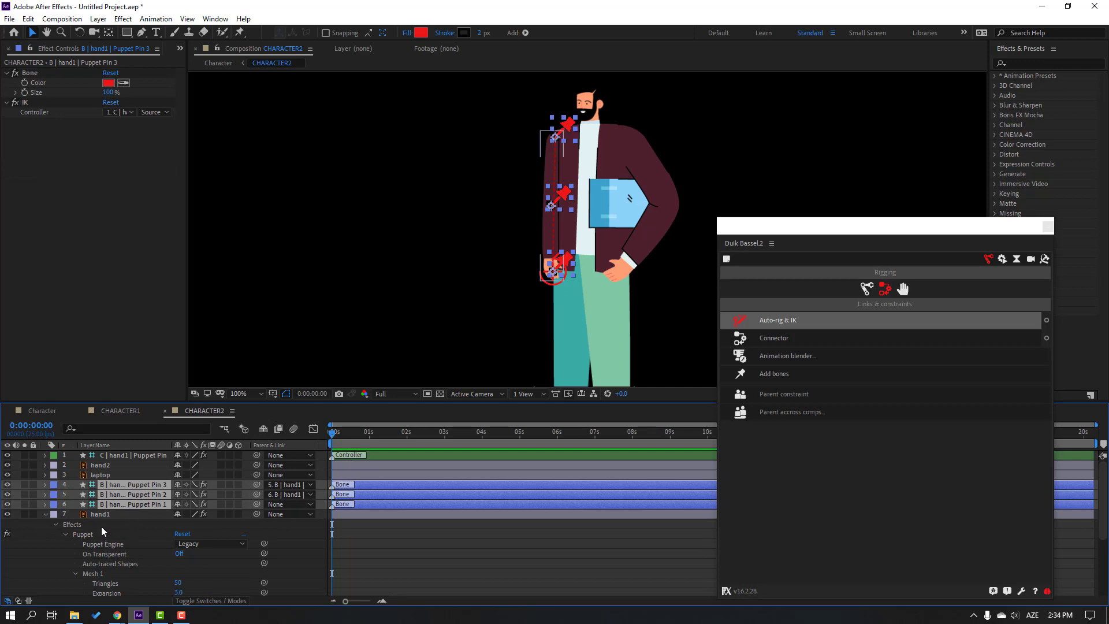
pyautogui.keyDown('ctrl'); pyautogui.click(103, 514); pyautogui.keyUp('ctrl')
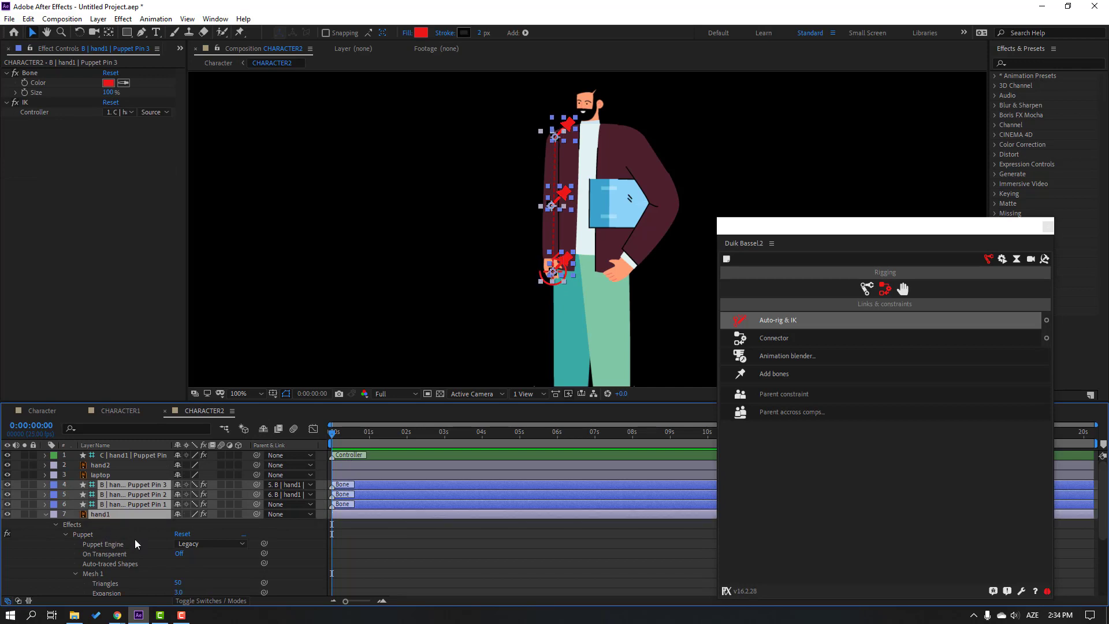
pyautogui.click(177, 485)
pyautogui.click(263, 430)
pyautogui.click(119, 552)
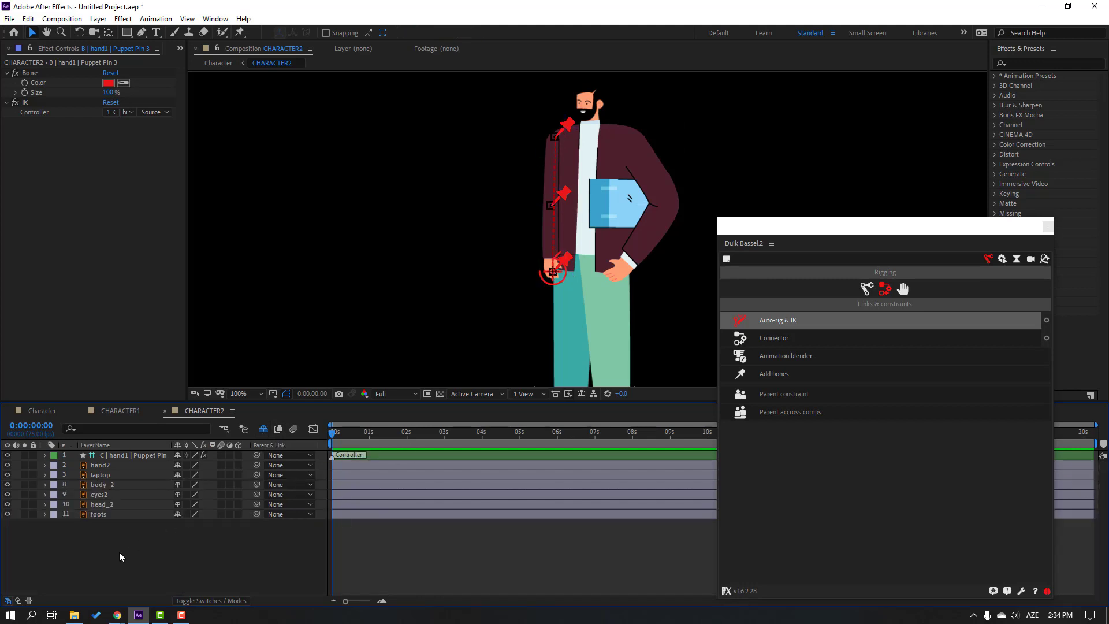
# Solo the hand2 layer and place puppet pins at its shoulder, elbow and hand.
pyautogui.click(111, 504)
pyautogui.click(103, 465)
pyautogui.click(24, 465)
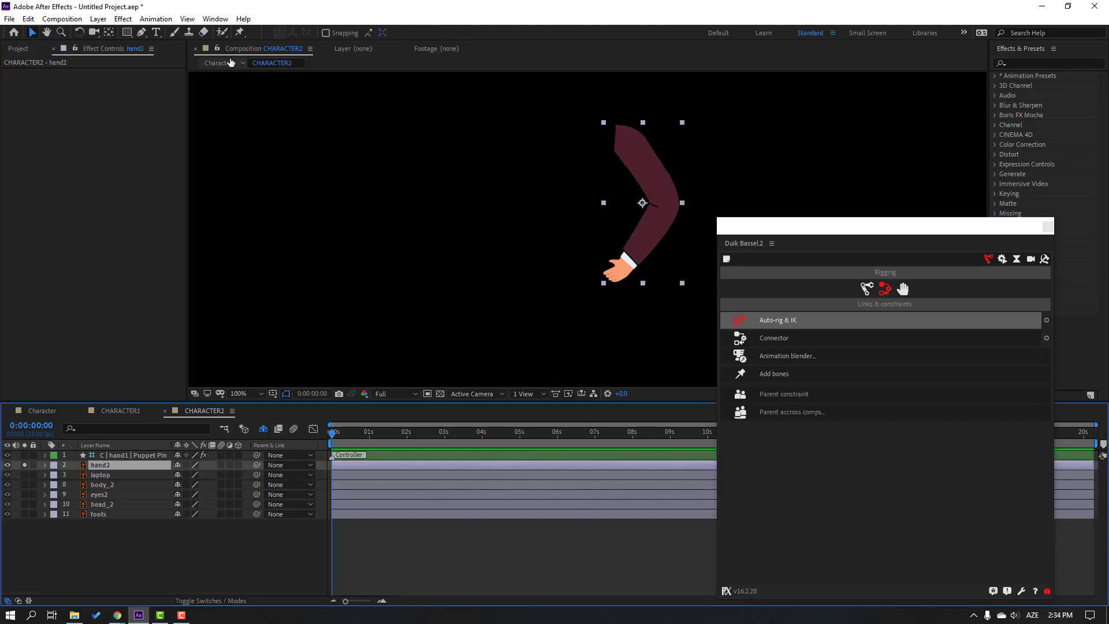
pyautogui.click(240, 32)
pyautogui.click(626, 138)
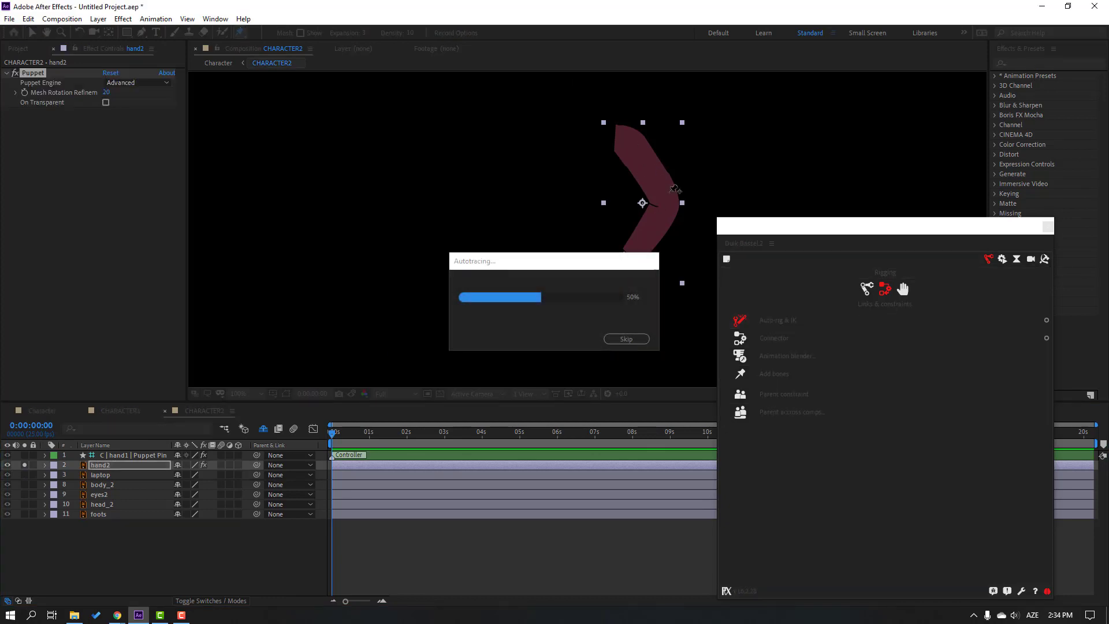
pyautogui.click(664, 207)
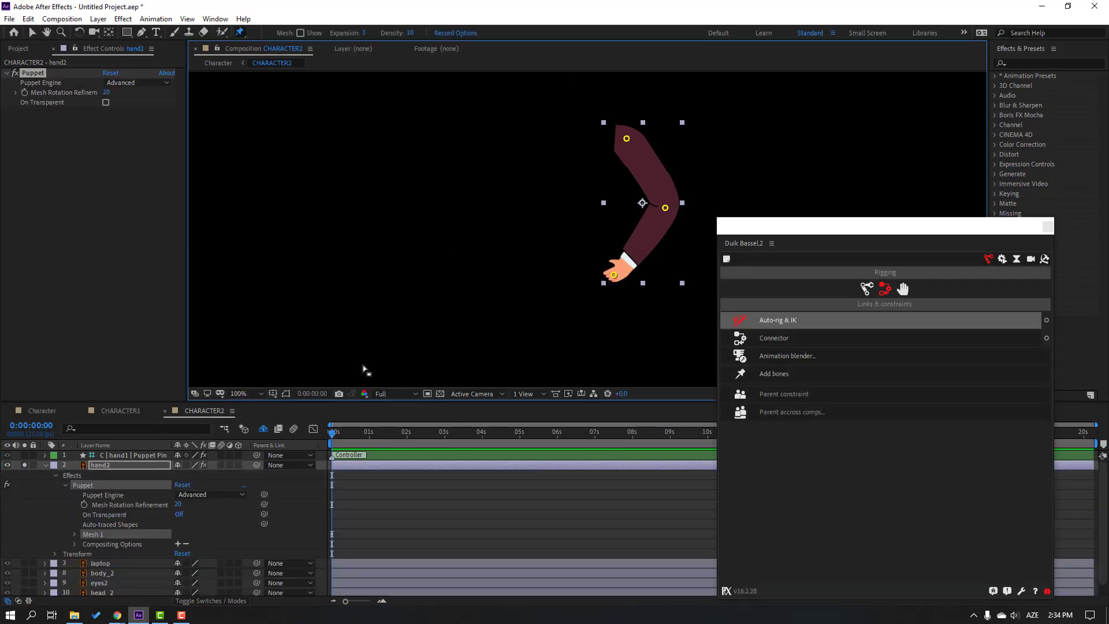
# Set the hand2 layer's puppet engine to Legacy and add Duik bones to its three puppet pins.
pyautogui.click(210, 495)
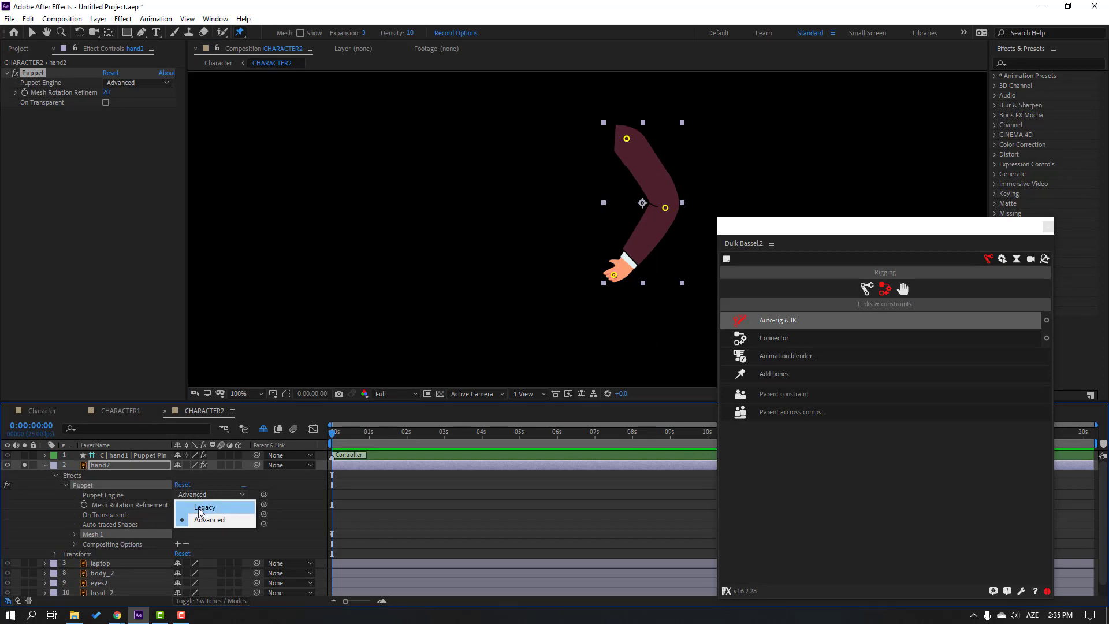
pyautogui.click(202, 504)
pyautogui.click(32, 33)
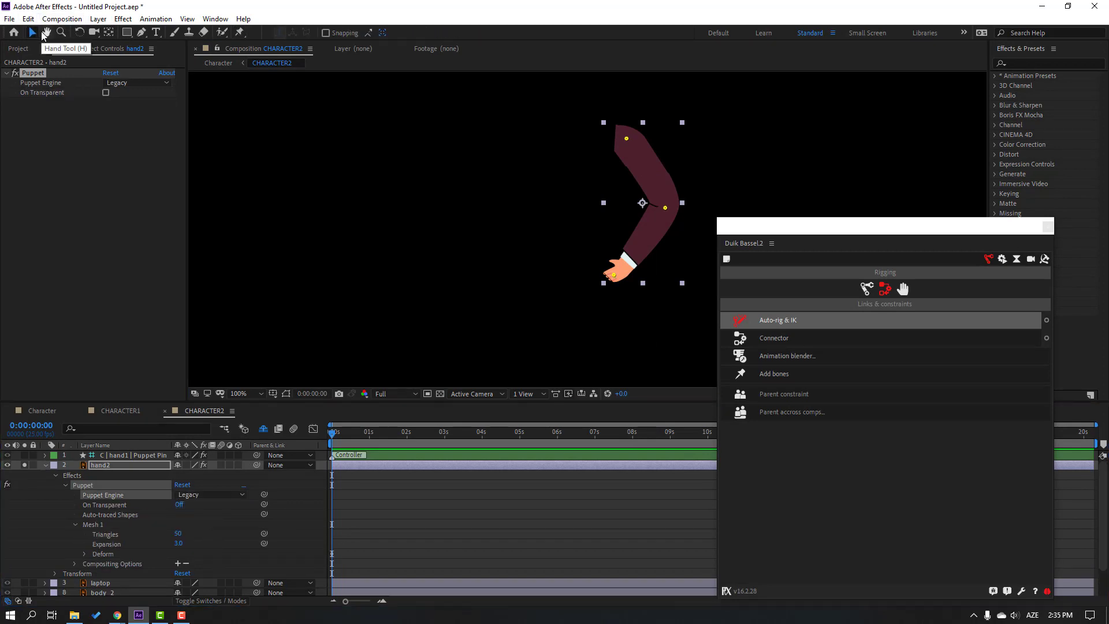
pyautogui.click(778, 373)
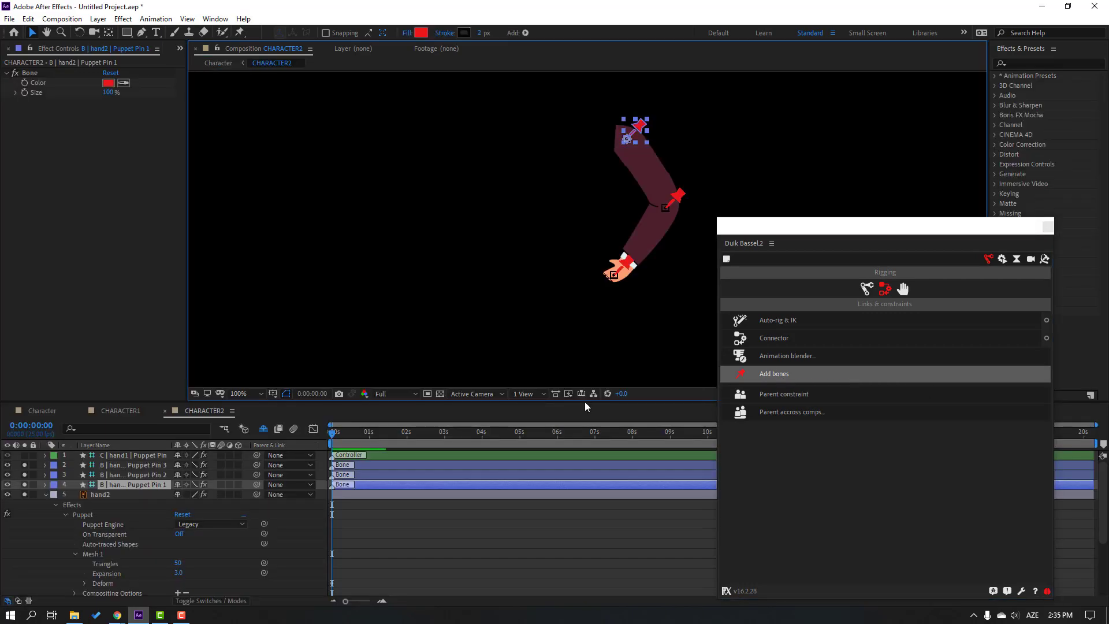
# Chain the hand2 bones by parenting Puppet Pin 3 to Puppet Pin 2 and Puppet Pin 2 to Puppet Pin 1.
pyautogui.click(148, 464)
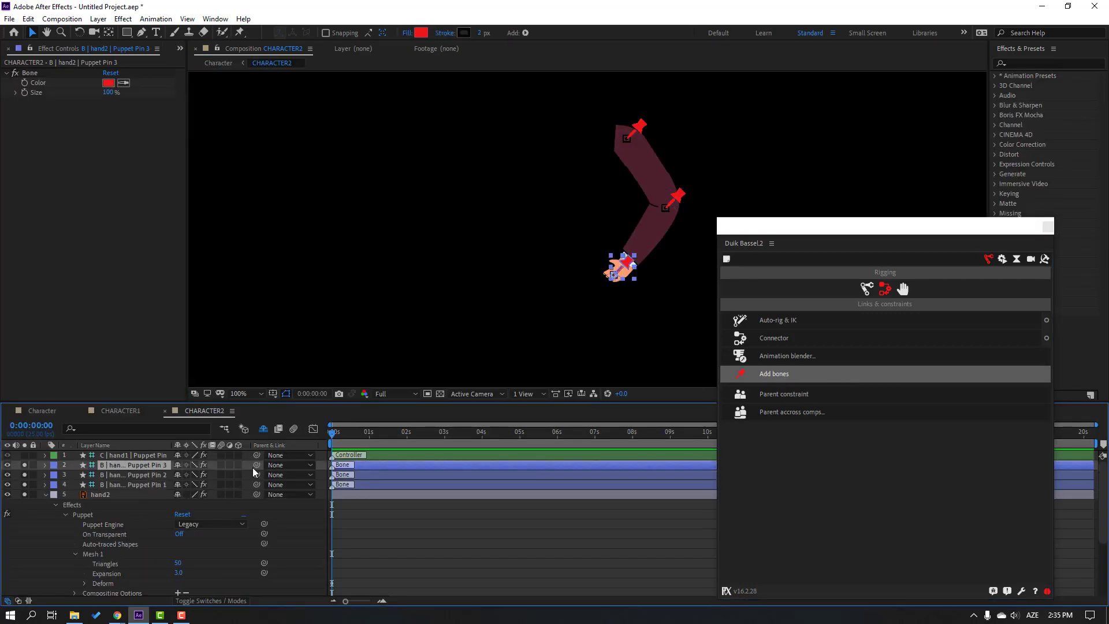
pyautogui.moveTo(256, 465); pyautogui.dragTo(151, 476)
pyautogui.click(154, 476)
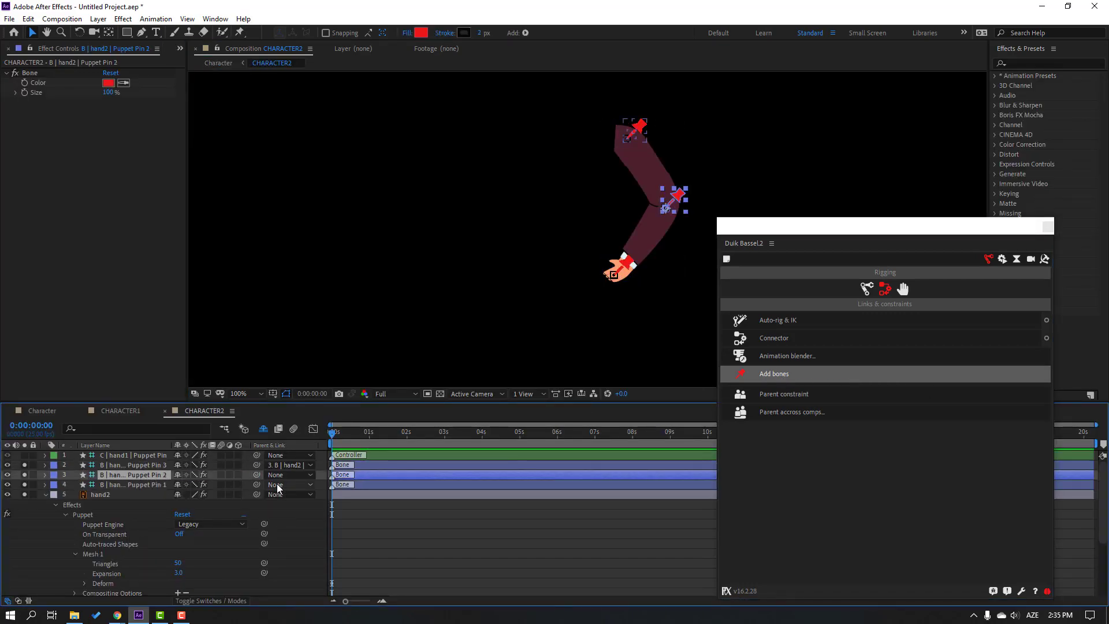
pyautogui.moveTo(256, 475); pyautogui.dragTo(144, 484)
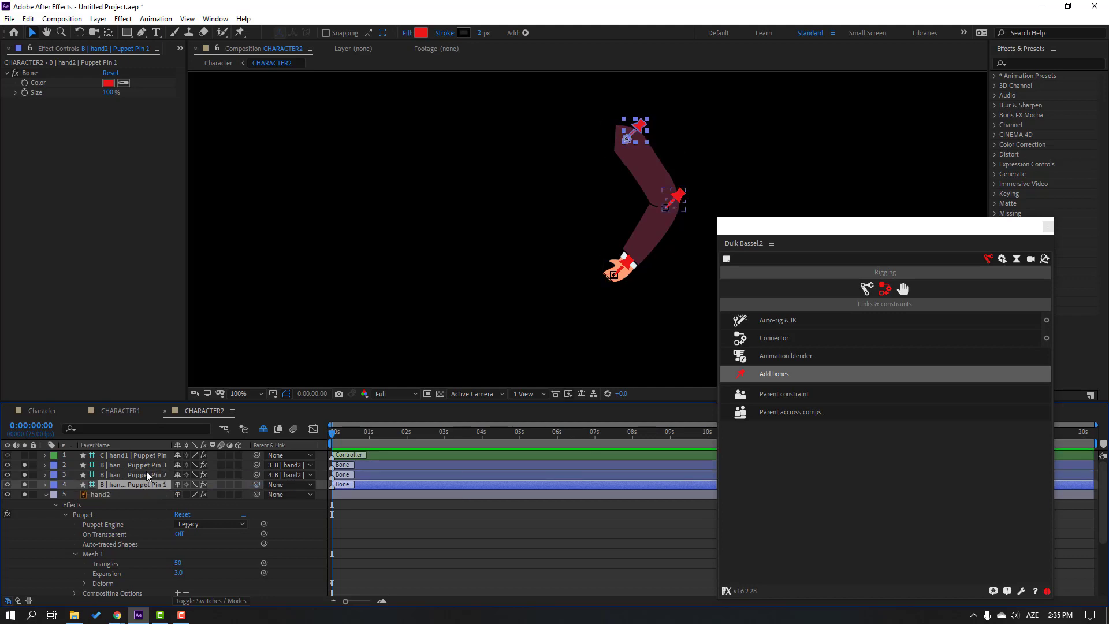
# Apply Auto-rig & IK to the three hand2 bones and test the new controller with a slight move.
pyautogui.keyDown('ctrl'); pyautogui.click(146, 471); pyautogui.keyUp('ctrl')
pyautogui.keyDown('ctrl'); pyautogui.click(143, 466); pyautogui.keyUp('ctrl')
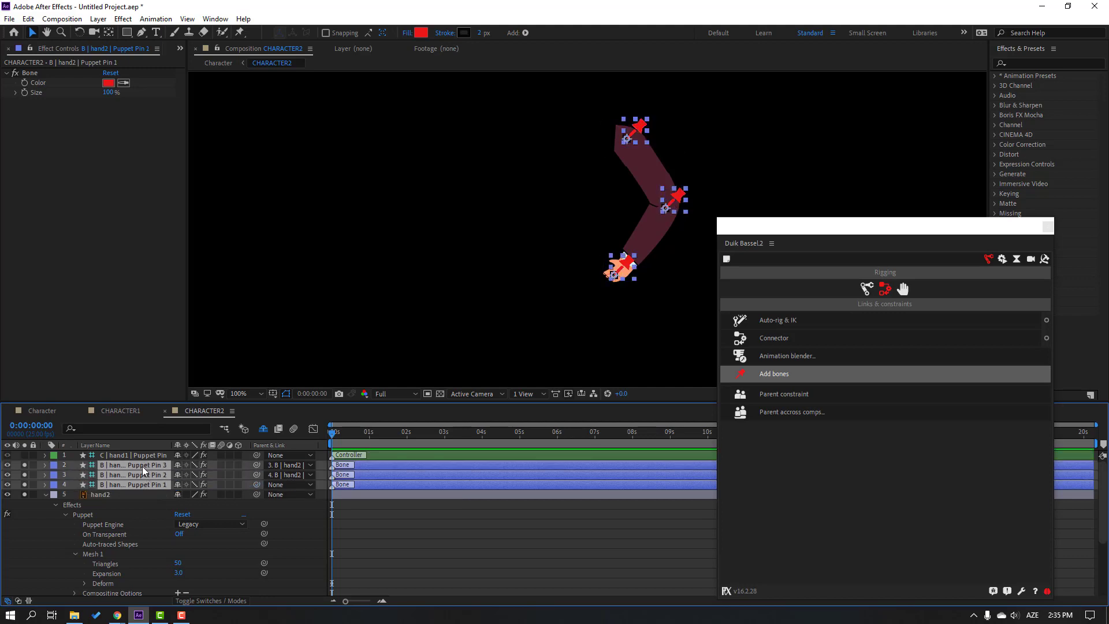
pyautogui.click(778, 319)
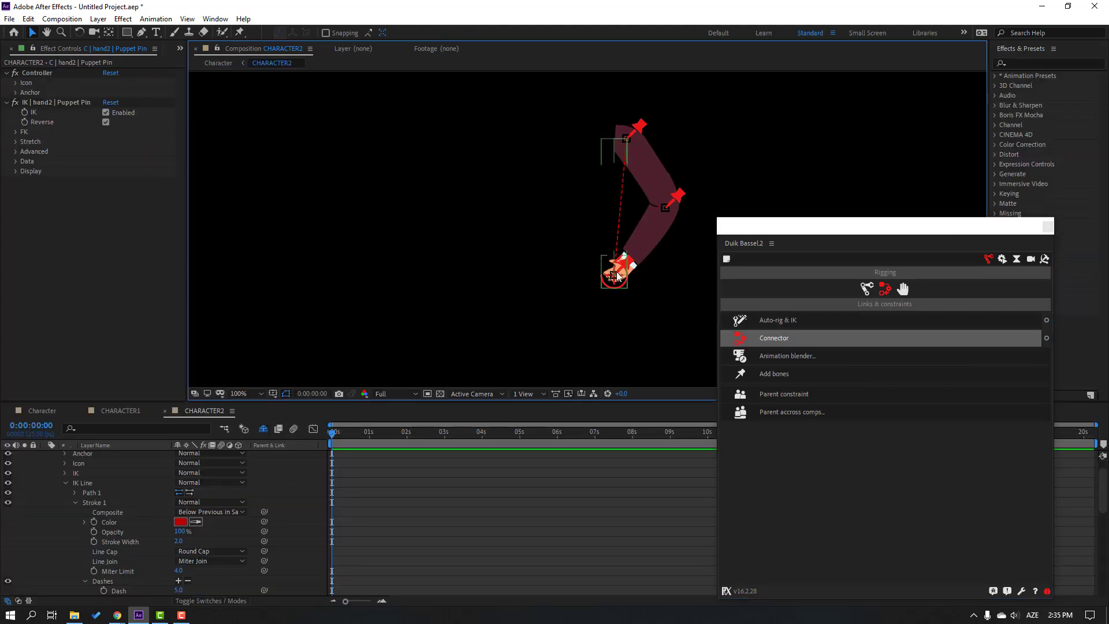
pyautogui.moveTo(617, 272)
pyautogui.mouseDown()
pyautogui.moveTo(592, 234)
pyautogui.moveTo(633, 249)
pyautogui.moveTo(616, 269)
pyautogui.mouseUp()
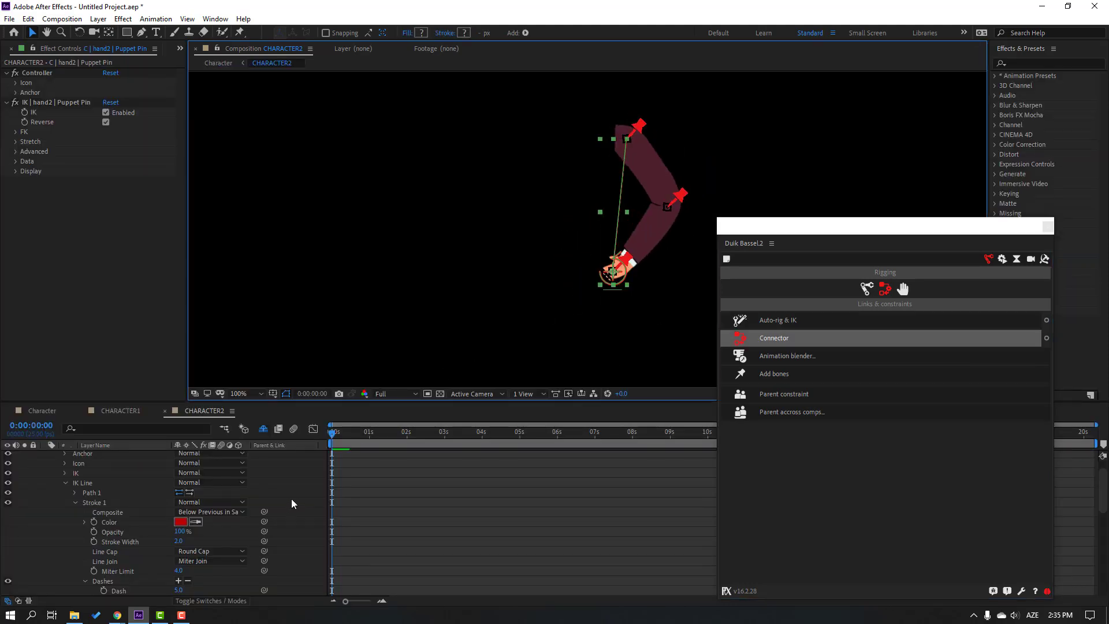
# Collapse the expanded properties of the hand2 controller and hand2 layer, and turn off solo on the hand2 rig layers.
pyautogui.scroll(1, 95, 533)
pyautogui.click(46, 455)
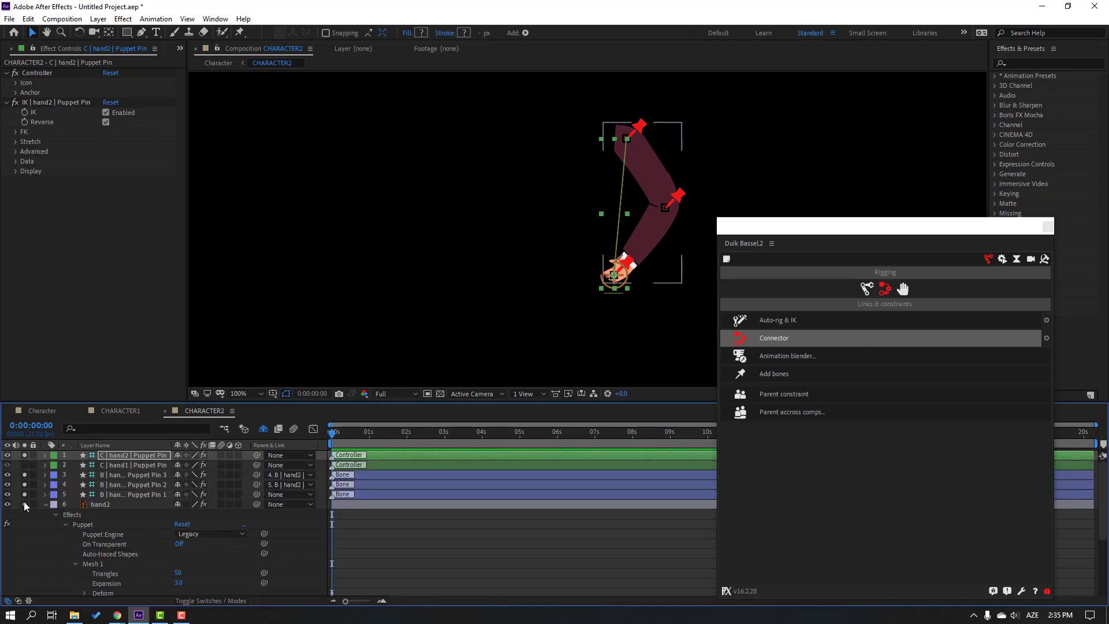
pyautogui.click(24, 455)
pyautogui.click(55, 514)
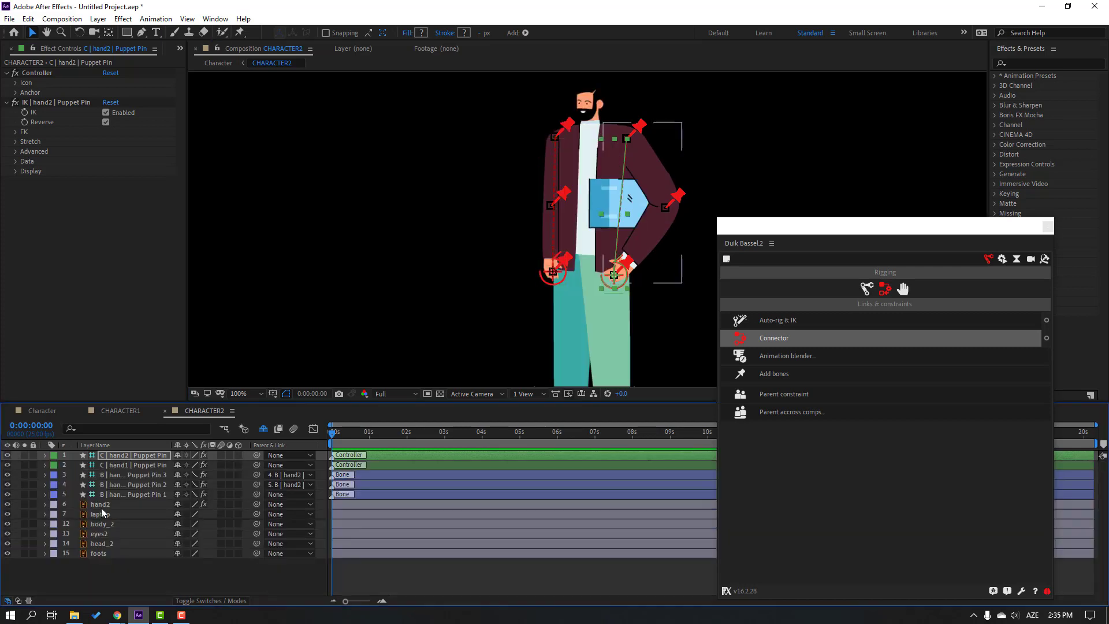
# Mark the hand2 layer and its three bone layers as shy so they leave the layer list.
pyautogui.click(128, 504)
pyautogui.keyDown('ctrl'); pyautogui.click(121, 494); pyautogui.keyUp('ctrl')
pyautogui.keyDown('ctrl'); pyautogui.click(134, 484); pyautogui.keyUp('ctrl')
pyautogui.keyDown('ctrl'); pyautogui.click(134, 475); pyautogui.keyUp('ctrl')
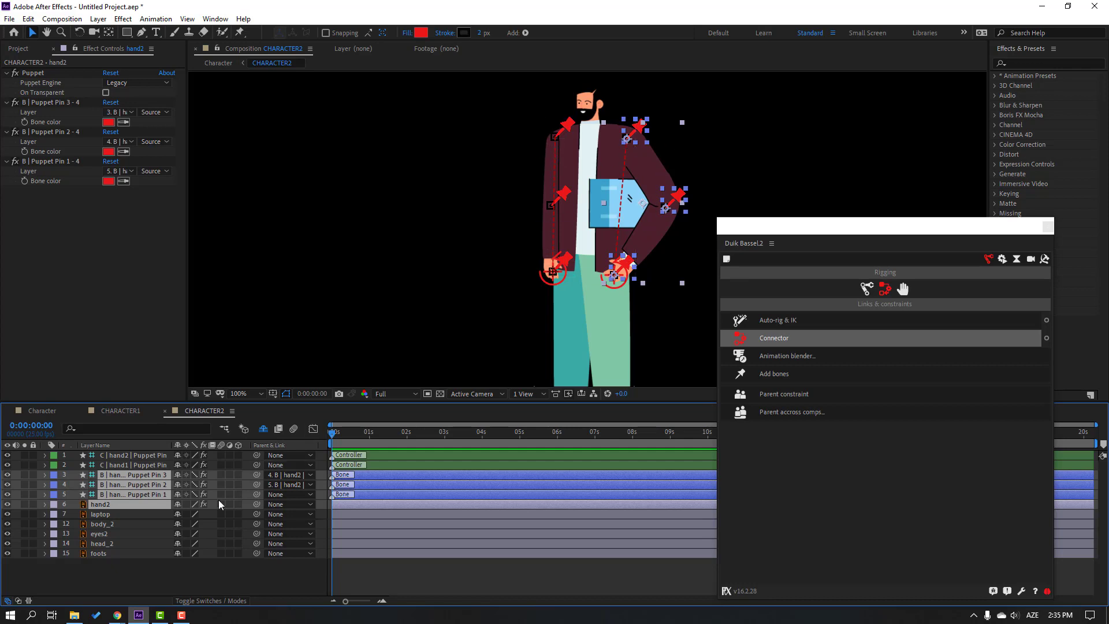
pyautogui.click(178, 475)
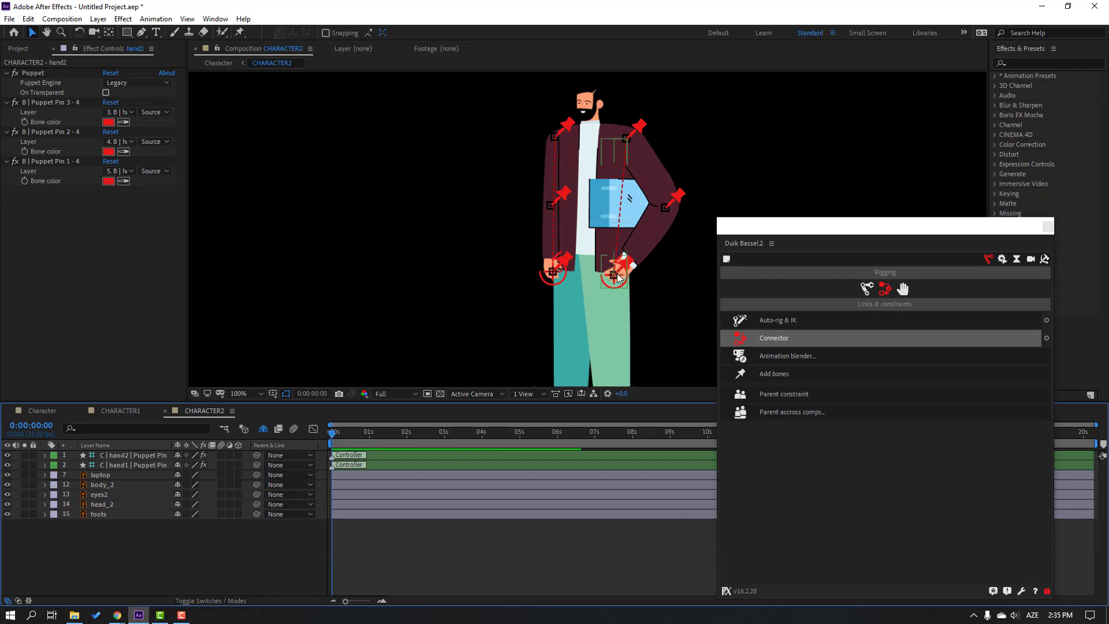
# Test-move the hand2 controller, undo the move, and show the shy layers in the layer list again.
pyautogui.moveTo(617, 275); pyautogui.dragTo(549, 265)
pyautogui.hotkey('ctrl', 'z')
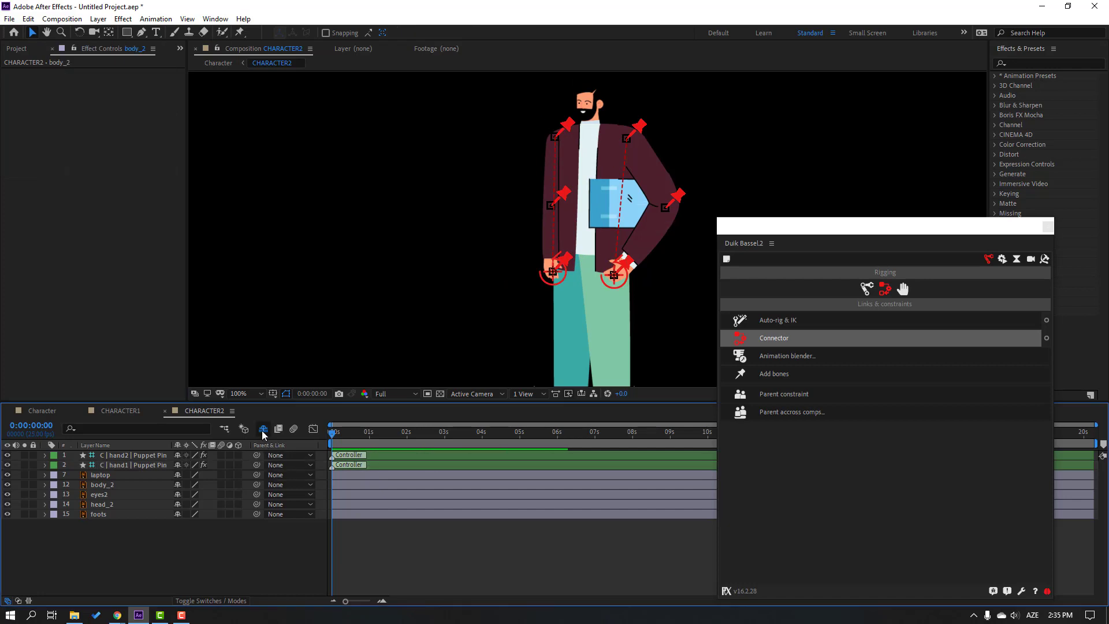
pyautogui.click(263, 430)
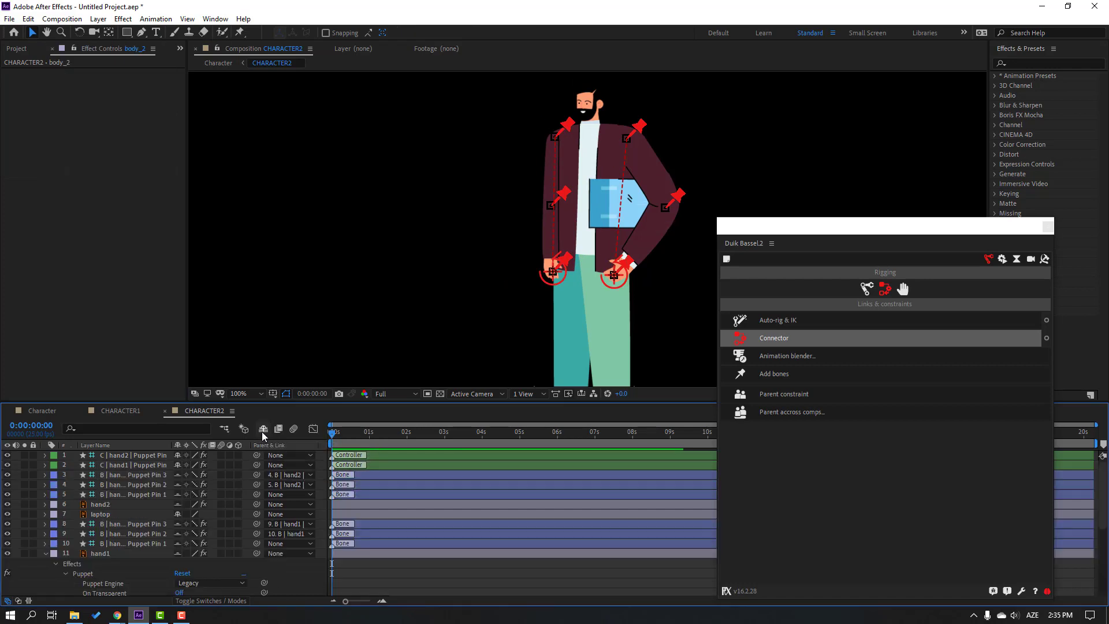
# Parent the hand2 Puppet Pin 1 bone to body_2, test the link by rotating body_2, and undo the rotation.
pyautogui.click(149, 495)
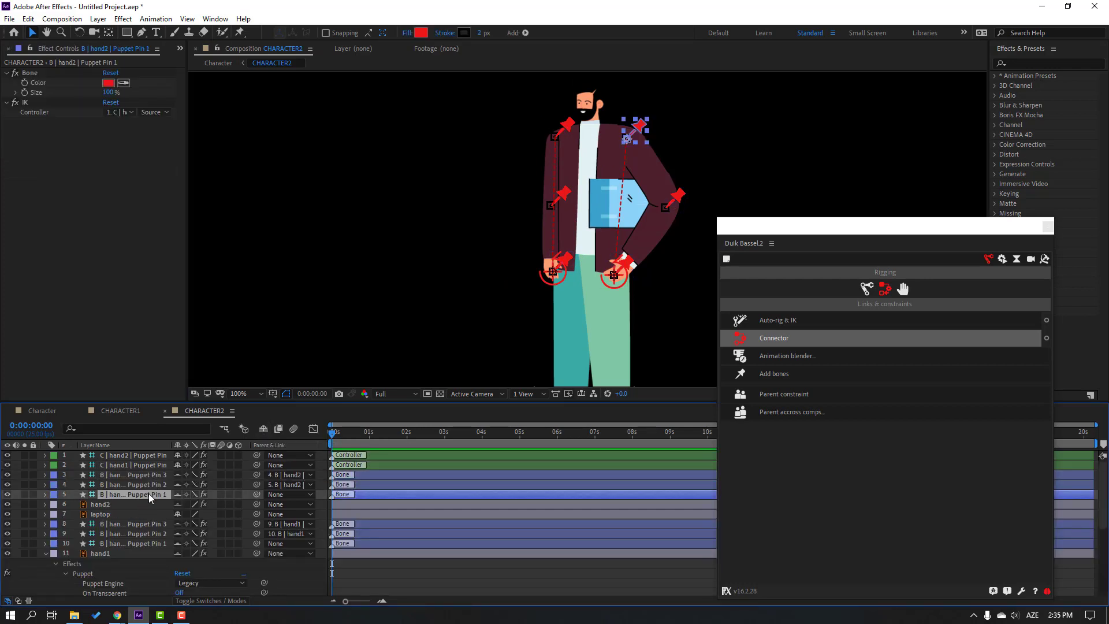
pyautogui.moveTo(187, 506); pyautogui.dragTo(109, 564)
pyautogui.click(110, 565)
pyautogui.press('r')
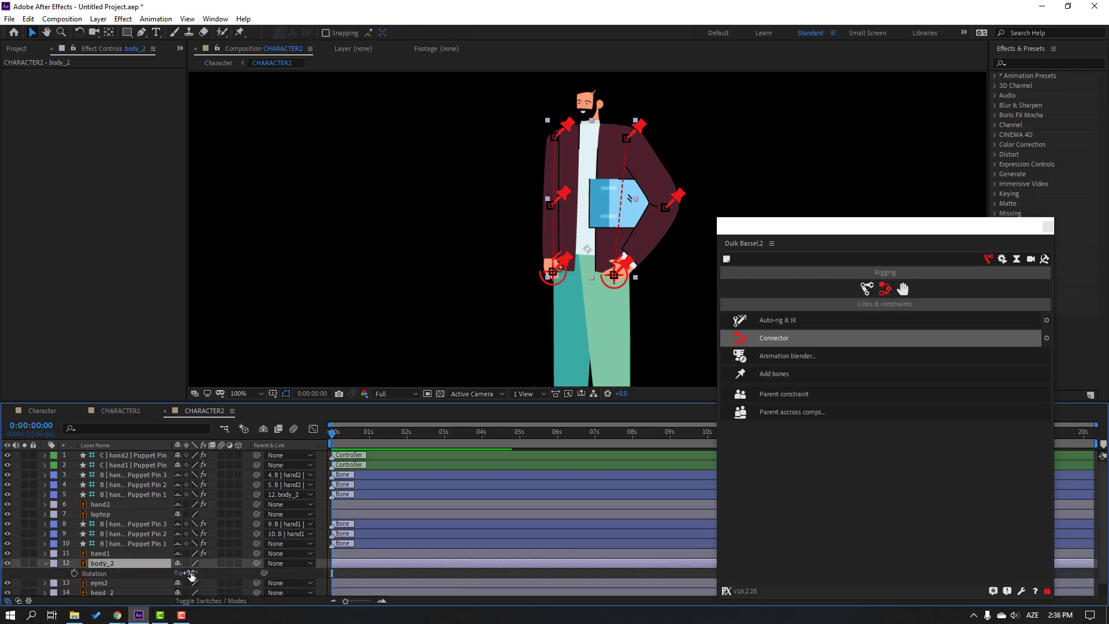
pyautogui.moveTo(185, 573); pyautogui.dragTo(151, 573)
pyautogui.hotkey('ctrl', 'z')
pyautogui.click(42, 564)
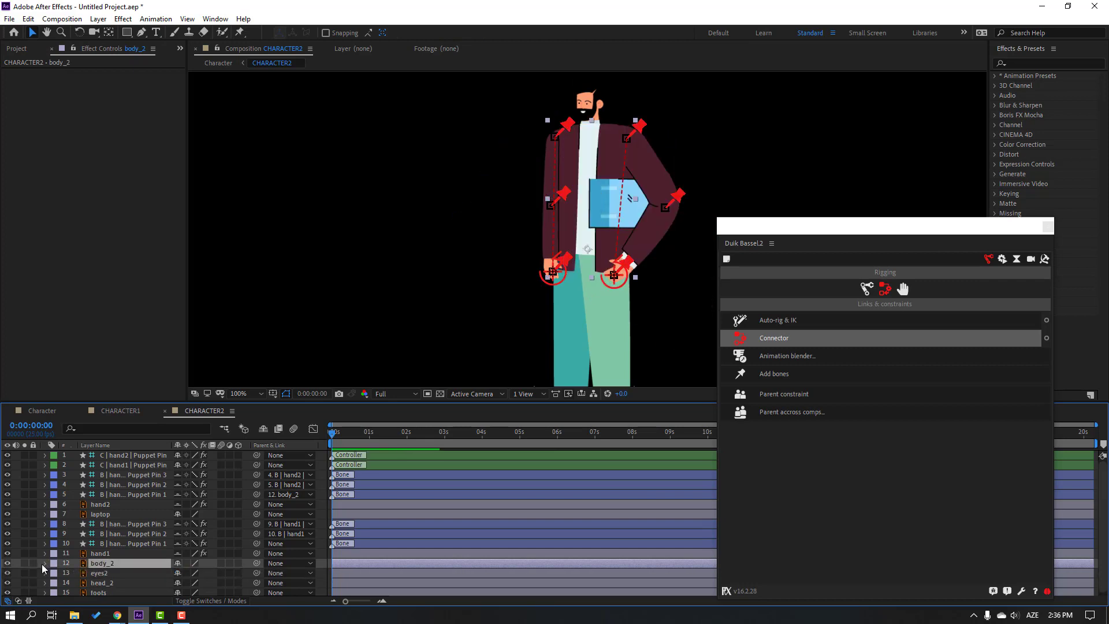
# Parent the hand1 Puppet Pin 1 bone to body_2 and hide the shy layers from the layer list.
pyautogui.click(152, 545)
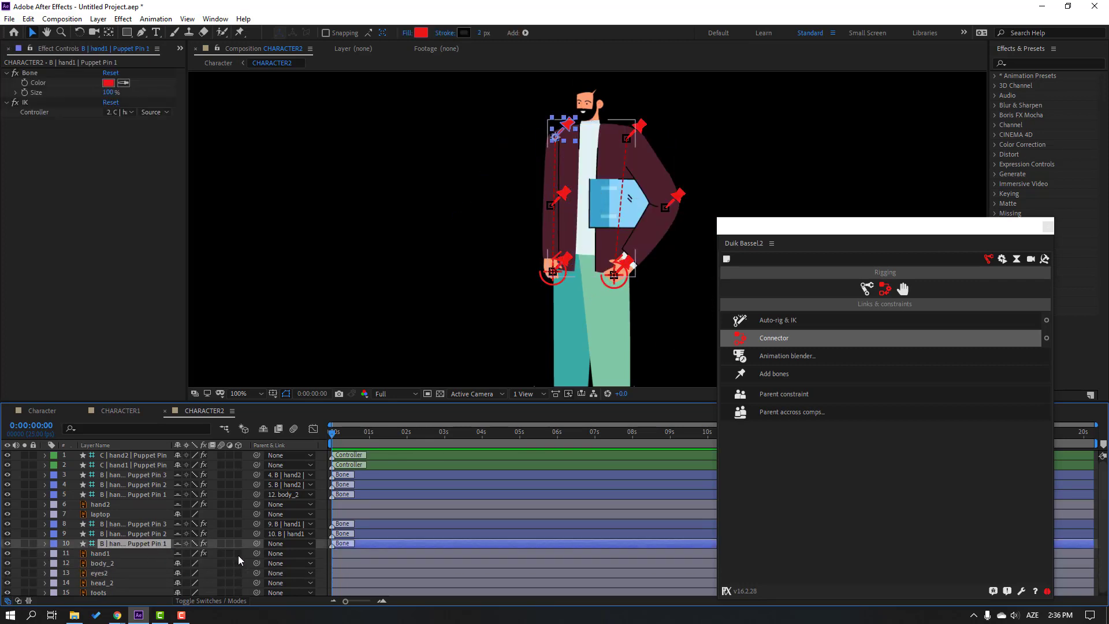
pyautogui.moveTo(257, 543); pyautogui.dragTo(116, 563)
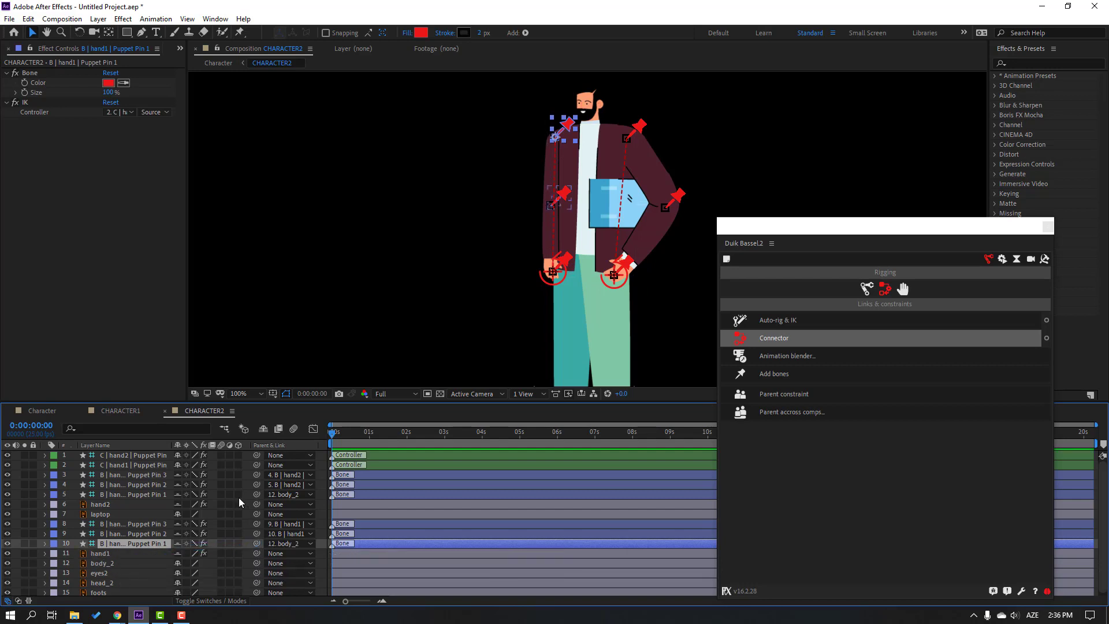
pyautogui.click(260, 430)
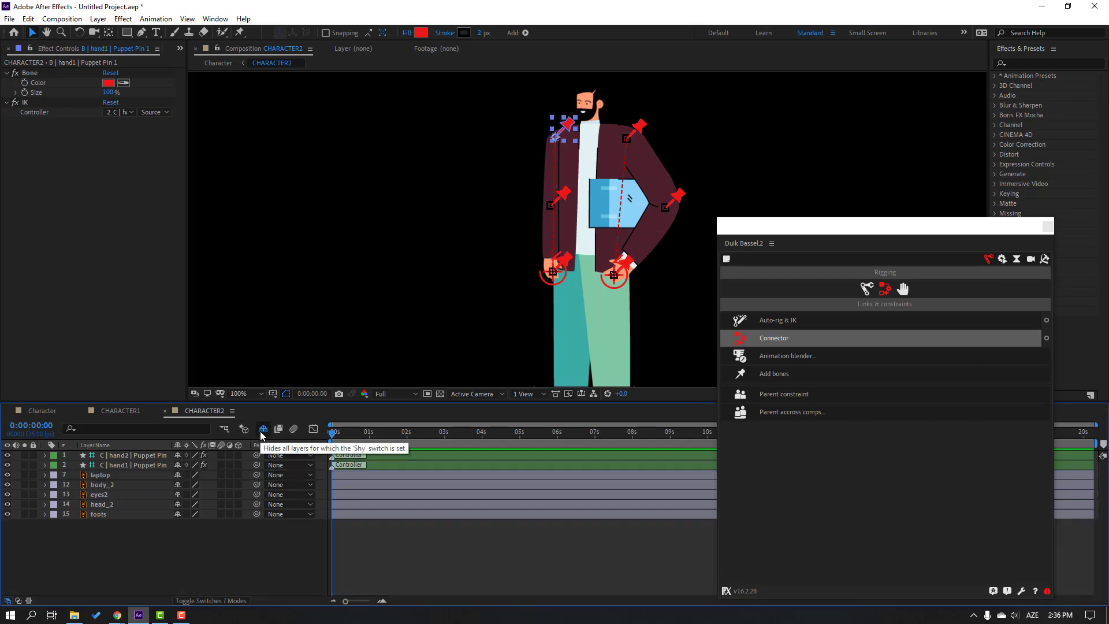
# Test both arm links by rotating body_2, undo the rotation, and collapse the layer's Rotation property.
pyautogui.click(109, 485)
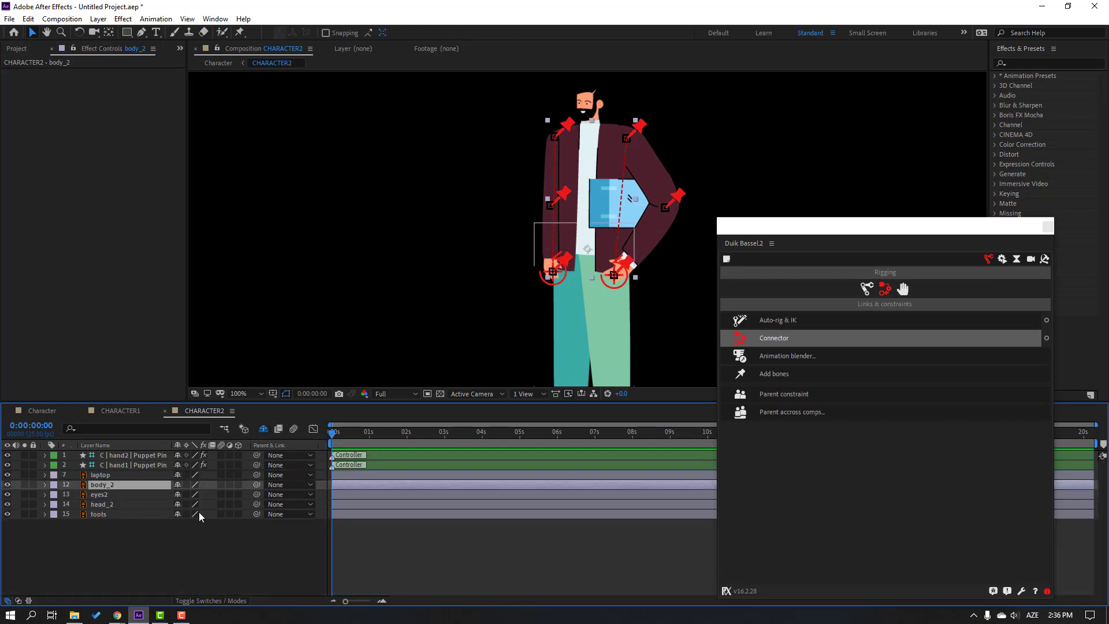
pyautogui.press('r')
pyautogui.moveTo(192, 495); pyautogui.dragTo(177, 487)
pyautogui.hotkey('ctrl', 'z')
pyautogui.hotkey('ctrl', 'z')
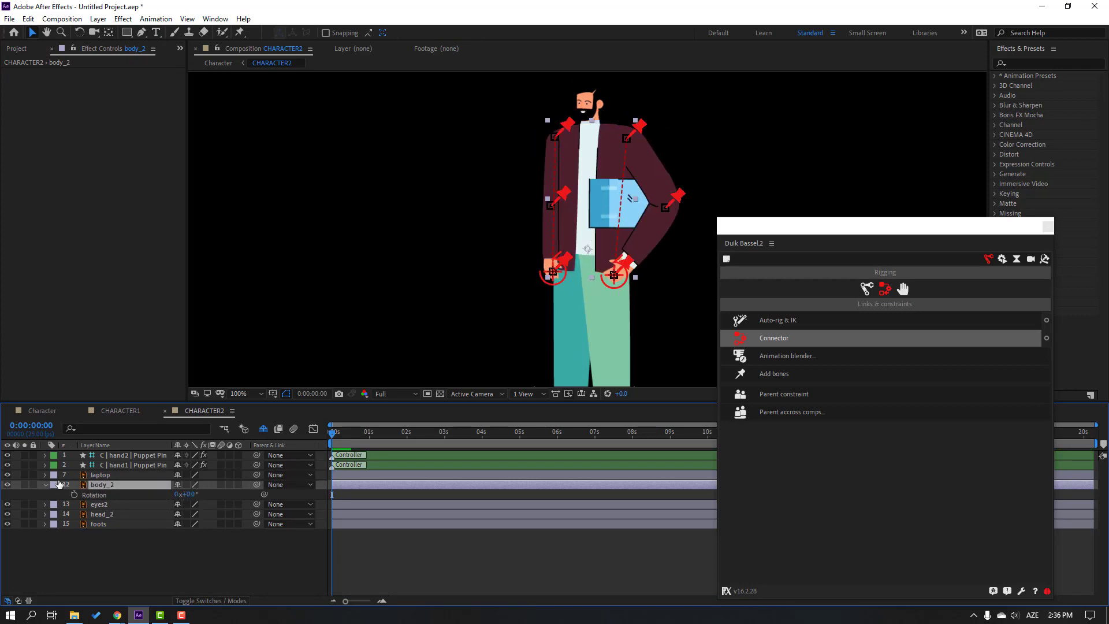
pyautogui.click(47, 486)
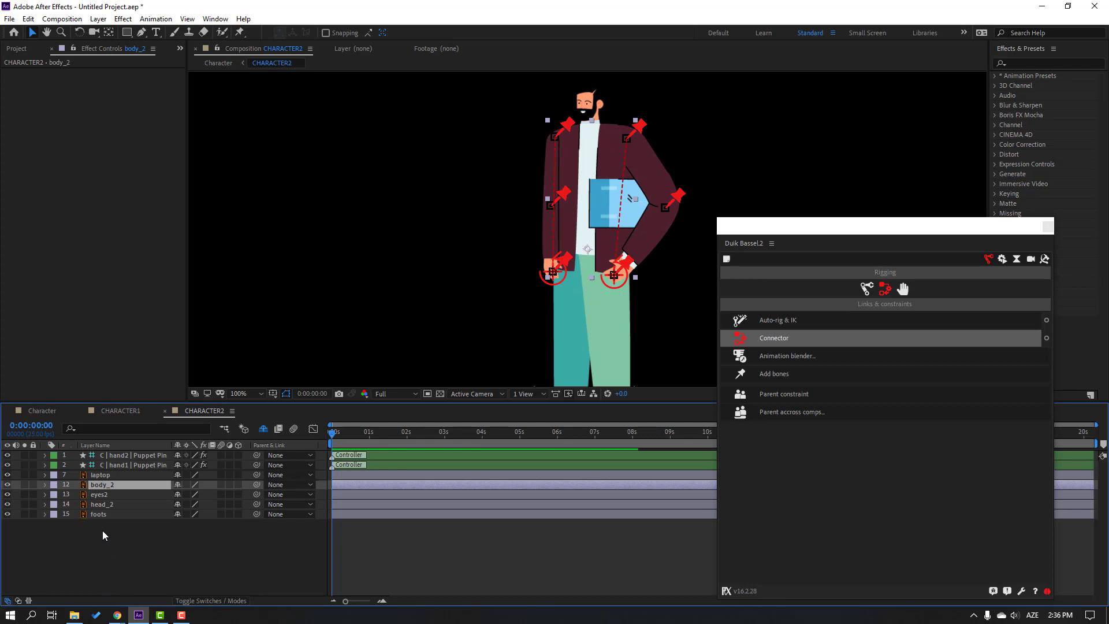
# Parent head_2 to body_2 and eyes2 to head_2.
pyautogui.click(134, 504)
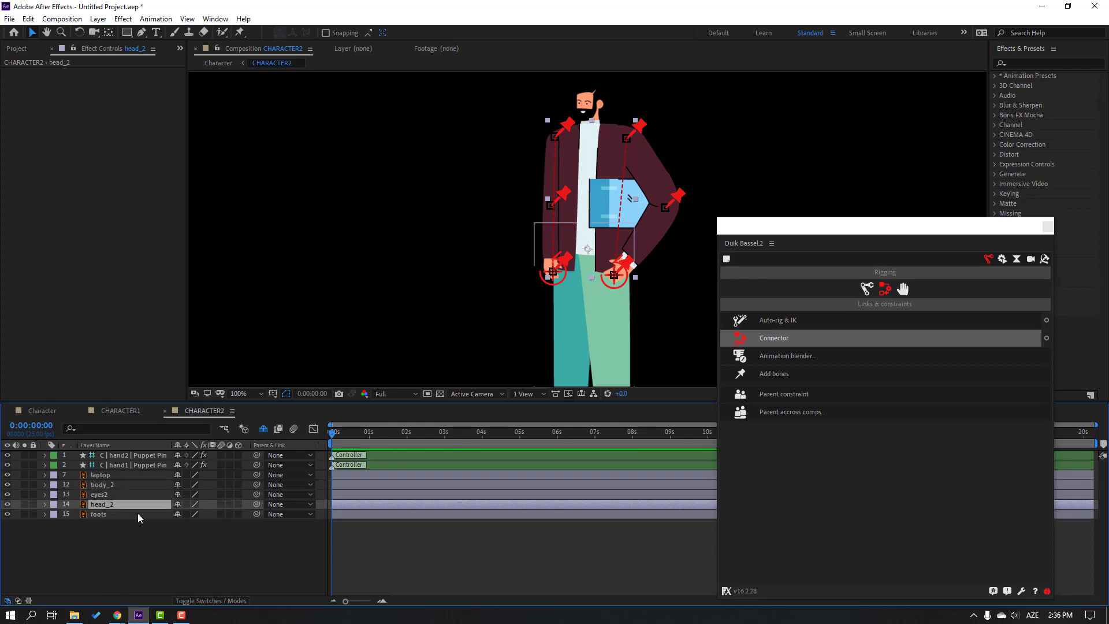
pyautogui.moveTo(257, 504); pyautogui.dragTo(101, 504)
pyautogui.click(101, 495)
pyautogui.click(108, 485)
# Try parenting the laptop layer to the hand2 controller and test it by moving that controller.
pyautogui.click(104, 475)
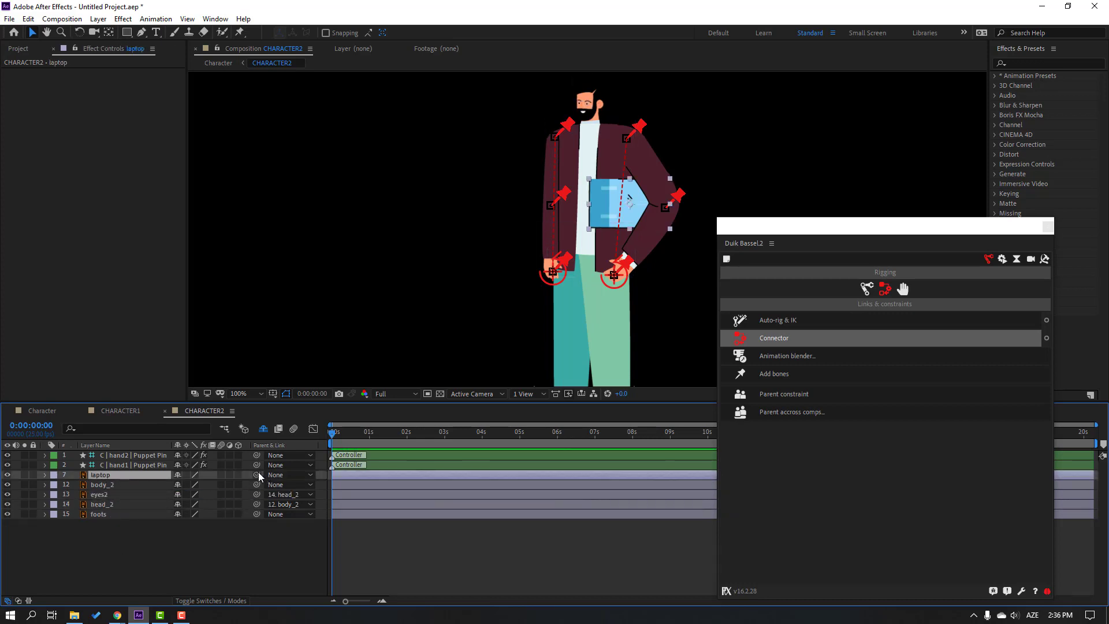
pyautogui.moveTo(256, 474); pyautogui.dragTo(119, 456)
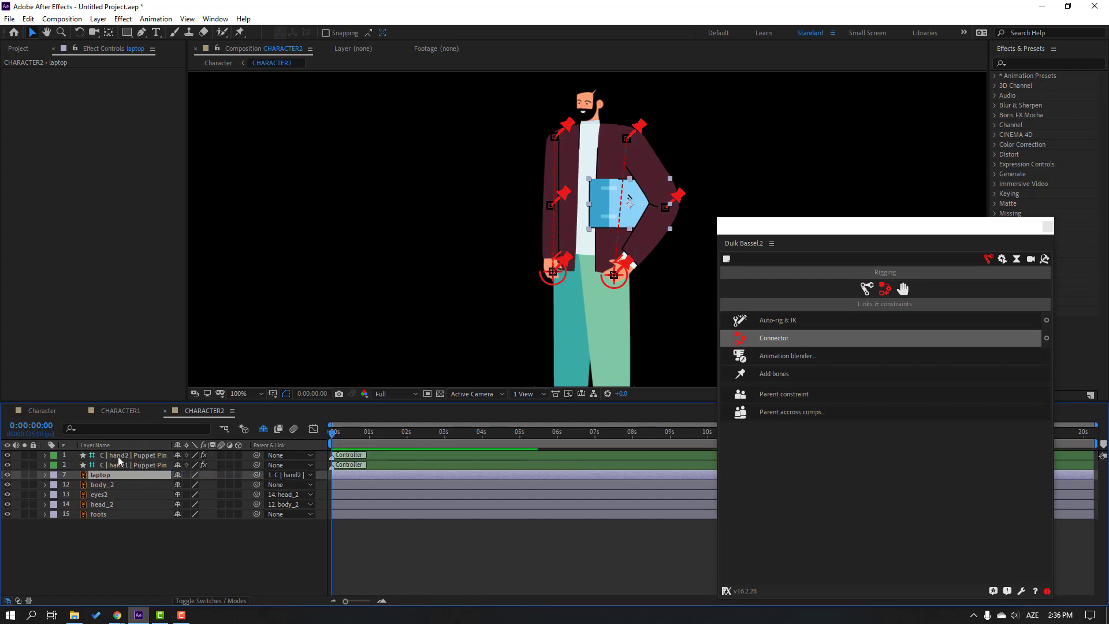
pyautogui.click(118, 456)
pyautogui.moveTo(614, 275)
pyautogui.mouseDown()
pyautogui.moveTo(649, 249)
pyautogui.moveTo(605, 277)
pyautogui.moveTo(639, 267)
pyautogui.moveTo(619, 292)
pyautogui.moveTo(630, 257)
pyautogui.moveTo(616, 277)
pyautogui.mouseUp()
pyautogui.click(93, 565)
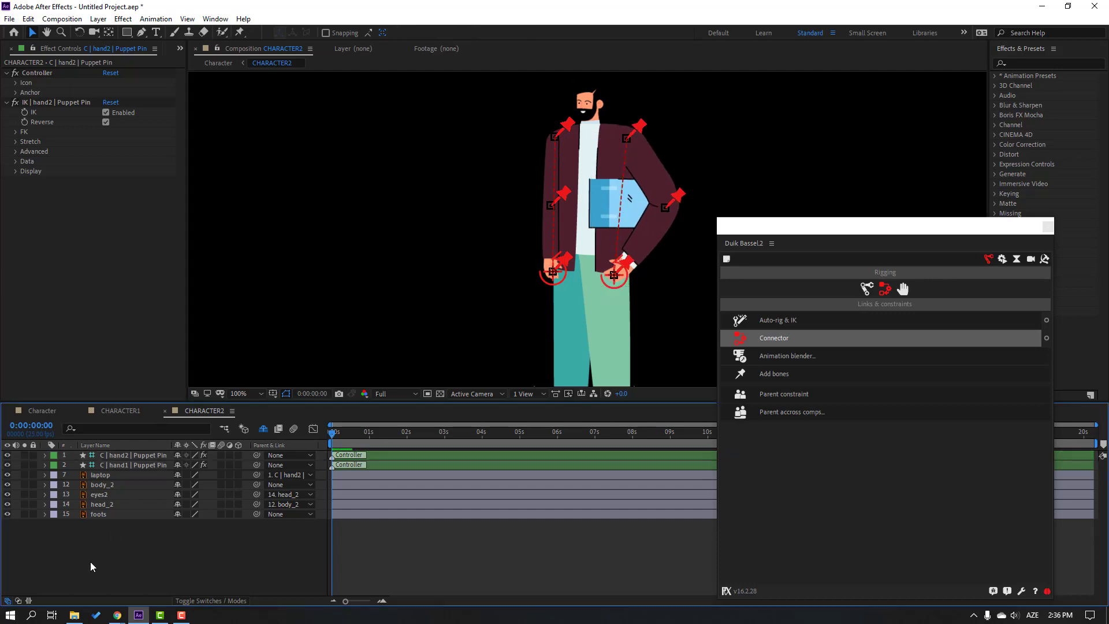
# Rotate body_2 to see how the laptop follows the hand2 controller, undo the rotation, and collapse the layer.
pyautogui.click(99, 485)
pyautogui.press('r')
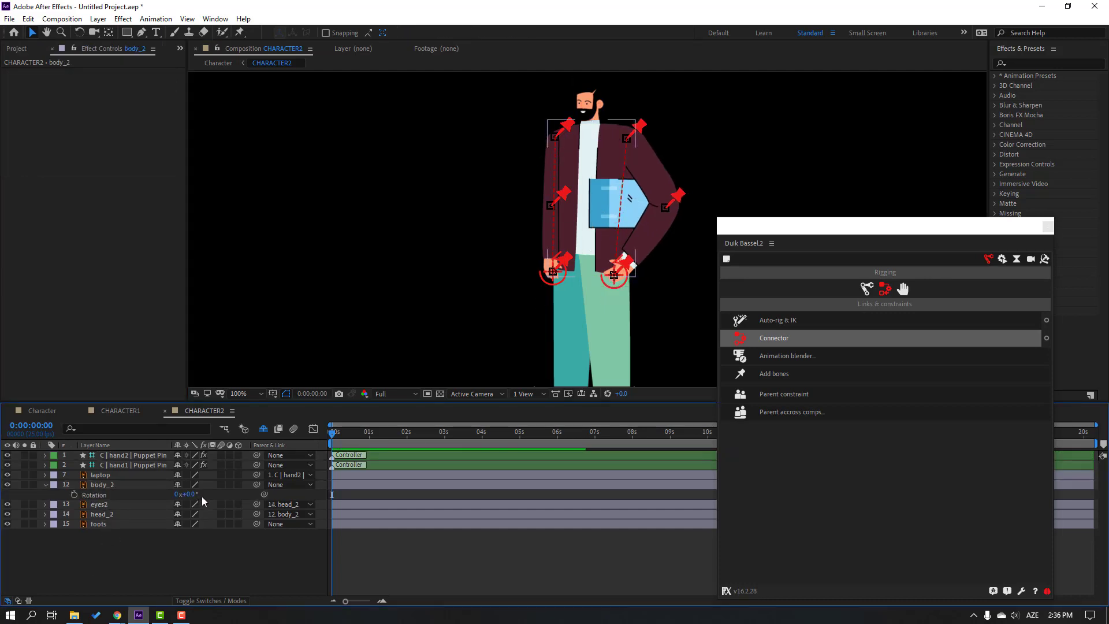
pyautogui.moveTo(197, 494); pyautogui.dragTo(194, 494)
pyautogui.hotkey('ctrl', 'z')
pyautogui.click(20, 494)
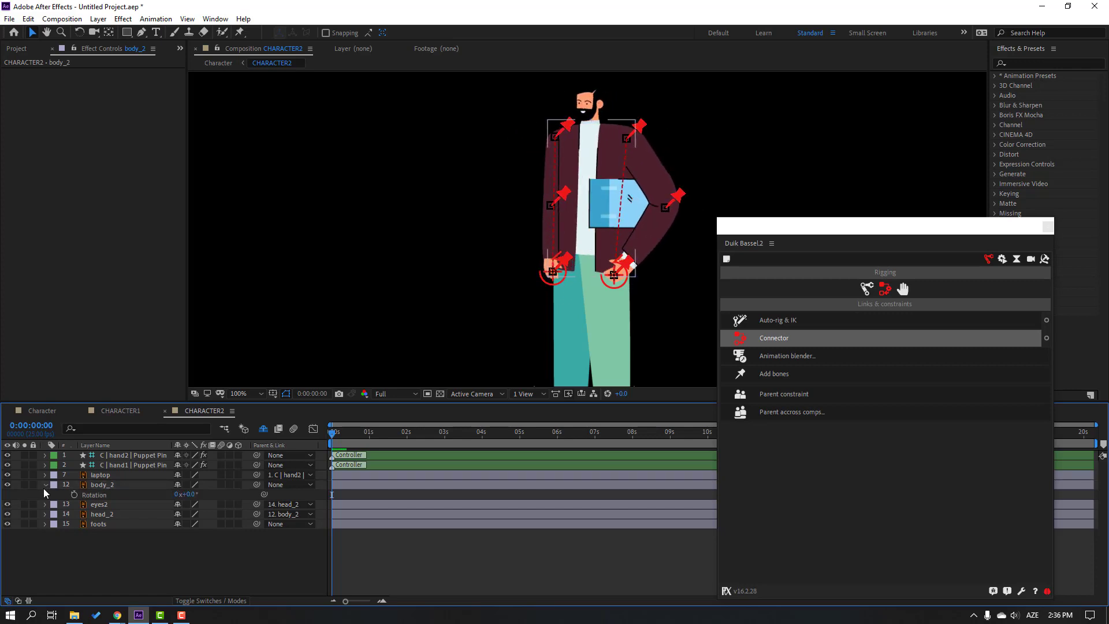
pyautogui.click(45, 485)
# Parent the laptop layer to body_2 instead and test the link by rotating body_2 about 9°.
pyautogui.click(104, 475)
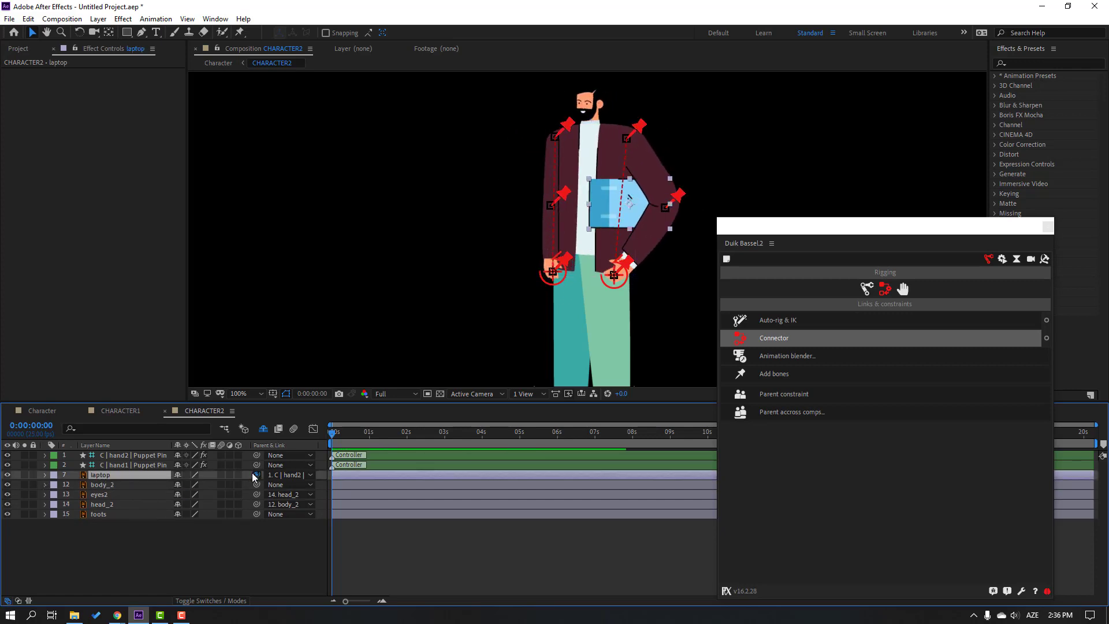
pyautogui.moveTo(130, 481); pyautogui.dragTo(119, 486)
pyautogui.click(115, 486)
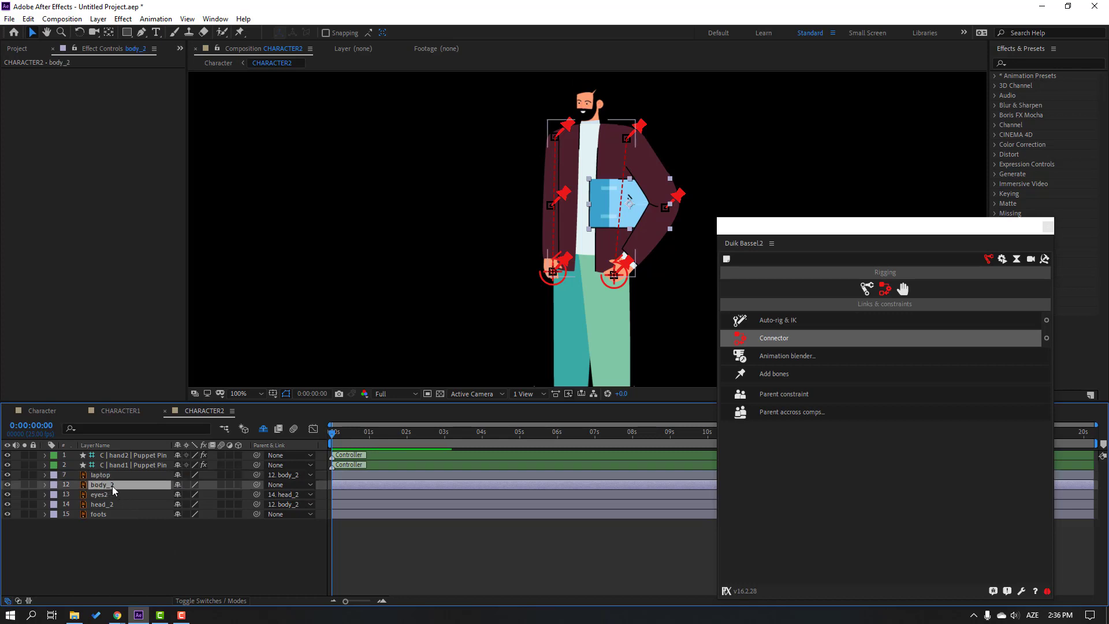
pyautogui.press('r')
pyautogui.moveTo(194, 494); pyautogui.dragTo(195, 496)
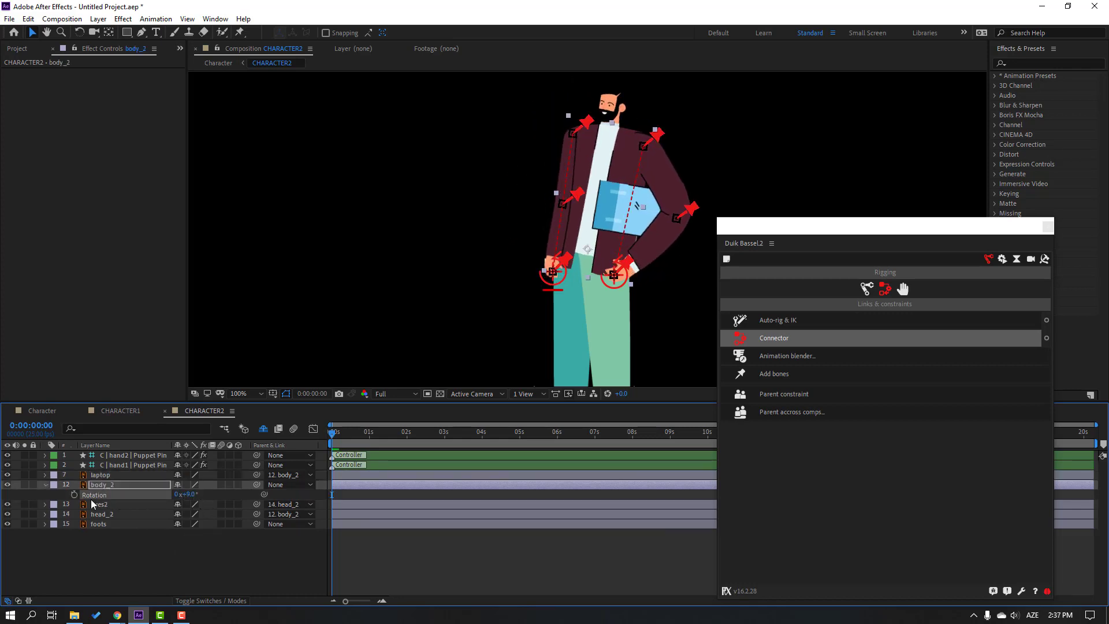
pyautogui.click(44, 485)
# Deselect the layers, close the Duik Bassel.2 panel, and open the CHARACTER1 composition.
pyautogui.click(140, 549)
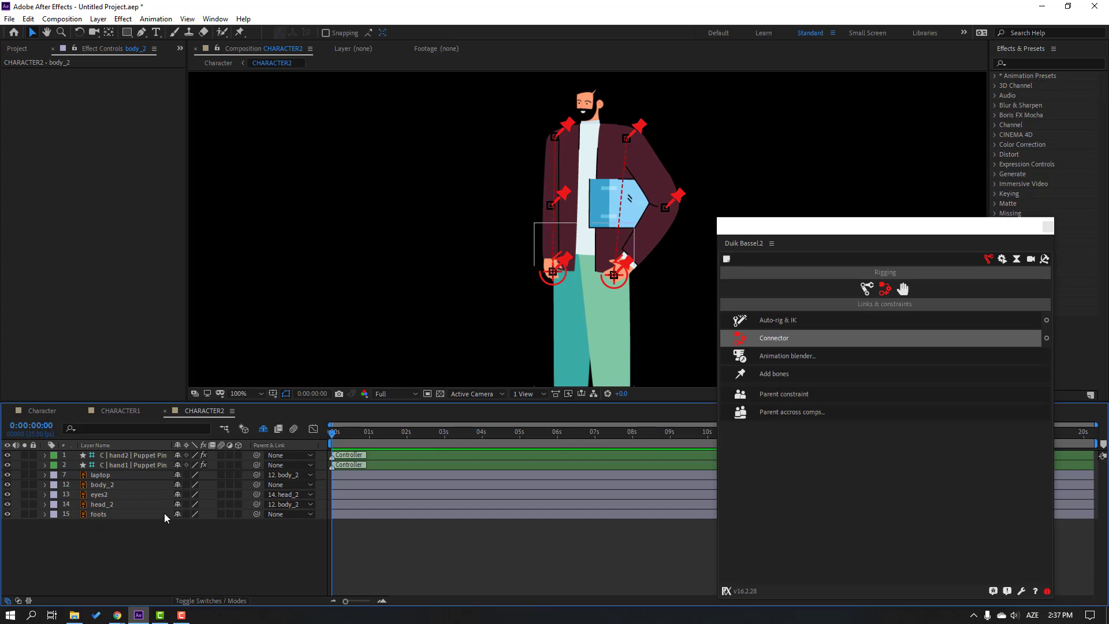
pyautogui.click(1046, 227)
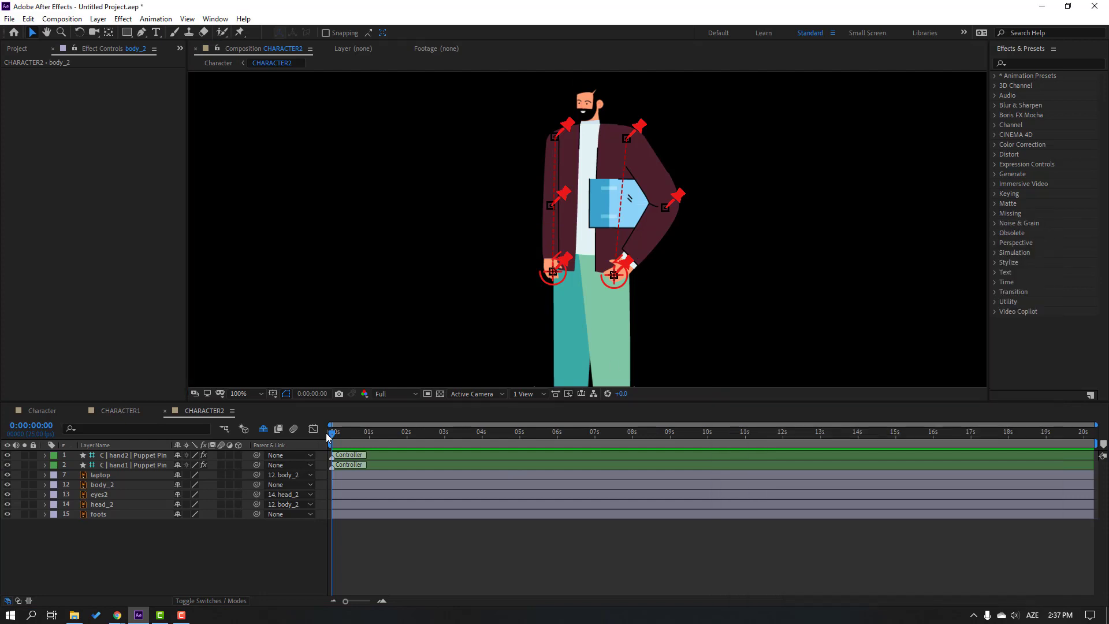
pyautogui.click(119, 410)
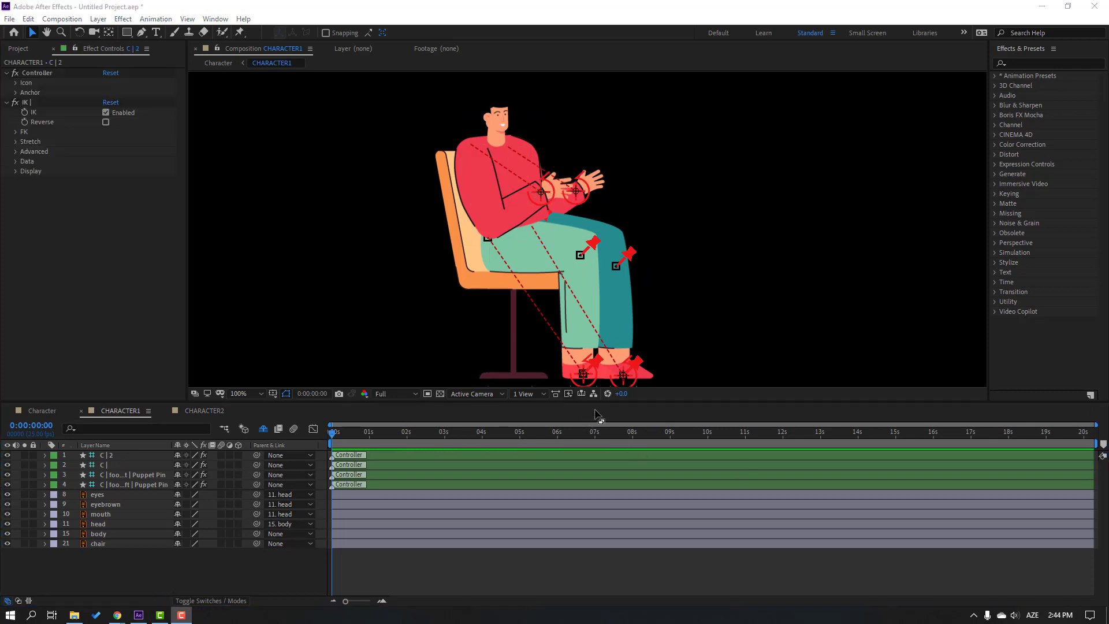
# Move the seated character's C | 2 controller so the far hand rests on the knee, and rotate it to 59°.
pyautogui.click(541, 197)
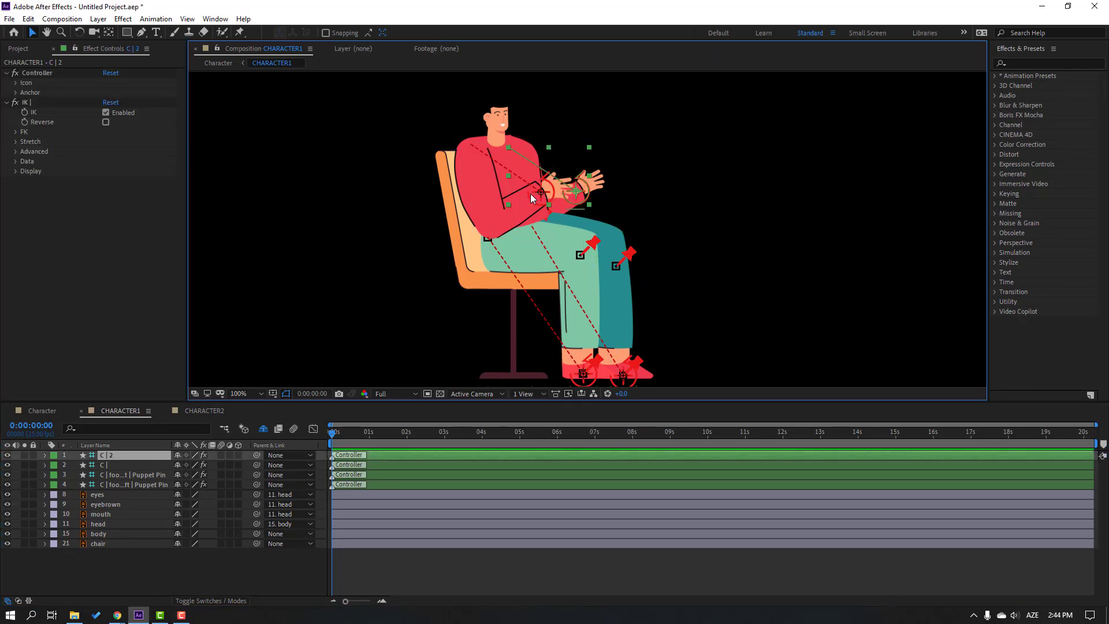
pyautogui.moveTo(579, 199); pyautogui.dragTo(602, 218)
pyautogui.press('r')
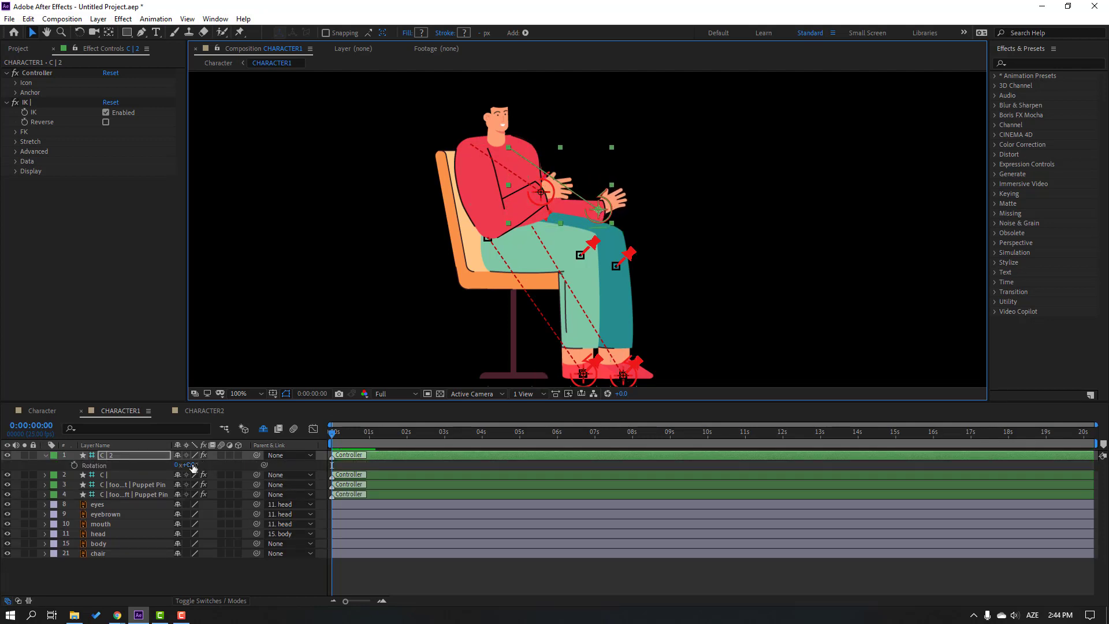
pyautogui.moveTo(192, 465); pyautogui.dragTo(230, 465)
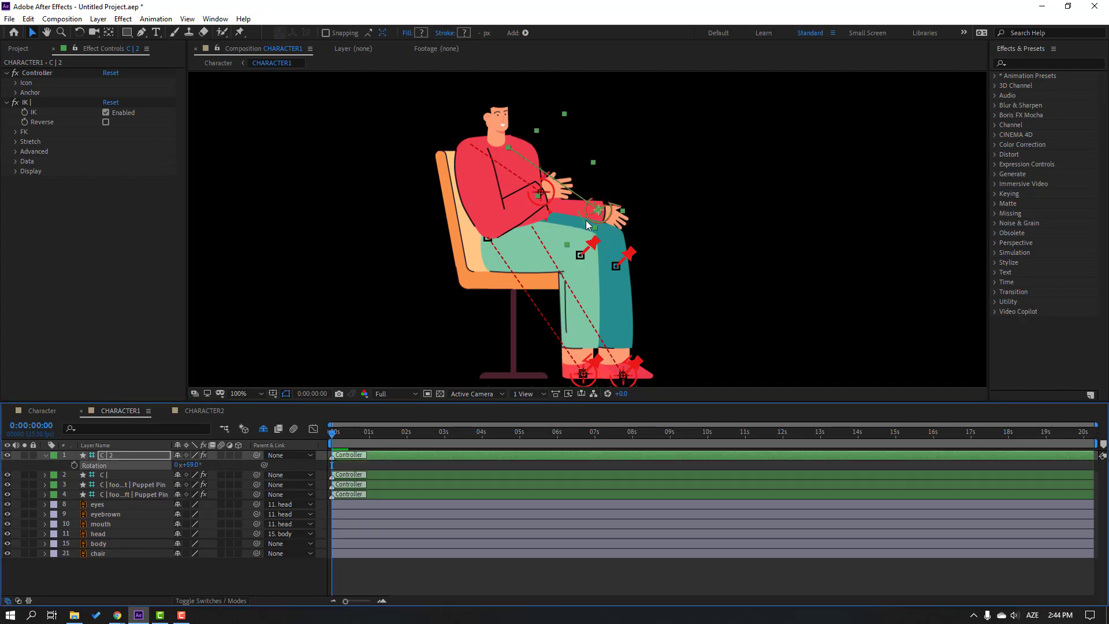
pyautogui.moveTo(597, 213)
pyautogui.mouseDown()
pyautogui.moveTo(594, 228)
pyautogui.moveTo(598, 218)
pyautogui.mouseUp()
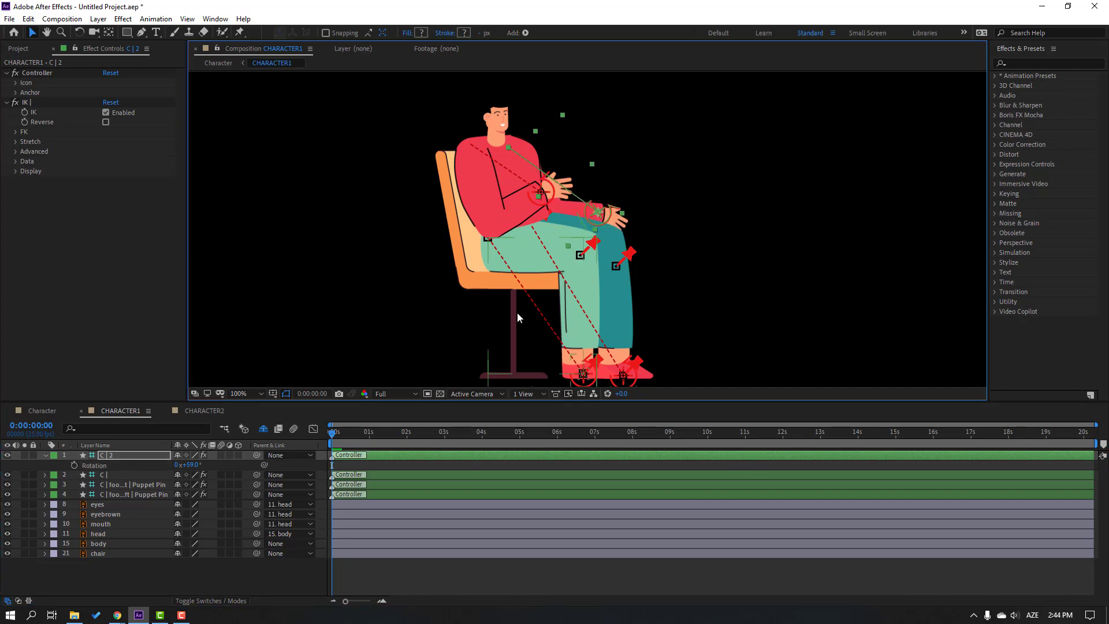
pyautogui.click(46, 455)
# Keyframe the C | controller's Position at 0:00, 0:10, 0:20 and 1:05 to wave the near hand, and preview the motion.
pyautogui.click(105, 466)
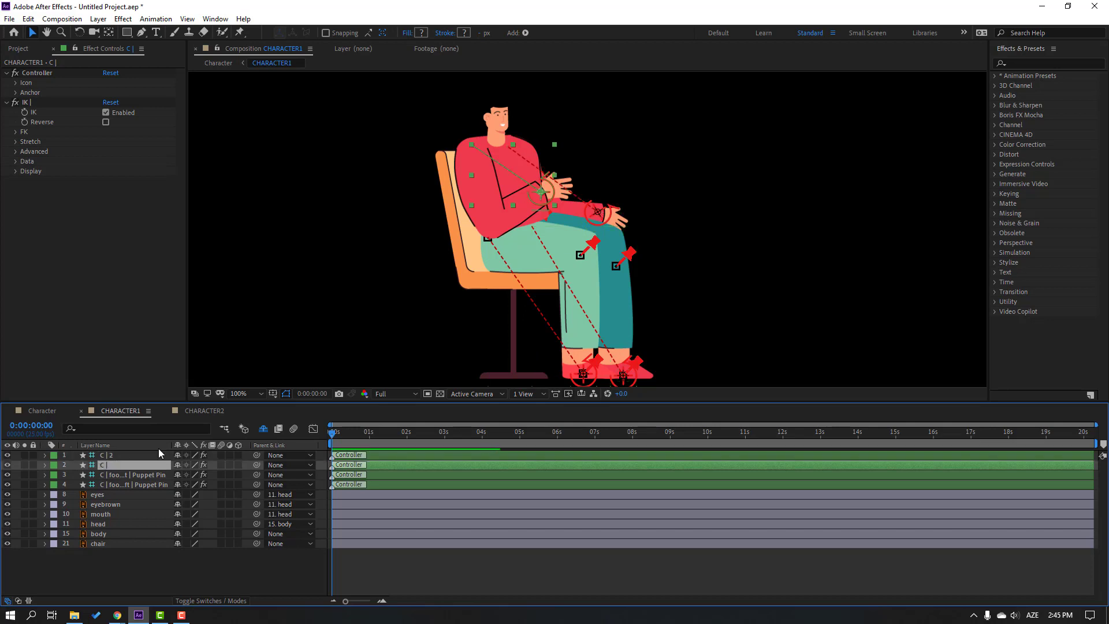
pyautogui.click(538, 193)
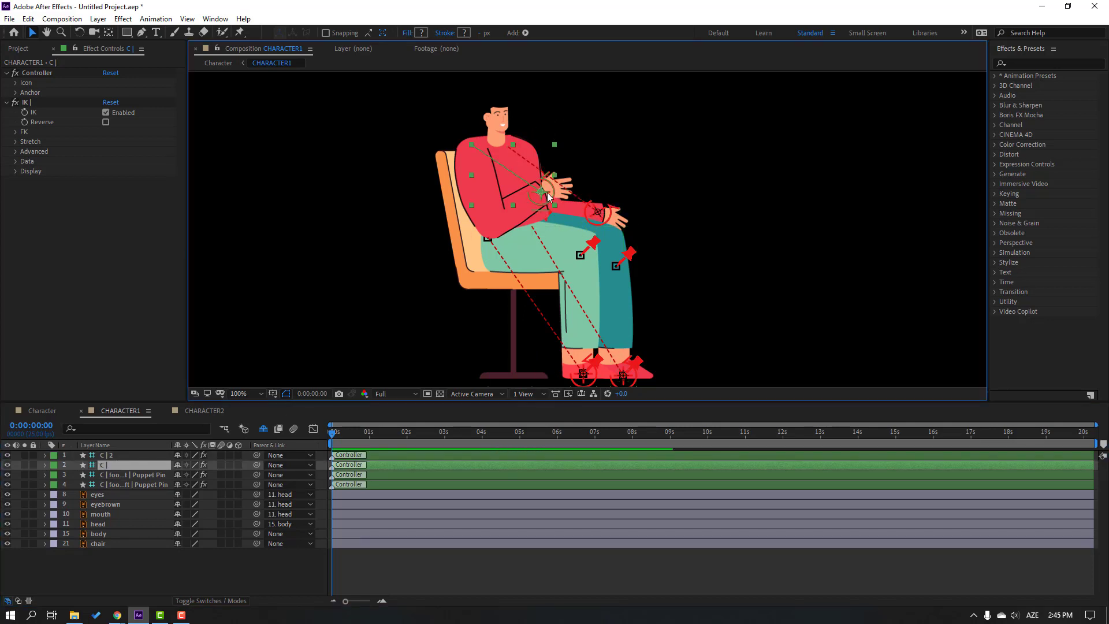
pyautogui.press('p')
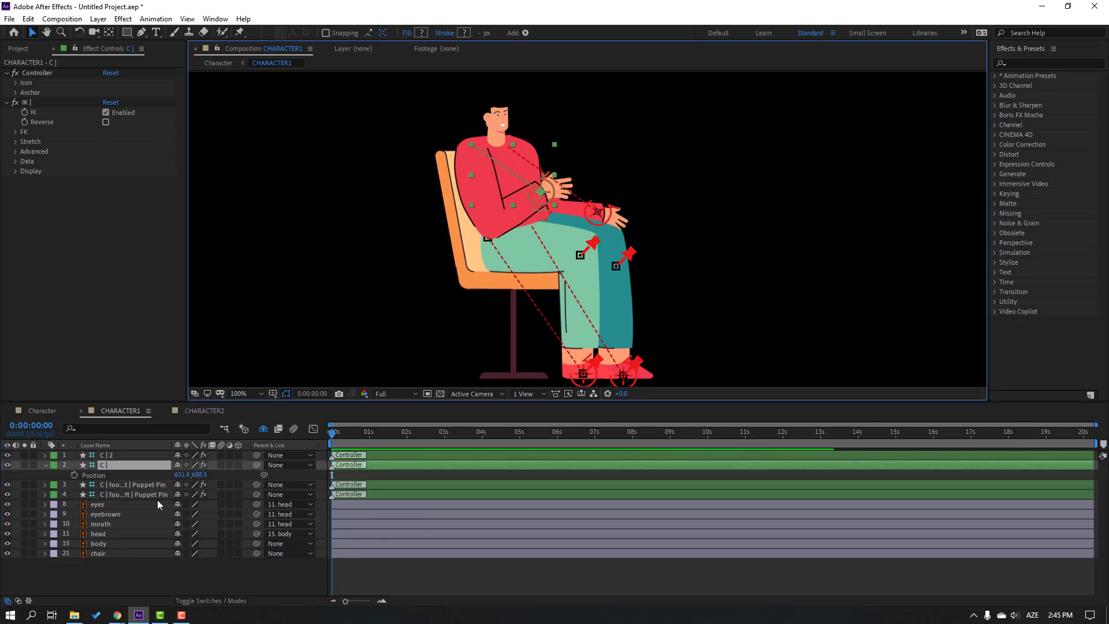
pyautogui.click(74, 474)
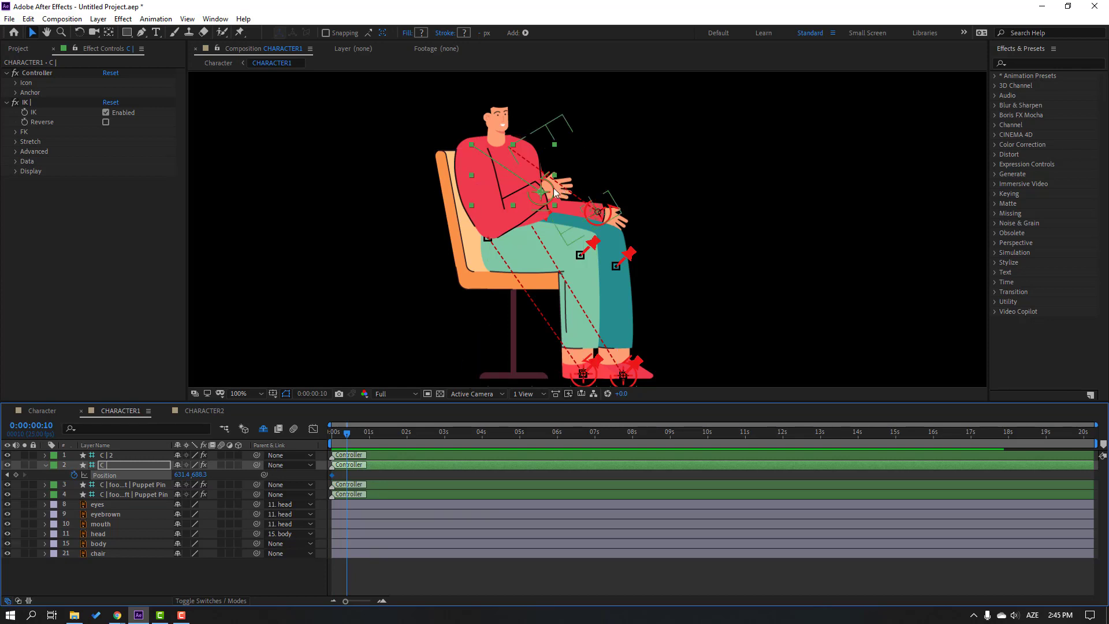
pyautogui.moveTo(552, 191); pyautogui.dragTo(530, 202)
pyautogui.click(367, 447)
pyautogui.hotkey('shift', 'pagedown')
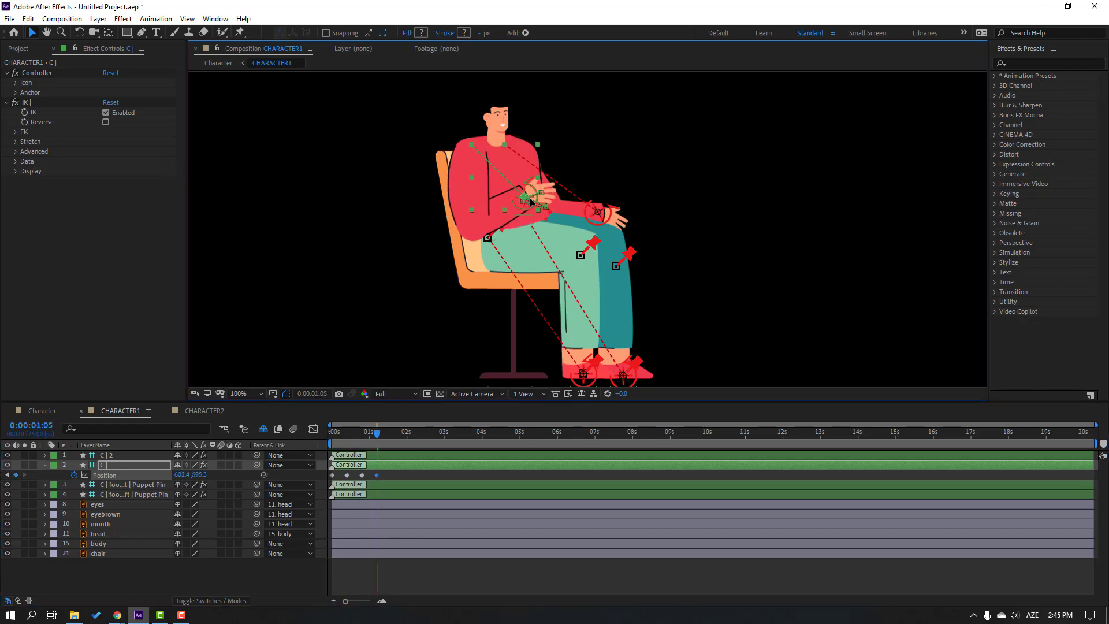
pyautogui.press('space')
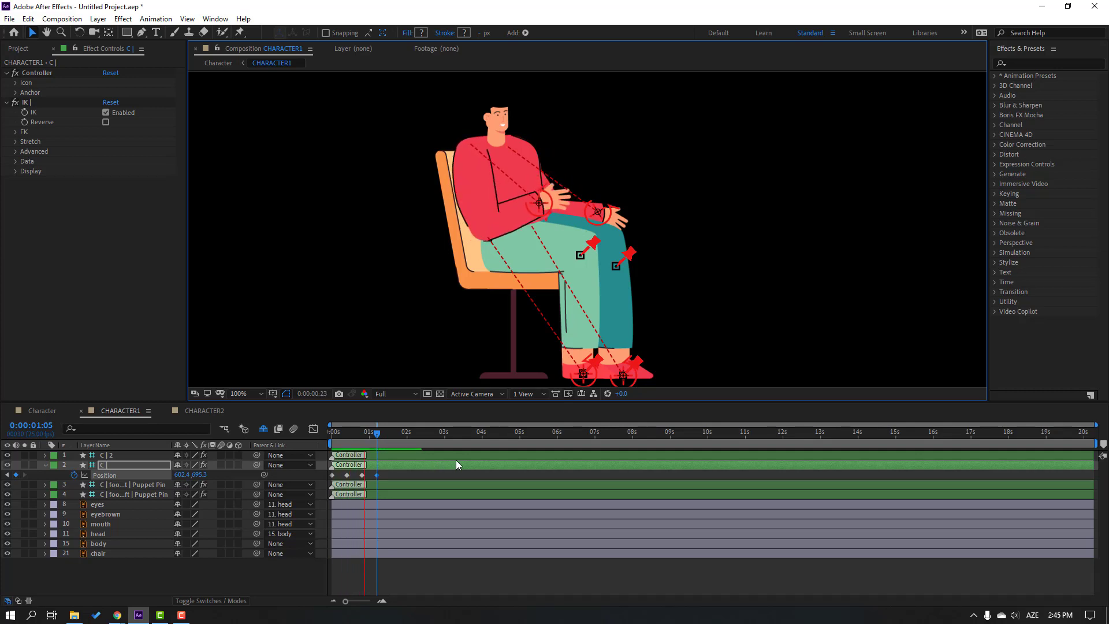
# Add Position keyframes to the C | controller, lowering the hand to about 603, 738 at 1:15 and raising it to about 612, 696 at 2:00.
pyautogui.click(378, 437)
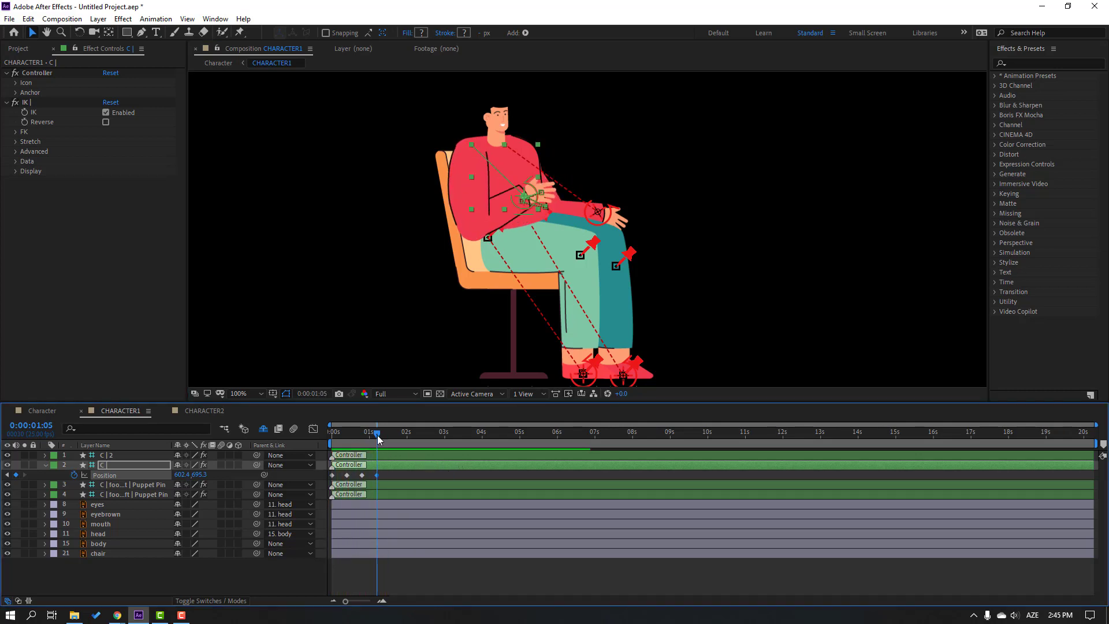
pyautogui.moveTo(527, 194); pyautogui.dragTo(525, 219)
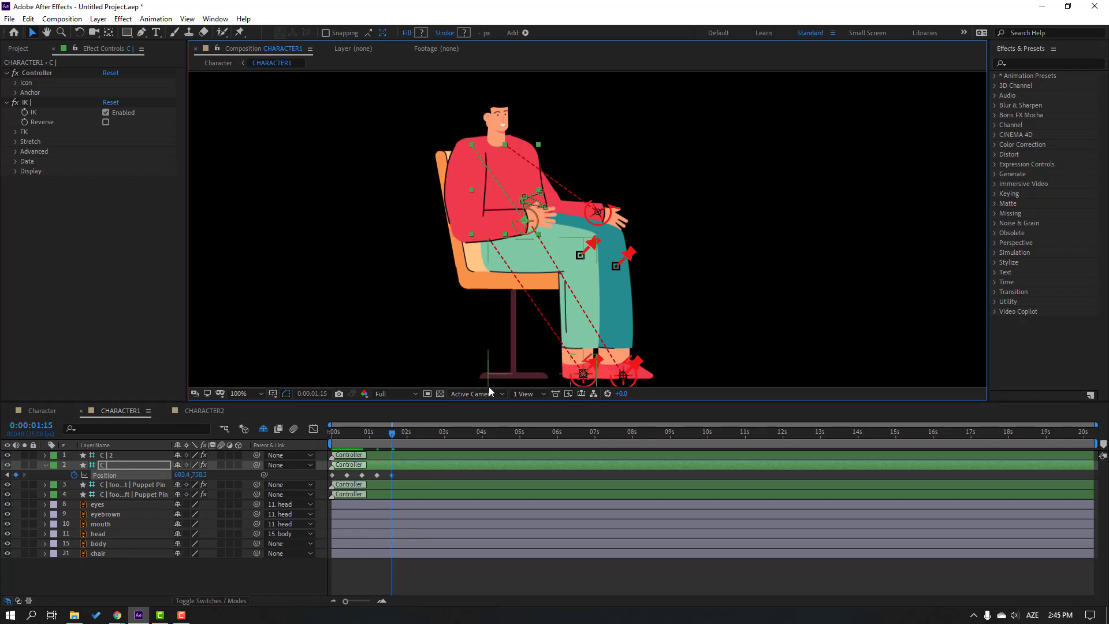
pyautogui.hotkey('shift', 'pagedown')
pyautogui.moveTo(530, 223); pyautogui.dragTo(535, 198)
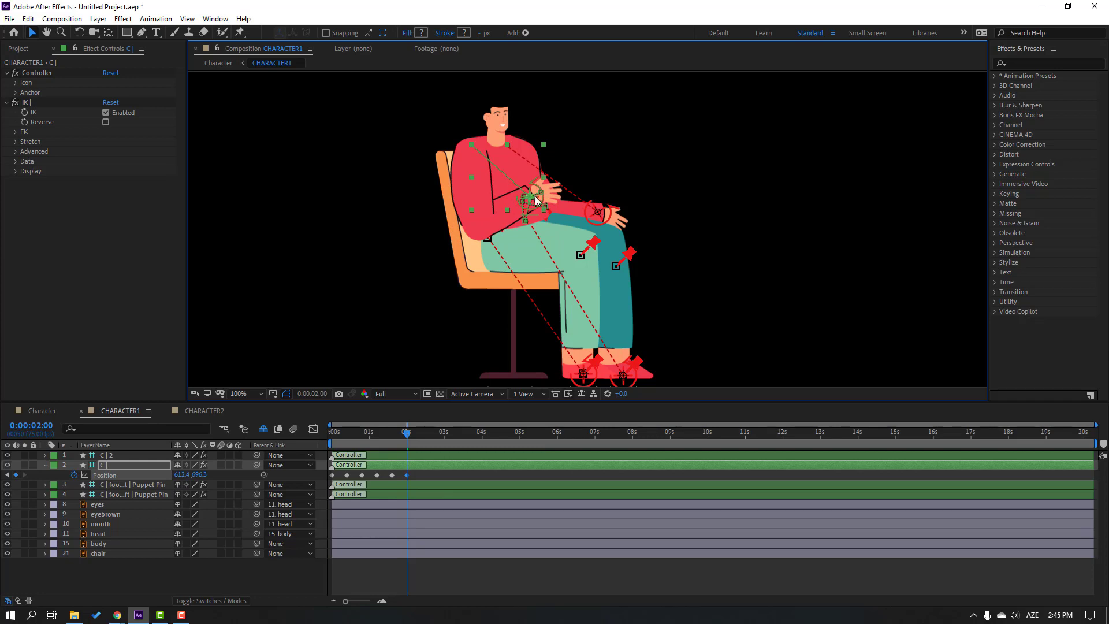
pyautogui.hotkey('shift', 'pagedown')
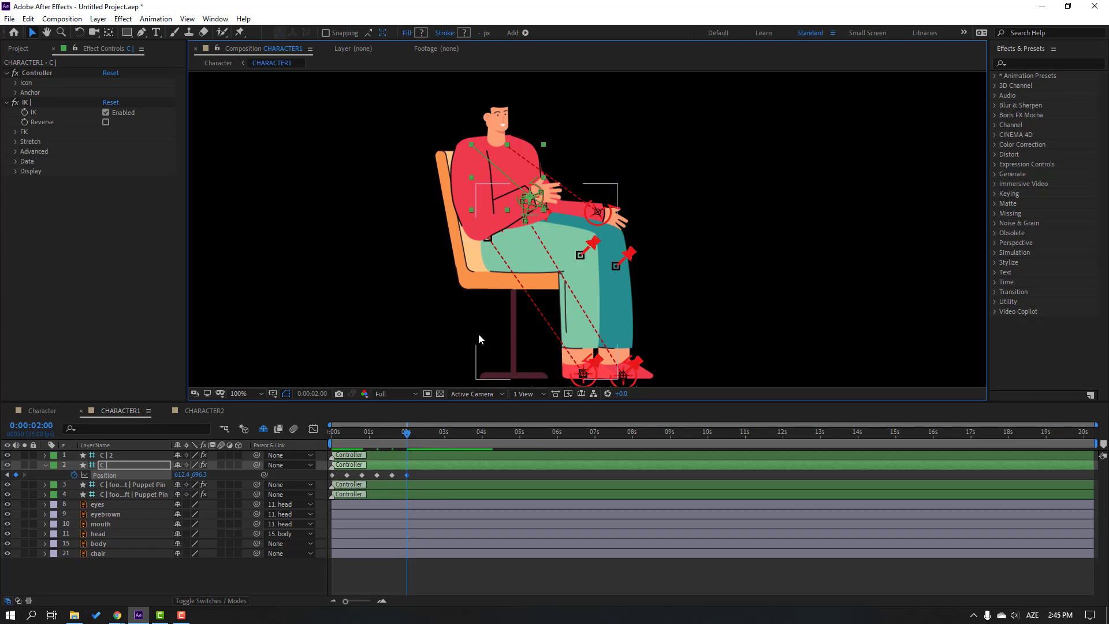
# Add Position keyframes to the C | controller at 2:10 and 2:20, ending near 625, 706, then apply Easy Ease to all its Position keyframes.
pyautogui.moveTo(538, 199)
pyautogui.mouseDown()
pyautogui.moveTo(516, 225)
pyautogui.moveTo(534, 228)
pyautogui.moveTo(546, 208)
pyautogui.mouseUp()
pyautogui.hotkey('shift', 'pagedown')
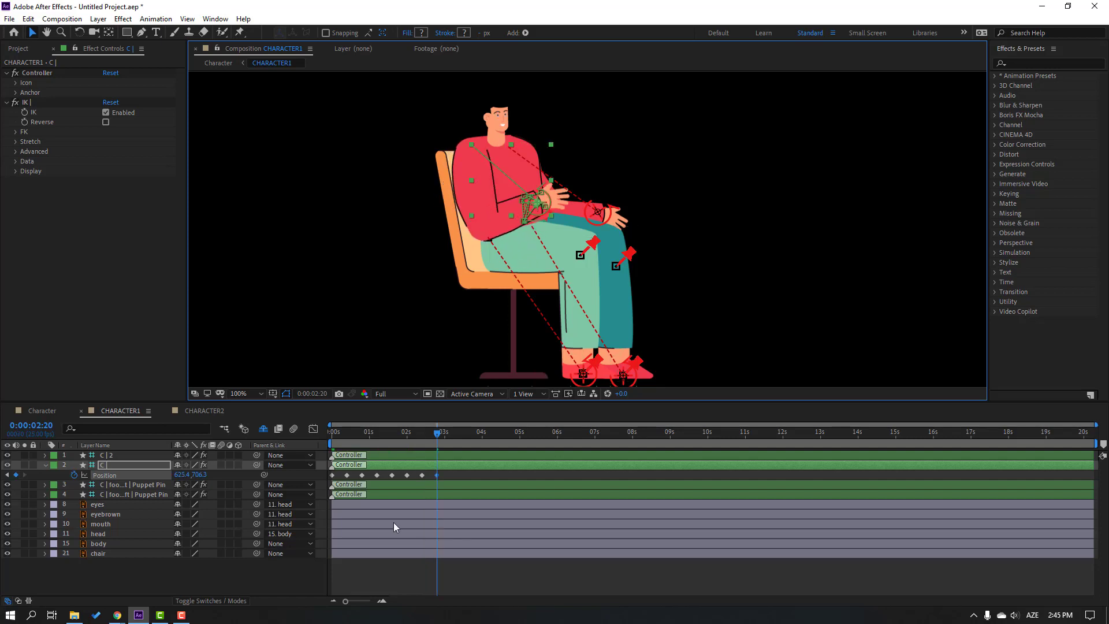
pyautogui.moveTo(446, 477); pyautogui.dragTo(327, 492)
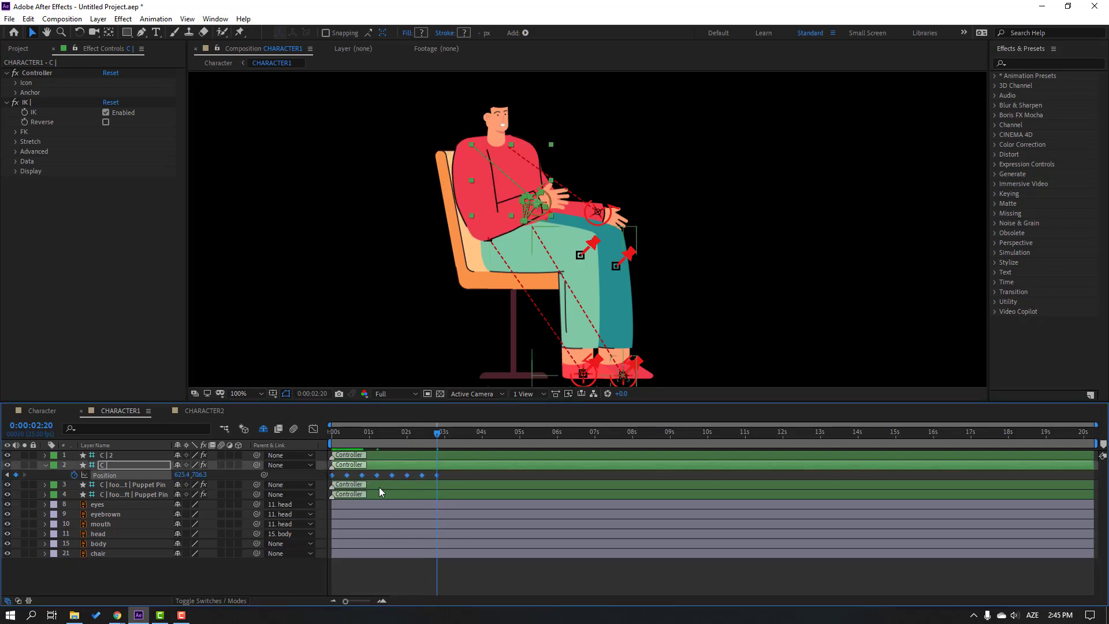
pyautogui.rightClick(446, 478)
pyautogui.moveTo(491, 468)
pyautogui.click(601, 503)
pyautogui.click(540, 483)
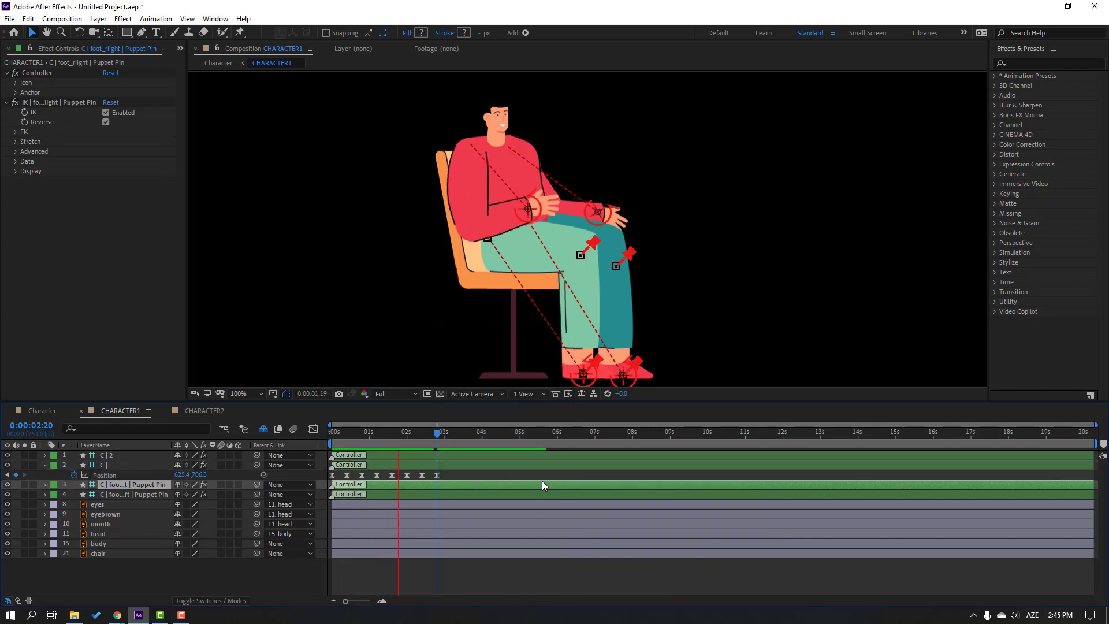
# Stretch the C | controller's Position keyframes evenly so the last one falls at 3:13, and preview the slower motion.
pyautogui.moveTo(448, 474); pyautogui.dragTo(328, 483)
pyautogui.press('space')
pyautogui.moveTo(437, 479); pyautogui.dragTo(462, 480)
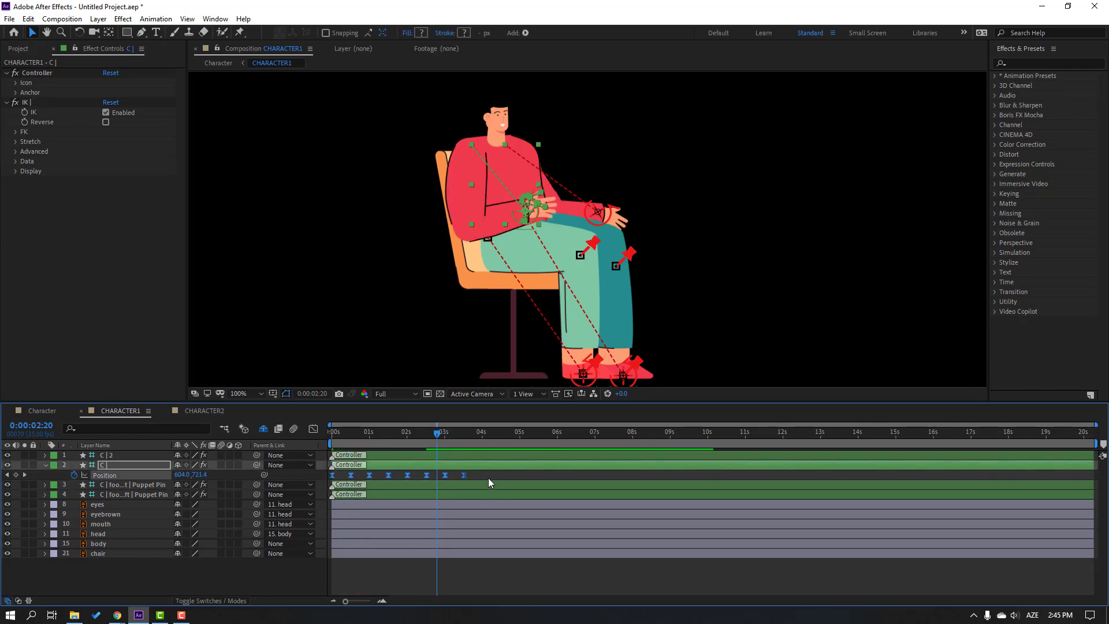
pyautogui.click(486, 477)
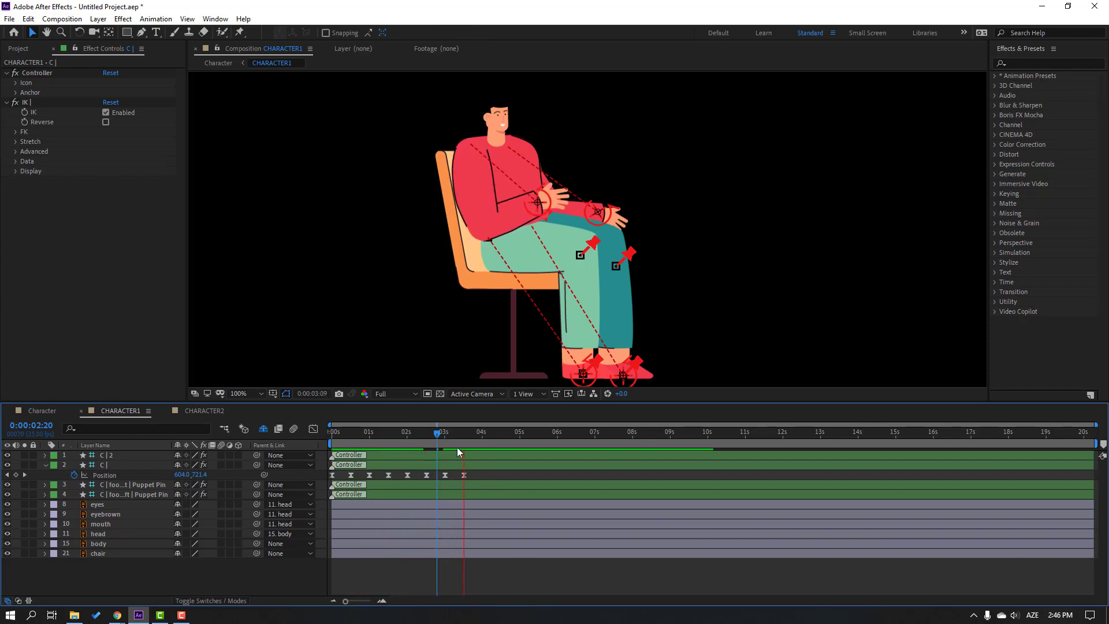
# Keyframe the C | 2 controller's Position at 0:00, about 704, 722 at 0:10, and about 718, 713 at 1:00.
pyautogui.moveTo(462, 435); pyautogui.dragTo(274, 446)
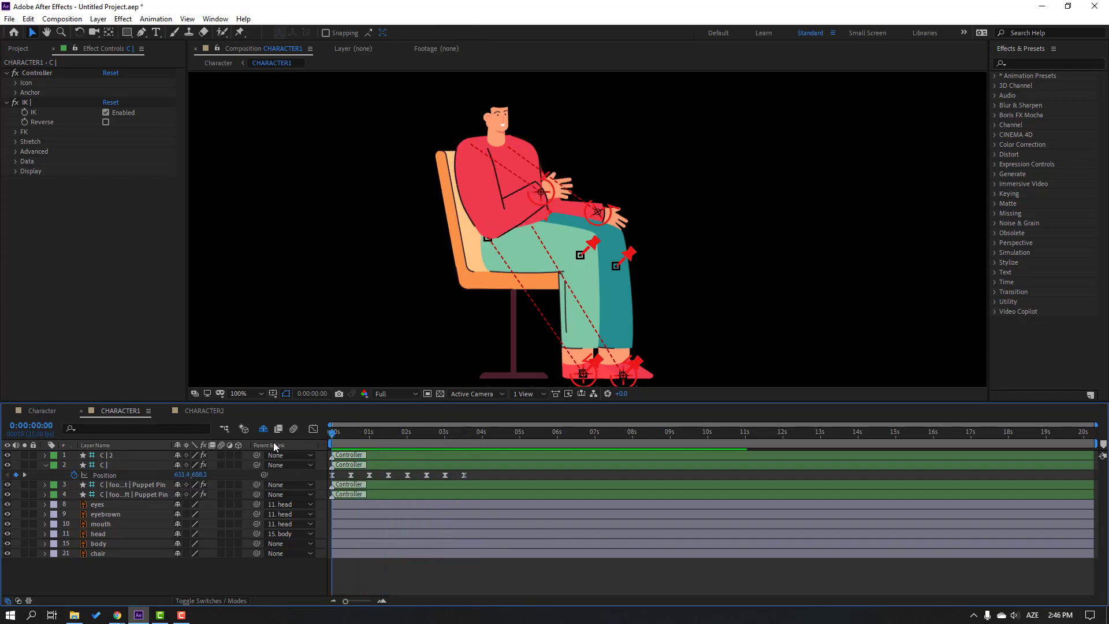
pyautogui.click(109, 454)
pyautogui.press('p')
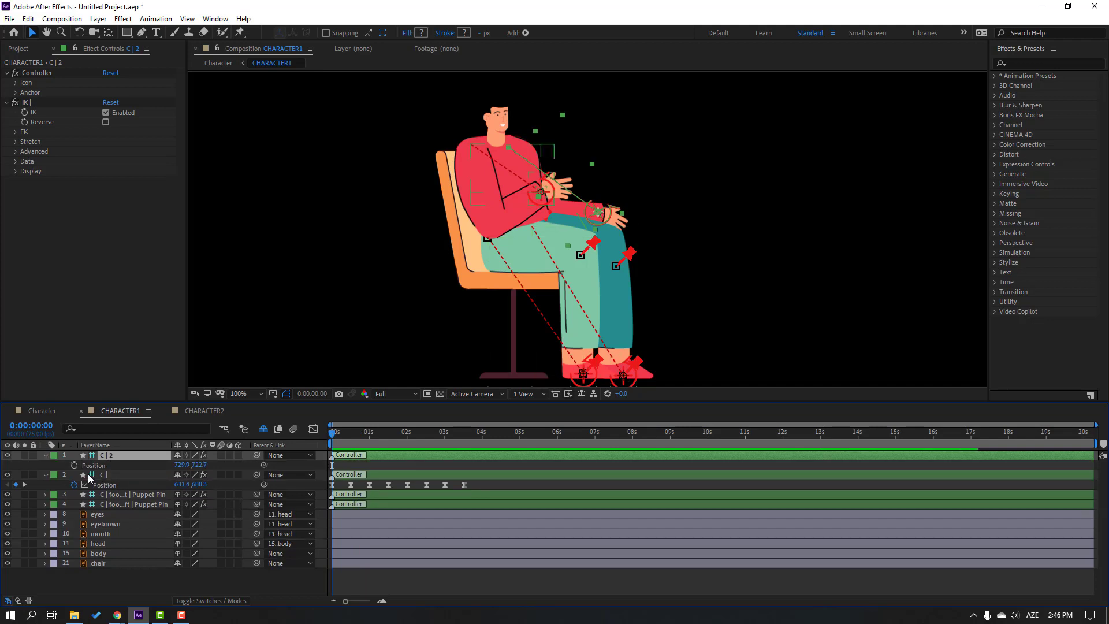
pyautogui.click(74, 465)
pyautogui.hotkey('shift', 'pagedown')
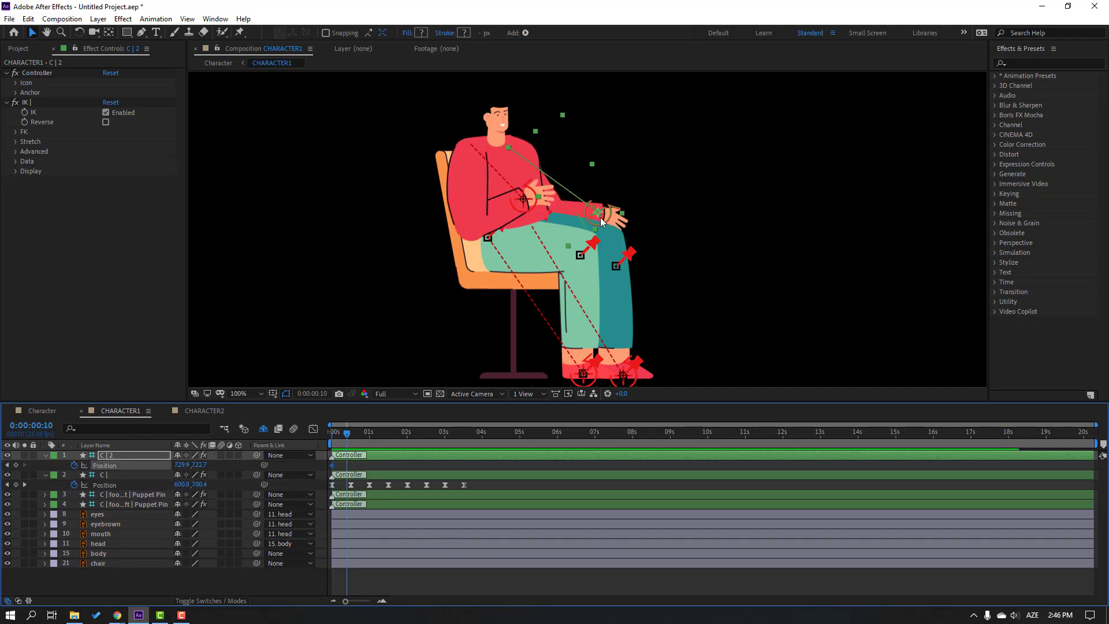
pyautogui.moveTo(598, 213); pyautogui.dragTo(583, 211)
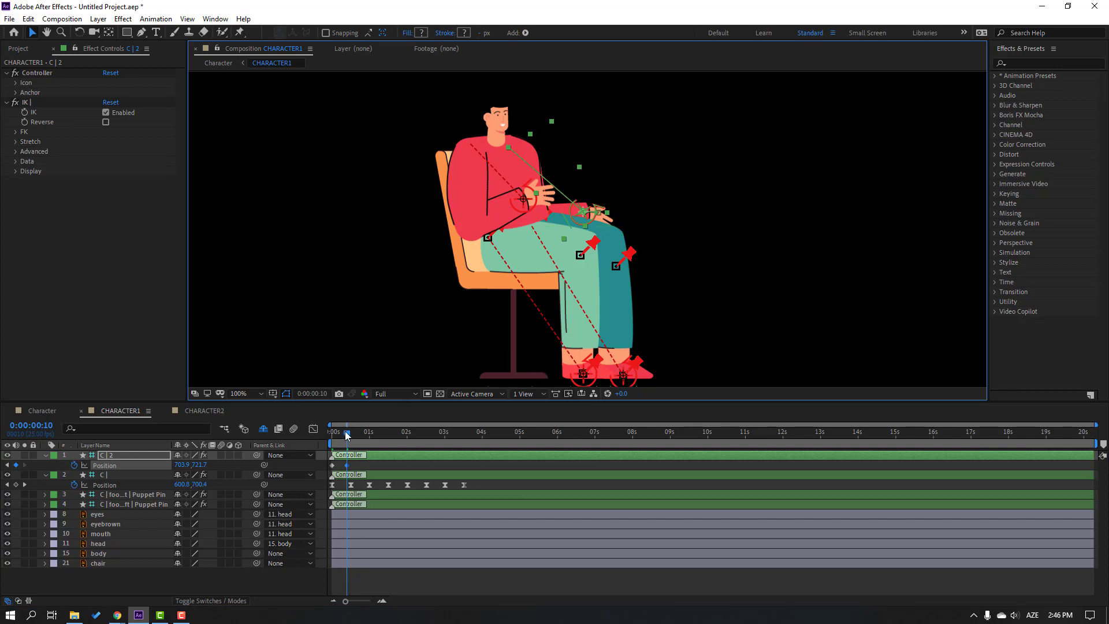
pyautogui.moveTo(346, 433); pyautogui.dragTo(370, 436)
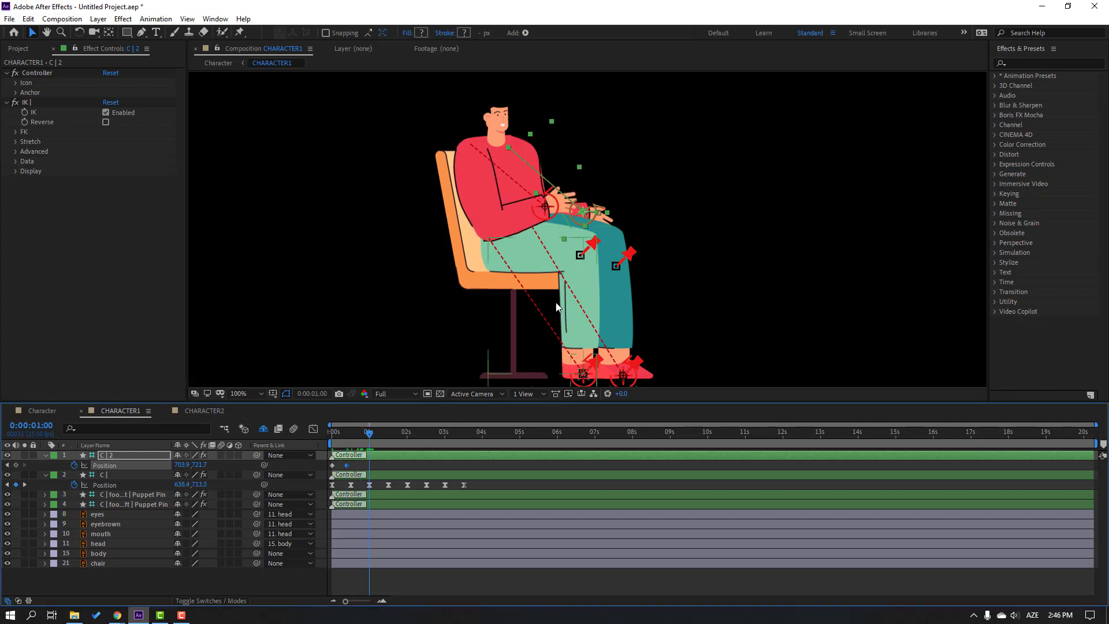
pyautogui.moveTo(579, 221); pyautogui.dragTo(586, 215)
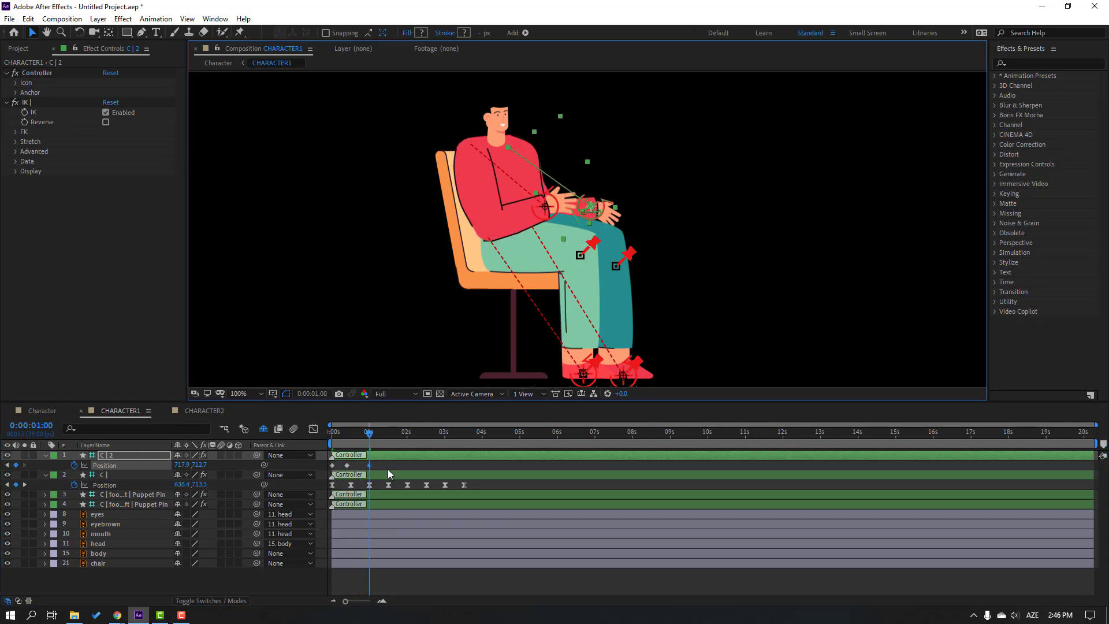
# Apply Easy Ease to the C | 2 controller's three Position keyframes and preview both hands moving.
pyautogui.rightClick(333, 465)
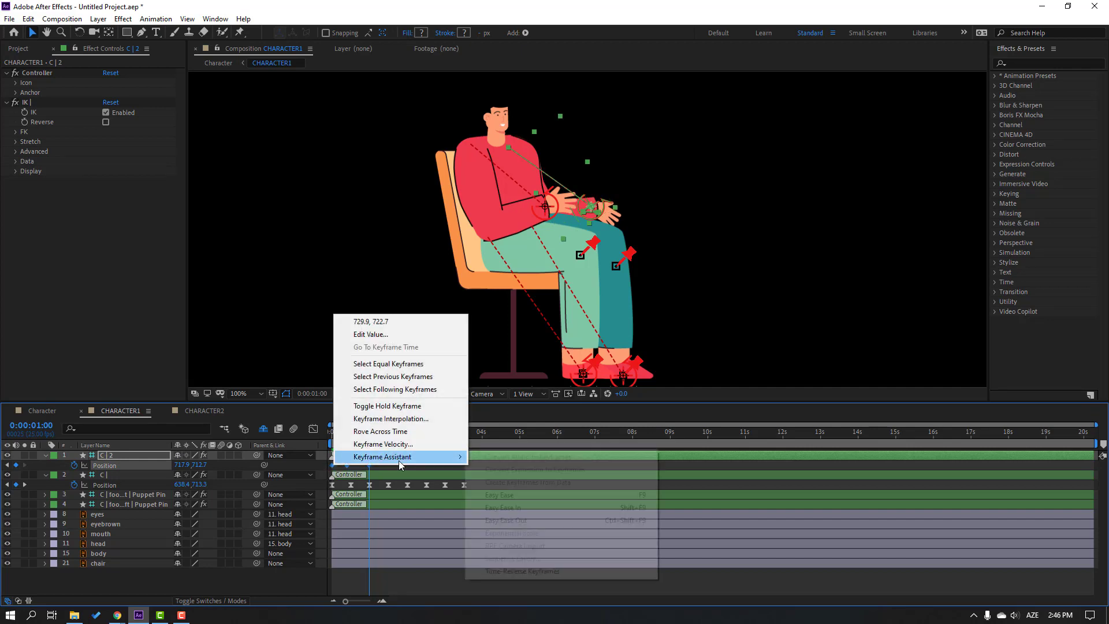
pyautogui.click(490, 495)
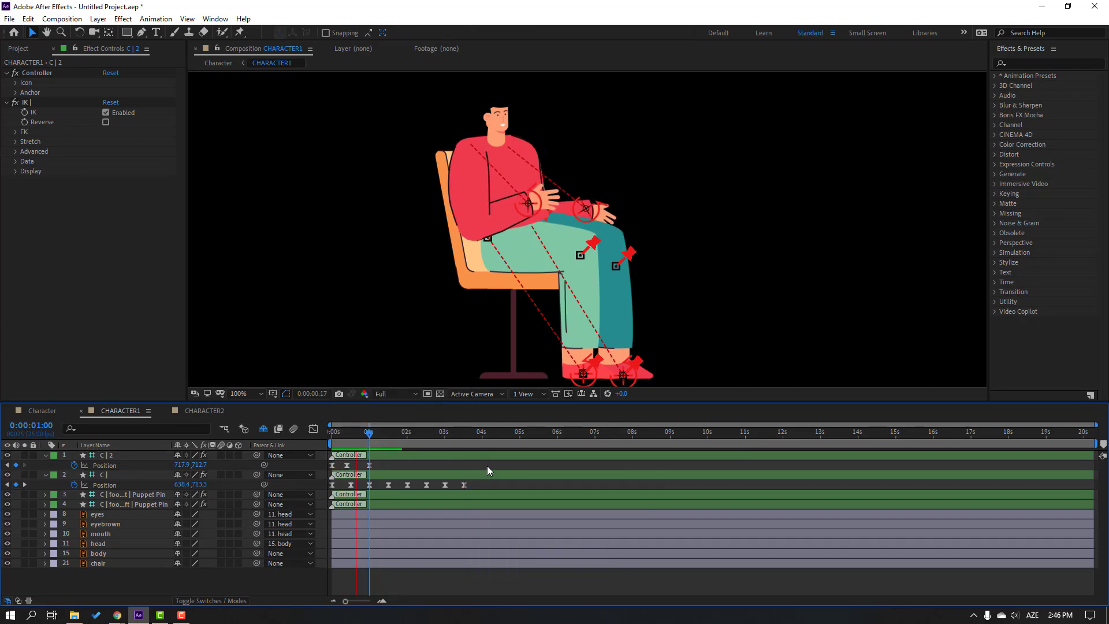
pyautogui.press('space')
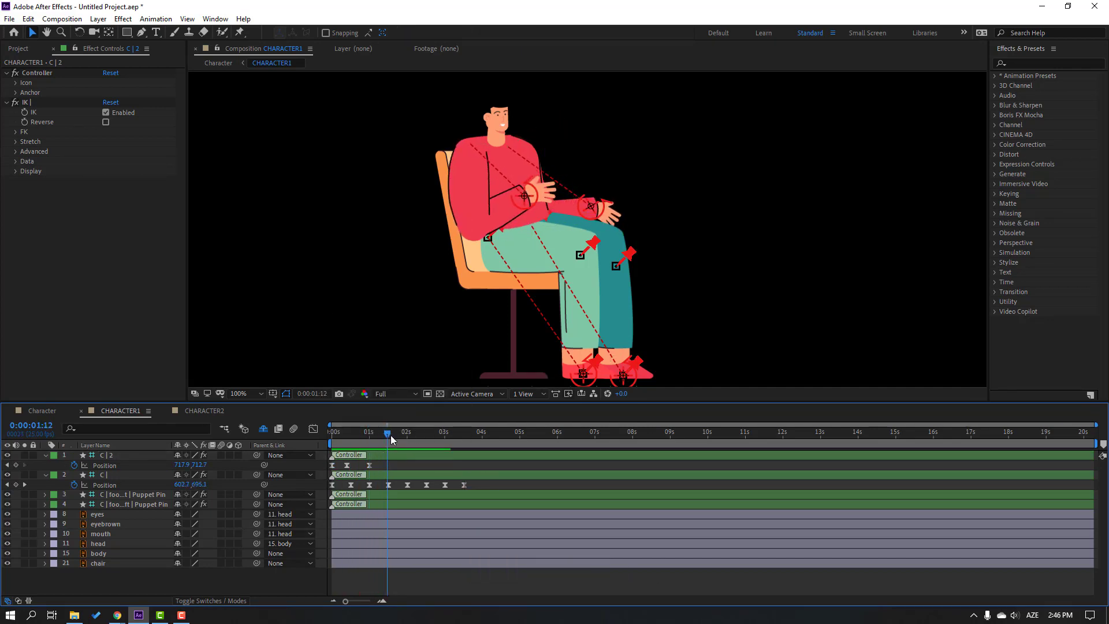
pyautogui.press('space')
# Add C | 2 Position keyframes at 1:12 near 701, 705, at 2:01, and at 2:13 near 707, 694.
pyautogui.moveTo(590, 206); pyautogui.dragTo(582, 202)
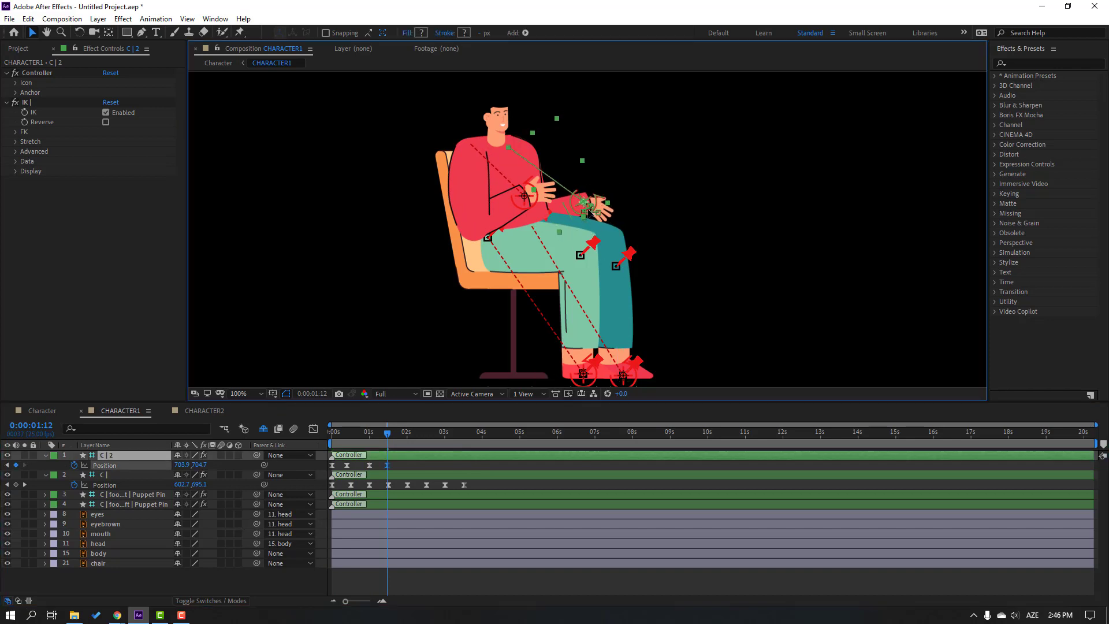
pyautogui.click(408, 432)
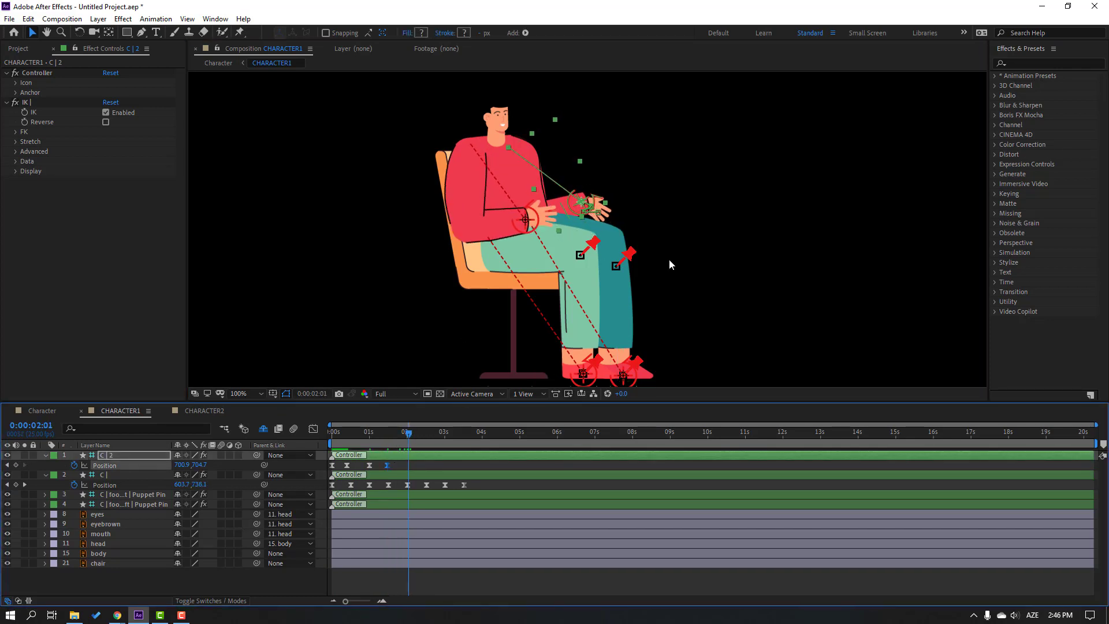
pyautogui.moveTo(598, 216)
pyautogui.mouseDown()
pyautogui.moveTo(616, 219)
pyautogui.moveTo(588, 199)
pyautogui.mouseUp()
pyautogui.click(425, 433)
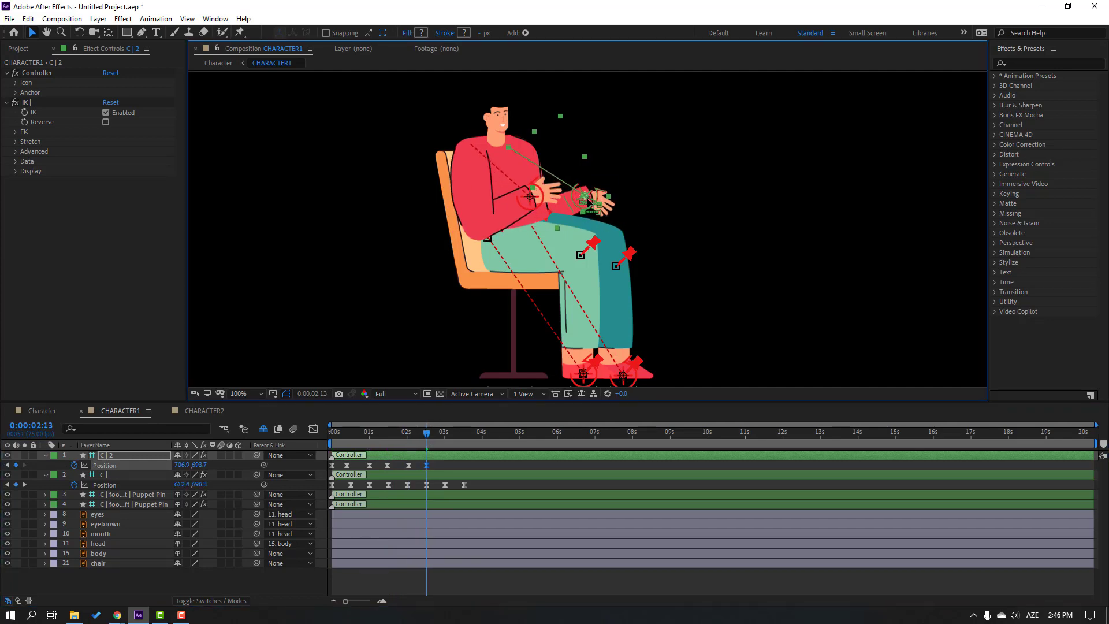
# Add C | 2 Position keyframes moving the far hand to about 724, 705 at 3:01 and about 733, 709 at 3:13.
pyautogui.click(446, 433)
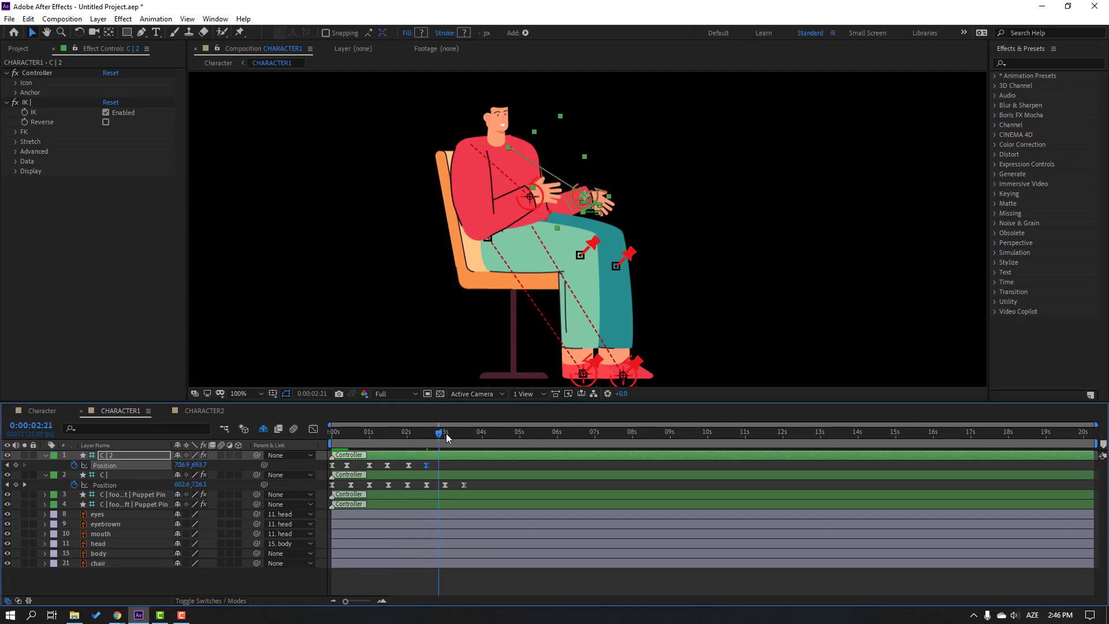
pyautogui.click(587, 206)
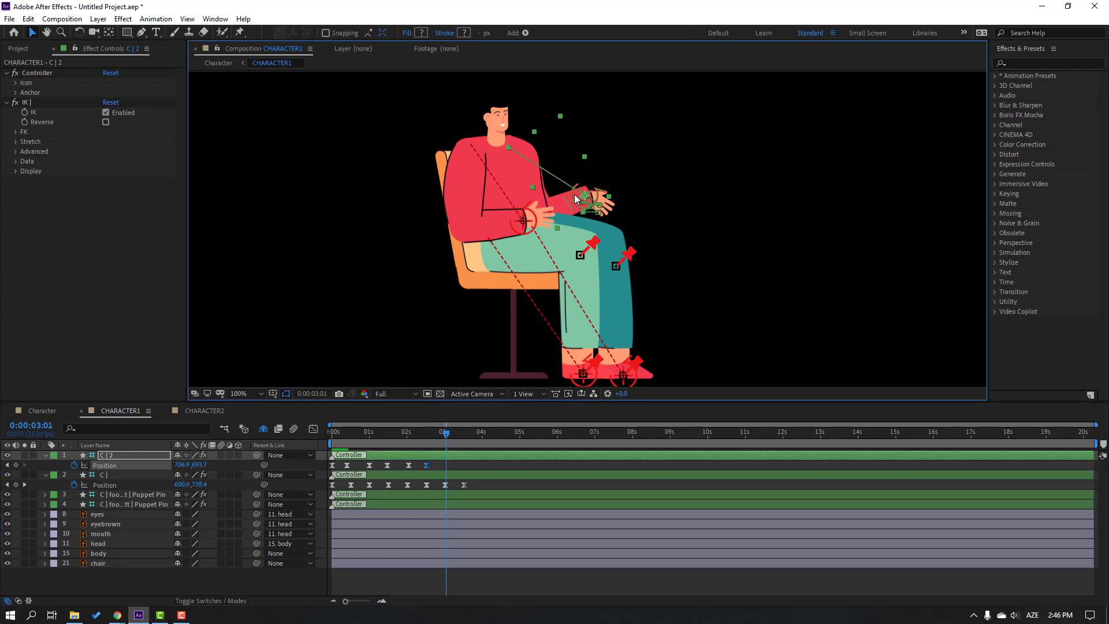
pyautogui.moveTo(579, 199); pyautogui.dragTo(585, 202)
pyautogui.hotkey('ctrl', 'z')
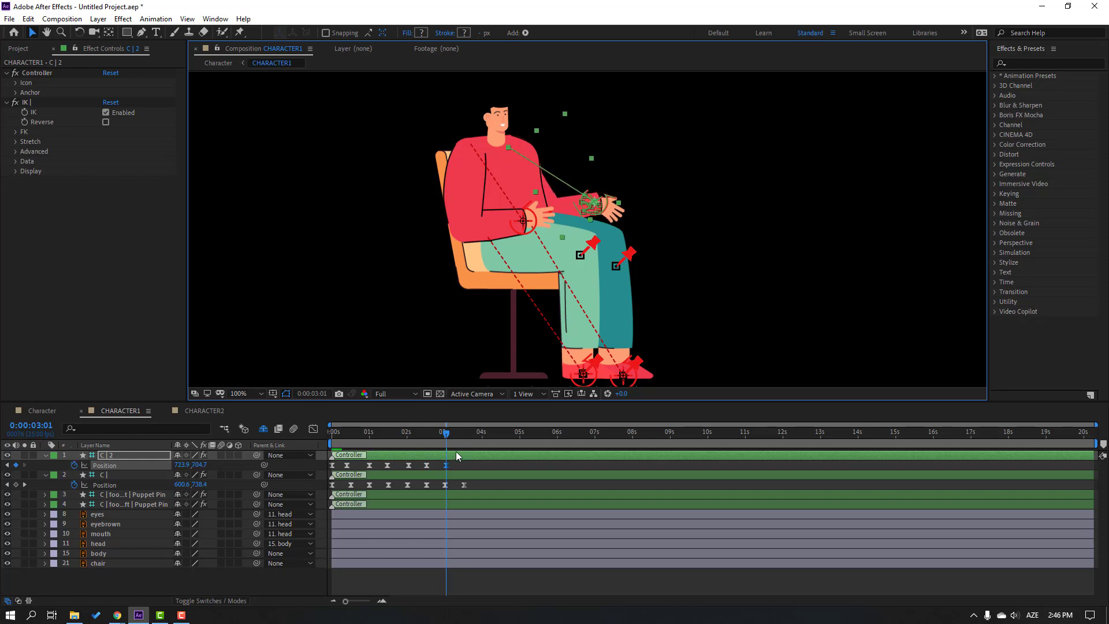
pyautogui.moveTo(458, 434); pyautogui.dragTo(464, 434)
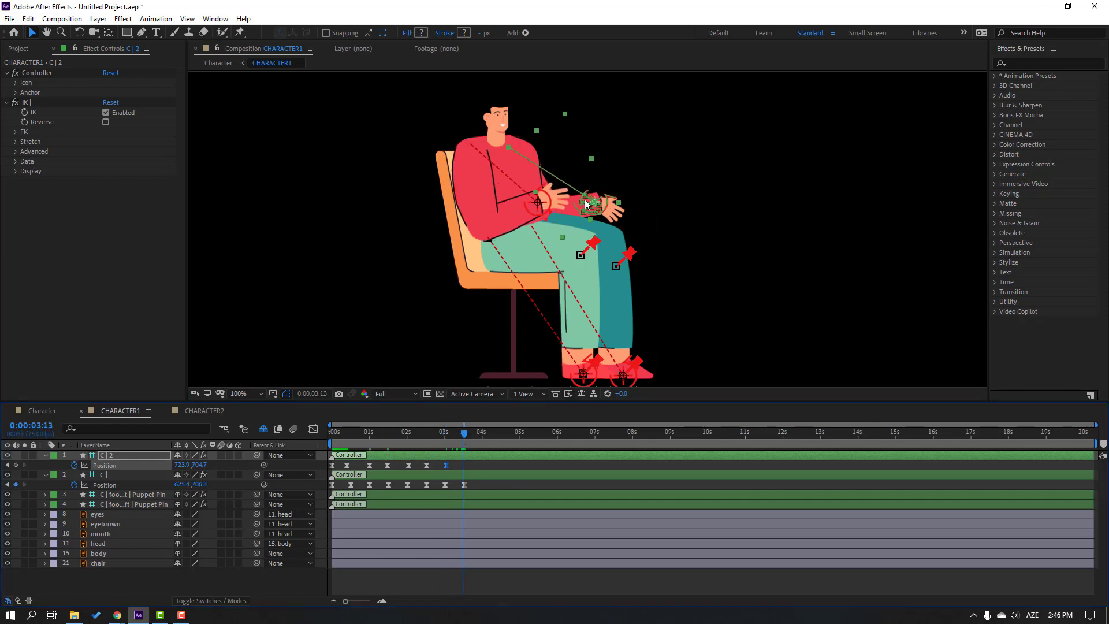
pyautogui.moveTo(592, 196); pyautogui.dragTo(597, 199)
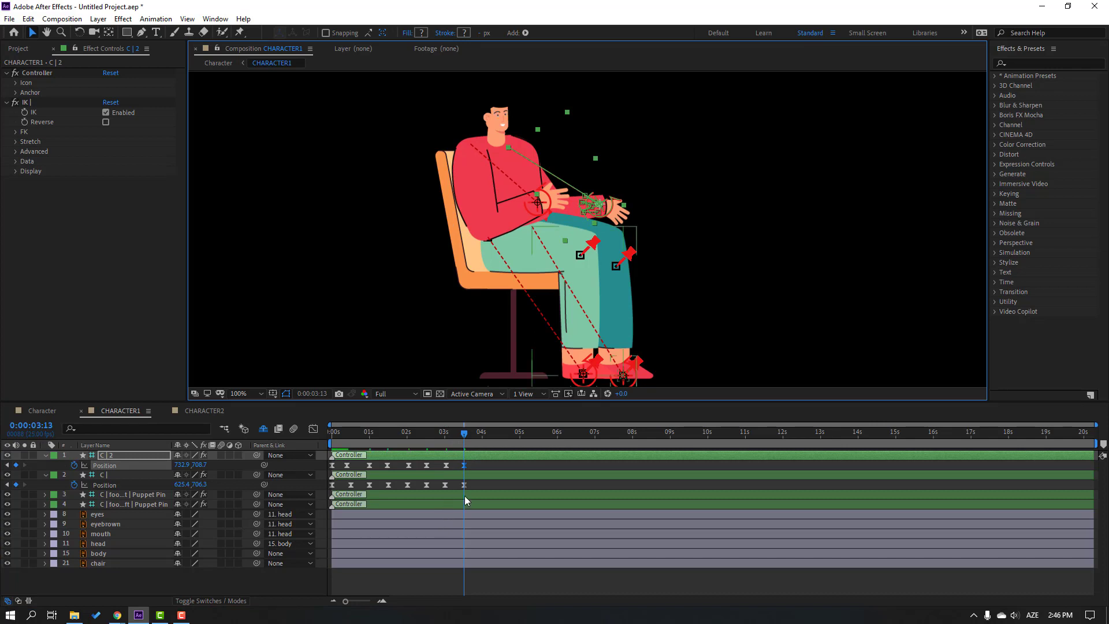
# Set the C | 2 controller's Rotation to 30° and preview the hand animation from the start.
pyautogui.hotkey('alt', 'shift', 'r')
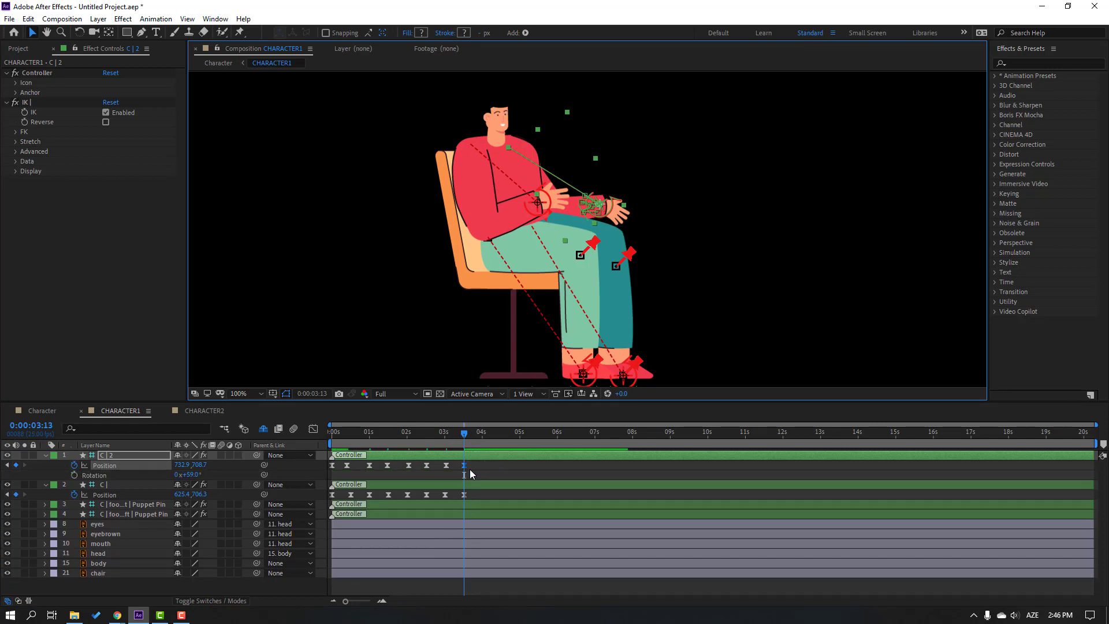
pyautogui.moveTo(191, 474); pyautogui.dragTo(175, 474)
pyautogui.moveTo(463, 433); pyautogui.dragTo(319, 444)
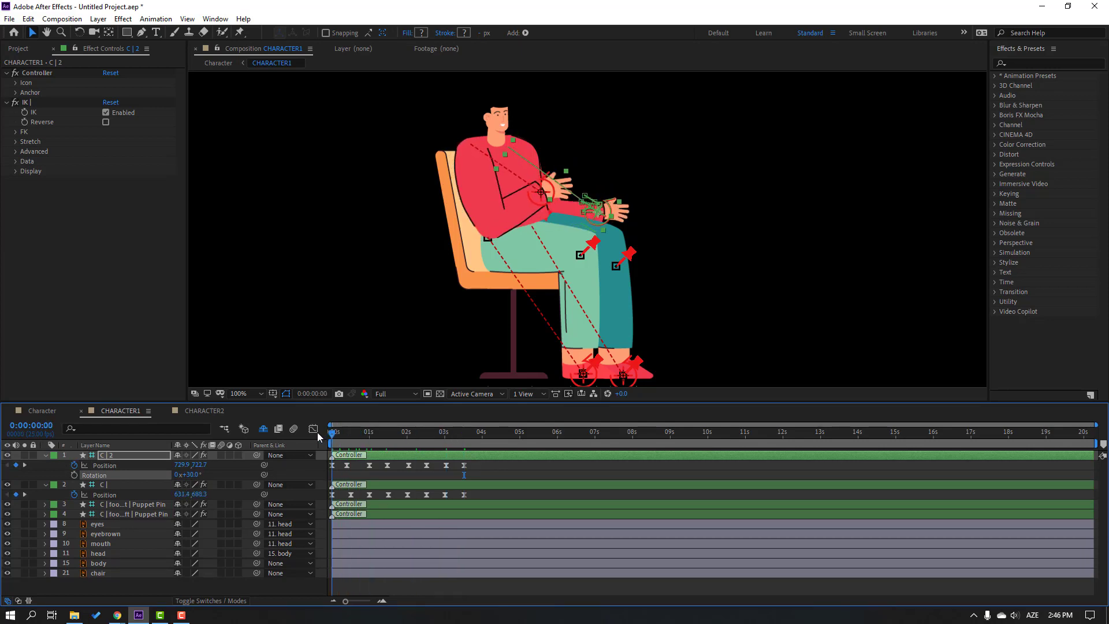
pyautogui.click(505, 473)
pyautogui.press('space')
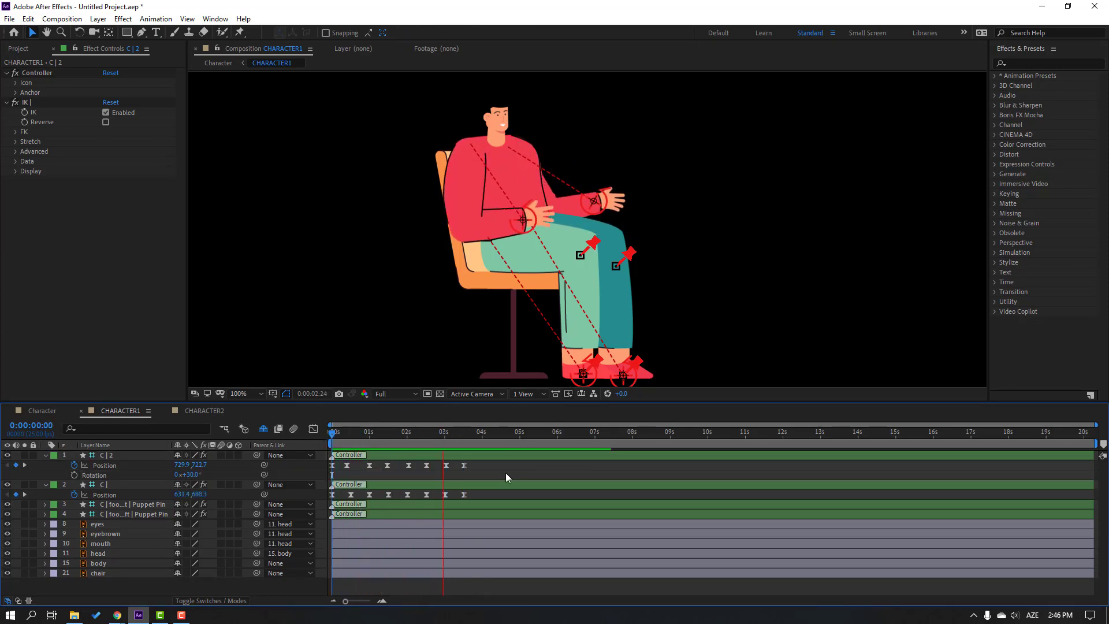
# Keyframe the head layer's Rotation at 0° at 0:00, tilt it at 0:10, and set 8° at 0:20 and -4° at 1:05.
pyautogui.scroll(-1, 434, 263)
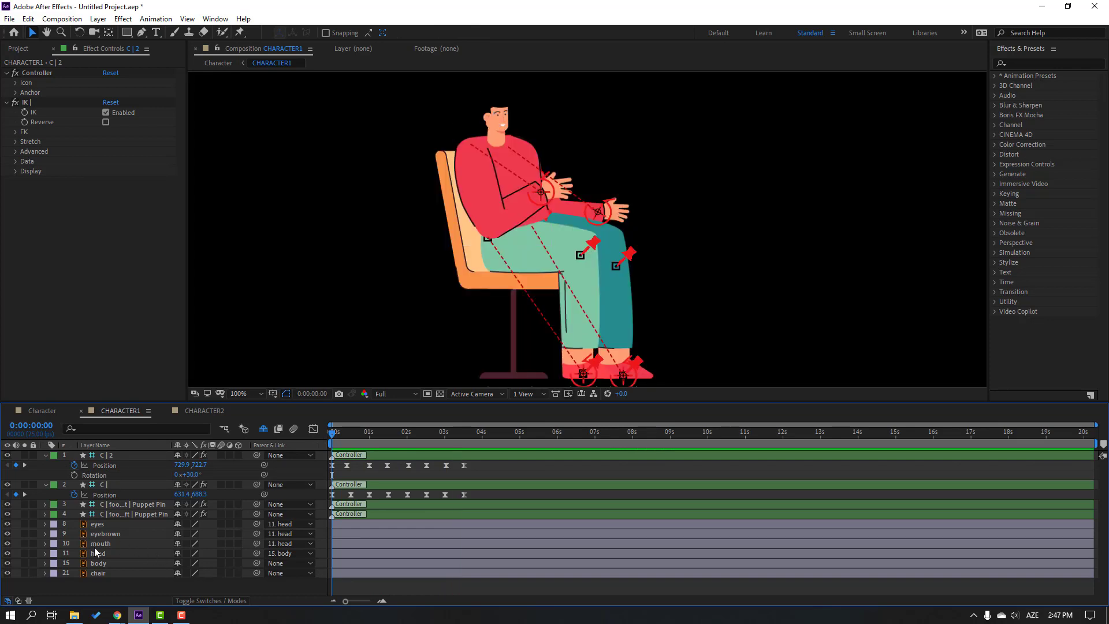
pyautogui.click(96, 552)
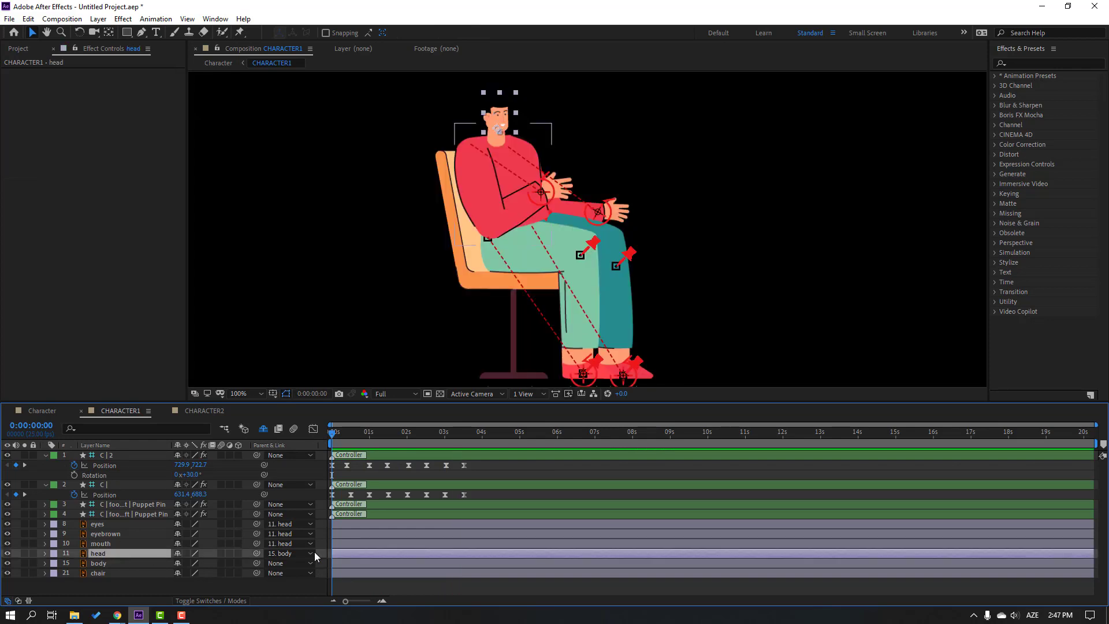
pyautogui.press('r')
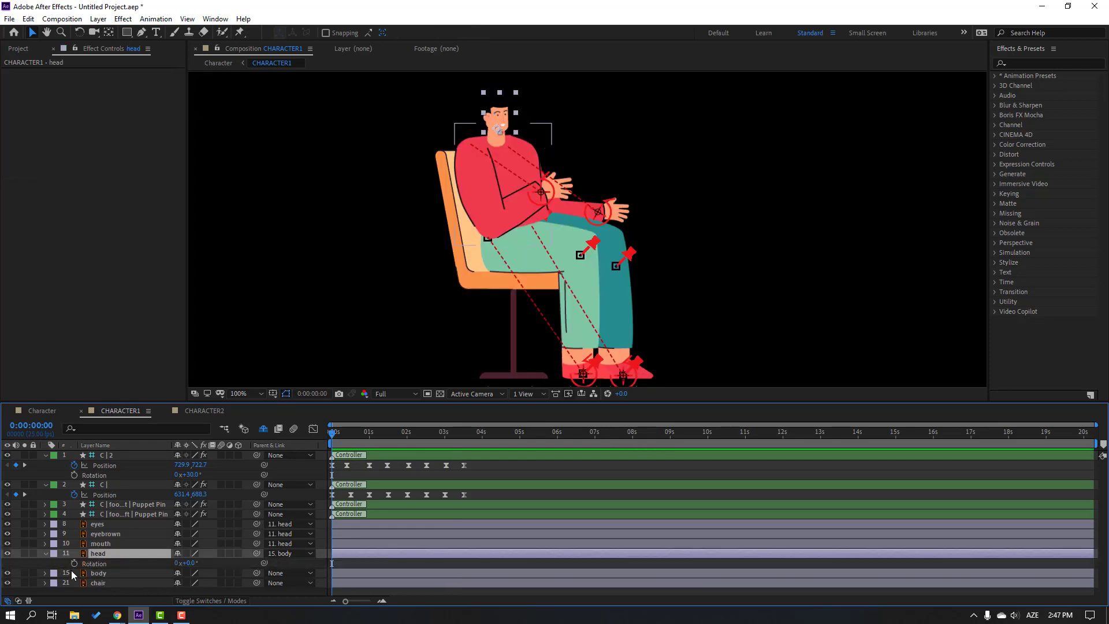
pyautogui.press('k')
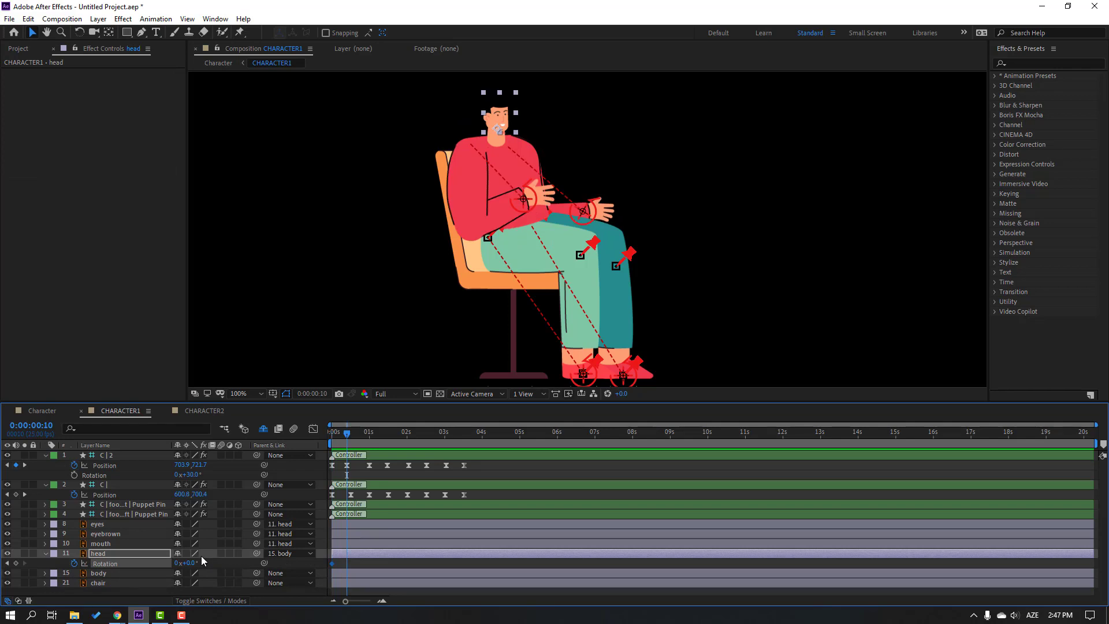
pyautogui.moveTo(188, 568); pyautogui.dragTo(182, 564)
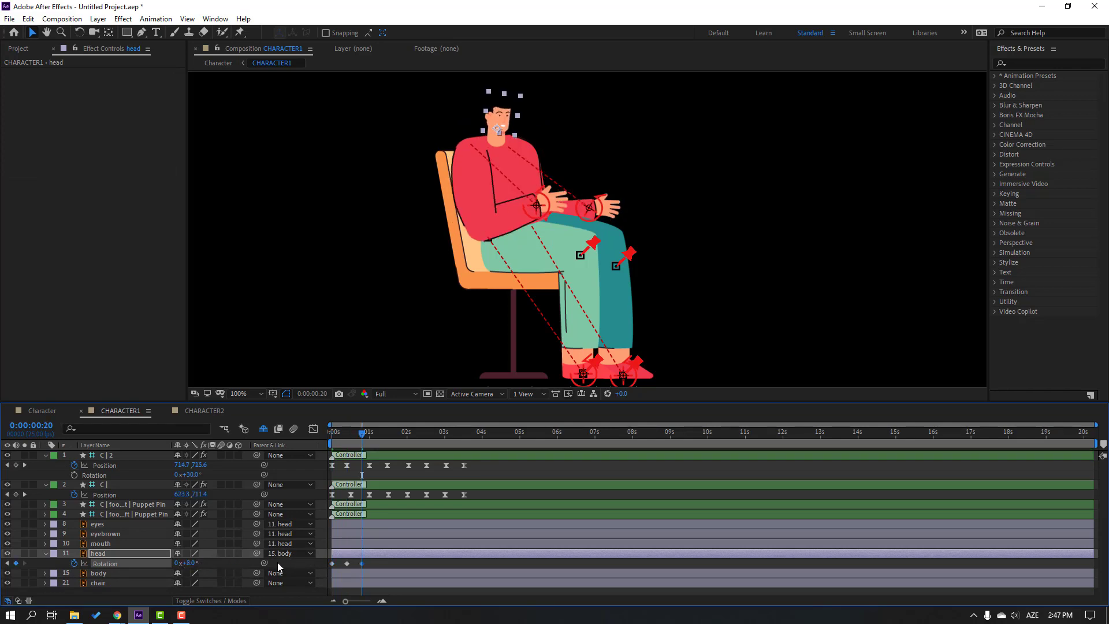
pyautogui.hotkey('shift', 'pagedown')
pyautogui.click(191, 568)
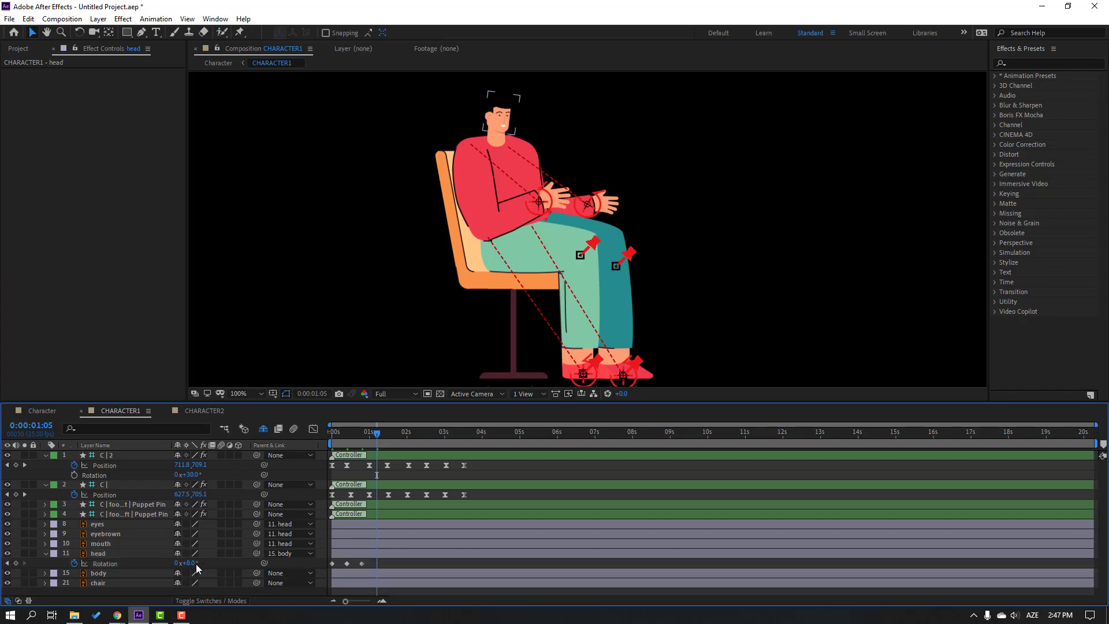
pyautogui.moveTo(191, 563); pyautogui.dragTo(183, 563)
# Apply Easy Ease to the head layer's four Rotation keyframes and preview the head movement.
pyautogui.moveTo(387, 564); pyautogui.dragTo(325, 575)
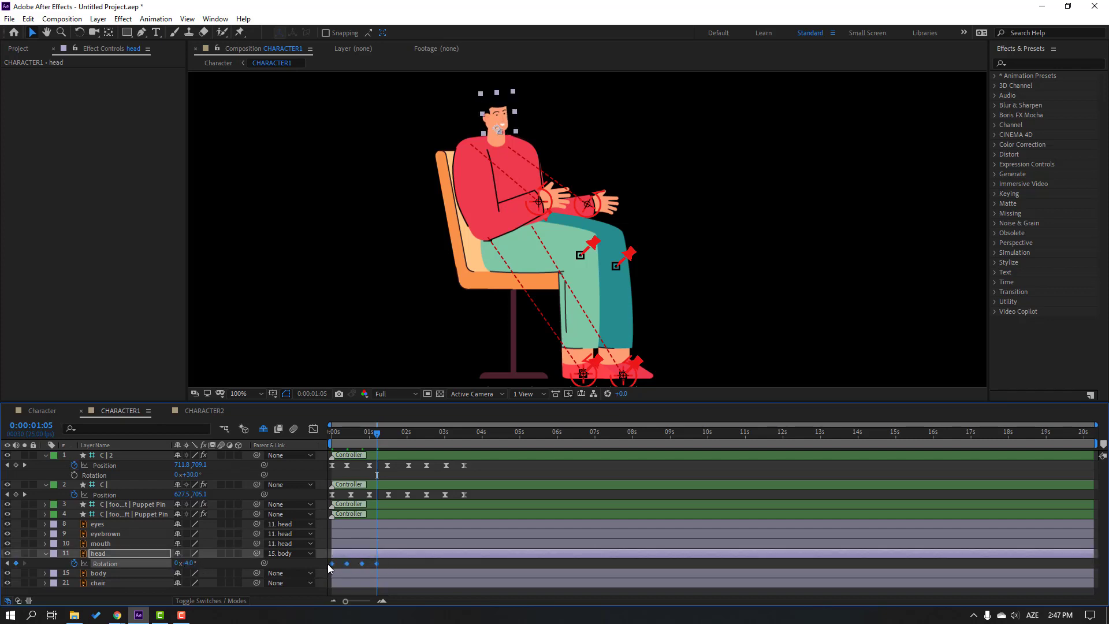
pyautogui.rightClick(332, 563)
pyautogui.moveTo(404, 555)
pyautogui.click(491, 479)
pyautogui.click(417, 563)
pyautogui.press('space')
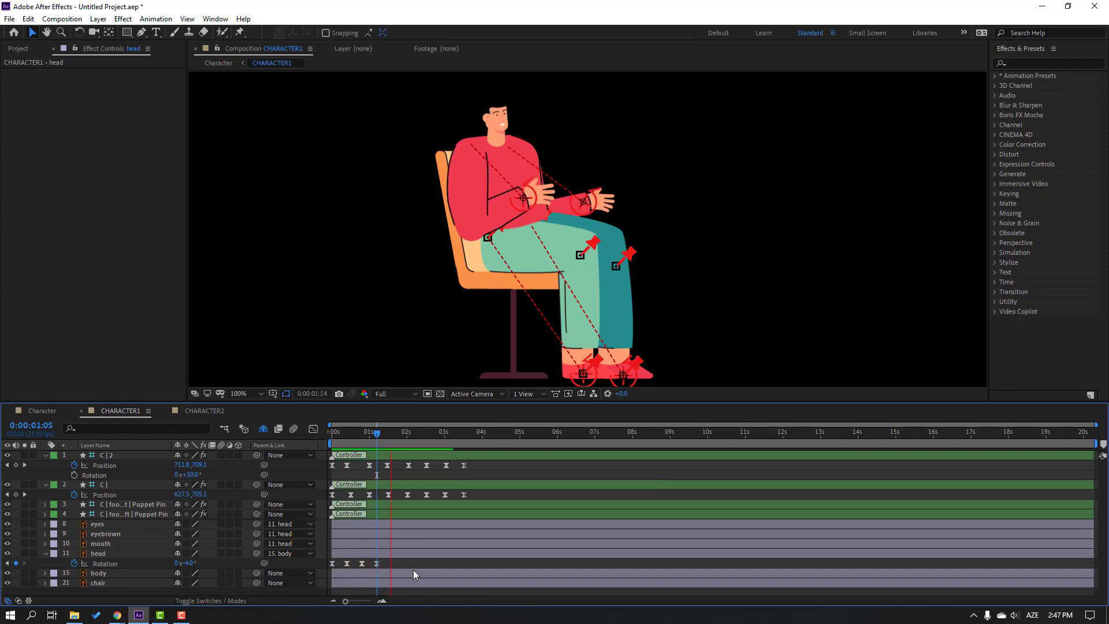
# Hold the head layer's Rotation at -4° with a keyframe at 2:06 and tilt it to 9° at 2:19.
pyautogui.press('space')
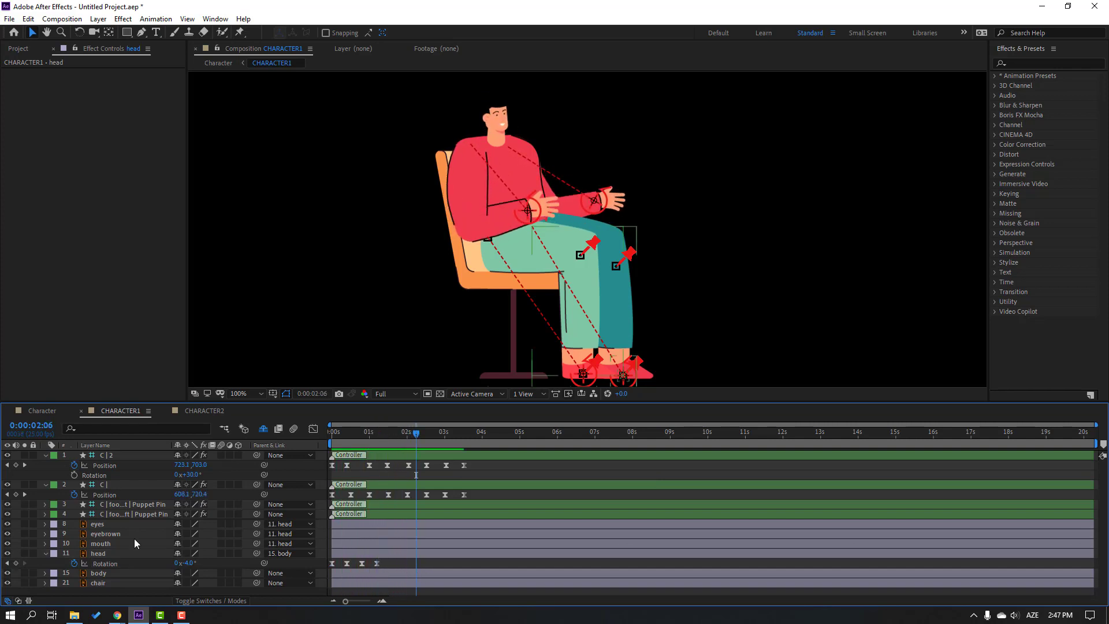
pyautogui.click(16, 563)
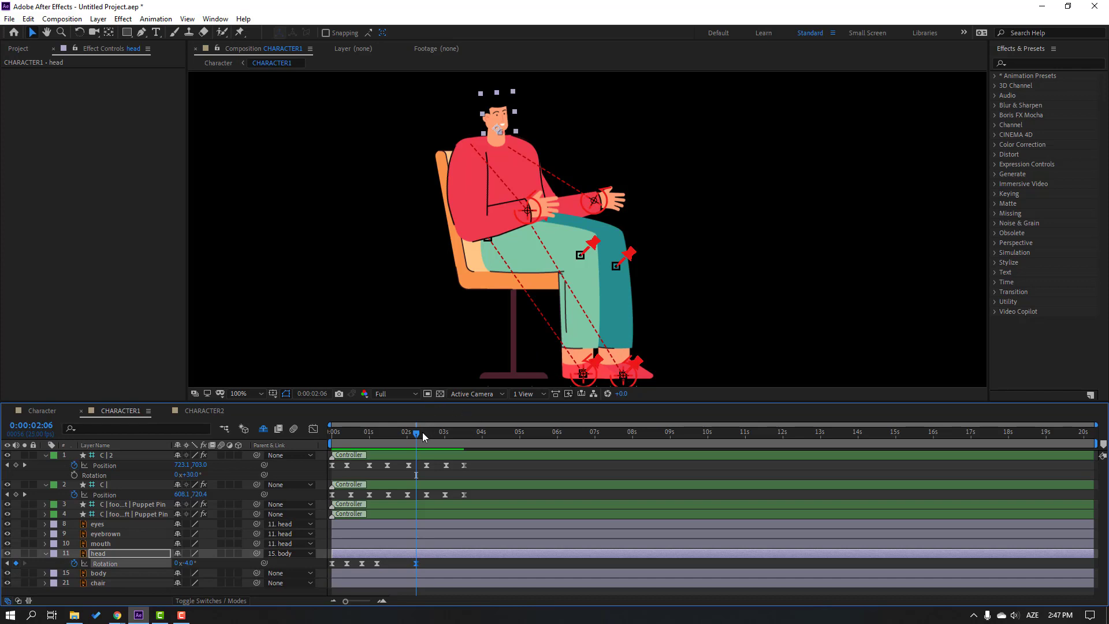
pyautogui.moveTo(428, 437); pyautogui.dragTo(435, 437)
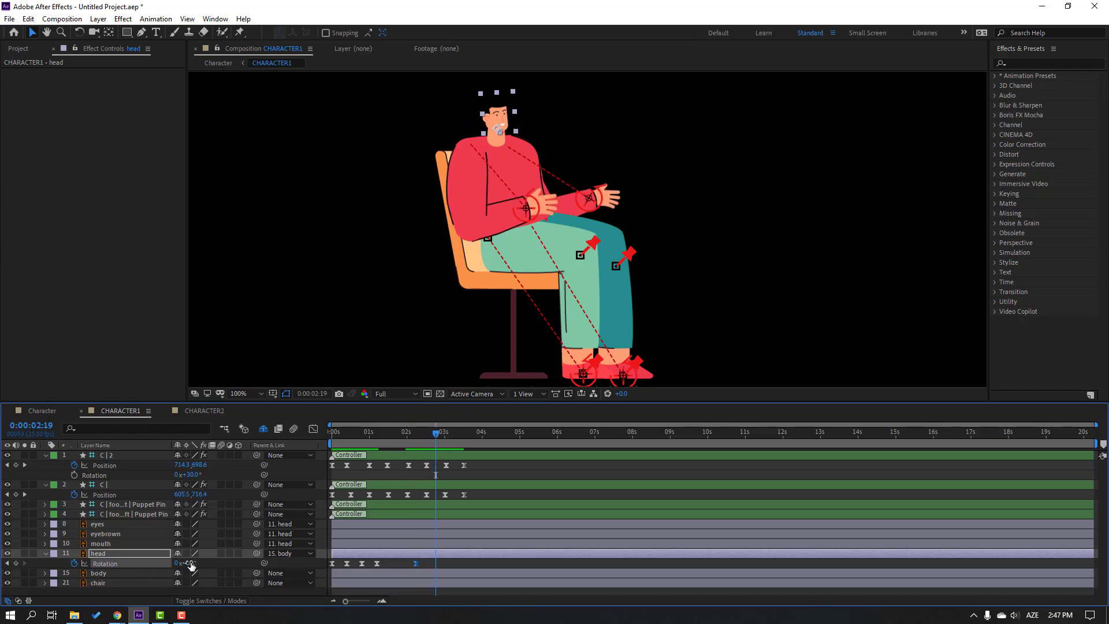
pyautogui.moveTo(191, 564); pyautogui.dragTo(196, 563)
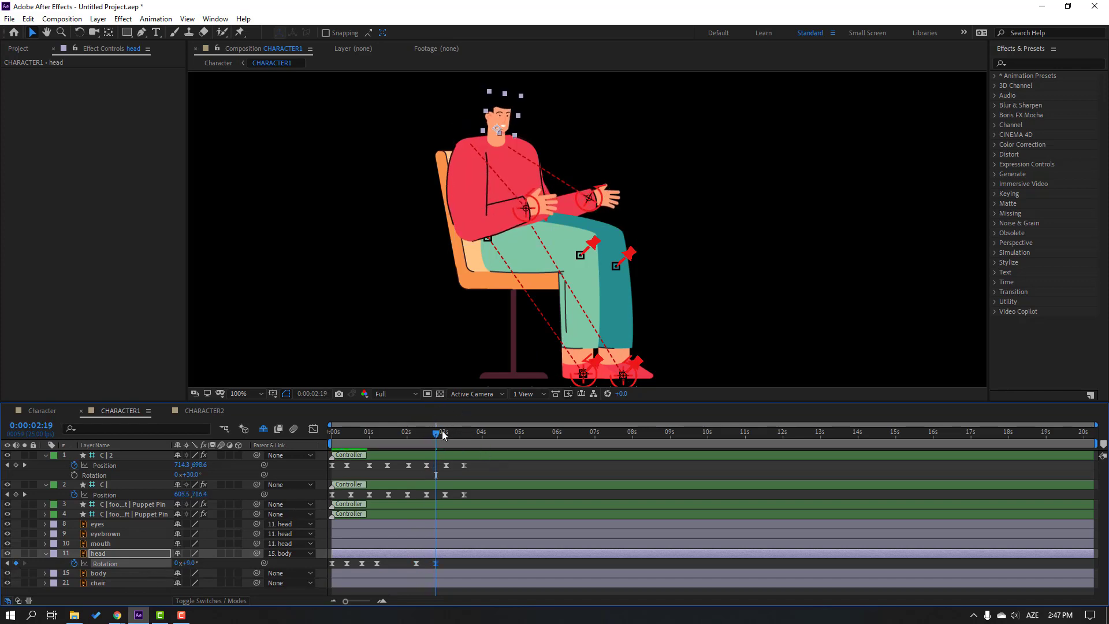
# Add a head Rotation keyframe at about 3:11, set 0° at 3:23, and preview the head movement.
pyautogui.moveTo(444, 435); pyautogui.dragTo(481, 437)
pyautogui.click(191, 563)
pyautogui.write('0')
pyautogui.press('Return')
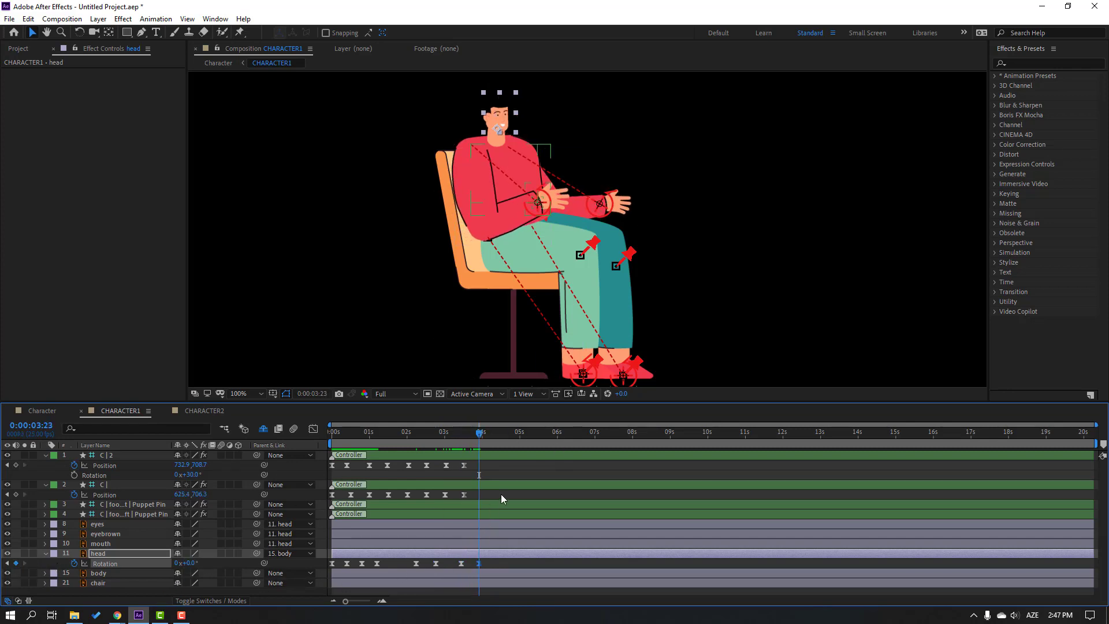
pyautogui.click(501, 493)
pyautogui.press('space')
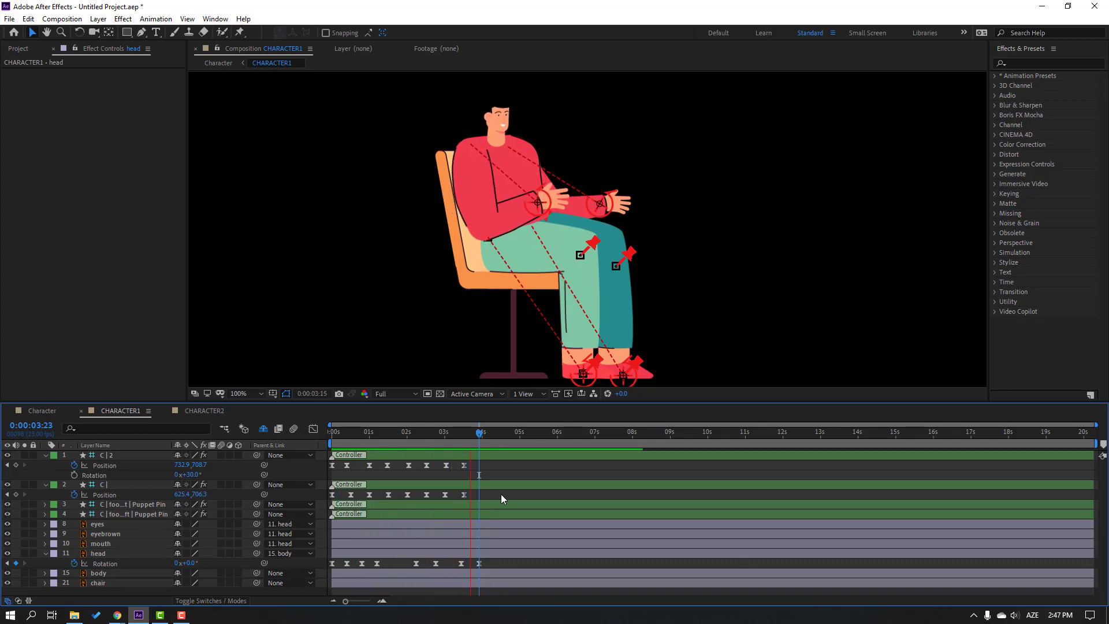
# Keyframe the body layer's Rotation at 0° at 0:00 and 8° at 0:10.
pyautogui.moveTo(462, 434); pyautogui.dragTo(138, 511)
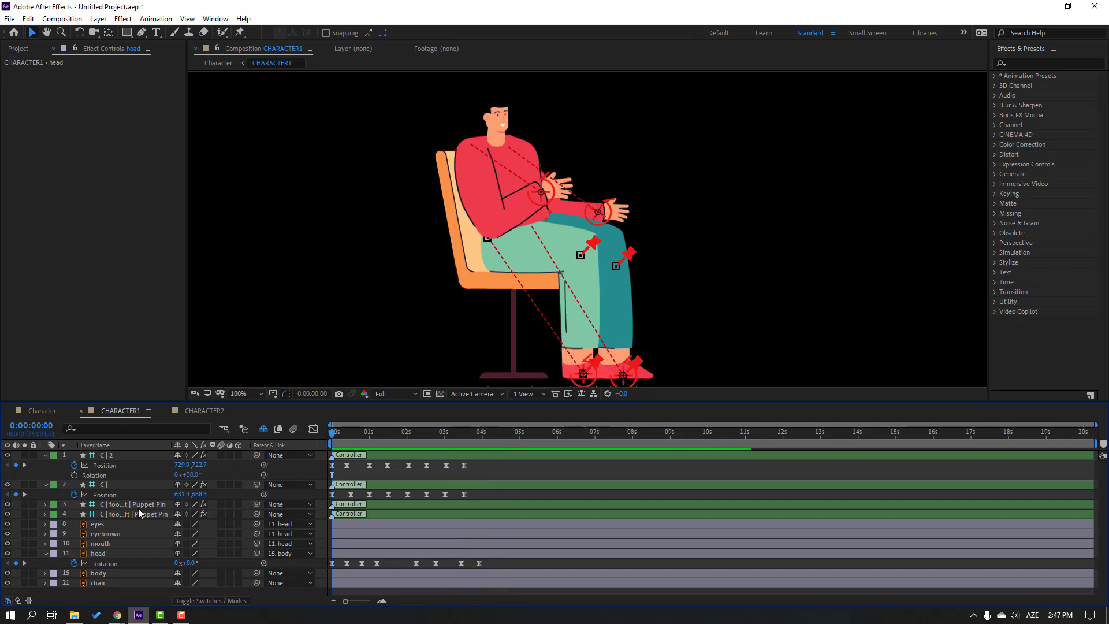
pyautogui.click(98, 573)
pyautogui.press('r')
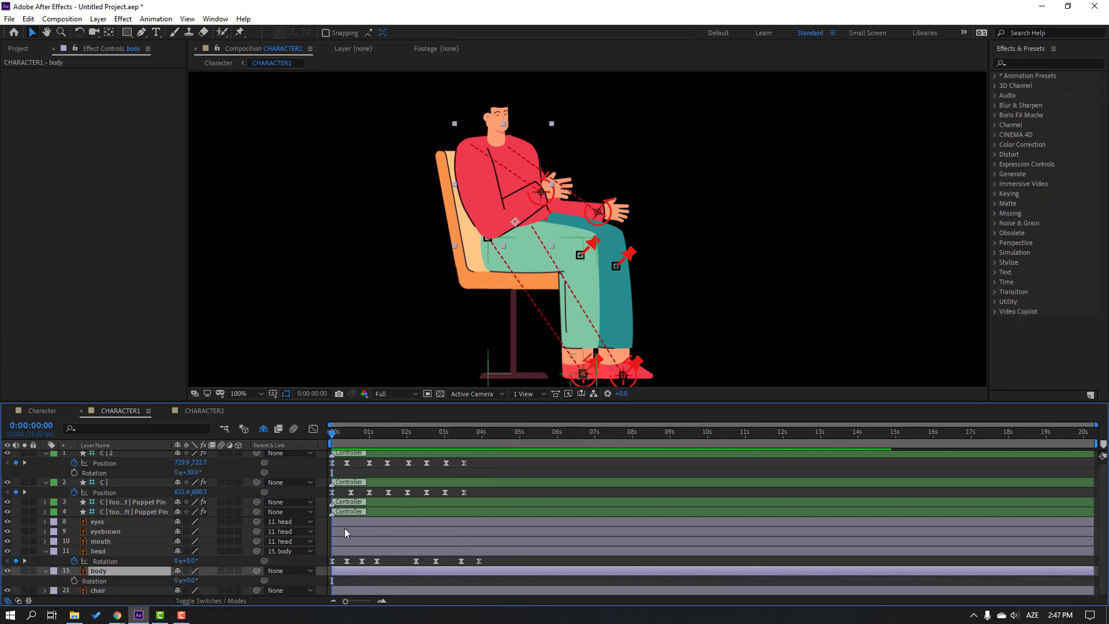
pyautogui.click(74, 580)
pyautogui.hotkey('shift', 'pagedown')
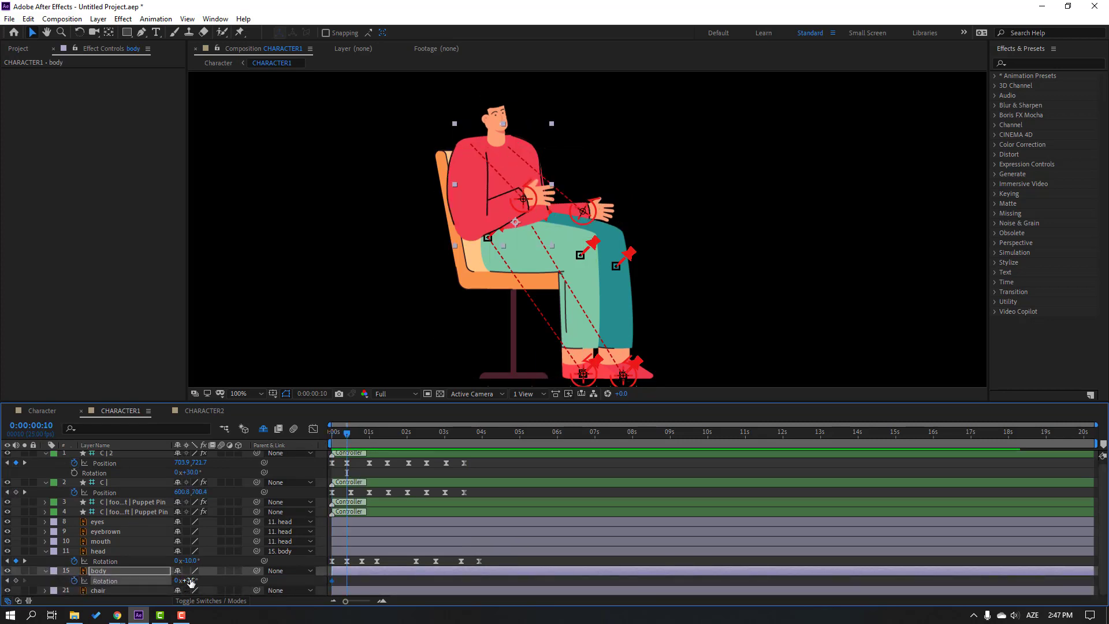
pyautogui.moveTo(186, 581); pyautogui.dragTo(192, 579)
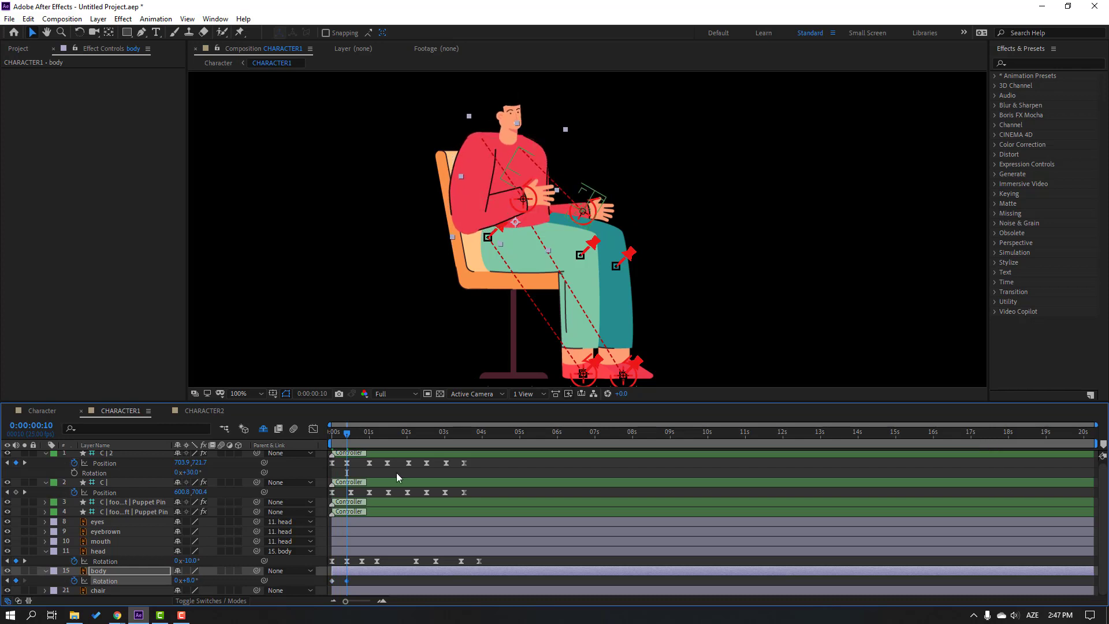
# Hold the body's Rotation at 1:05, lean it back to -5° at about 1:17, hold to about 2:16, and set 0° at 3:01.
pyautogui.moveTo(341, 439); pyautogui.dragTo(378, 437)
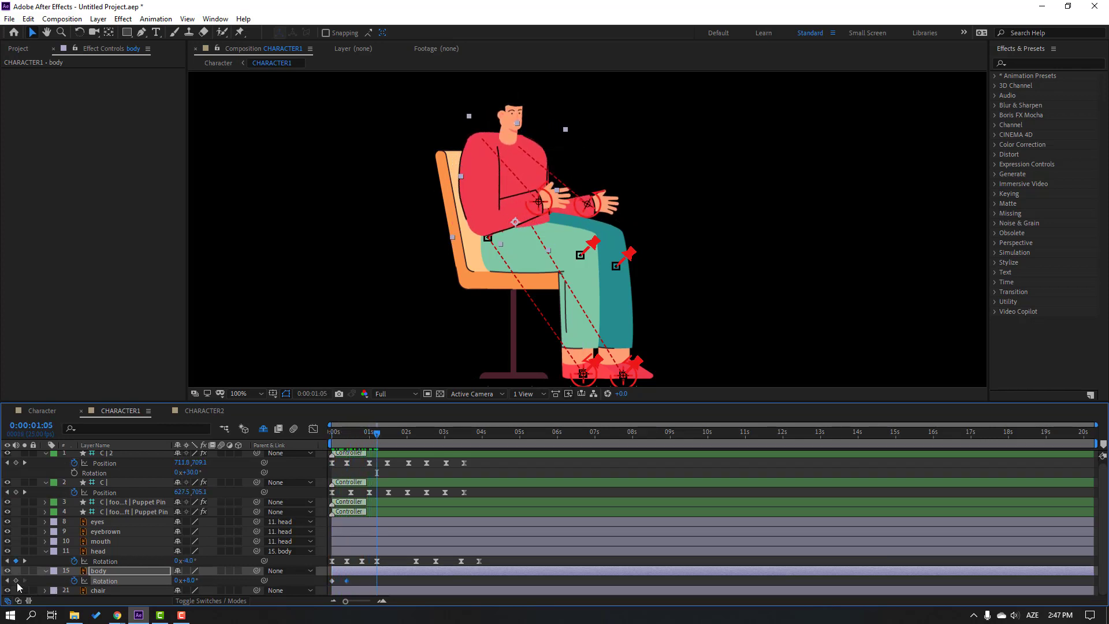
pyautogui.click(15, 580)
pyautogui.moveTo(384, 438); pyautogui.dragTo(397, 438)
pyautogui.moveTo(186, 580); pyautogui.dragTo(184, 584)
pyautogui.moveTo(363, 432); pyautogui.dragTo(446, 442)
pyautogui.click(187, 580)
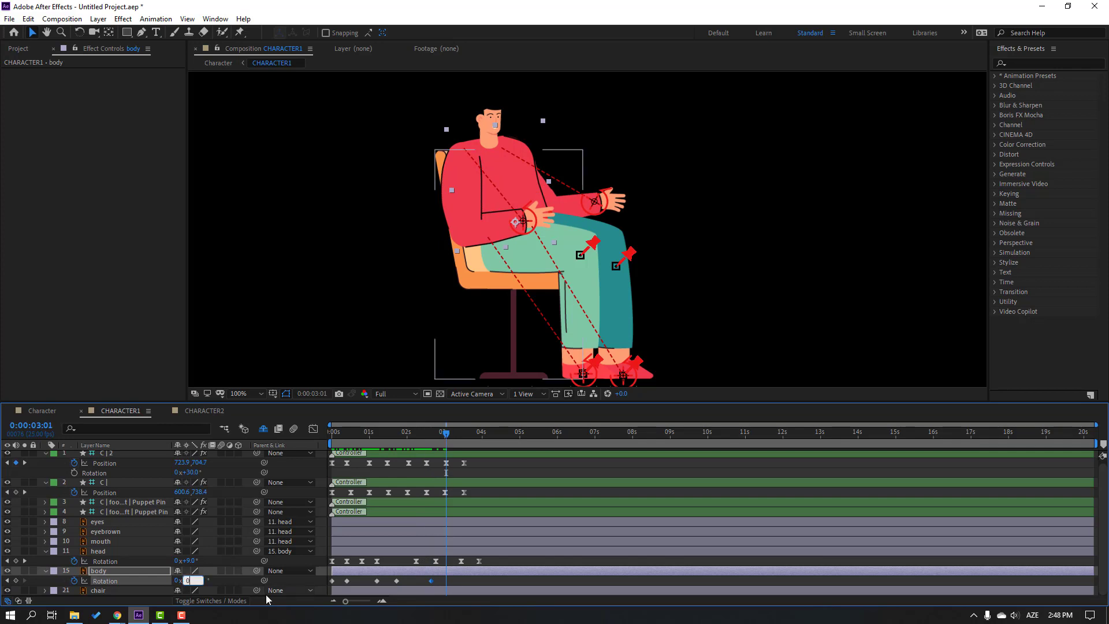
pyautogui.write('0')
pyautogui.press('Return')
# Apply Easy Ease to all the body layer's Rotation keyframes and preview the animation.
pyautogui.moveTo(470, 585); pyautogui.dragTo(328, 588)
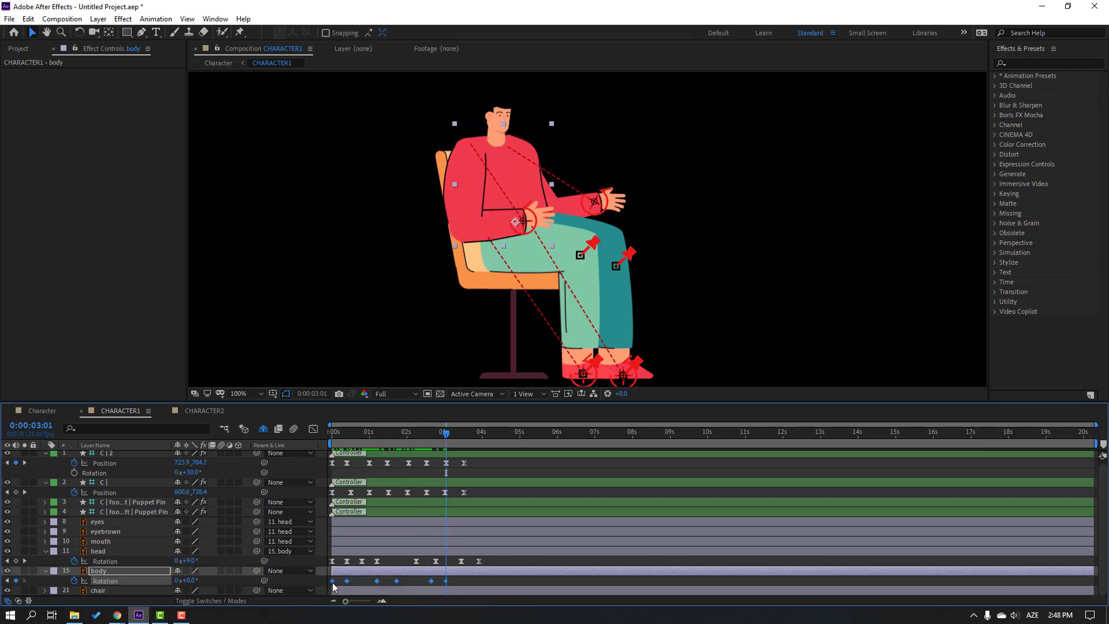
pyautogui.rightClick(333, 586)
pyautogui.moveTo(384, 603)
pyautogui.click(536, 500)
pyautogui.click(538, 488)
pyautogui.press('space')
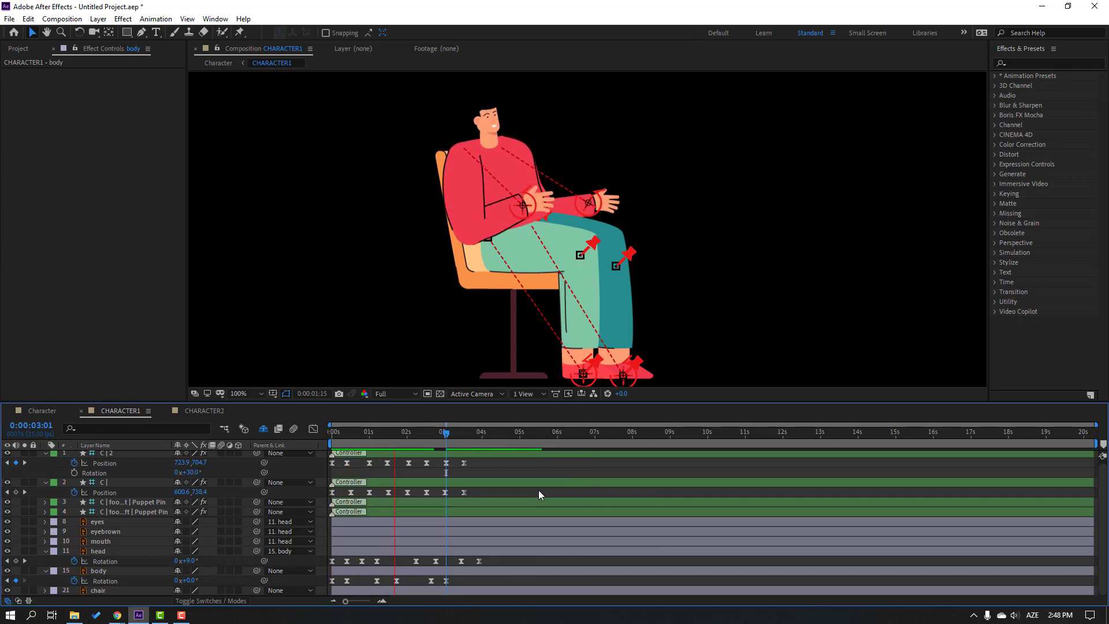
# Preview the full office scene in the Character composition and review the seated character's motion in CHARACTER1.
pyautogui.click(40, 410)
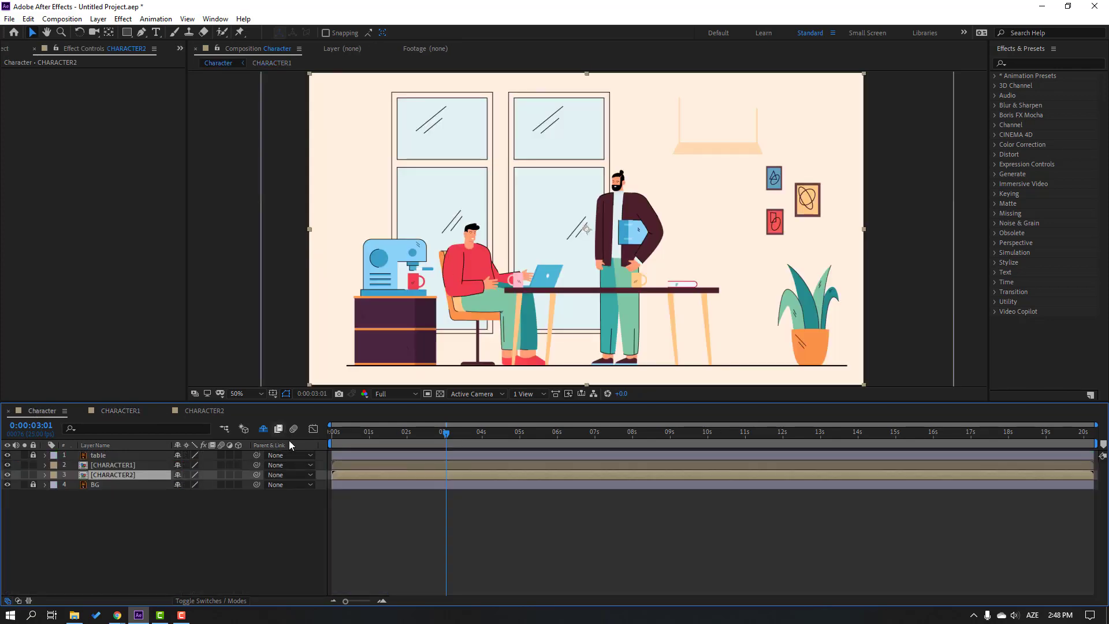
pyautogui.press('space')
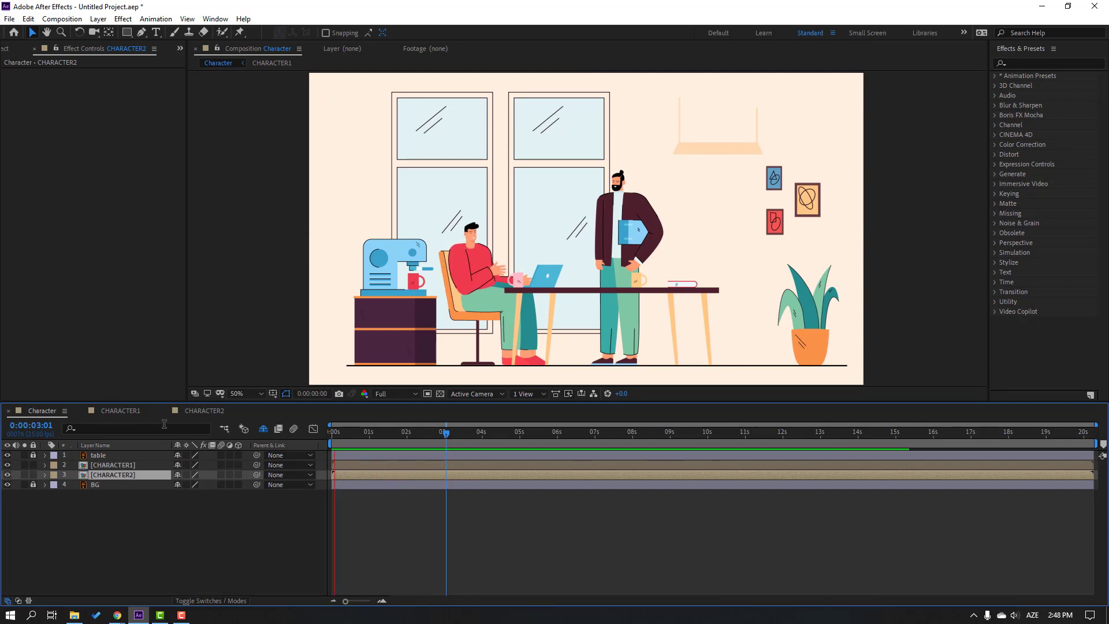
pyautogui.click(116, 412)
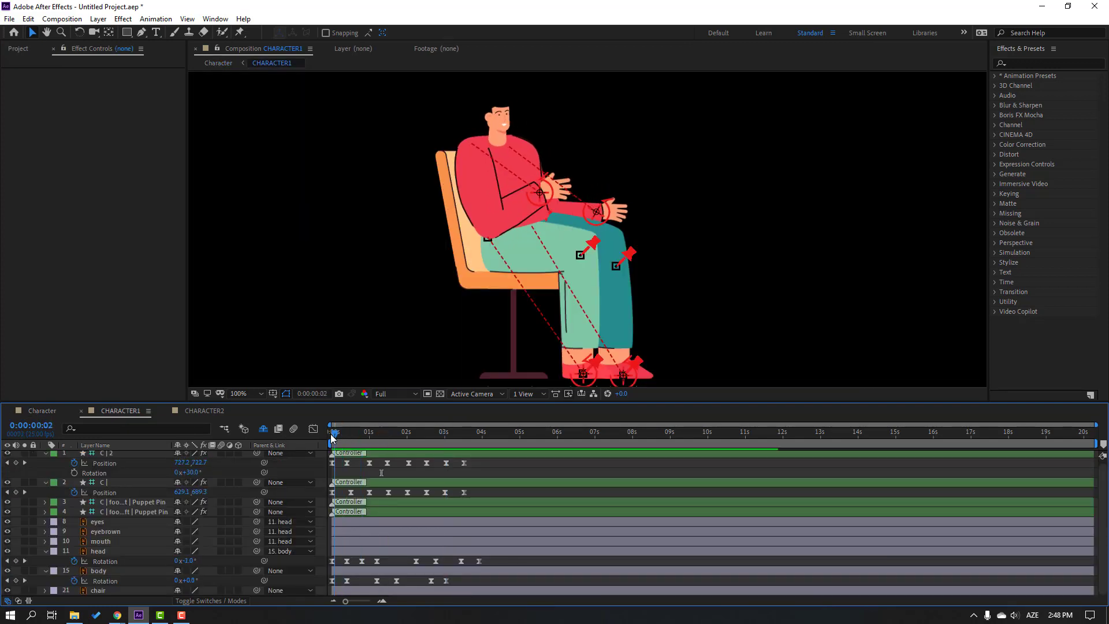
pyautogui.moveTo(332, 437); pyautogui.dragTo(421, 432)
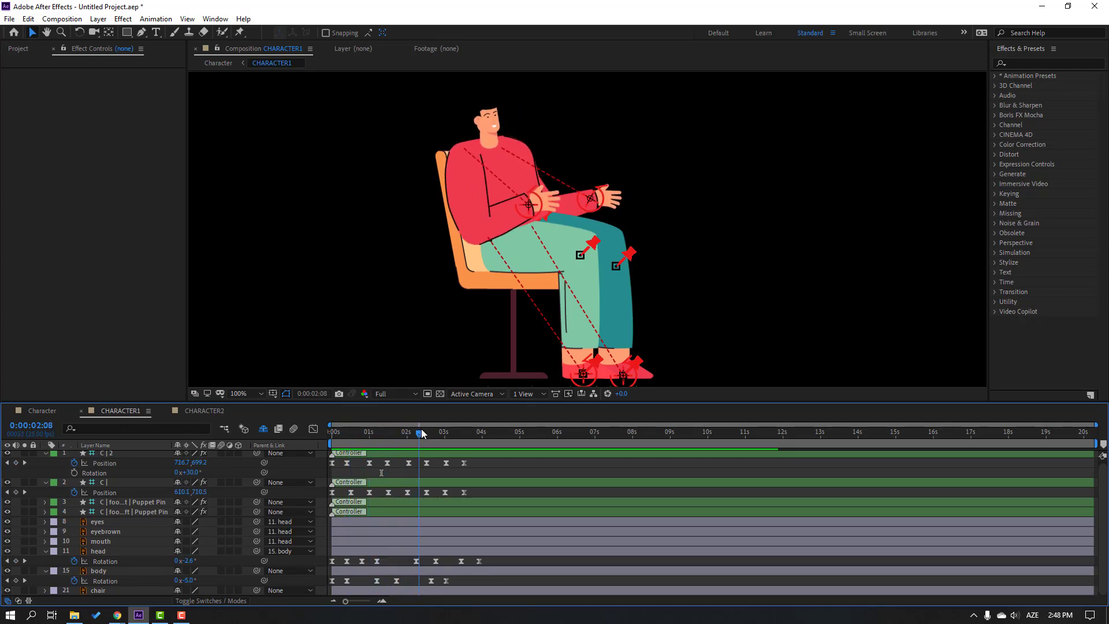
pyautogui.press('space')
# Keyframe the mouth layer's Scale at 100% at 0:07 with its proportions unlinked.
pyautogui.click(101, 541)
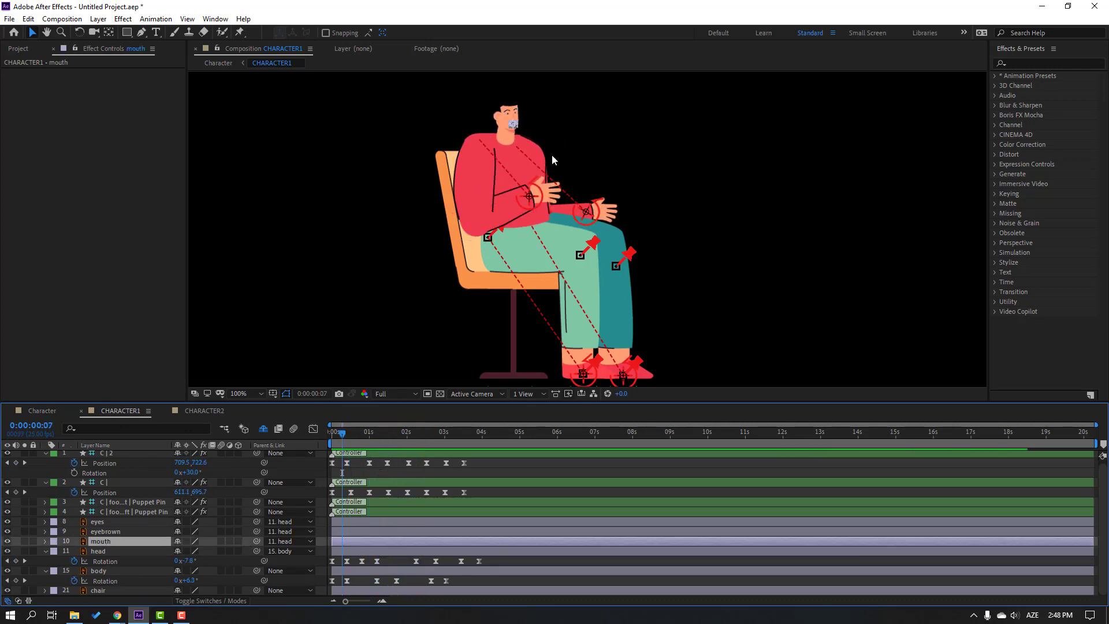
pyautogui.scroll(6, 612, 243)
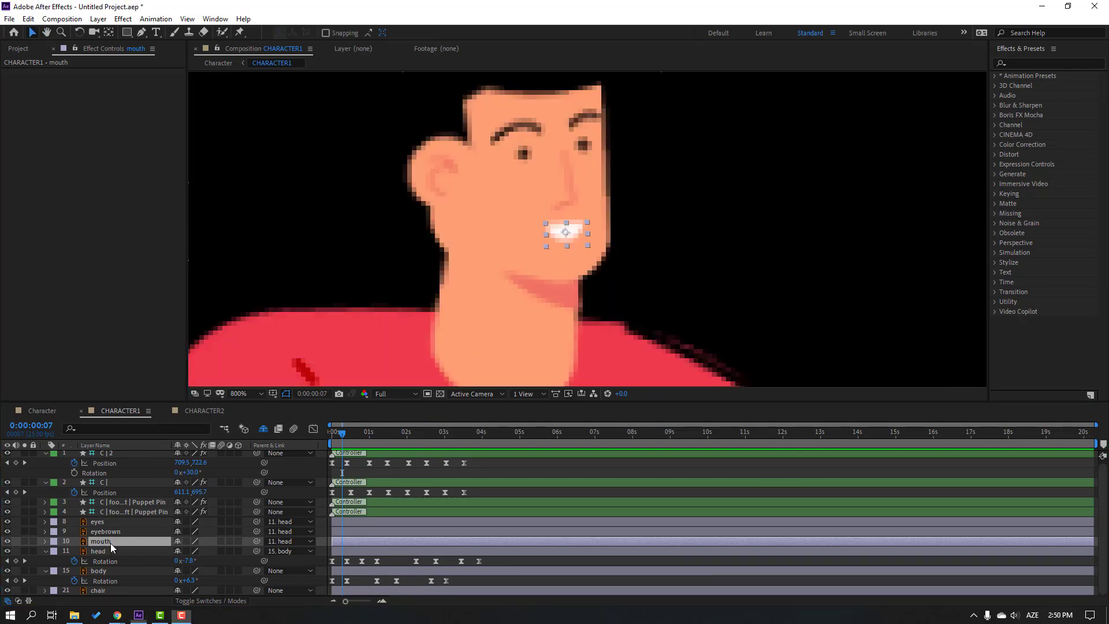
pyautogui.click(110, 541)
pyautogui.press('s')
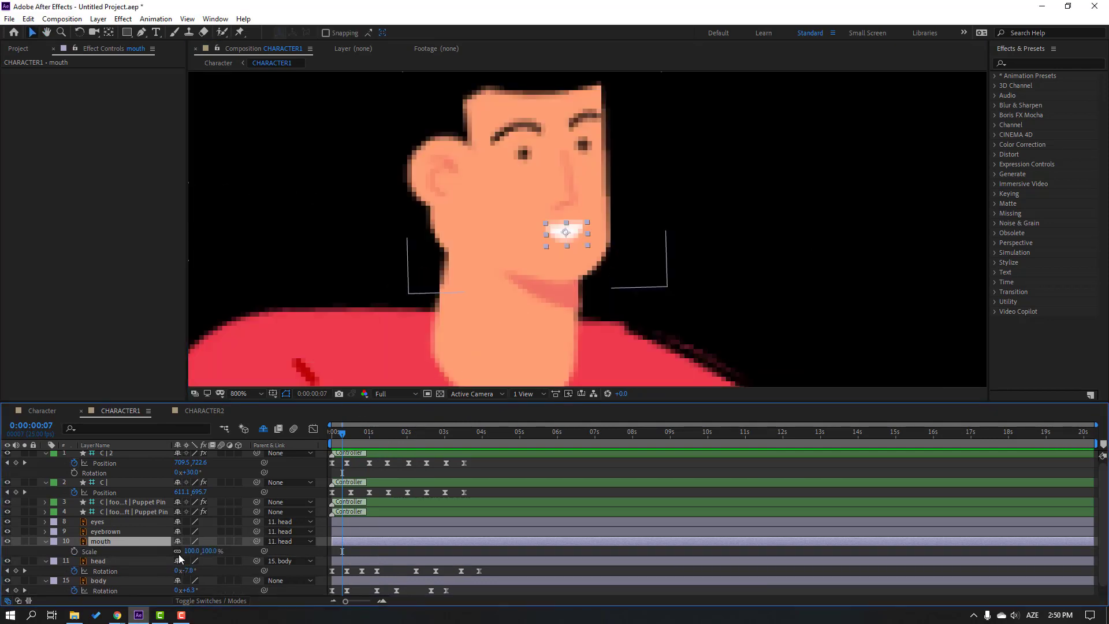
pyautogui.click(74, 552)
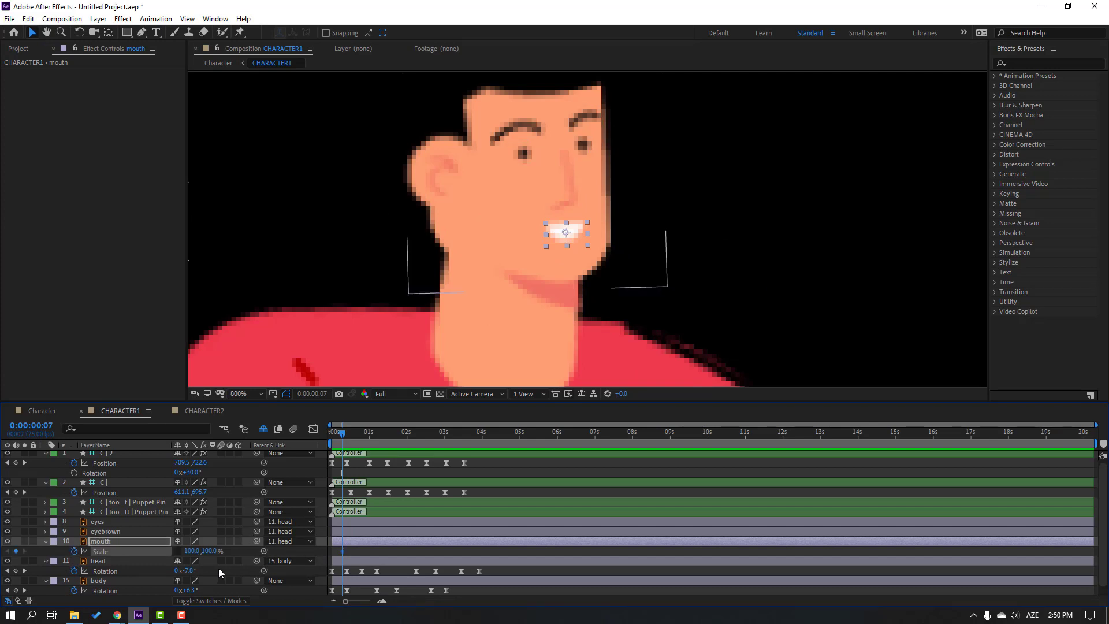
# Close the mouth at 0:10 by setting its vertical Scale to 10% while keeping the width at 100%.
pyautogui.press('pagedown')
pyautogui.press('pagedown')
pyautogui.press('pagedown')
pyautogui.moveTo(211, 551); pyautogui.dragTo(206, 550)
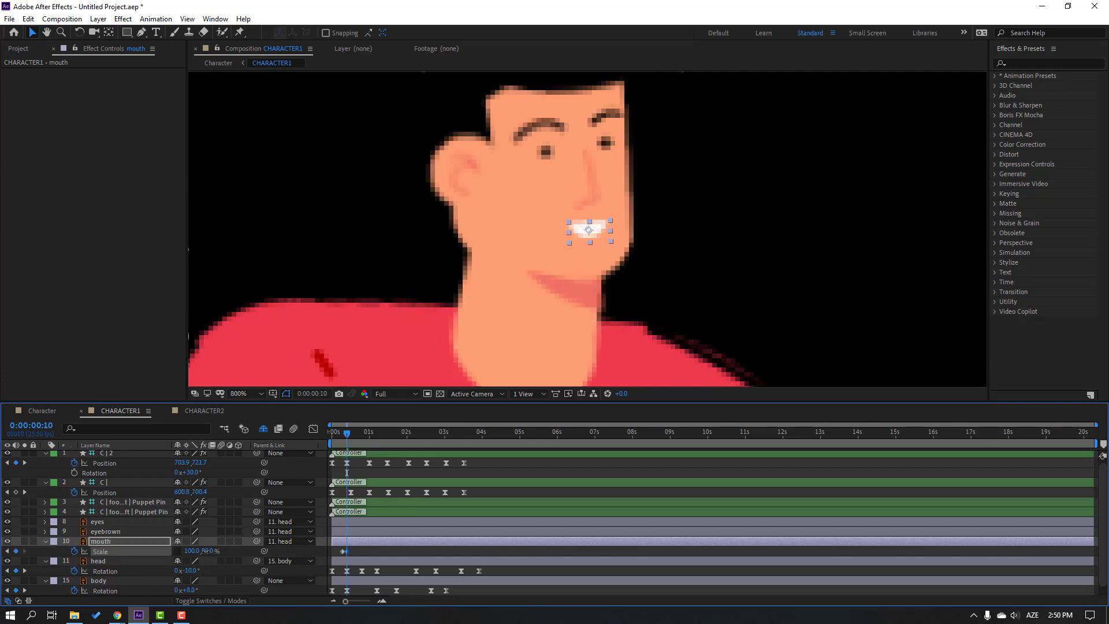
pyautogui.write('5')
pyautogui.press('Return')
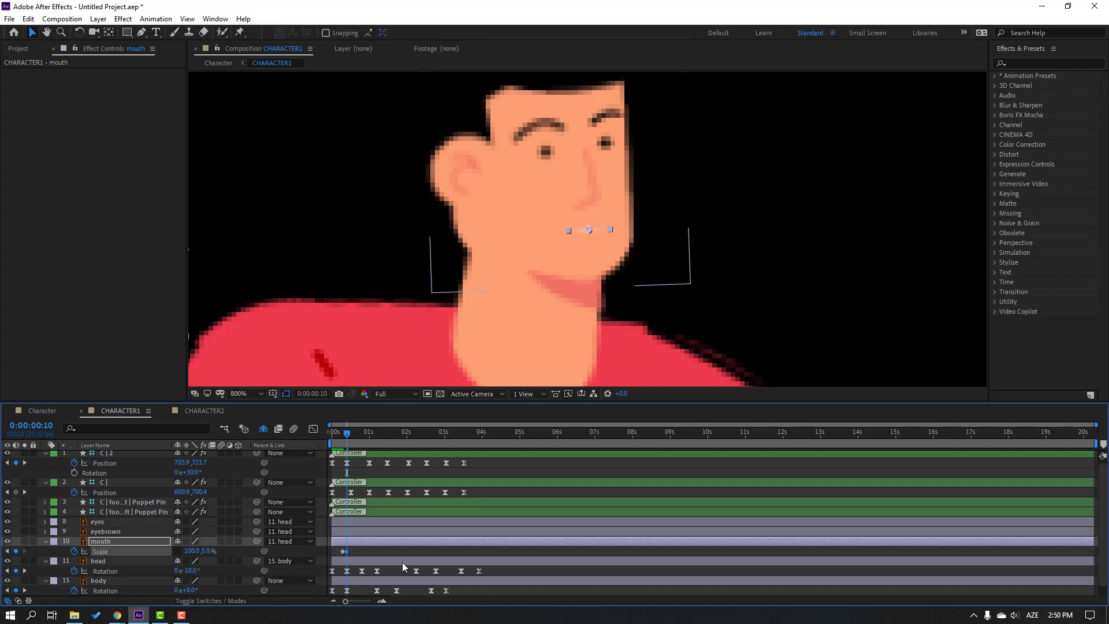
pyautogui.click(207, 552)
pyautogui.write('10')
pyautogui.press('Return')
pyautogui.click(382, 554)
pyautogui.scroll(-3, 400, 216)
pyautogui.scroll(3, 355, 242)
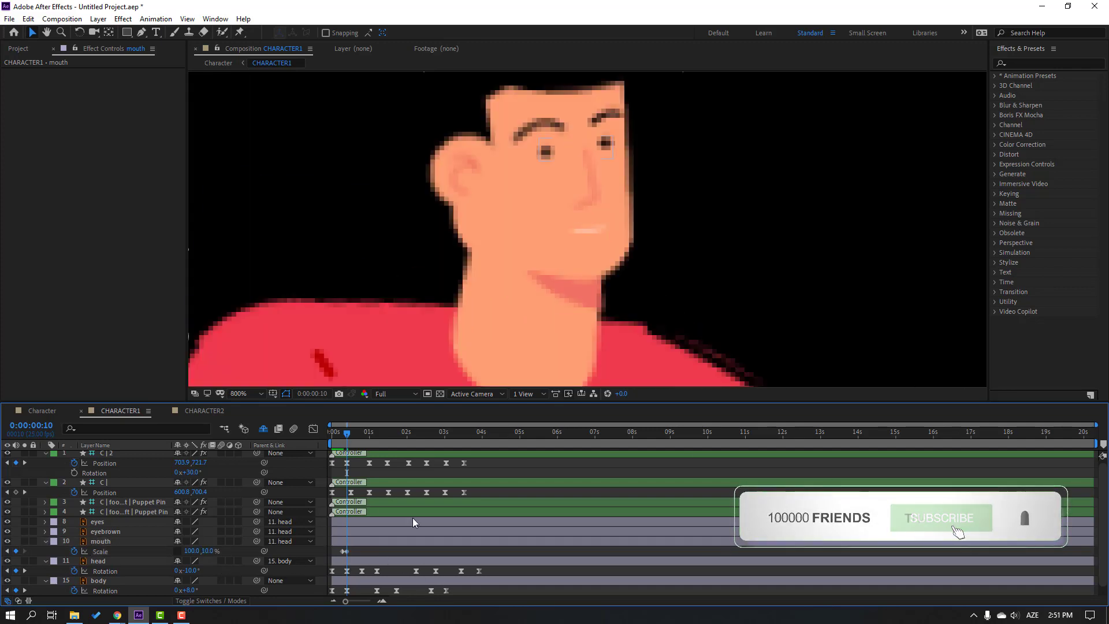
# Reopen the mouth at 0:13 by setting its vertical Scale to 100%.
pyautogui.press('pagedown')
pyautogui.press('pagedown')
pyautogui.press('pagedown')
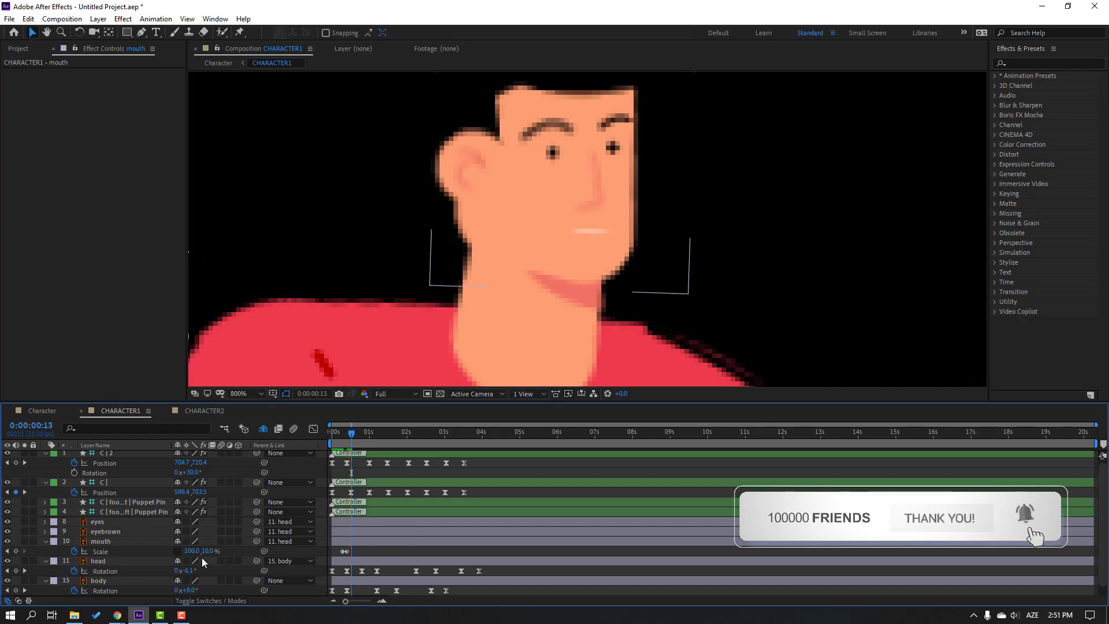
pyautogui.click(210, 551)
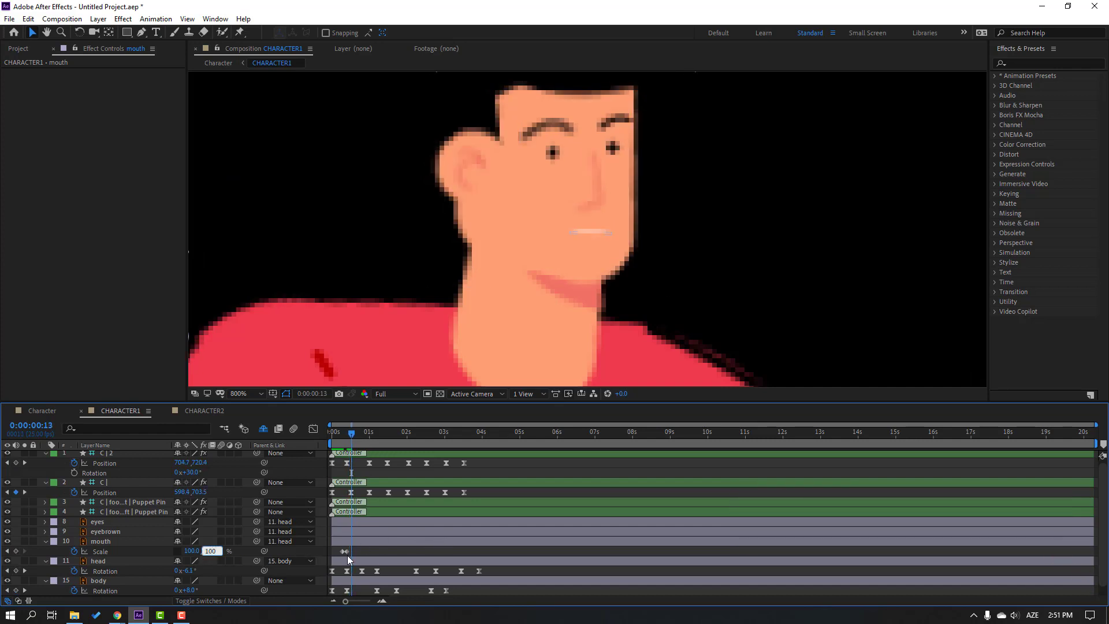
pyautogui.write('100')
pyautogui.press('Return')
# Apply Easy Ease to the mouth's three Scale keyframes and shift them so the first starts at 0:00.
pyautogui.rightClick(346, 552)
pyautogui.moveTo(465, 533)
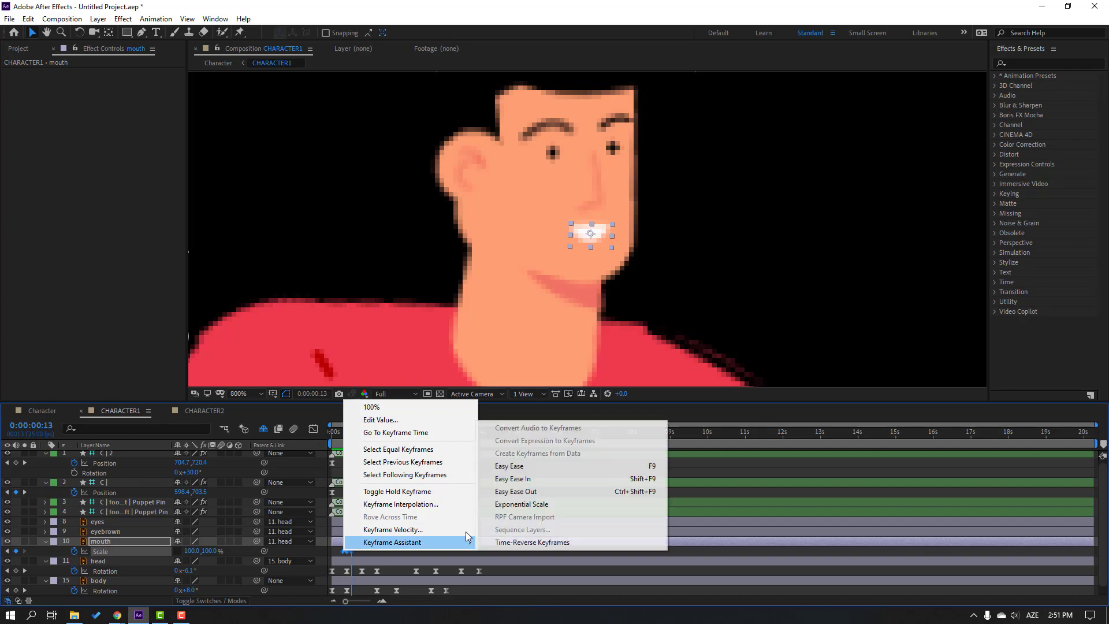
pyautogui.click(513, 465)
pyautogui.moveTo(379, 550); pyautogui.dragTo(332, 547)
pyautogui.press('=')
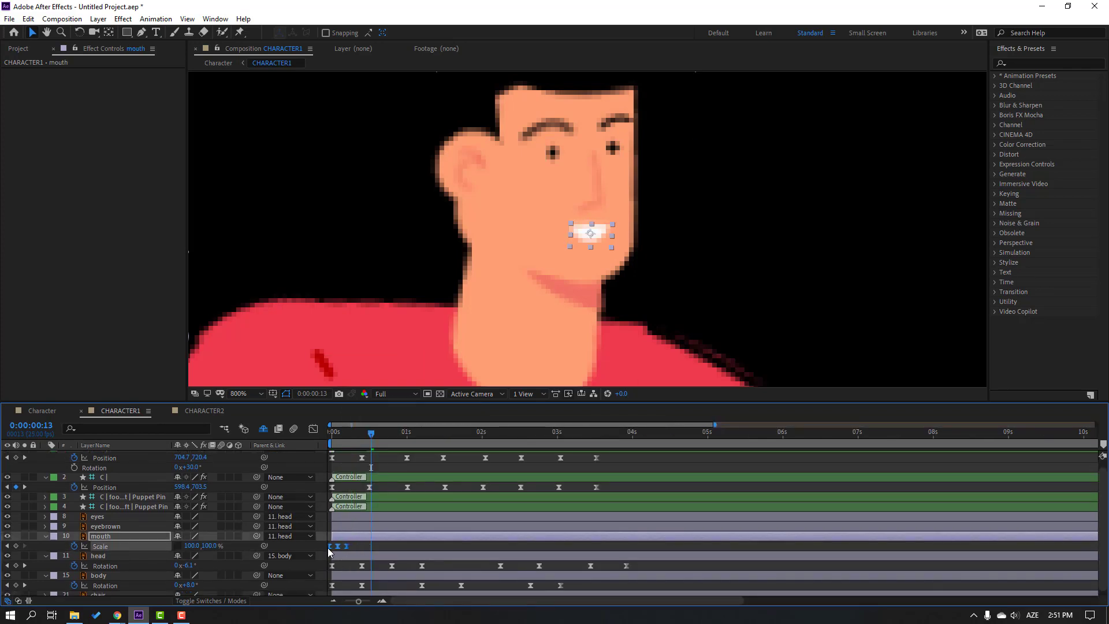
pyautogui.click(396, 550)
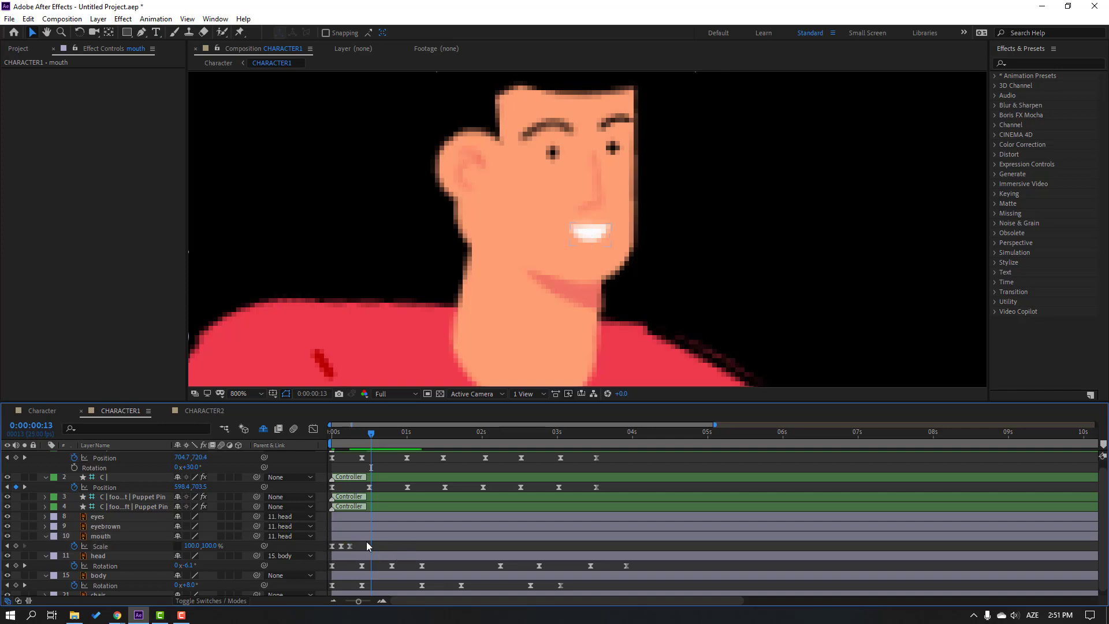
# Loop the mouth's Scale keyframes with the expression loopOutDuration(type = "cycle", duration = 0) and preview the talking animation.
pyautogui.keyDown('alt'); pyautogui.click(74, 546); pyautogui.keyUp('alt')
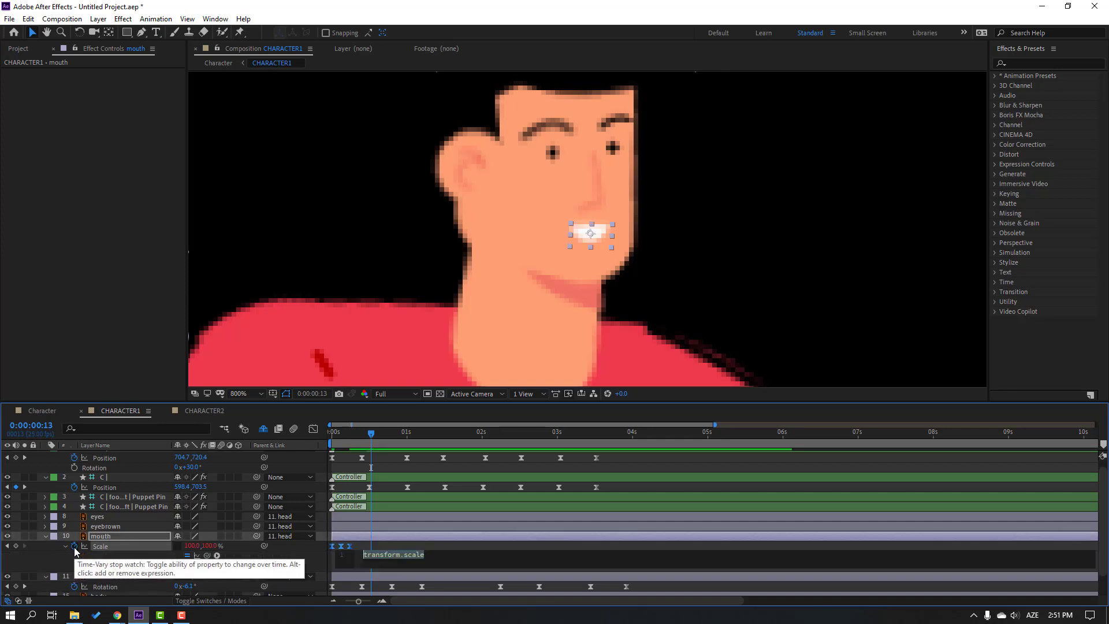
pyautogui.click(217, 556)
pyautogui.moveTo(273, 502)
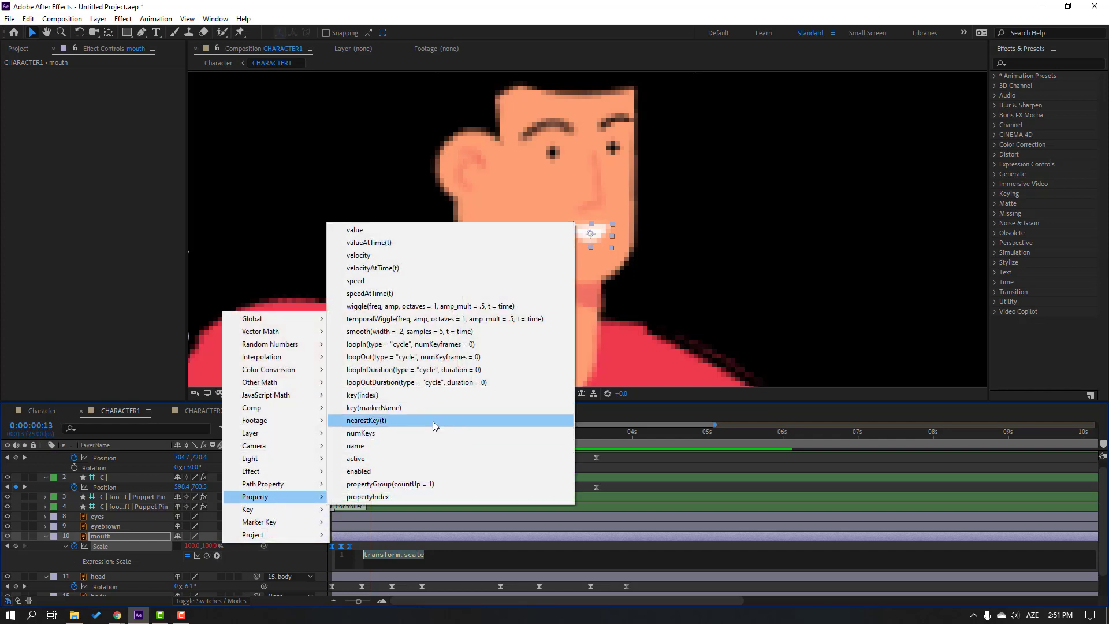
pyautogui.click(392, 386)
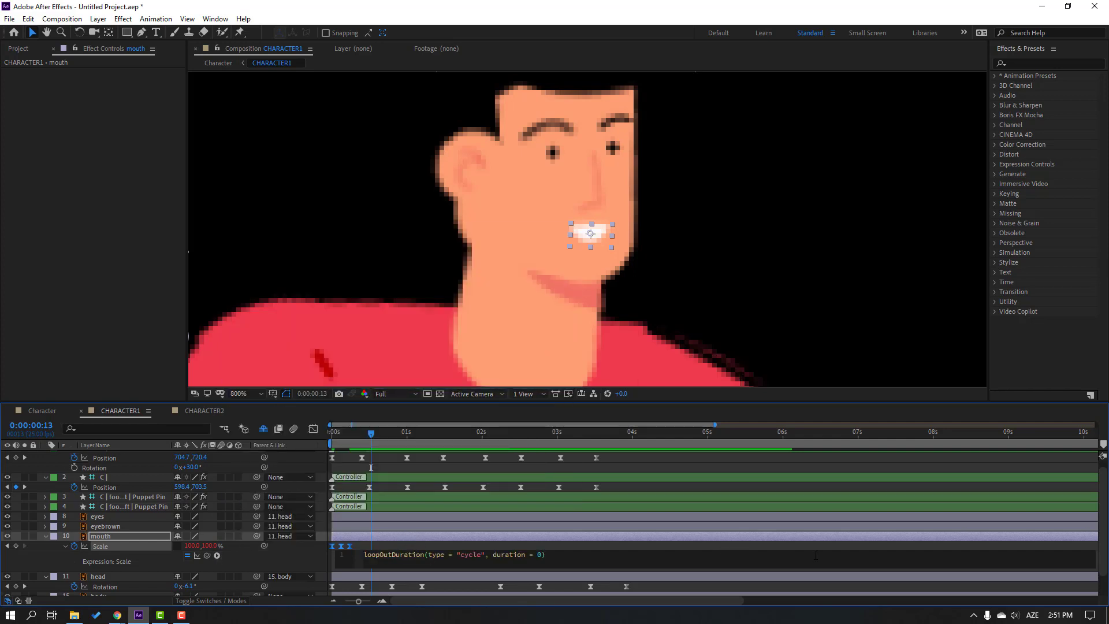
pyautogui.click(885, 546)
pyautogui.scroll(-2, 529, 306)
pyautogui.press('space')
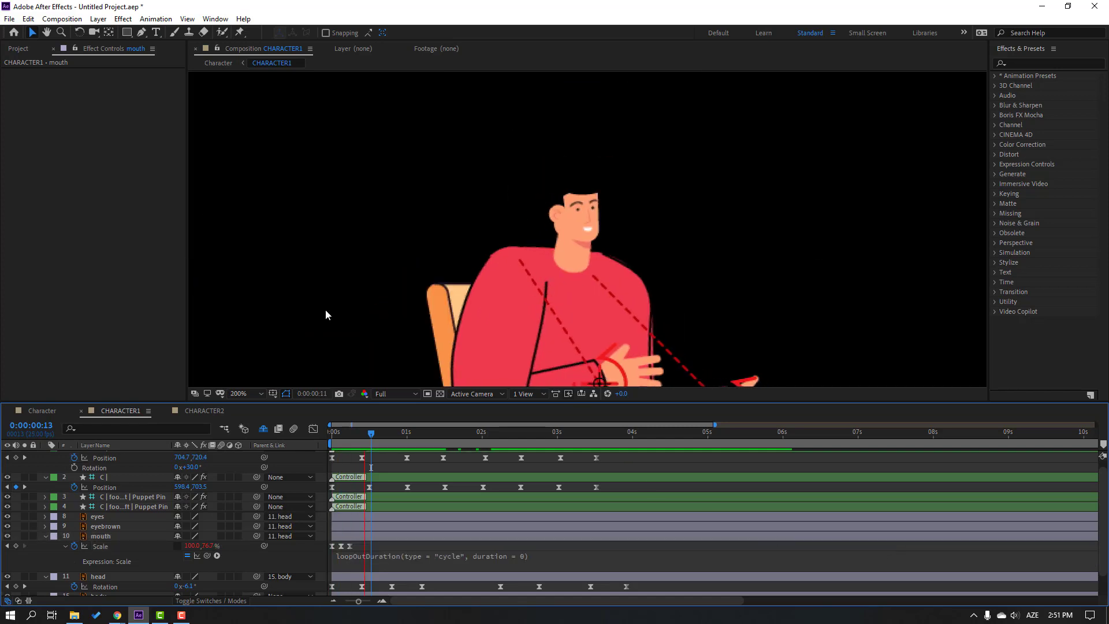
pyautogui.scroll(-1, 324, 310)
pyautogui.press('.')
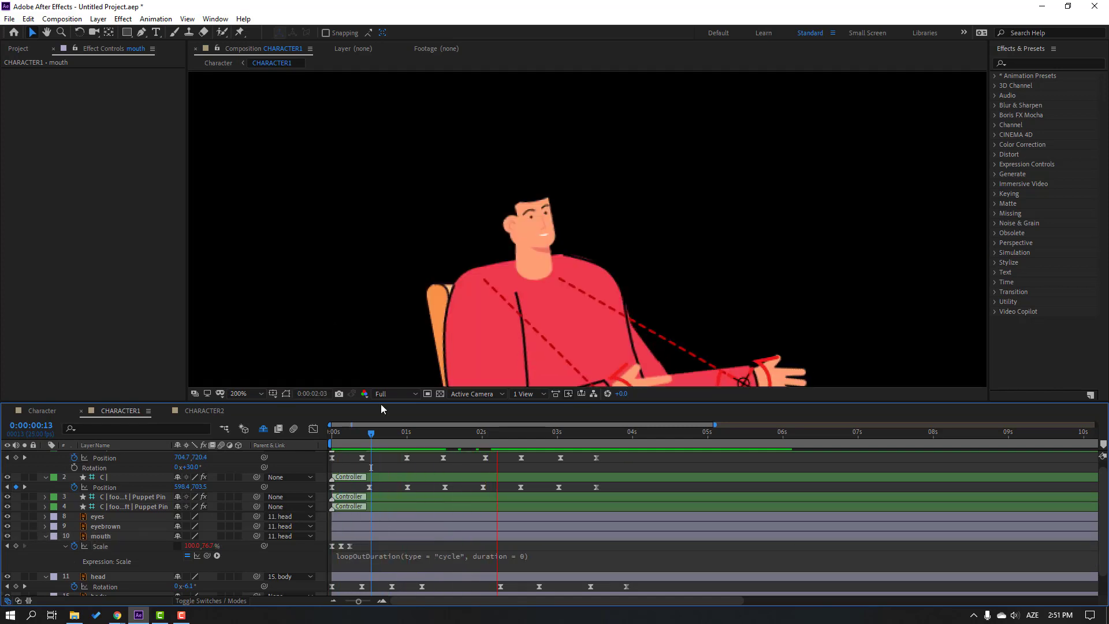
# Stretch the mouth's three looping Scale keyframes so the last one falls at about 0:17, and preview the slower talking.
pyautogui.click(332, 556)
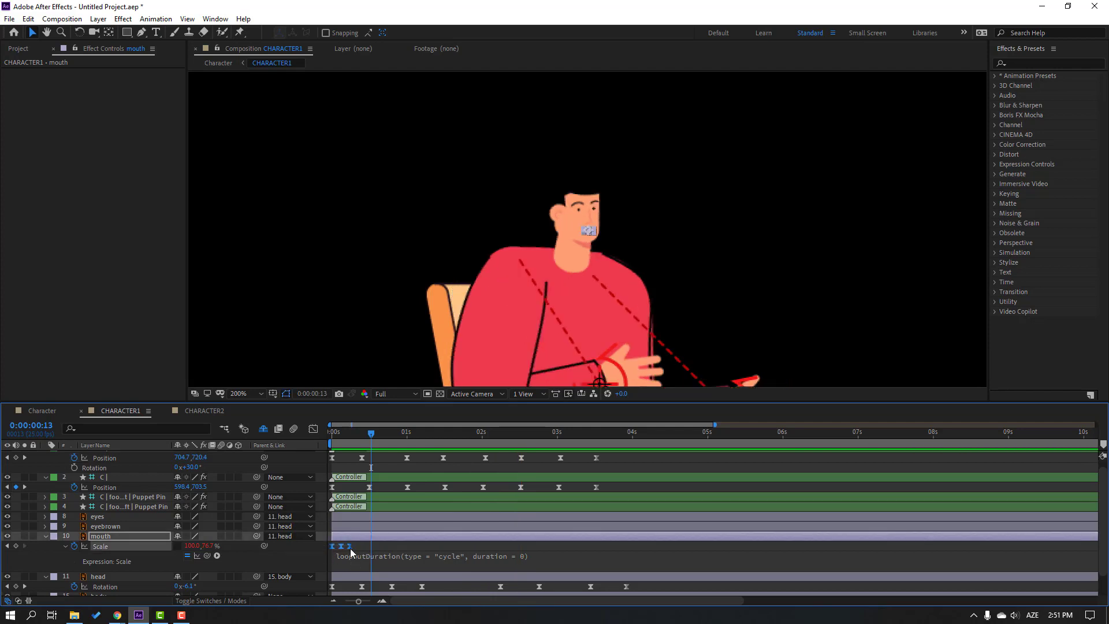
pyautogui.moveTo(351, 552); pyautogui.dragTo(354, 553)
pyautogui.click(396, 546)
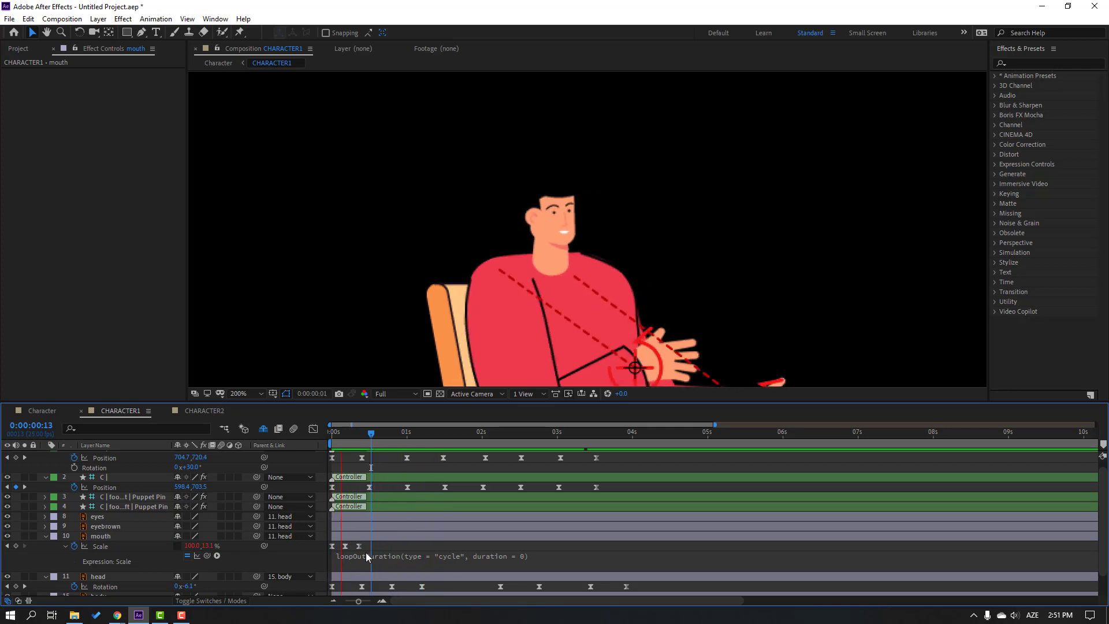
pyautogui.press('space')
pyautogui.moveTo(366, 544); pyautogui.dragTo(389, 549)
pyautogui.click(405, 548)
pyautogui.press('space')
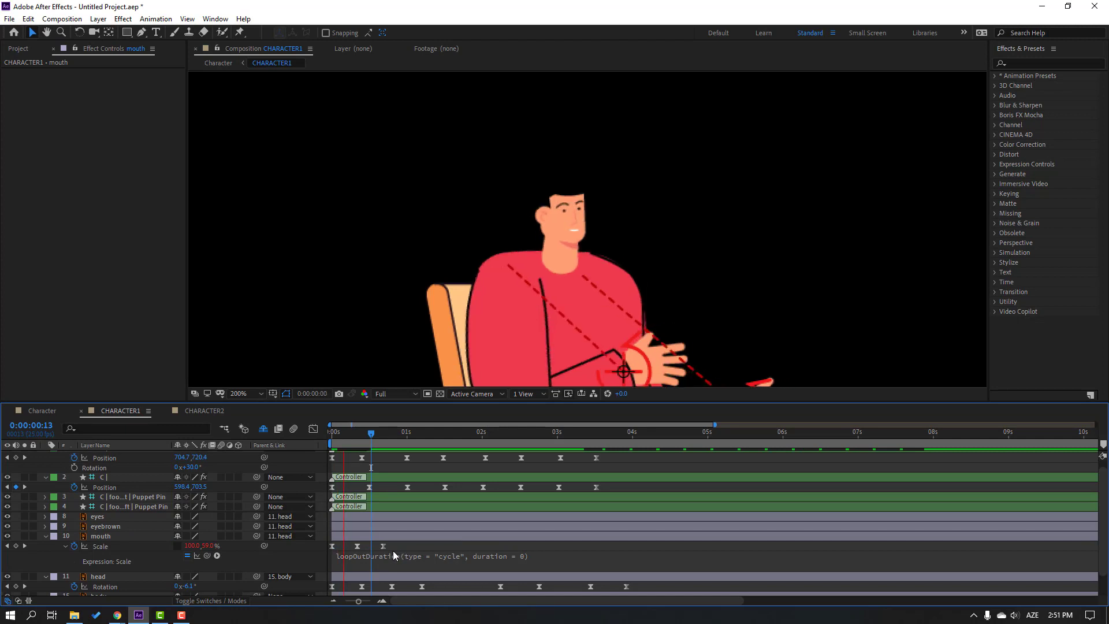
# Preview the seated character's animation within the full office scene in the Character composition.
pyautogui.scroll(-1, 382, 288)
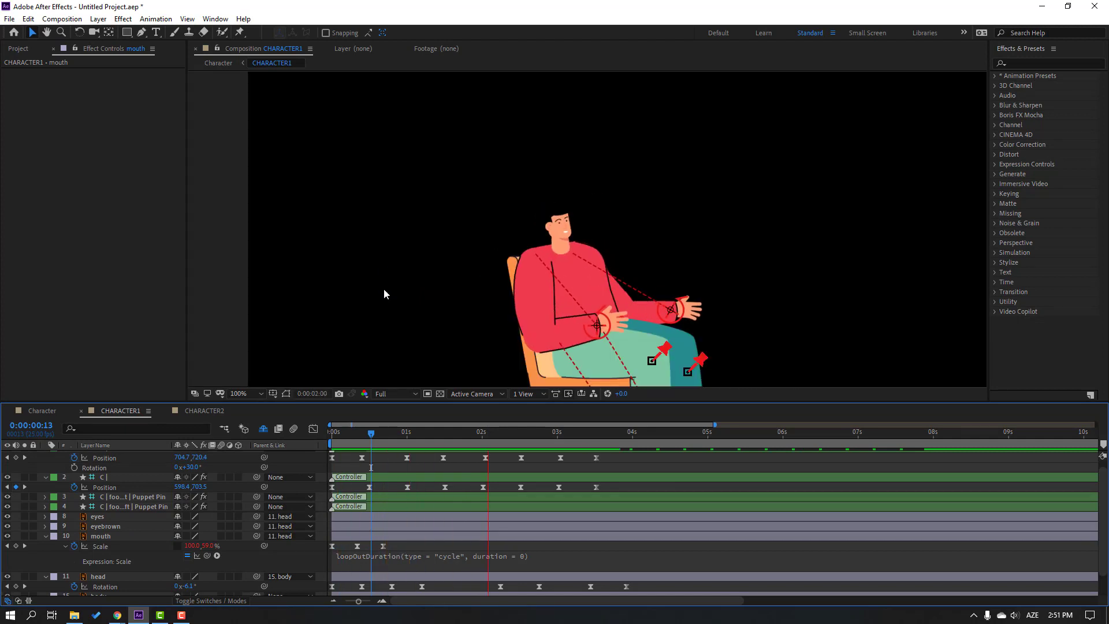
pyautogui.click(35, 410)
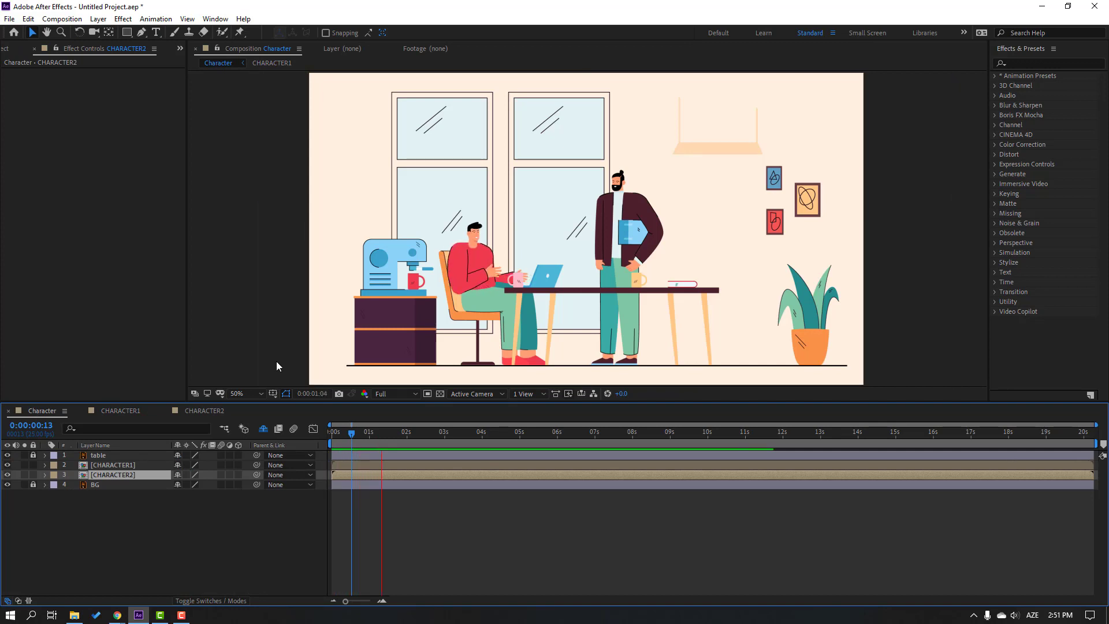
pyautogui.press('space')
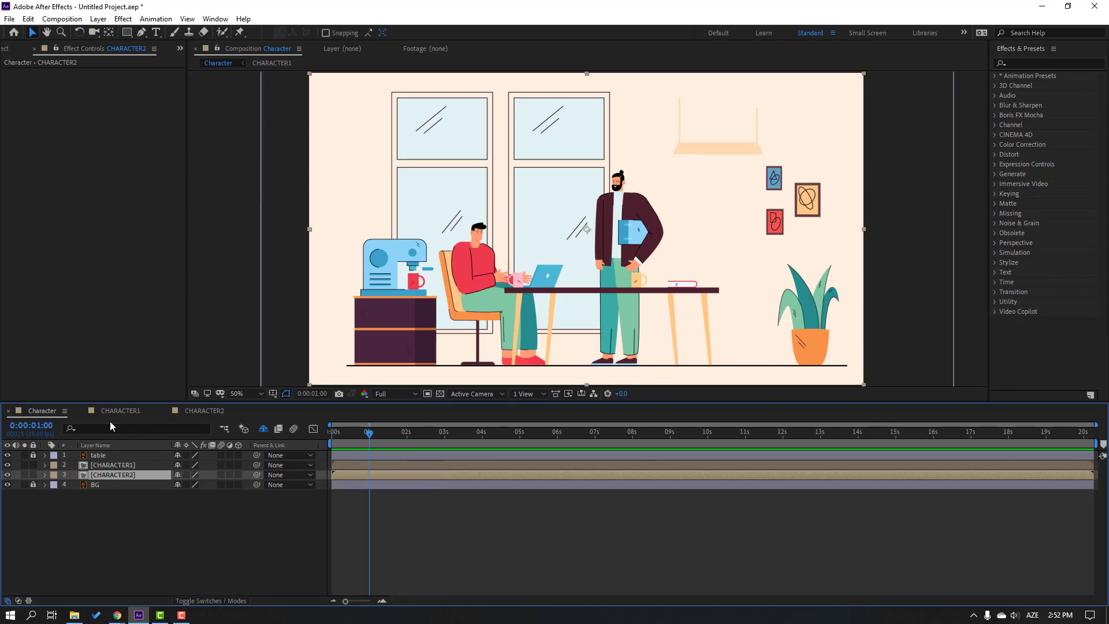
# Return to the CHARACTER1 composition and collapse the properties of the mouth, head and body layers.
pyautogui.click(106, 414)
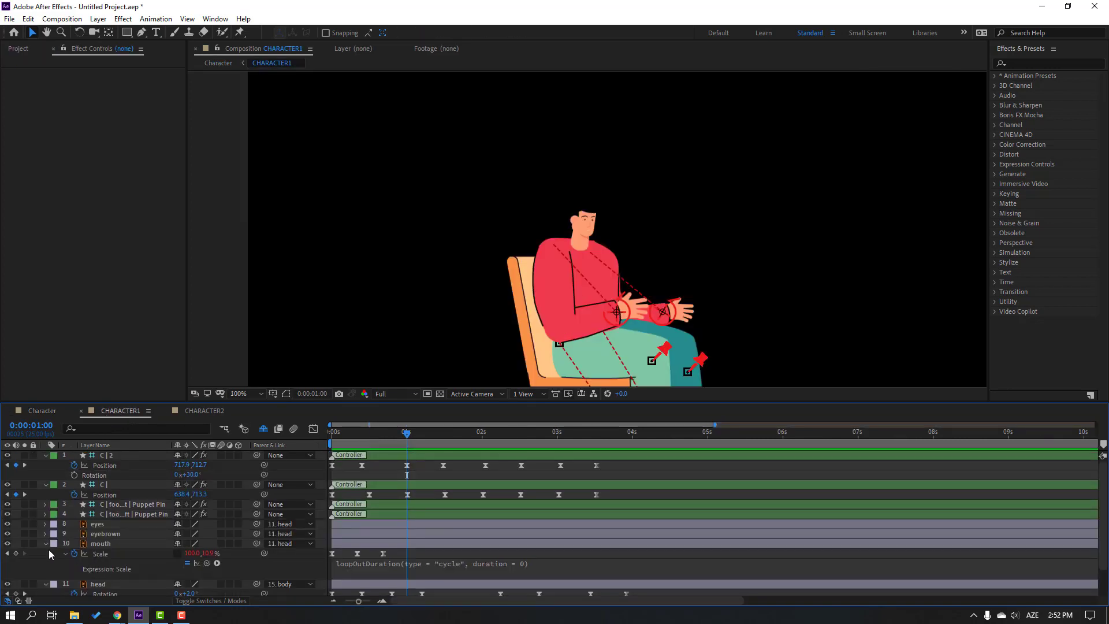
pyautogui.click(48, 546)
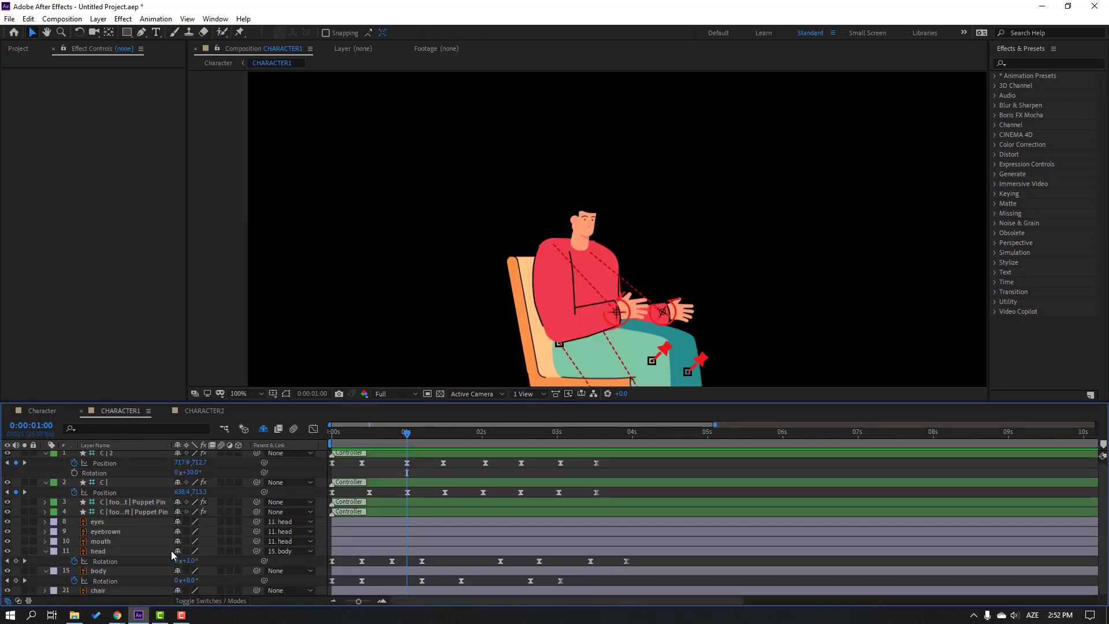
pyautogui.click(47, 551)
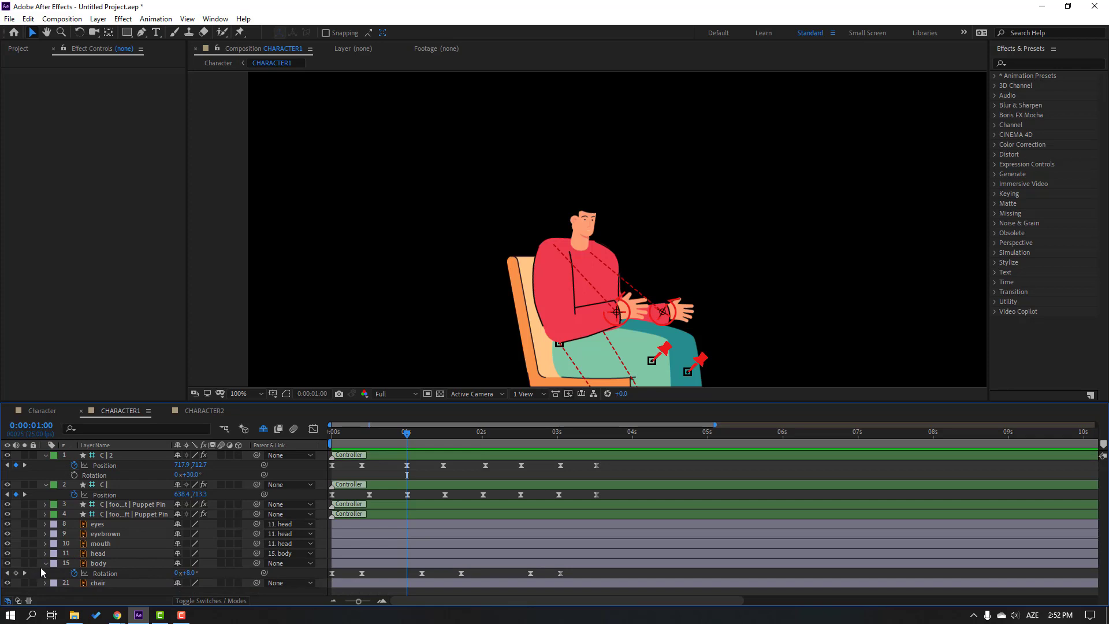
pyautogui.click(43, 564)
# Start Position keyframes for the right foot controller at 0:05 and move the foot forward to about 796, 1004 at 0:10.
pyautogui.click(134, 514)
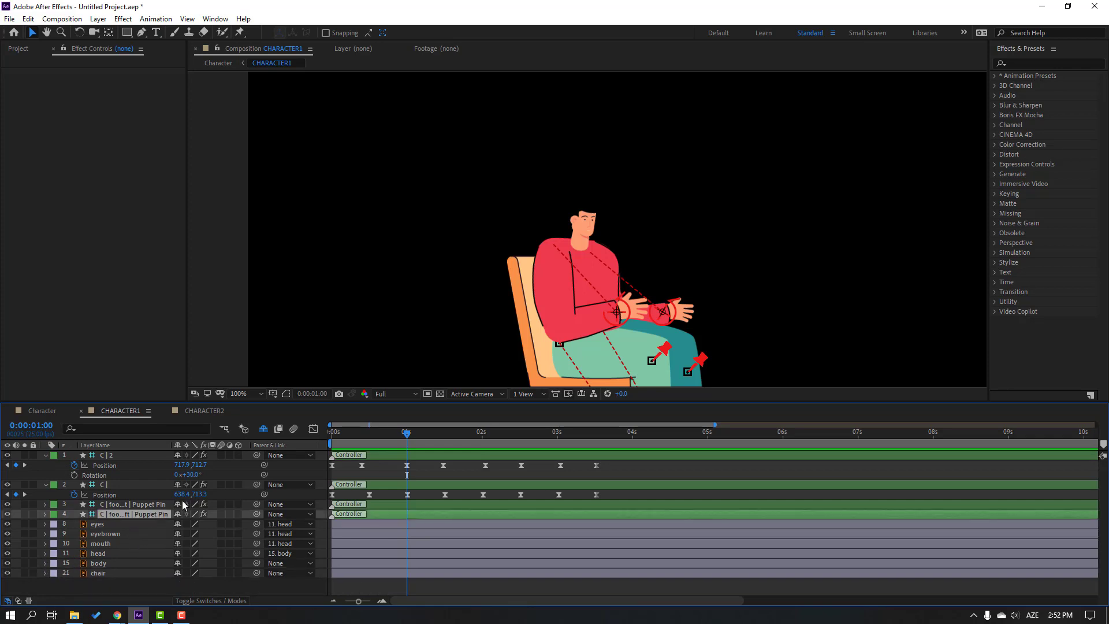
pyautogui.scroll(-5, 555, 231)
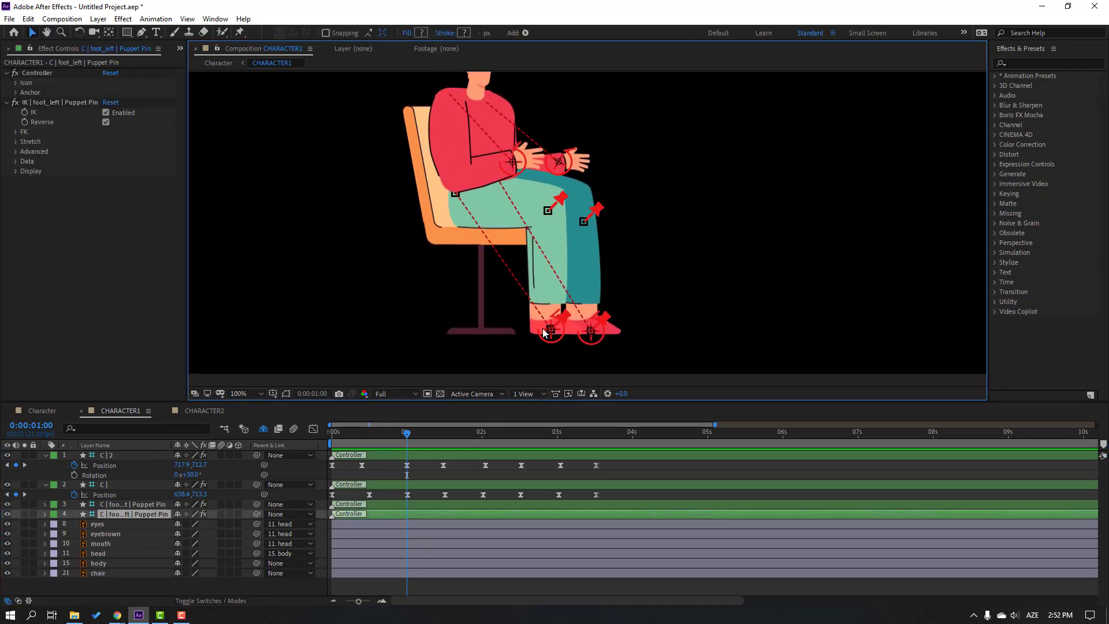
pyautogui.click(348, 438)
pyautogui.click(117, 503)
pyautogui.press('p')
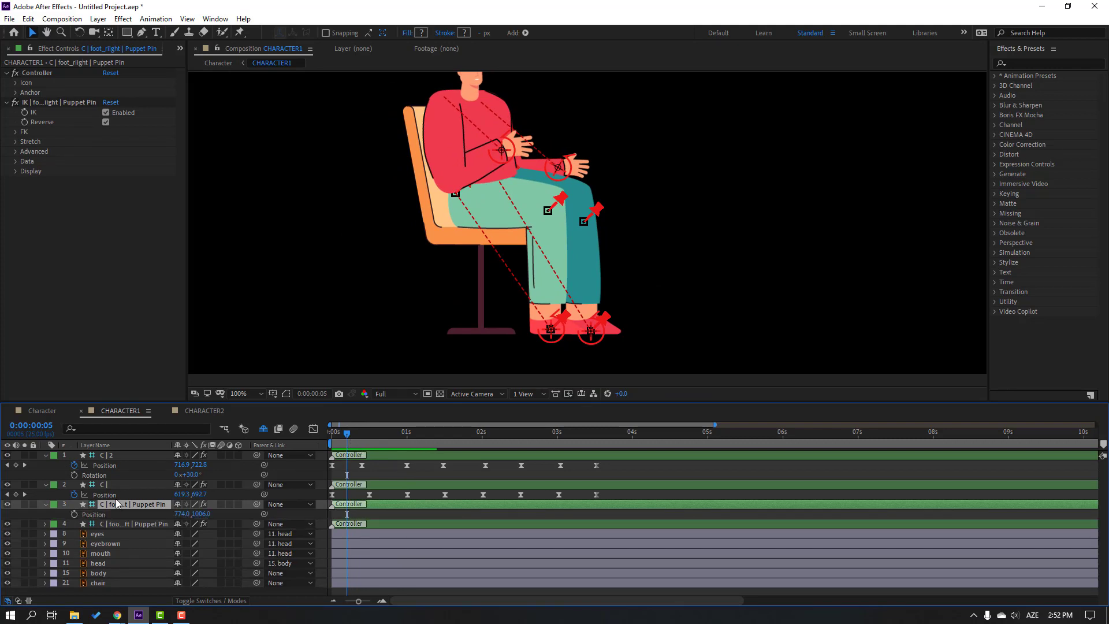
pyautogui.click(74, 513)
pyautogui.click(362, 441)
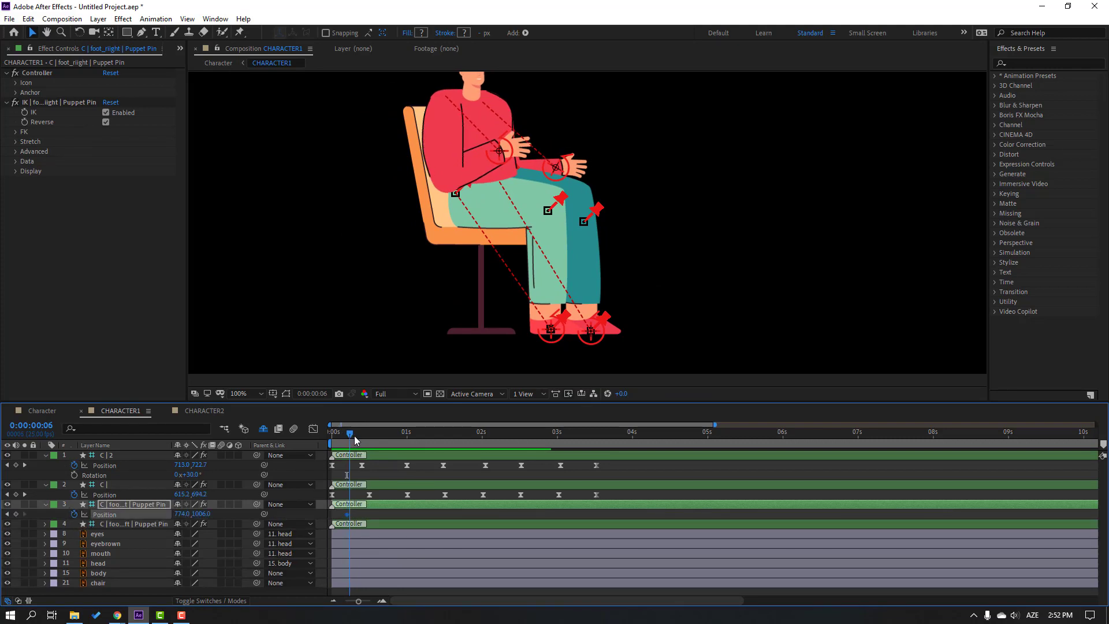
pyautogui.moveTo(588, 343); pyautogui.dragTo(602, 338)
# Keyframe the right foot holding at about 1:08, pulling back to 762, 1004 at 1:13, and holding that pose at 2:18.
pyautogui.moveTo(364, 440); pyautogui.dragTo(448, 438)
pyautogui.moveTo(610, 330); pyautogui.dragTo(590, 331)
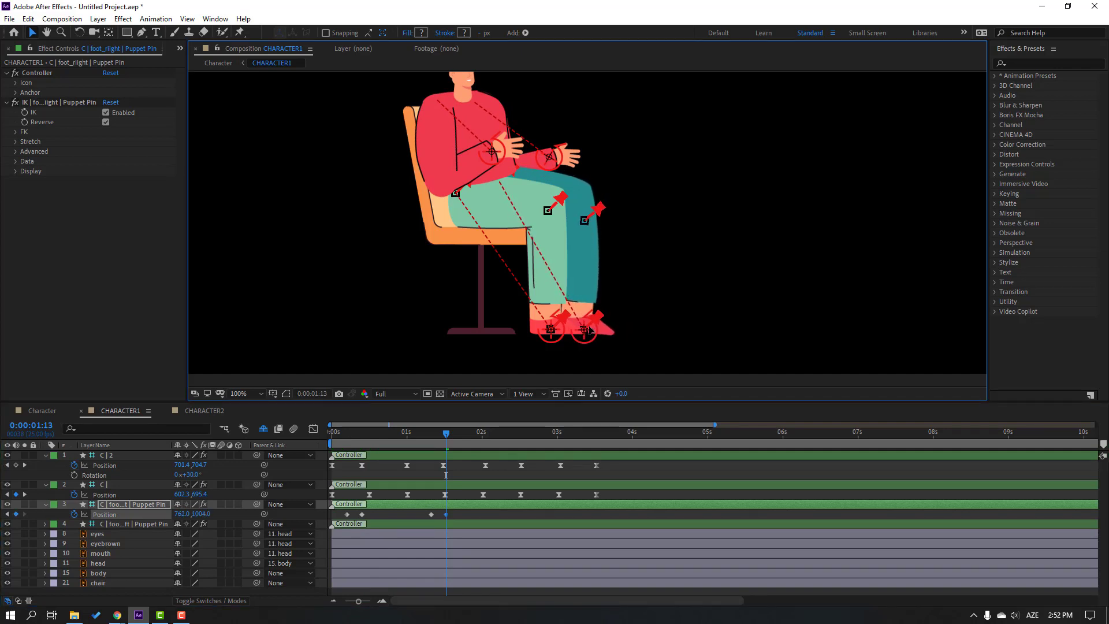
pyautogui.moveTo(487, 429); pyautogui.dragTo(536, 433)
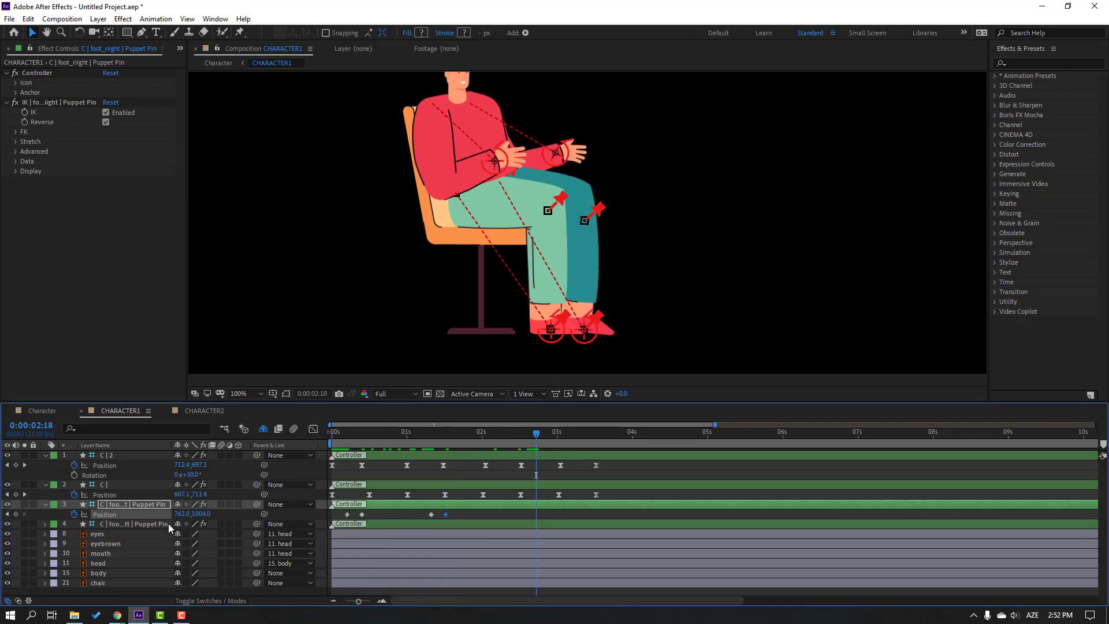
# Copy the right foot's first Position keyframe to 2:24 to return the foot to its starting pose.
pyautogui.click(555, 434)
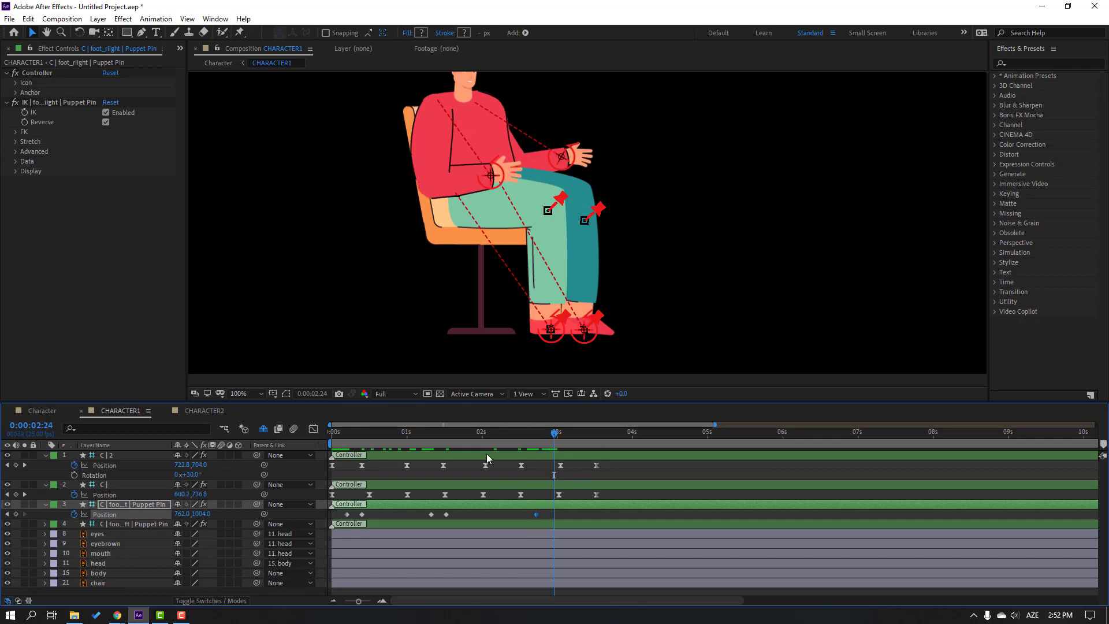
pyautogui.click(351, 514)
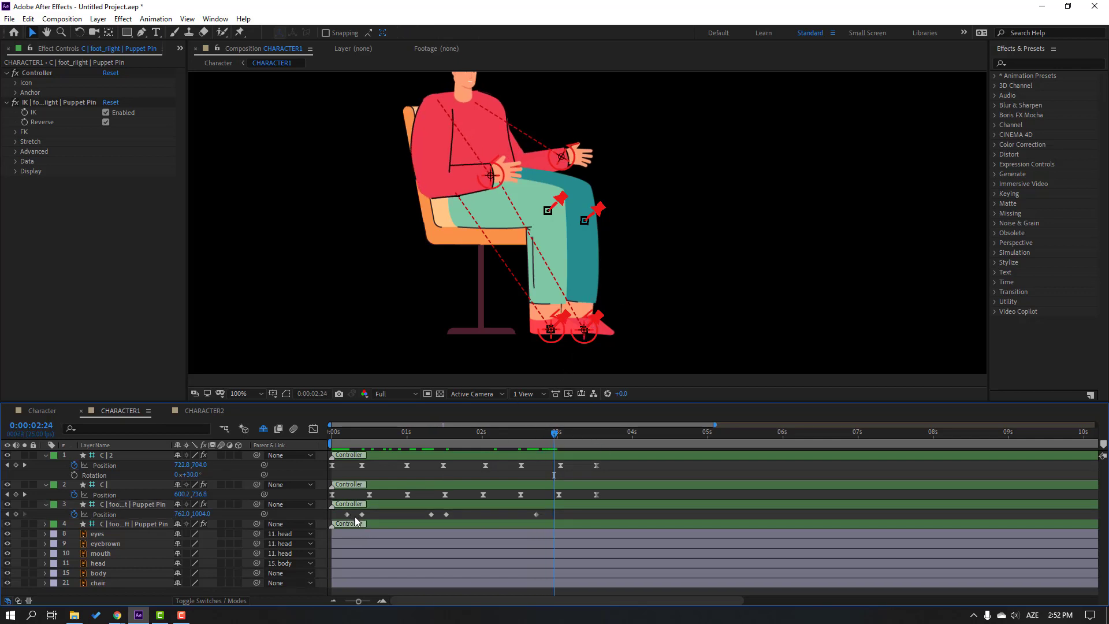
pyautogui.click(347, 514)
pyautogui.hotkey('ctrl', 'c')
pyautogui.hotkey('ctrl', 'v')
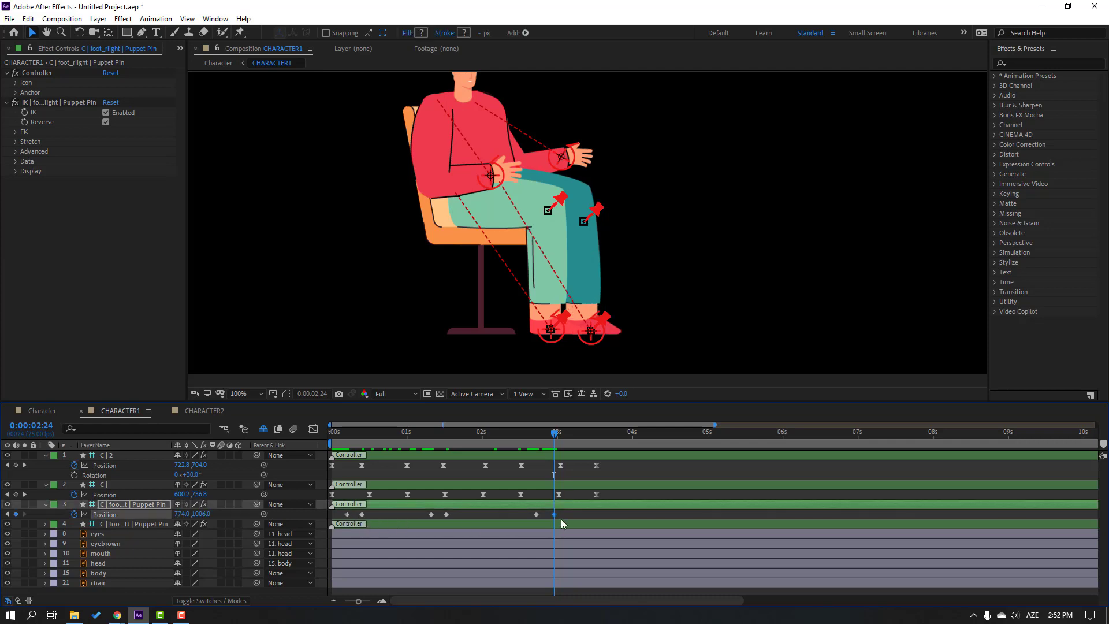
# Apply Easy Ease to all of the right foot's Position keyframes and preview the movement.
pyautogui.moveTo(569, 510); pyautogui.dragTo(316, 523)
pyautogui.rightClick(347, 514)
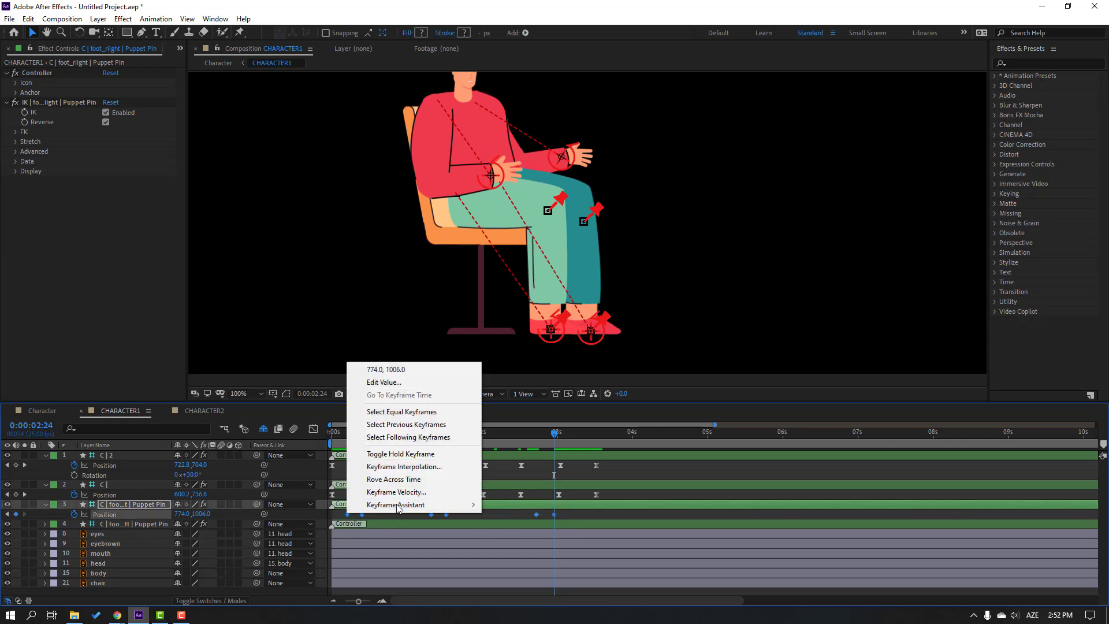
pyautogui.moveTo(411, 508)
pyautogui.click(520, 428)
pyautogui.click(602, 513)
pyautogui.press('space')
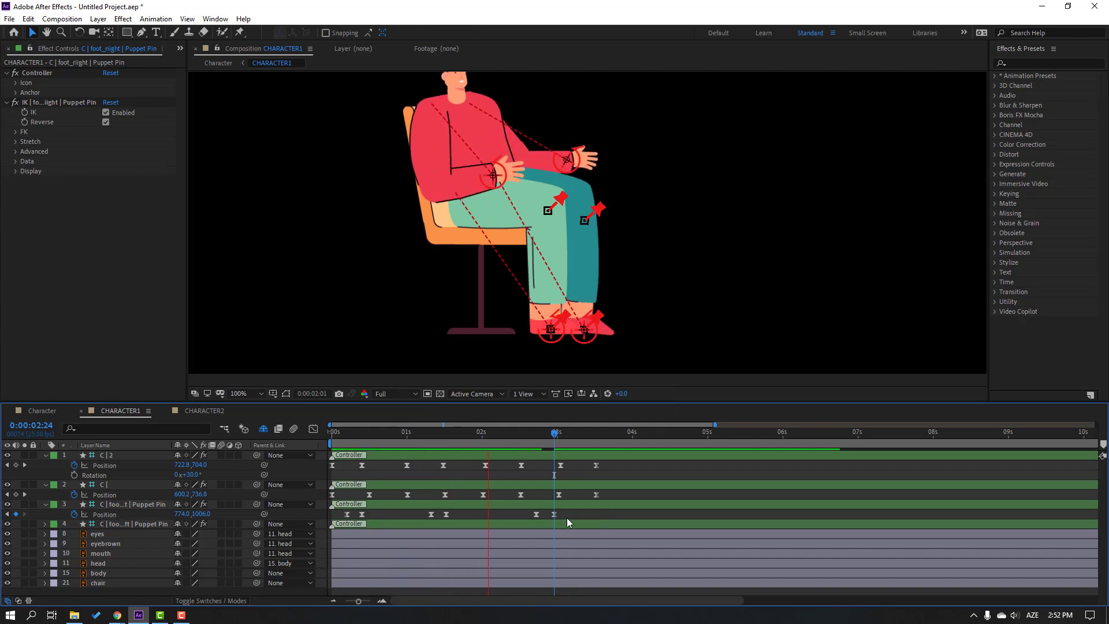
# Stretch the right foot's Position keyframes so the last one falls at about 3:19, and preview the slower motion.
pyautogui.moveTo(567, 518); pyautogui.dragTo(338, 519)
pyautogui.click(541, 436)
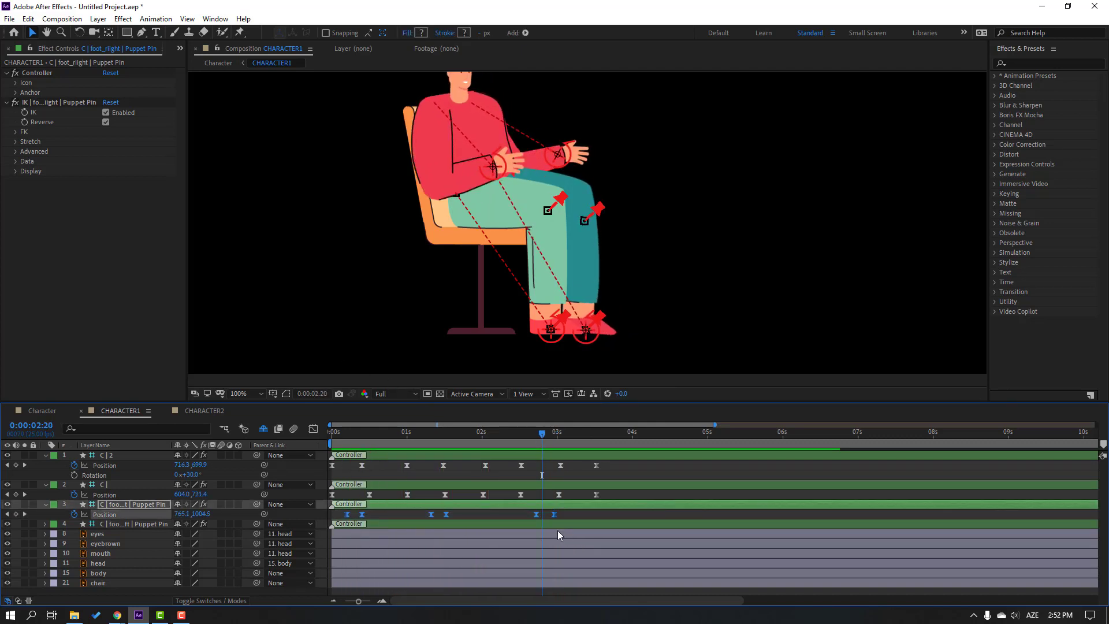
pyautogui.moveTo(554, 514); pyautogui.dragTo(613, 518)
pyautogui.click(646, 518)
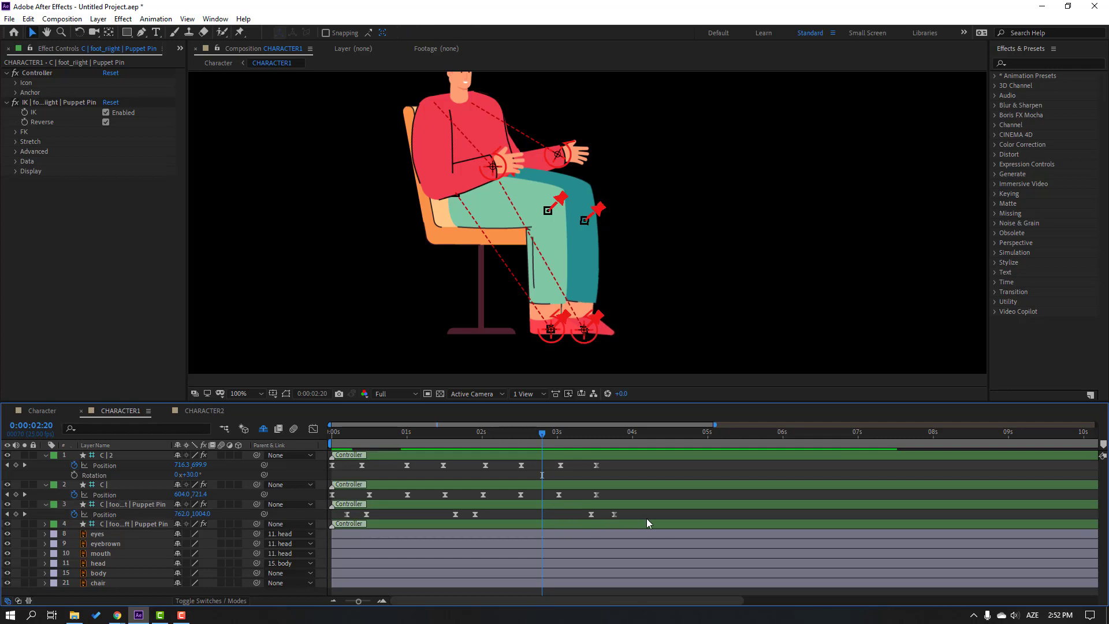
pyautogui.press('space')
pyautogui.scroll(-2, 342, 238)
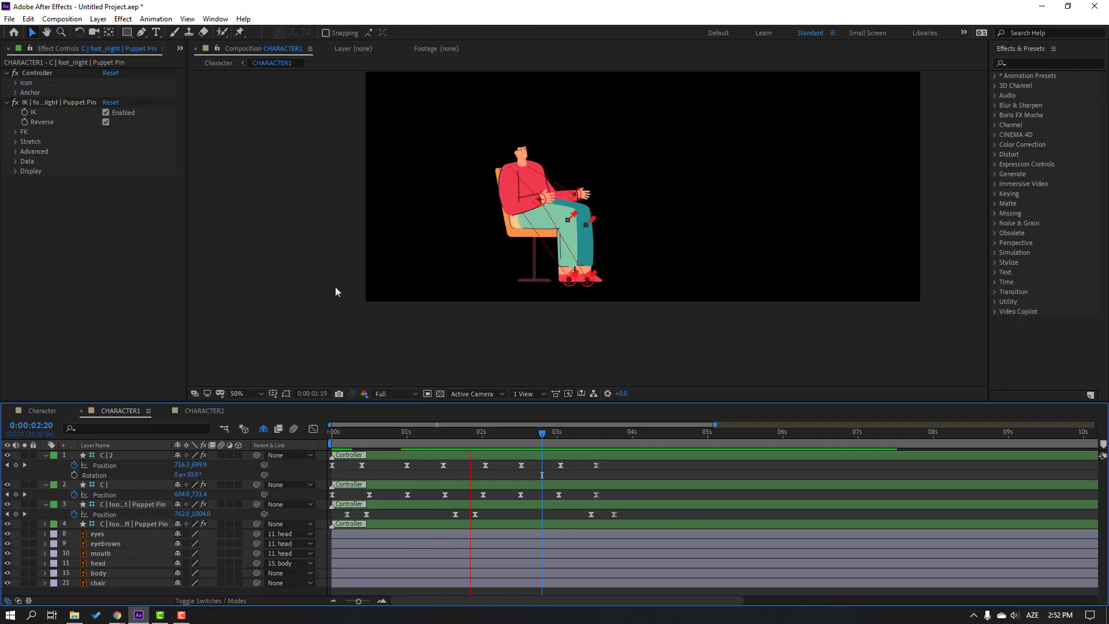
# Start Position keyframes for the left foot controller at 0:10 and set its horizontal position to 716 at 0:15.
pyautogui.moveTo(470, 437); pyautogui.dragTo(363, 438)
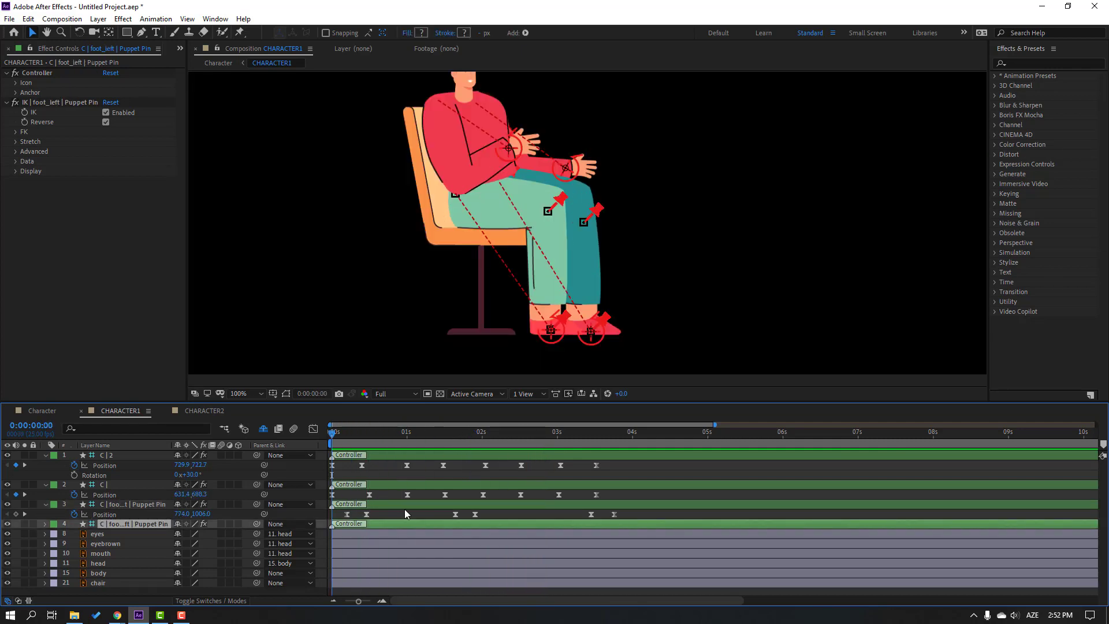
pyautogui.click(404, 512)
pyautogui.click(127, 526)
pyautogui.press('p')
pyautogui.moveTo(344, 442); pyautogui.dragTo(364, 443)
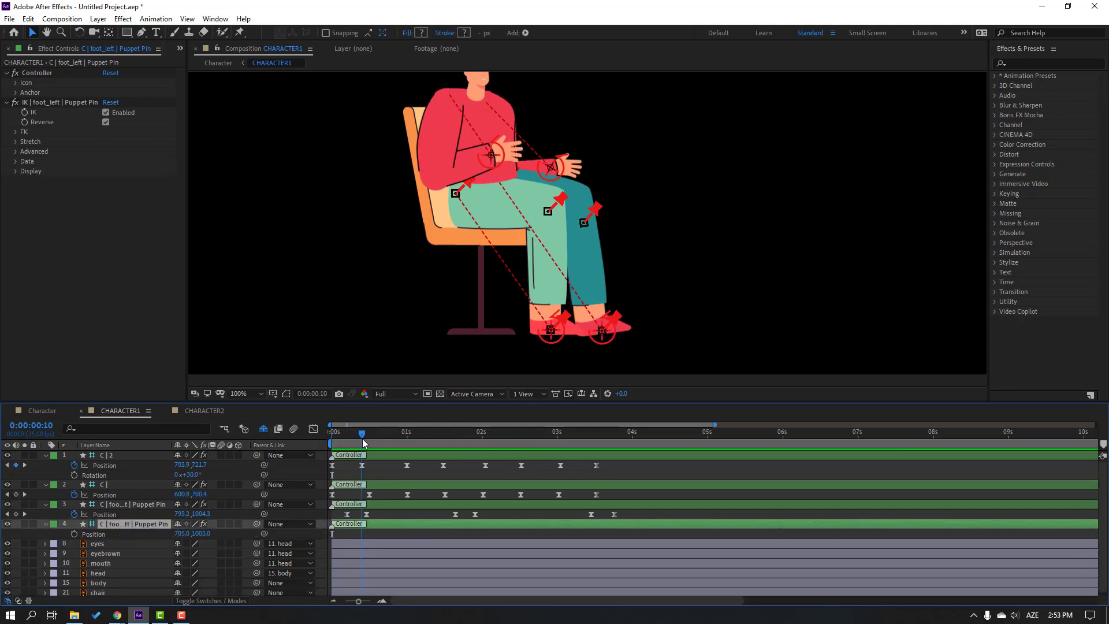
pyautogui.click(74, 533)
pyautogui.press('pagedown')
pyautogui.press('pagedown')
pyautogui.press('pagedown')
pyautogui.press('pagedown')
pyautogui.press('pagedown')
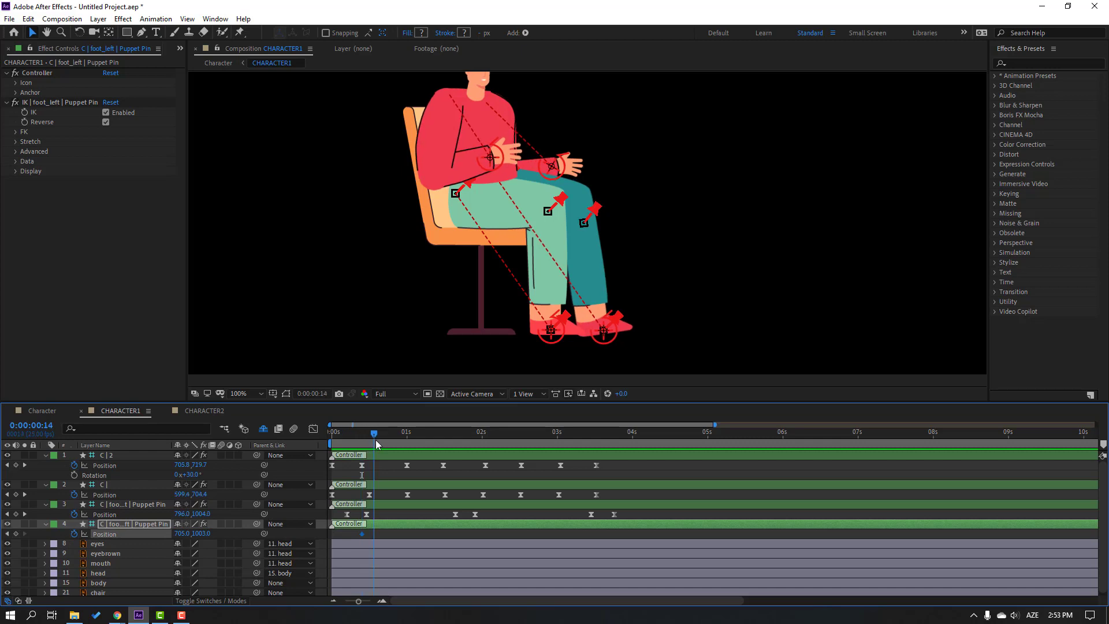
pyautogui.moveTo(181, 534); pyautogui.dragTo(185, 534)
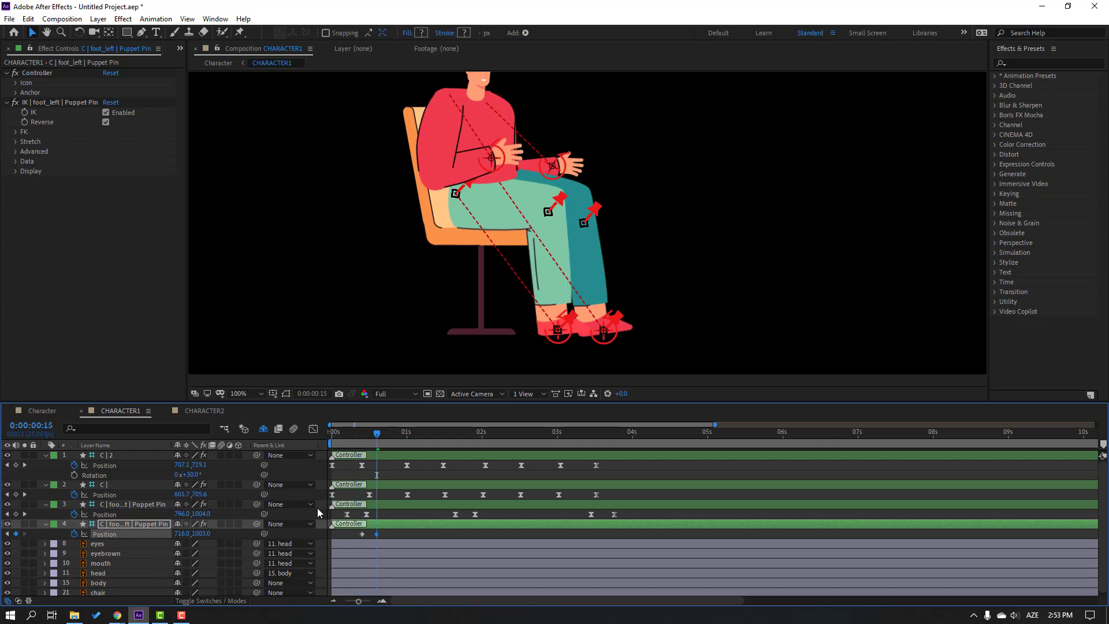
# Apply Easy Ease to the left foot's two Position keyframes, shift the second to about 0:18, and preview the movement.
pyautogui.moveTo(358, 436); pyautogui.dragTo(379, 433)
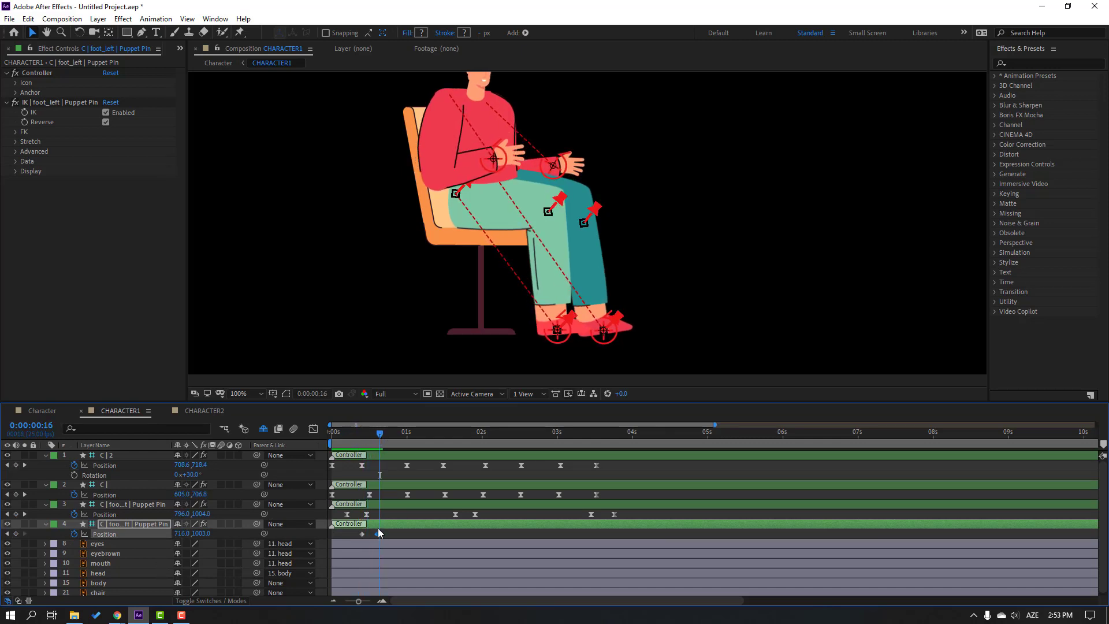
pyautogui.rightClick(361, 535)
pyautogui.rightClick(363, 535)
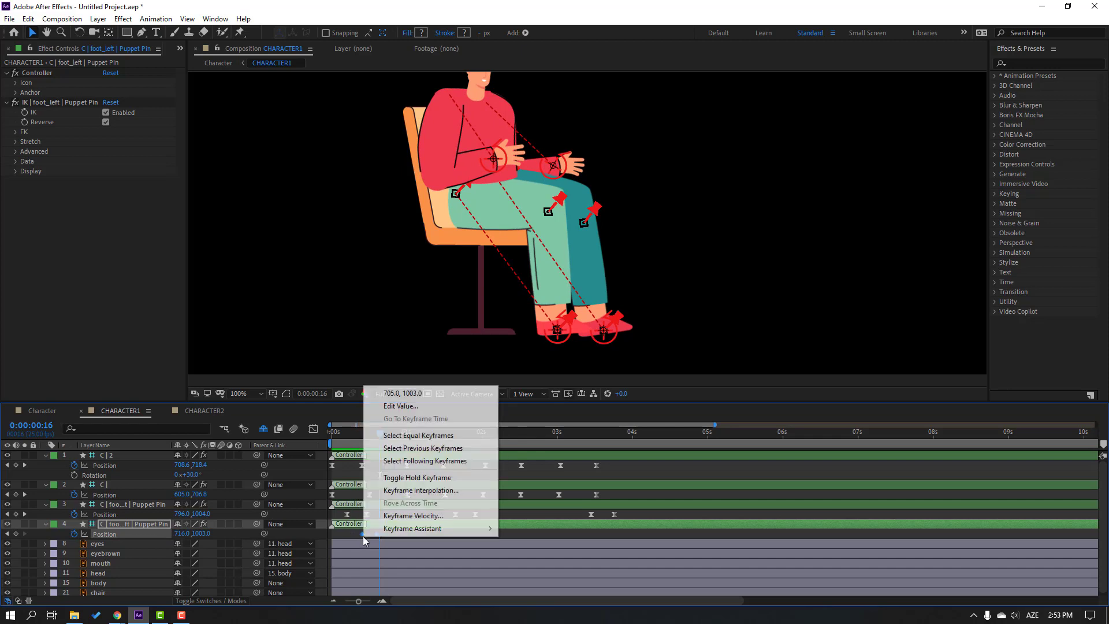
pyautogui.moveTo(501, 527)
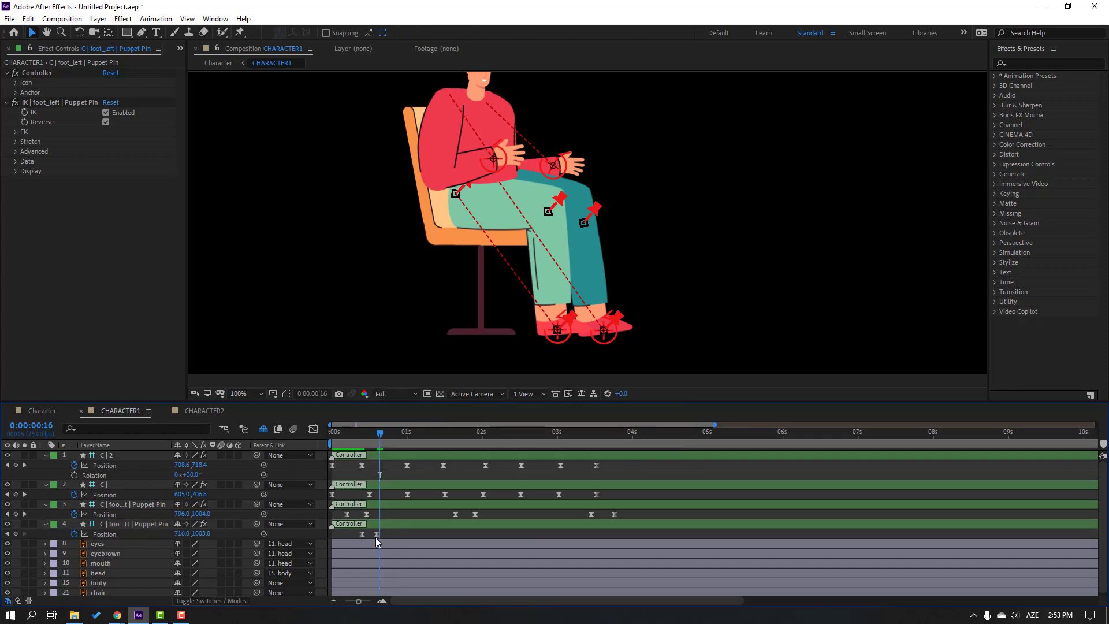
pyautogui.moveTo(376, 534); pyautogui.dragTo(384, 535)
pyautogui.click(410, 532)
pyautogui.press('space')
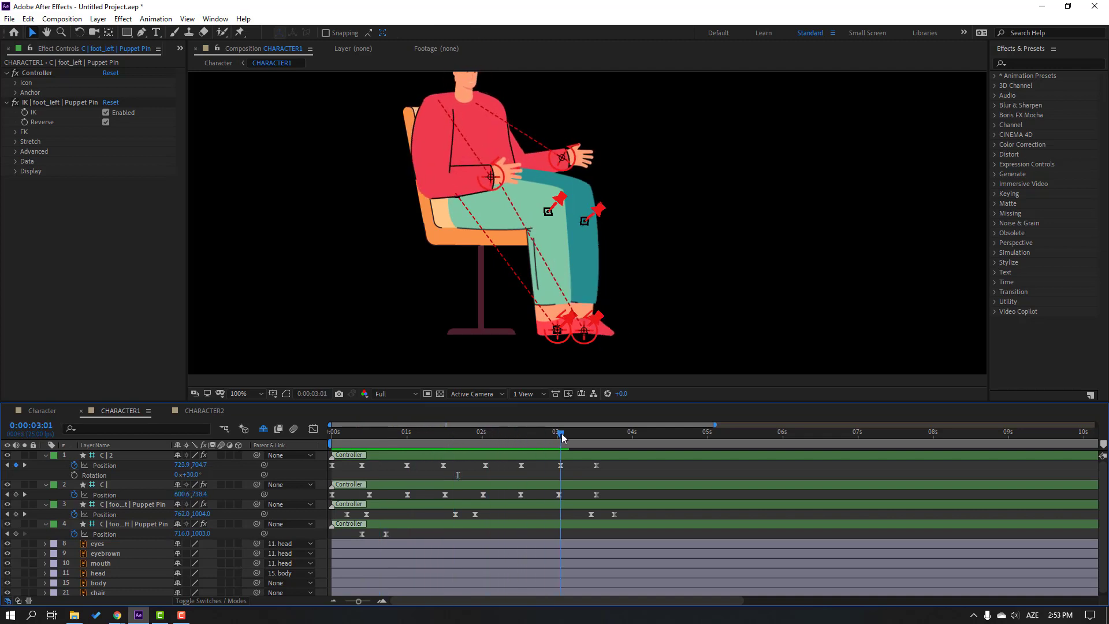
# Hold the left foot with a Position keyframe at 3:02 and paste its starting keyframe at 3:08.
pyautogui.click(16, 533)
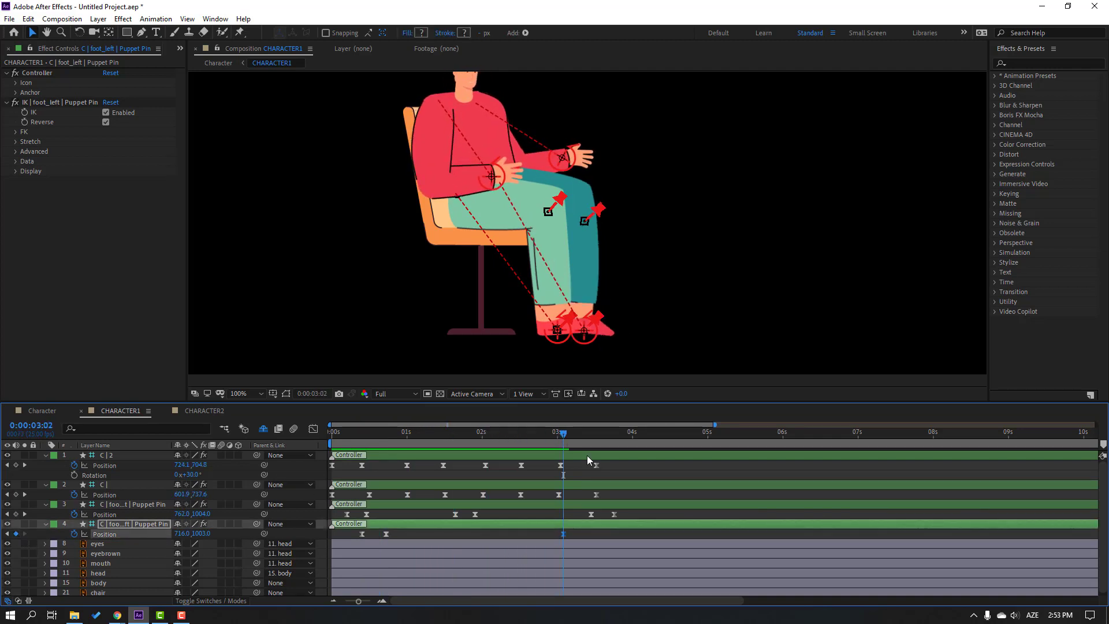
pyautogui.moveTo(574, 439); pyautogui.dragTo(583, 440)
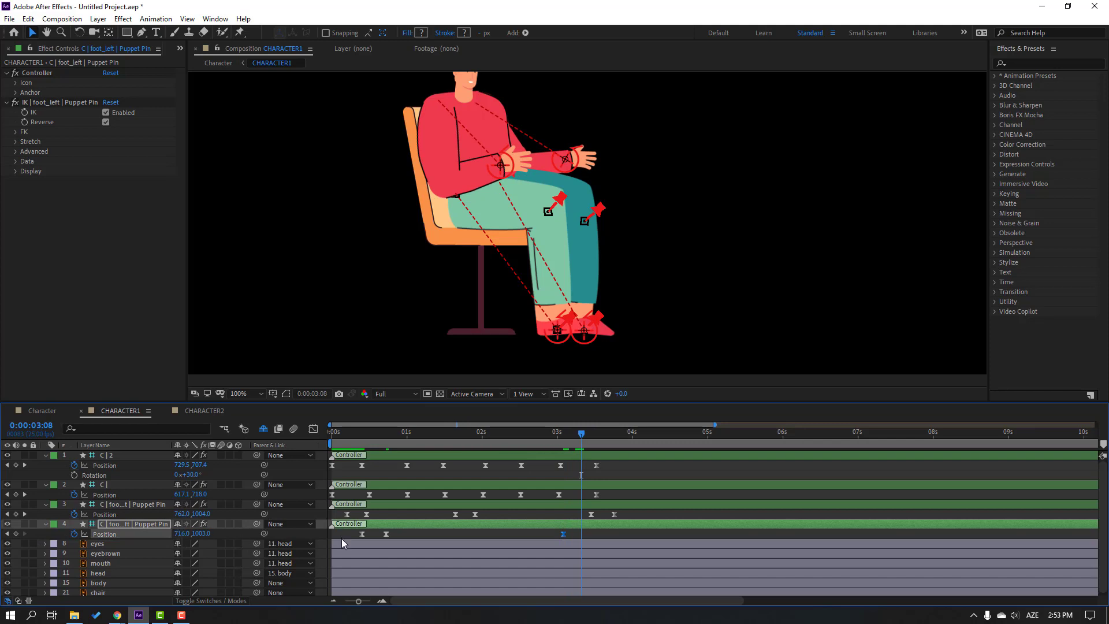
pyautogui.hotkey('ctrl', 'v')
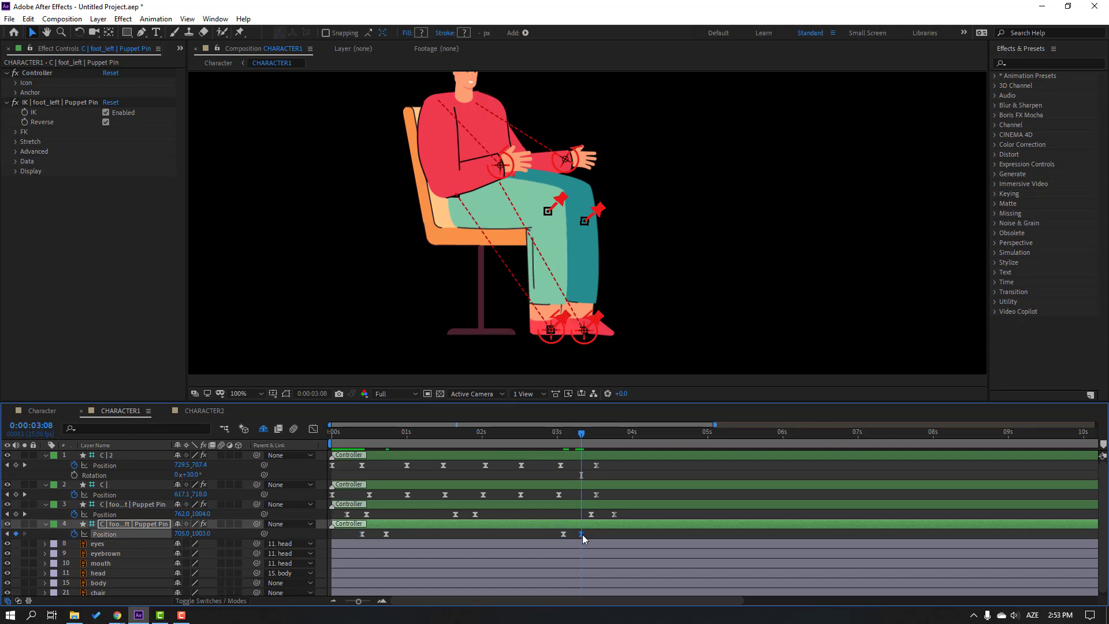
# Shift the left foot's last Position keyframe to about 3:11 and preview the foot animation.
pyautogui.moveTo(580, 534); pyautogui.dragTo(590, 534)
pyautogui.click(612, 535)
pyautogui.press('space')
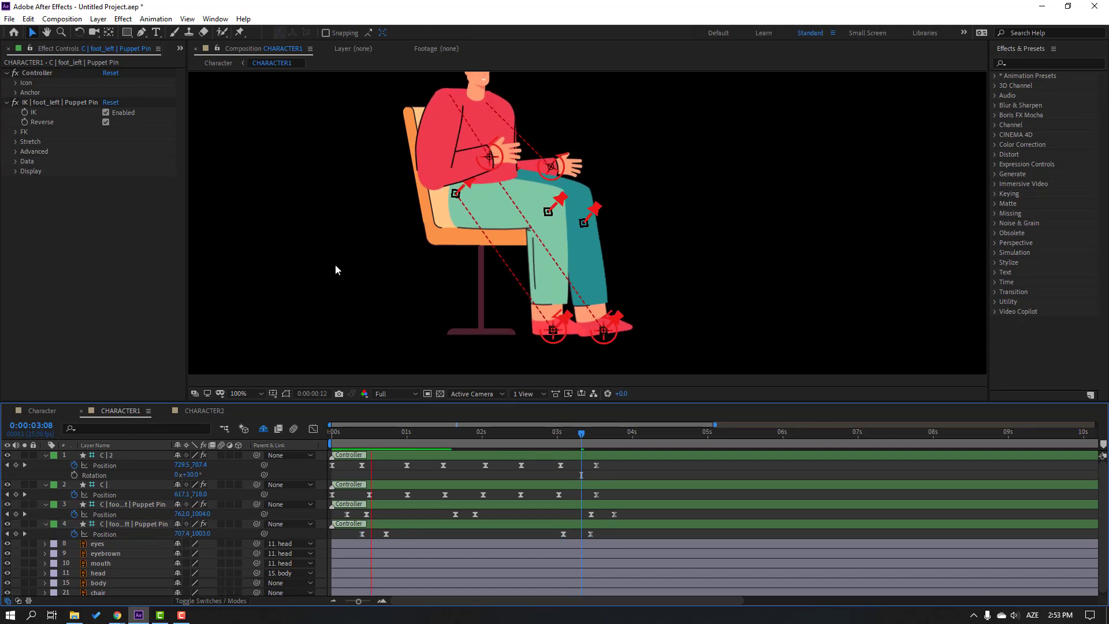
# Open the Character composition and preview the seated character's animation within the full office scene.
pyautogui.scroll(-1, 335, 267)
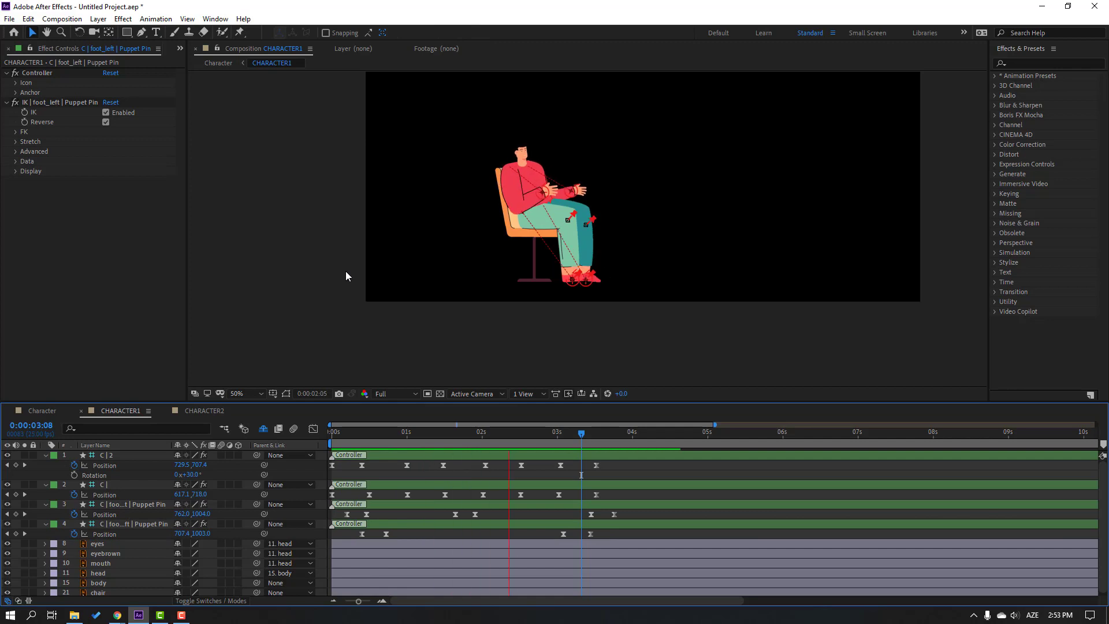
pyautogui.click(42, 410)
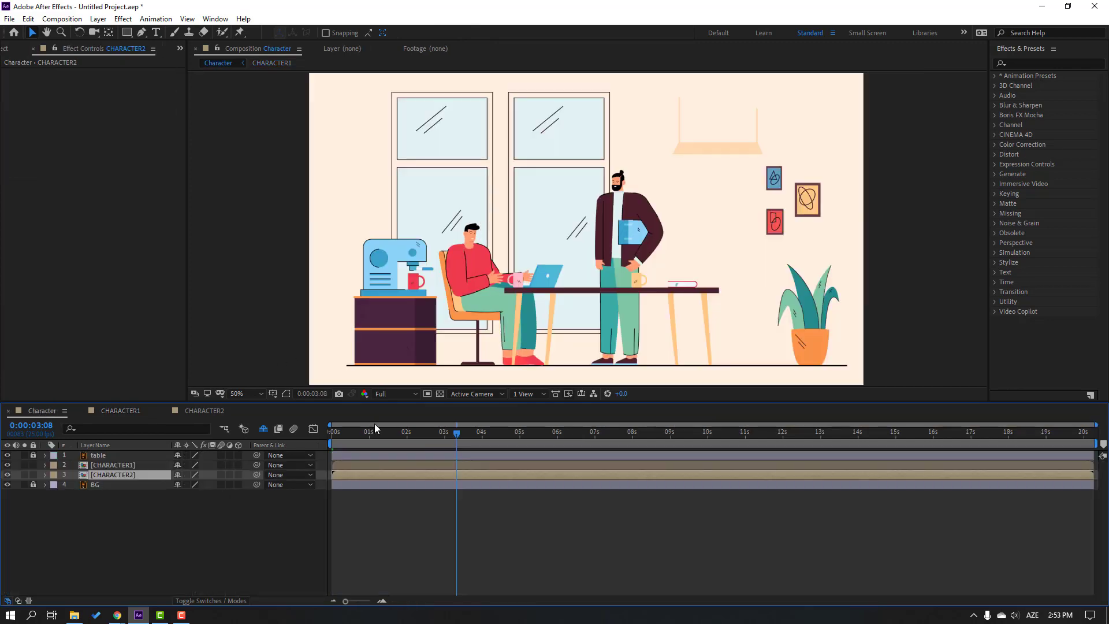
pyautogui.press('space')
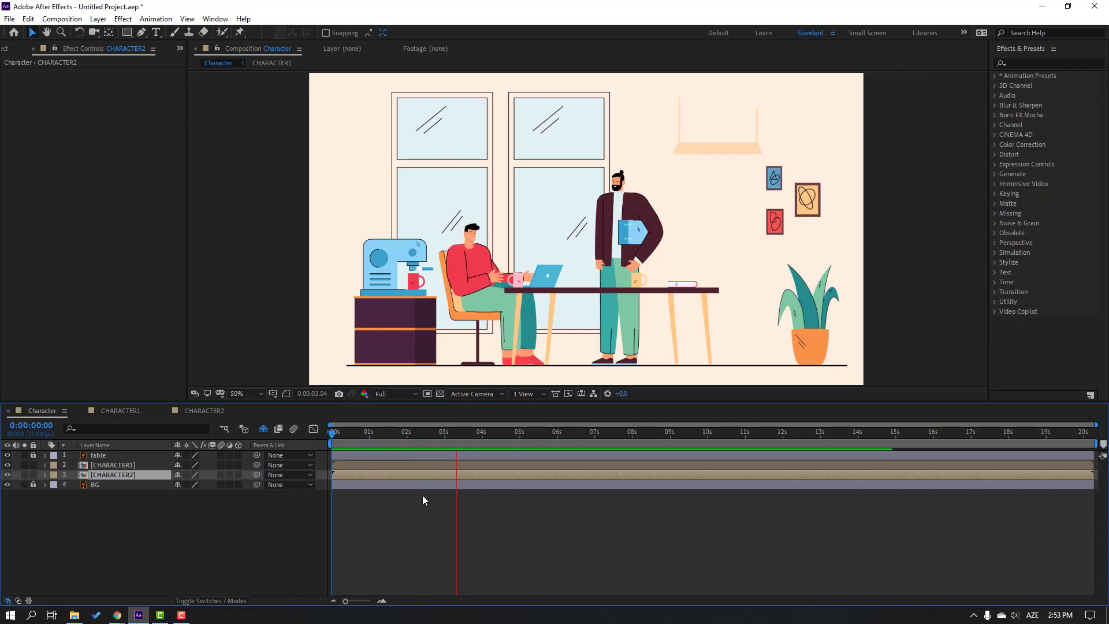
pyautogui.click(340, 433)
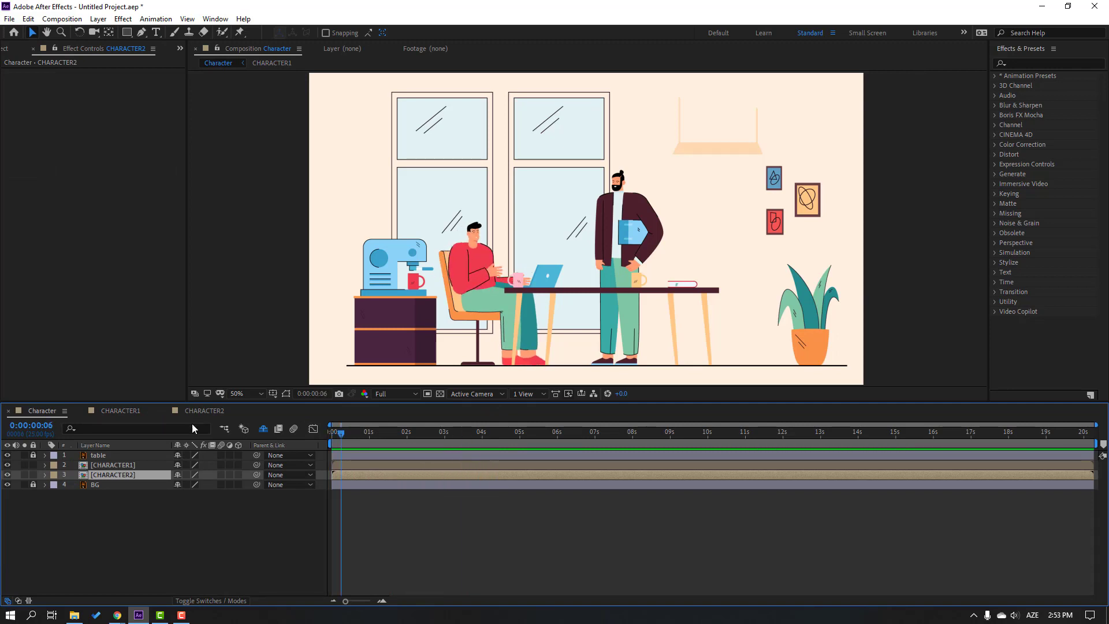
# In the CHARACTER2 composition, start a Rotation keyframe for the body_2 layer and place it at 0:08.
pyautogui.click(204, 411)
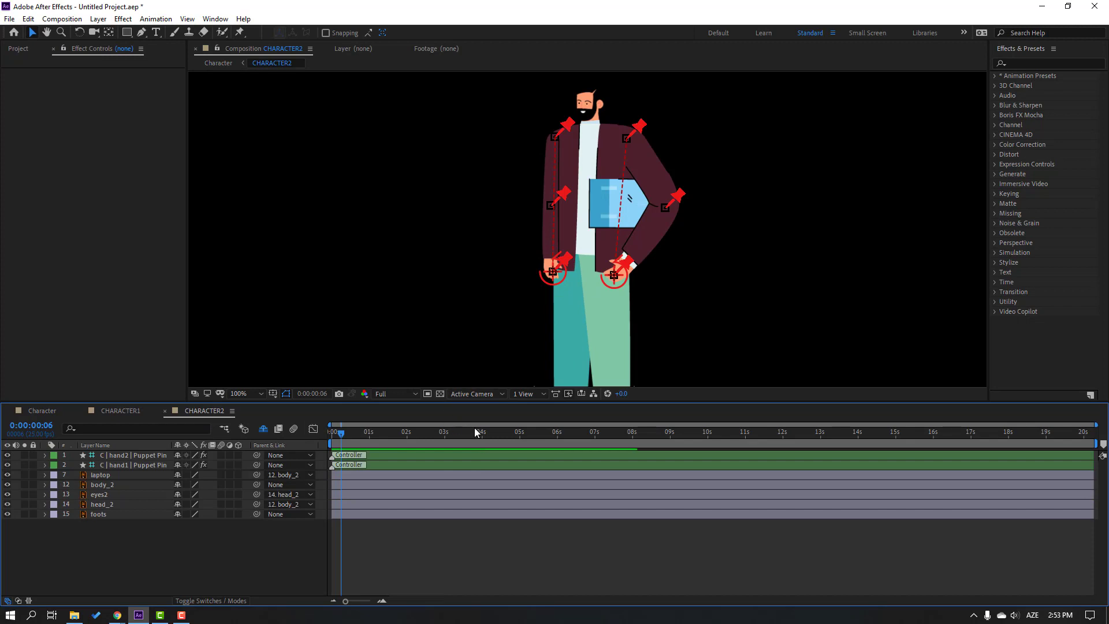
pyautogui.moveTo(341, 438); pyautogui.dragTo(327, 448)
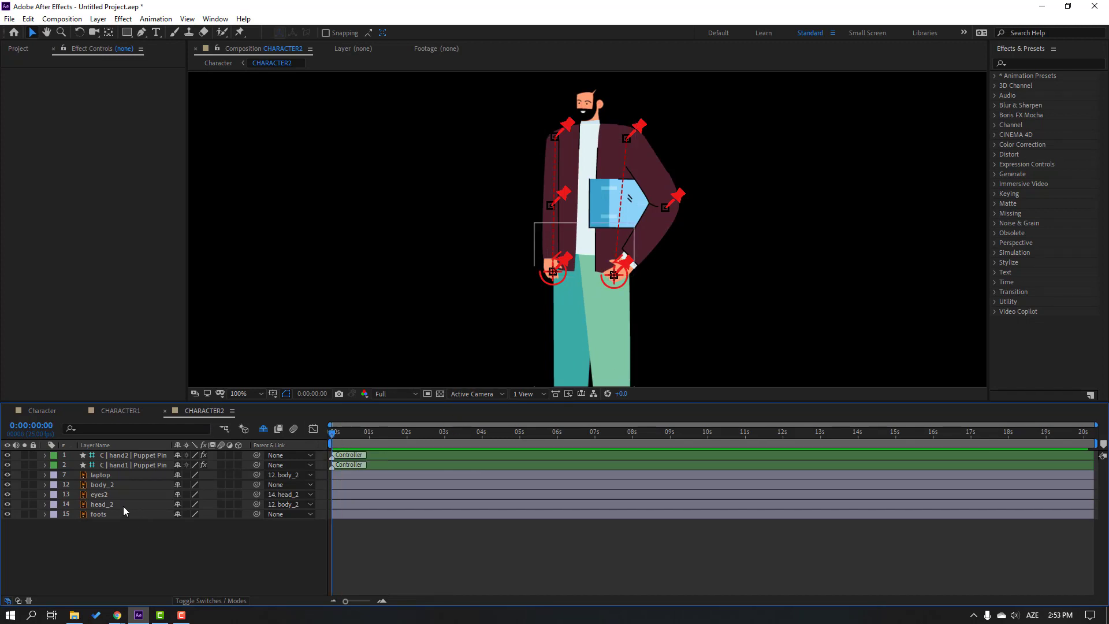
pyautogui.click(109, 487)
pyautogui.press('r')
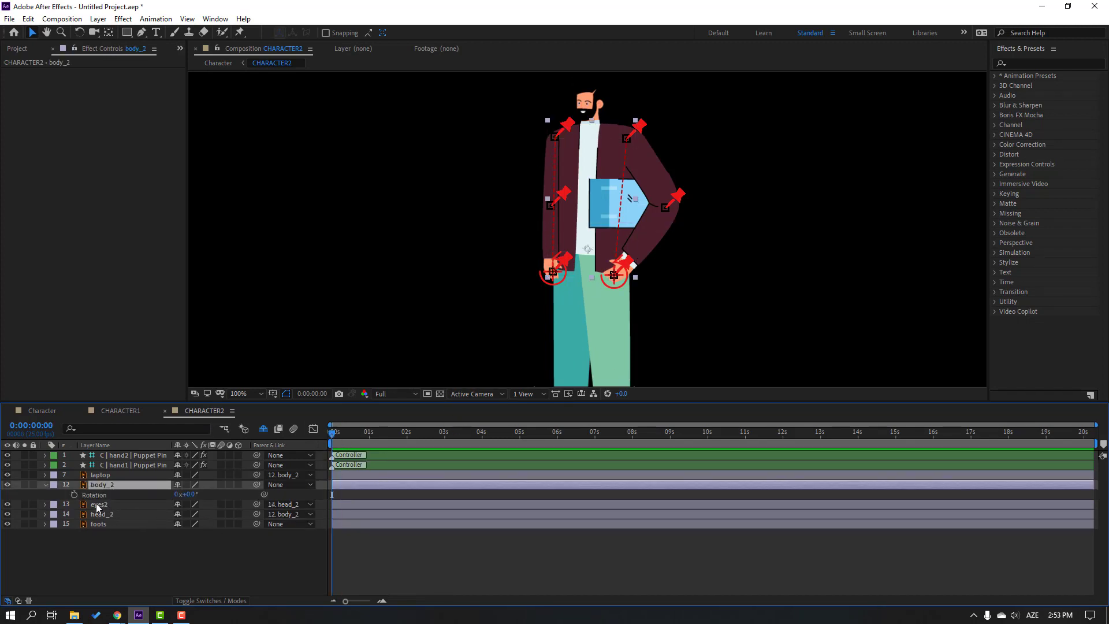
pyautogui.click(74, 495)
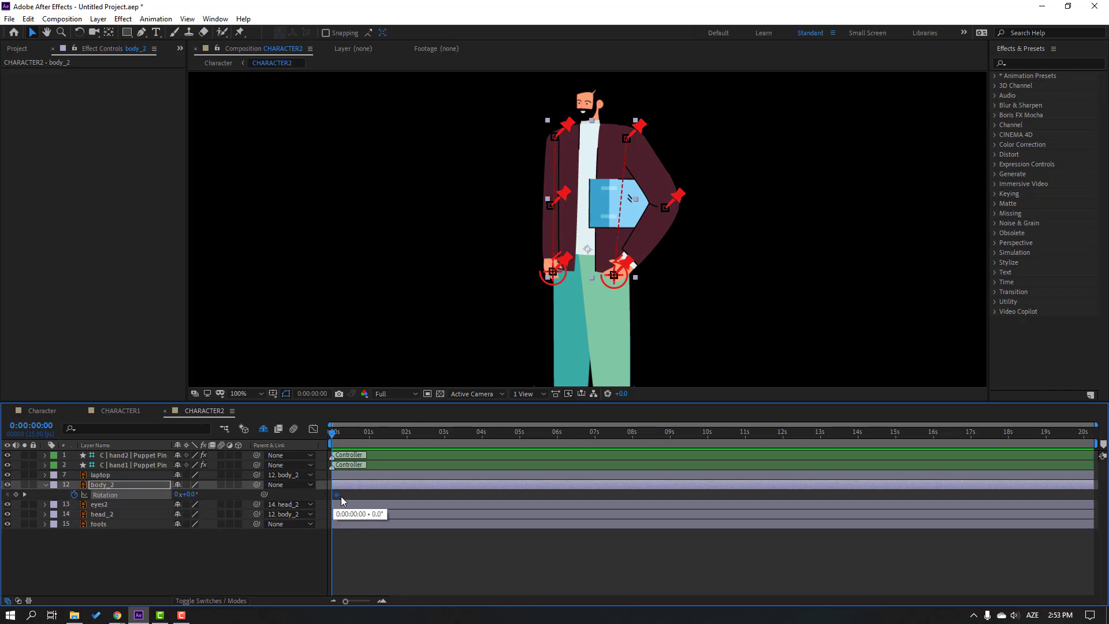
pyautogui.click(344, 435)
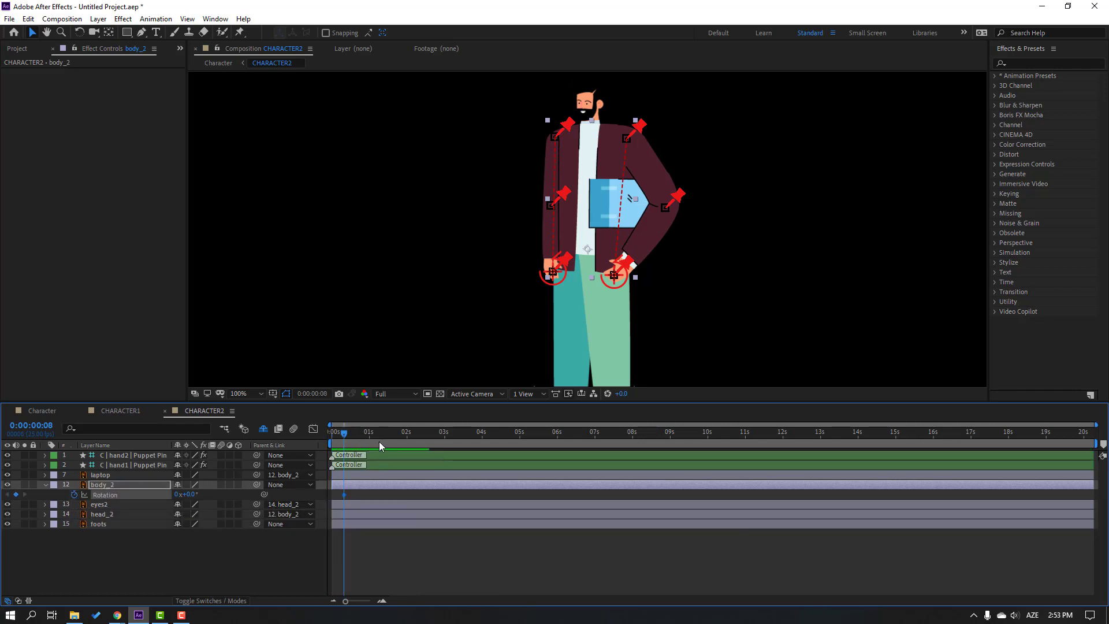
# Set body_2's Rotation to 3° at 0:18 and apply Easy Ease to both Rotation keyframes.
pyautogui.hotkey('shift', 'pagedown')
pyautogui.click(193, 495)
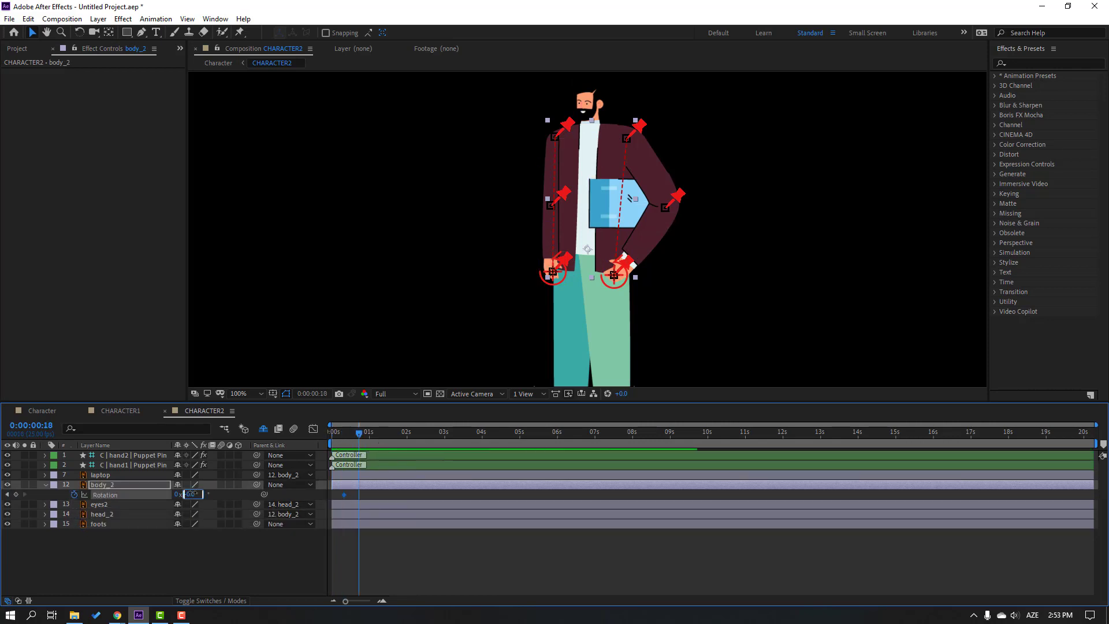
pyautogui.write('3')
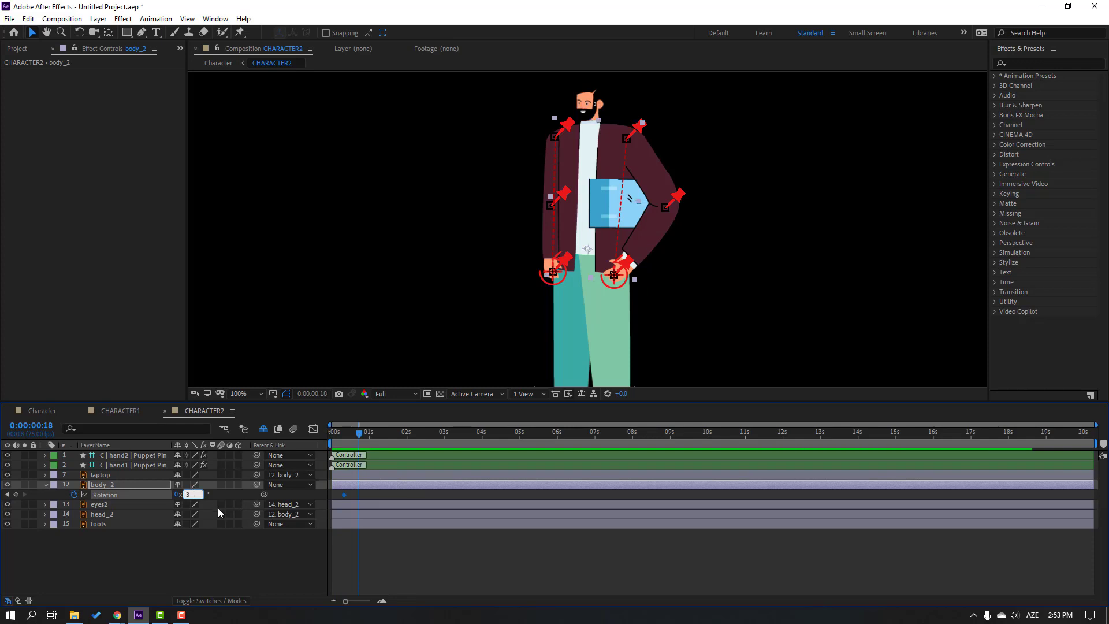
pyautogui.press('Return')
pyautogui.moveTo(364, 494); pyautogui.dragTo(340, 497)
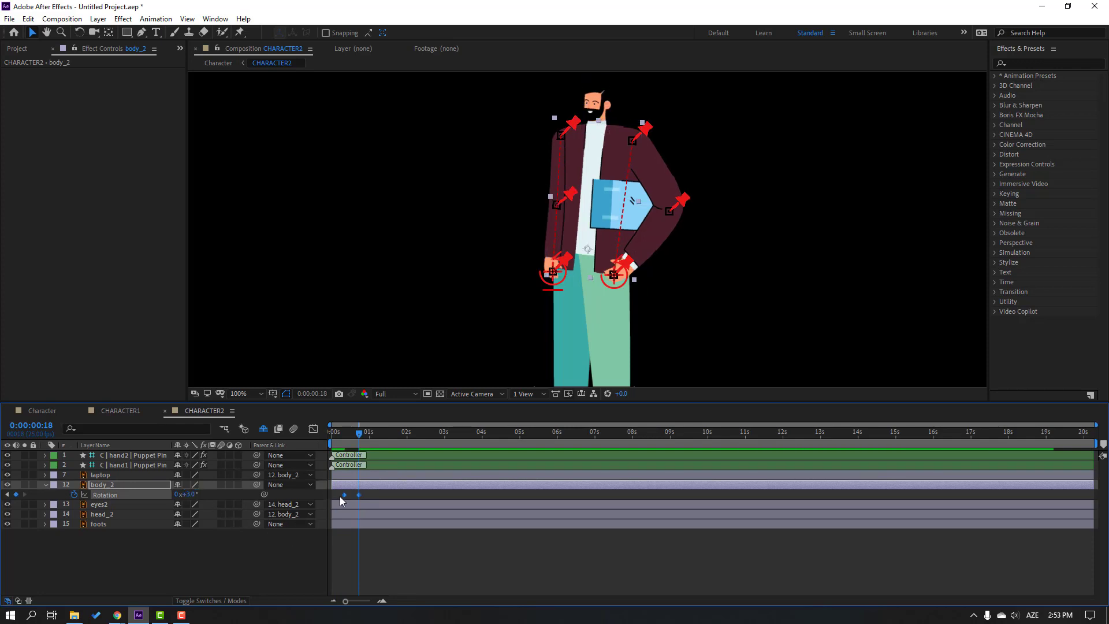
pyautogui.rightClick(352, 492)
pyautogui.moveTo(439, 484)
pyautogui.click(480, 525)
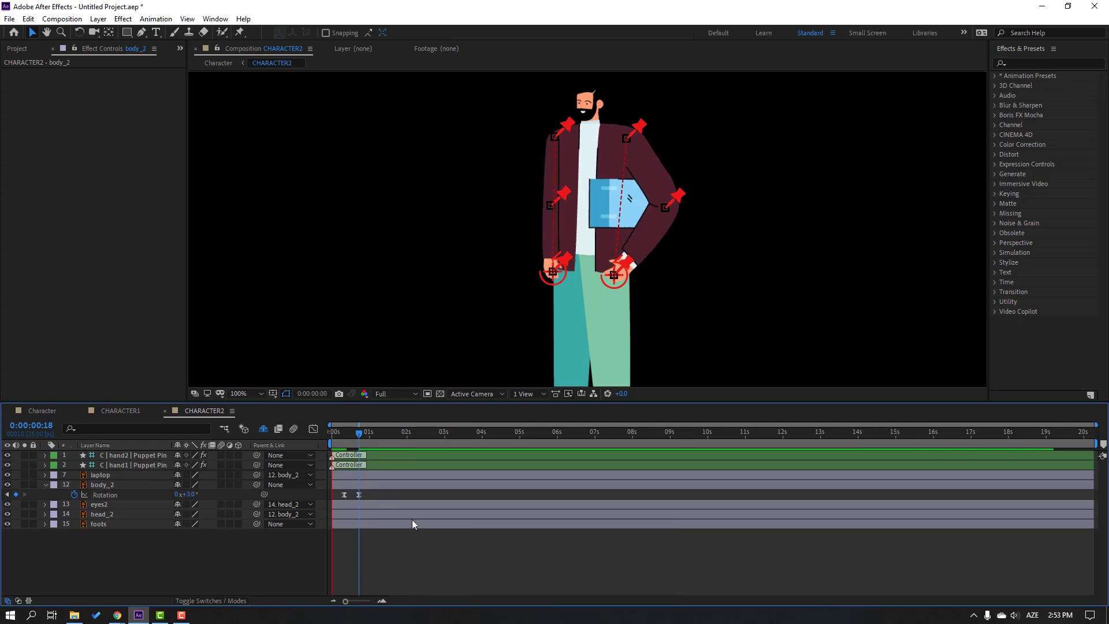
# Hold body_2 with a Rotation keyframe at 2:03, set its Rotation to -4° at 2:15, and preview the sway.
pyautogui.moveTo(358, 436); pyautogui.dragTo(411, 440)
pyautogui.click(16, 494)
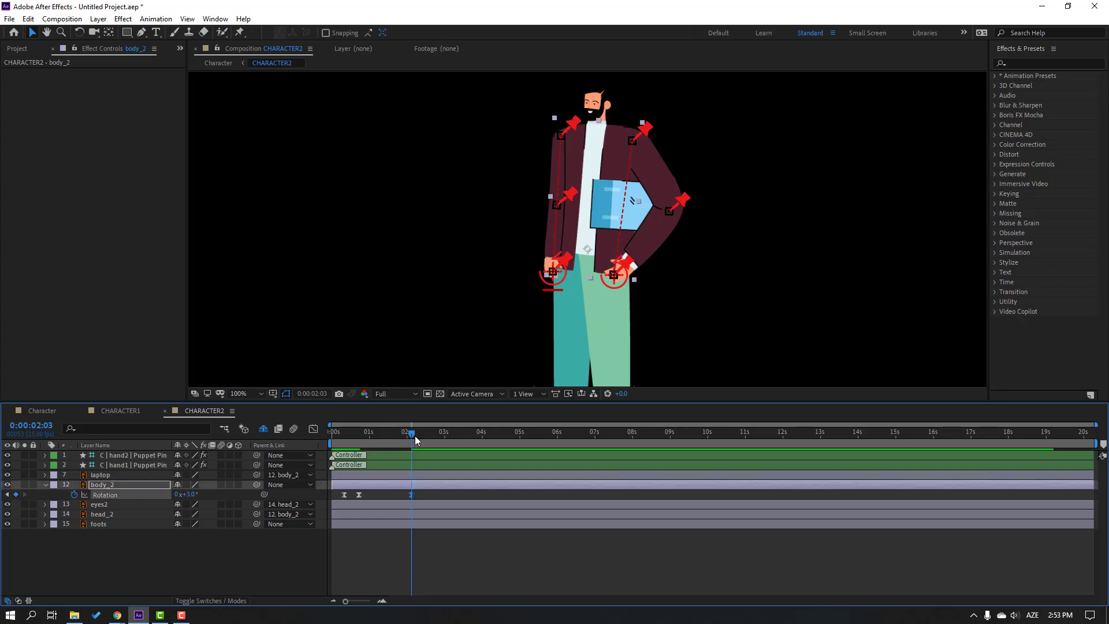
pyautogui.moveTo(191, 494); pyautogui.dragTo(189, 495)
pyautogui.press('space')
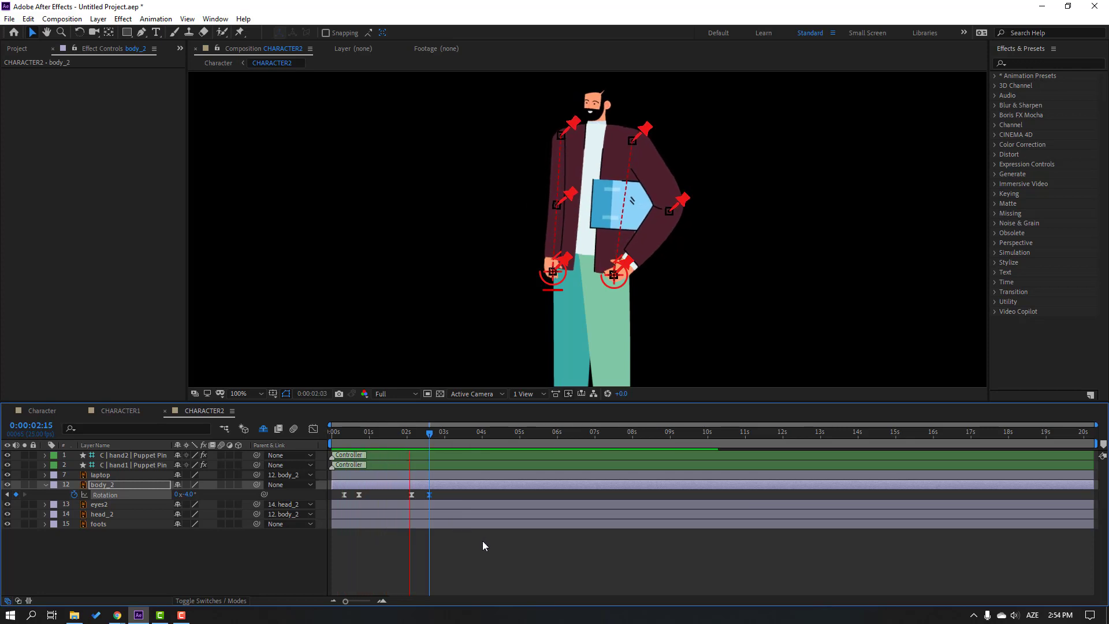
# Start a Rotation keyframe for head_2 at 0:02 and set its Rotation to 10° at 0:11.
pyautogui.moveTo(426, 436); pyautogui.dragTo(339, 440)
pyautogui.click(126, 514)
pyautogui.press('r')
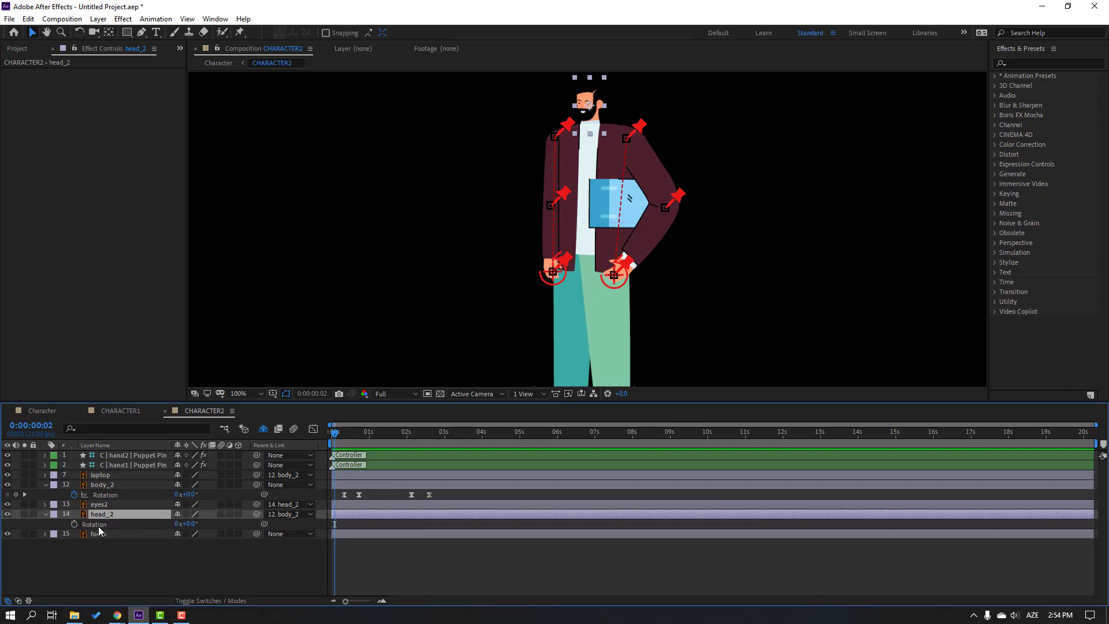
pyautogui.click(74, 524)
pyautogui.moveTo(341, 434); pyautogui.dragTo(349, 435)
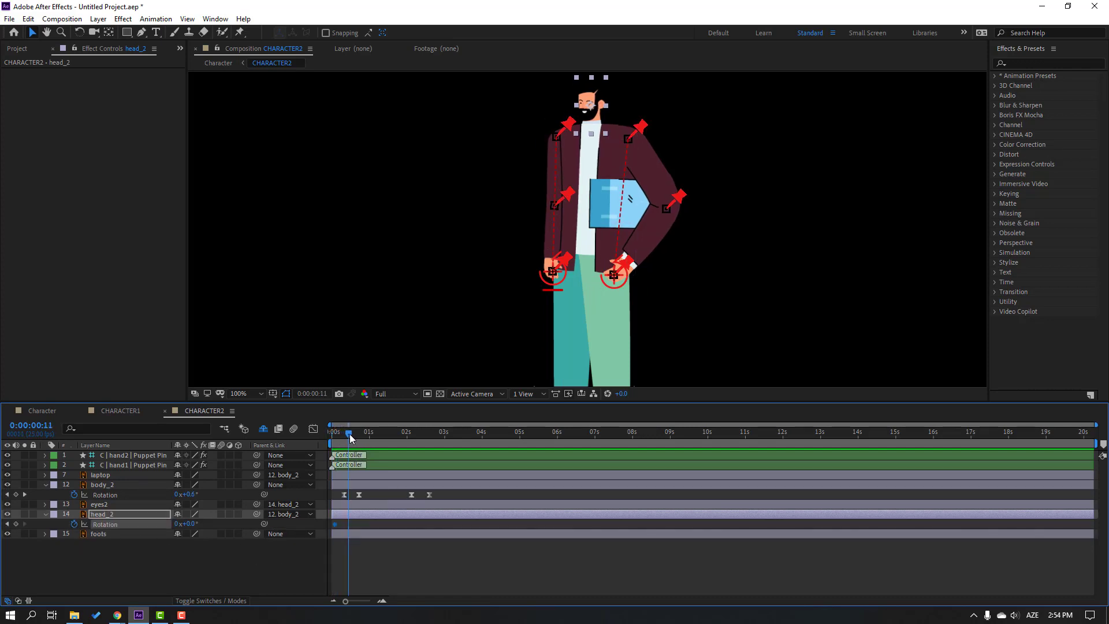
pyautogui.moveTo(191, 527); pyautogui.dragTo(197, 523)
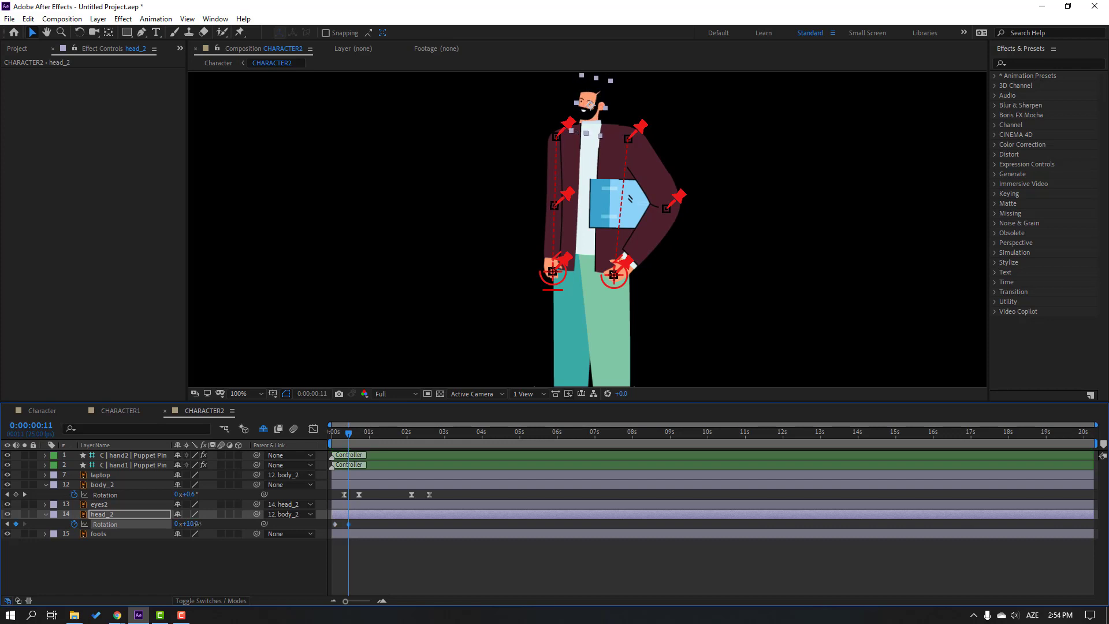
# Move head_2's anchor point from the face down to the base of the neck with the Pan Behind tool.
pyautogui.scroll(5, 629, 185)
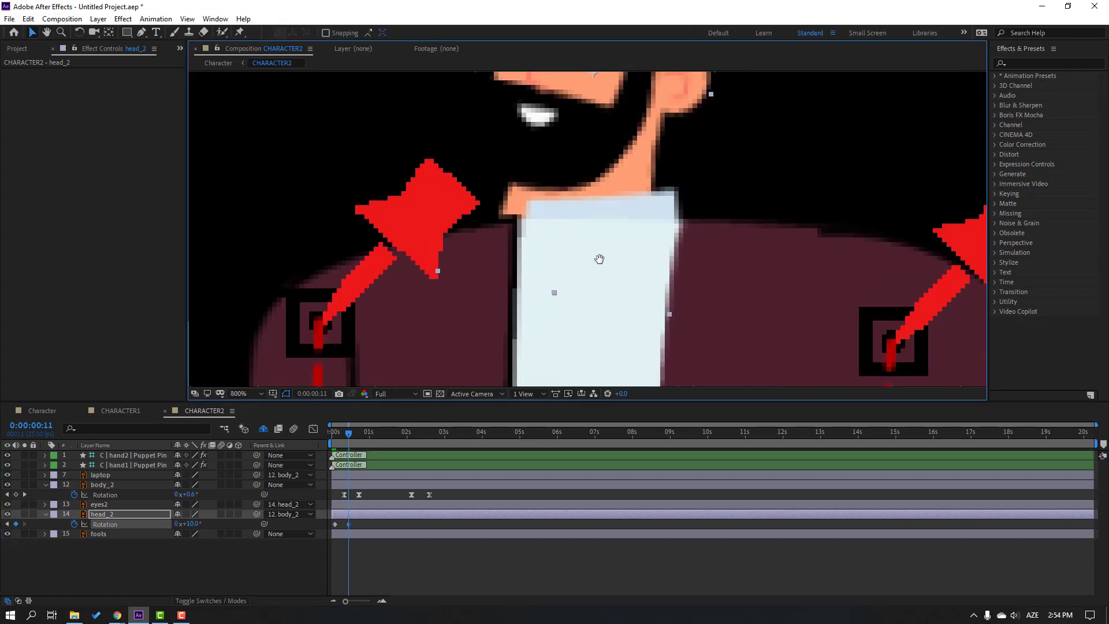
pyautogui.click(109, 34)
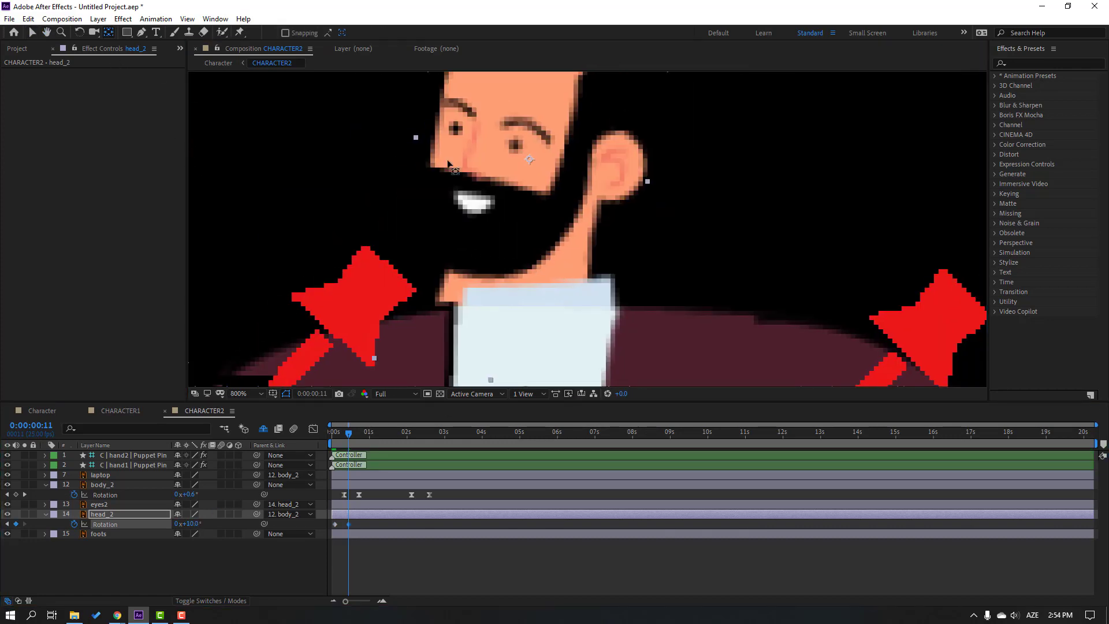
pyautogui.moveTo(541, 157); pyautogui.dragTo(512, 296)
pyautogui.click(29, 35)
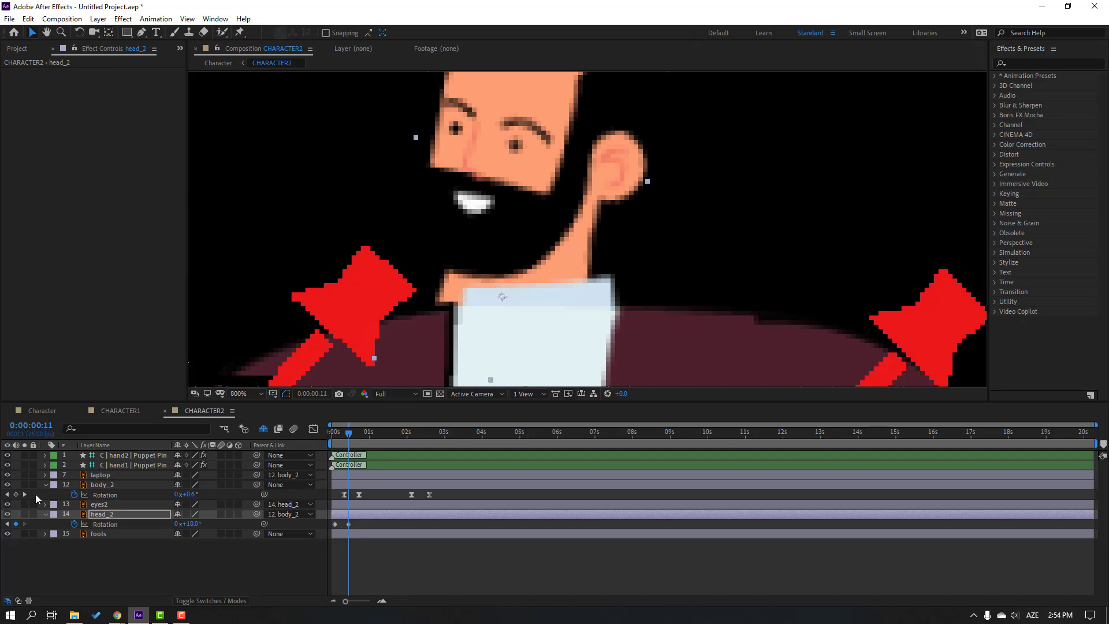
# Place the head_2 layer above body_2 and shift the head slightly right so the neck sits centred over the shirt.
pyautogui.click(102, 514)
pyautogui.moveTo(103, 512); pyautogui.dragTo(112, 482)
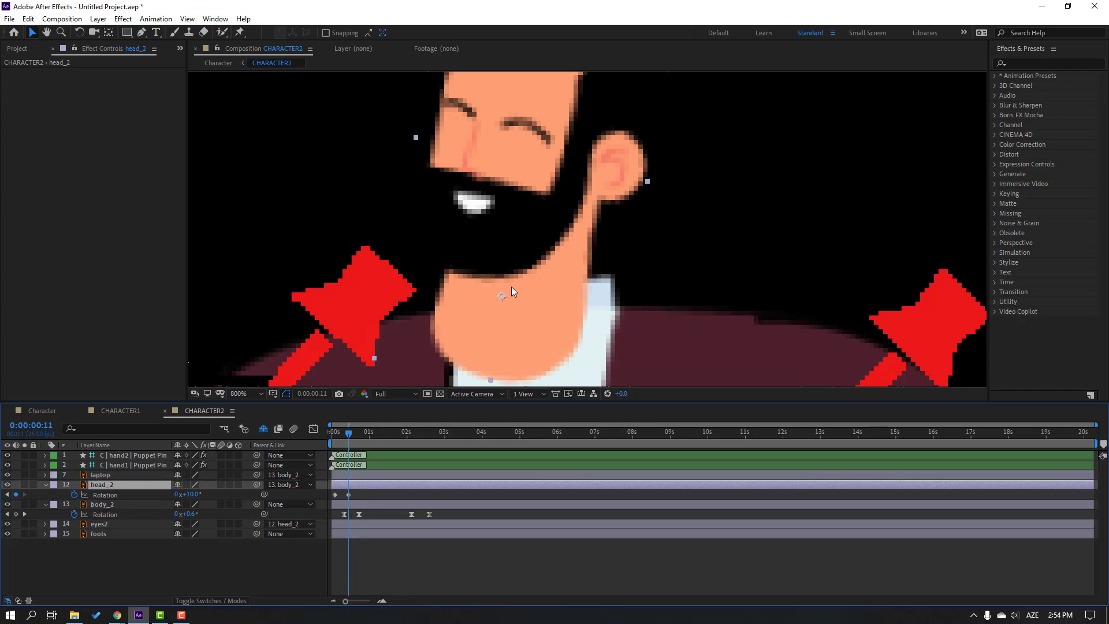
pyautogui.moveTo(520, 283); pyautogui.dragTo(546, 281)
pyautogui.moveTo(348, 434)
pyautogui.mouseDown()
pyautogui.moveTo(330, 436)
pyautogui.moveTo(355, 434)
pyautogui.mouseUp()
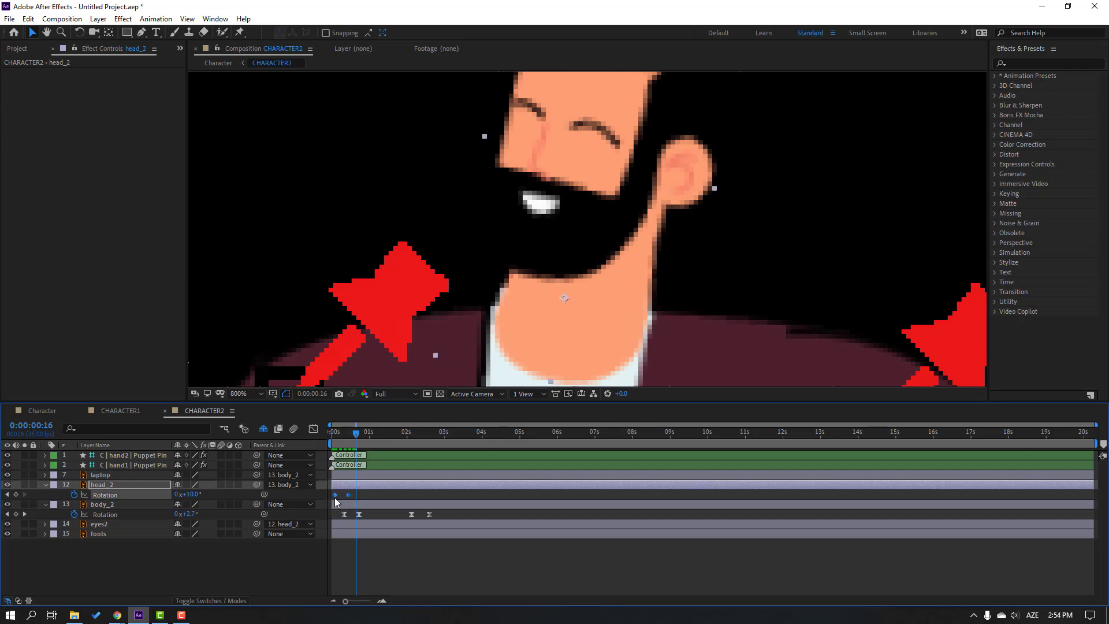
# Apply Easy Ease to head_2's two Rotation keyframes and preview the head movement.
pyautogui.rightClick(335, 495)
pyautogui.moveTo(396, 488)
pyautogui.click(495, 526)
pyautogui.press(',')
pyautogui.press(',')
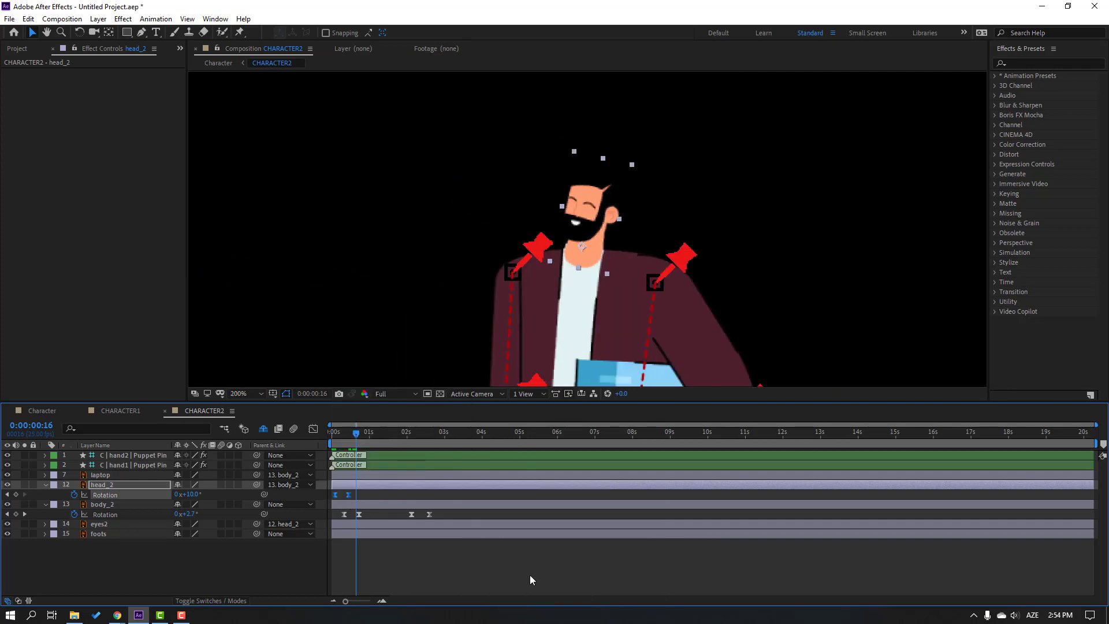
pyautogui.click(531, 579)
pyautogui.press(',')
pyautogui.press(',')
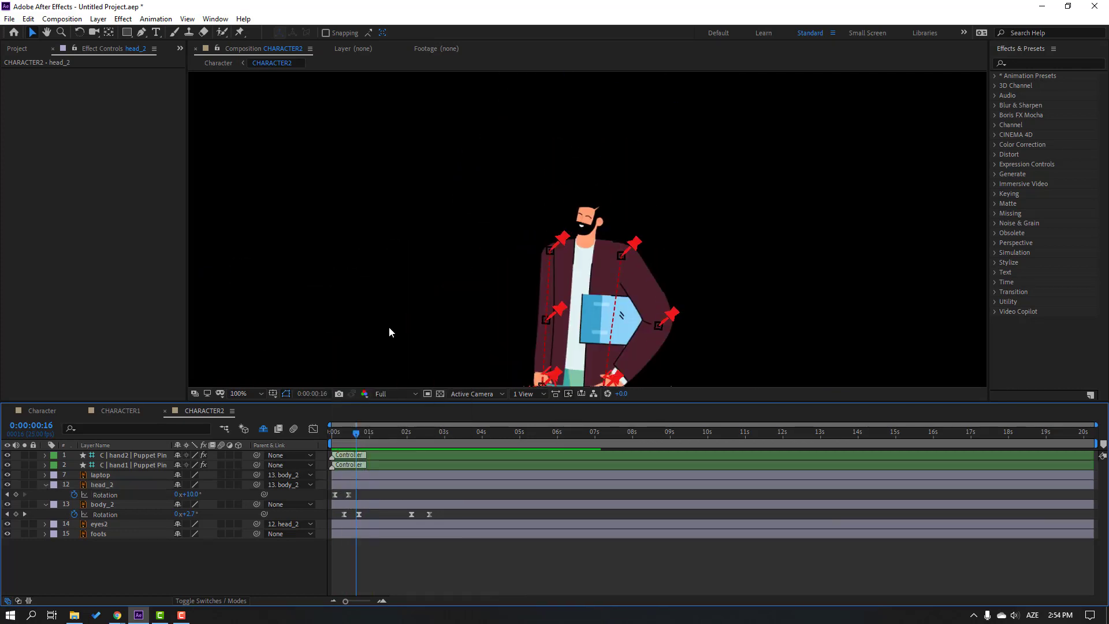
pyautogui.press('space')
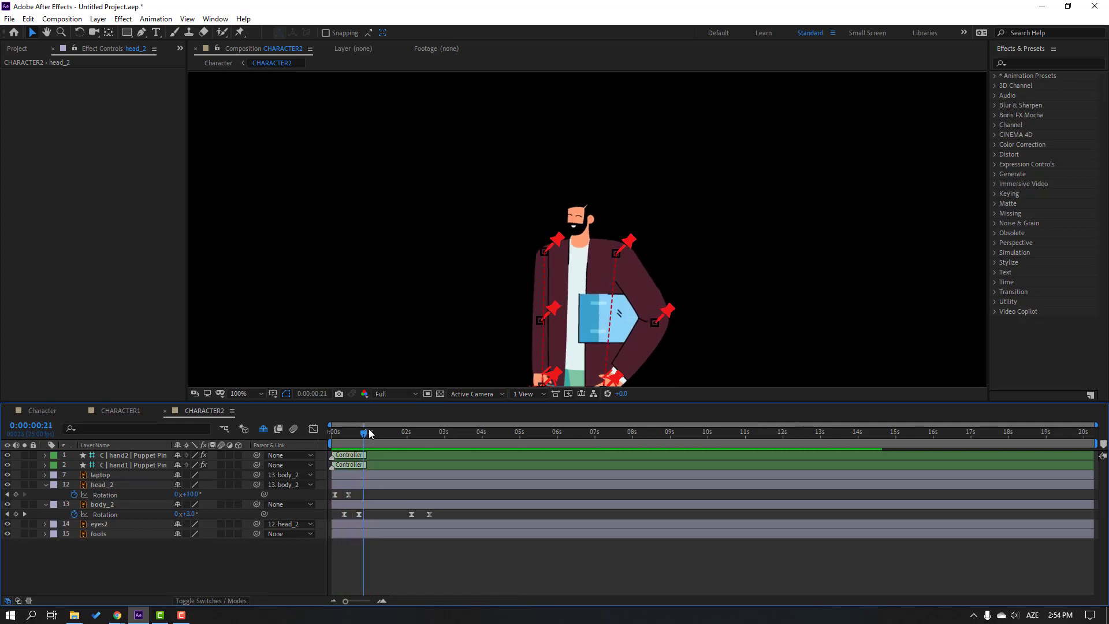
# Hold head_2 with a Rotation keyframe at 2:08, set its Rotation to 0° at 2:18, and preview the animation.
pyautogui.moveTo(369, 433); pyautogui.dragTo(418, 434)
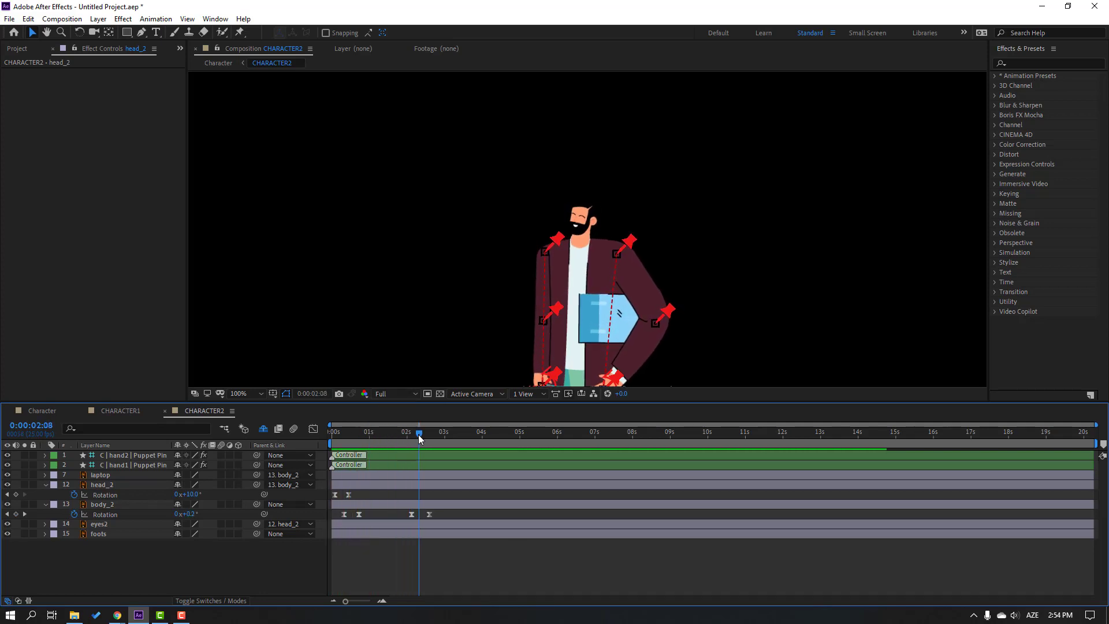
pyautogui.click(16, 494)
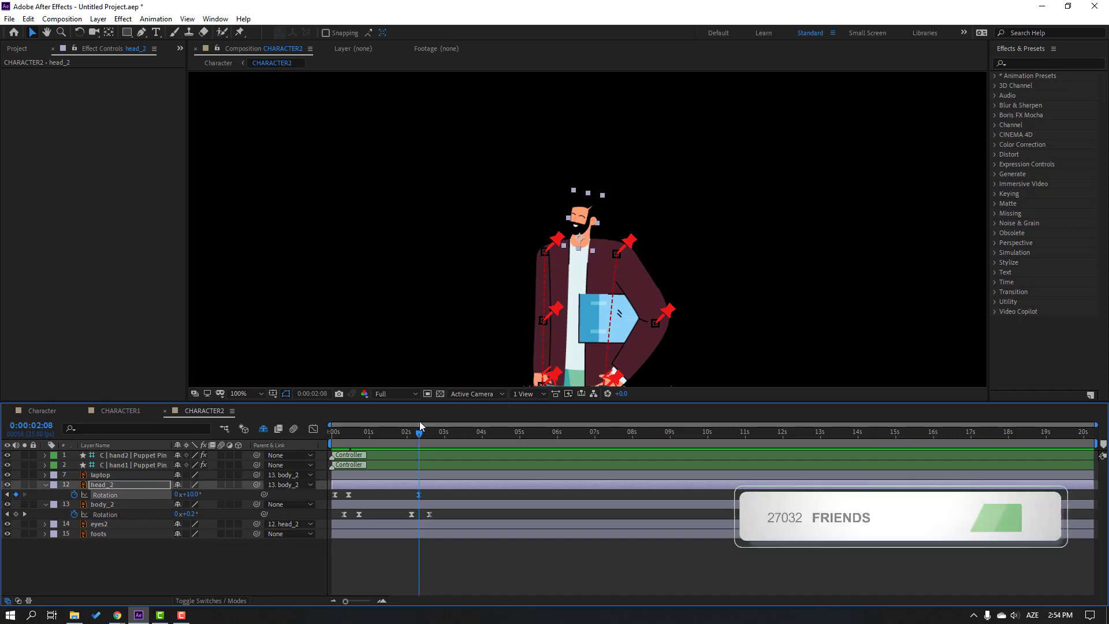
pyautogui.moveTo(419, 433); pyautogui.dragTo(434, 434)
pyautogui.moveTo(196, 495); pyautogui.dragTo(185, 495)
pyautogui.click(470, 250)
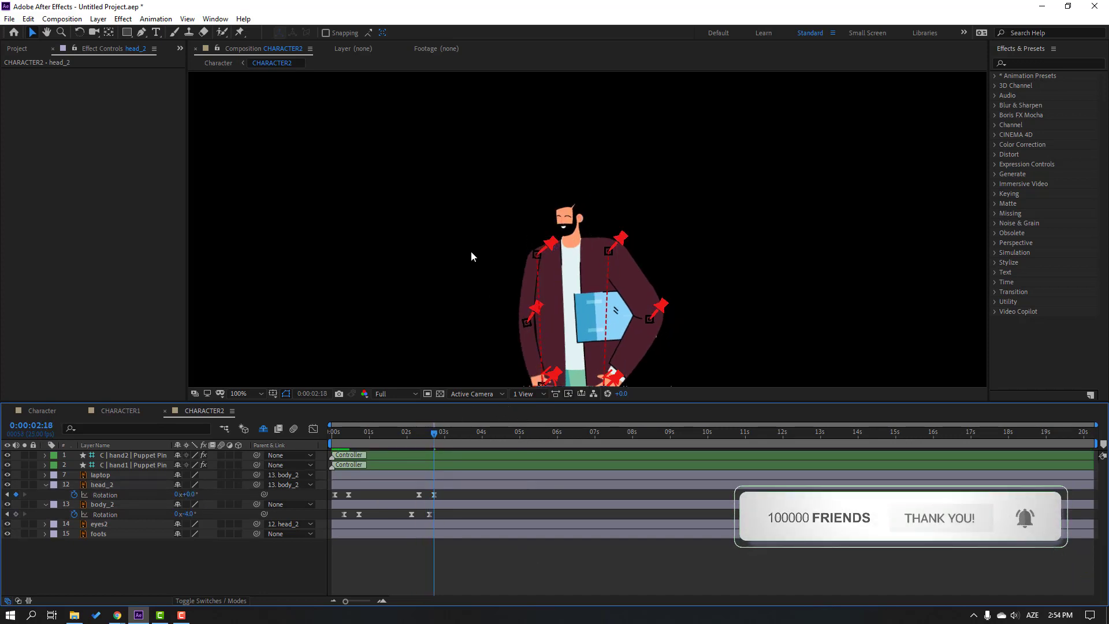
pyautogui.scroll(-2, 436, 274)
pyautogui.press('space')
pyautogui.scroll(2, 436, 272)
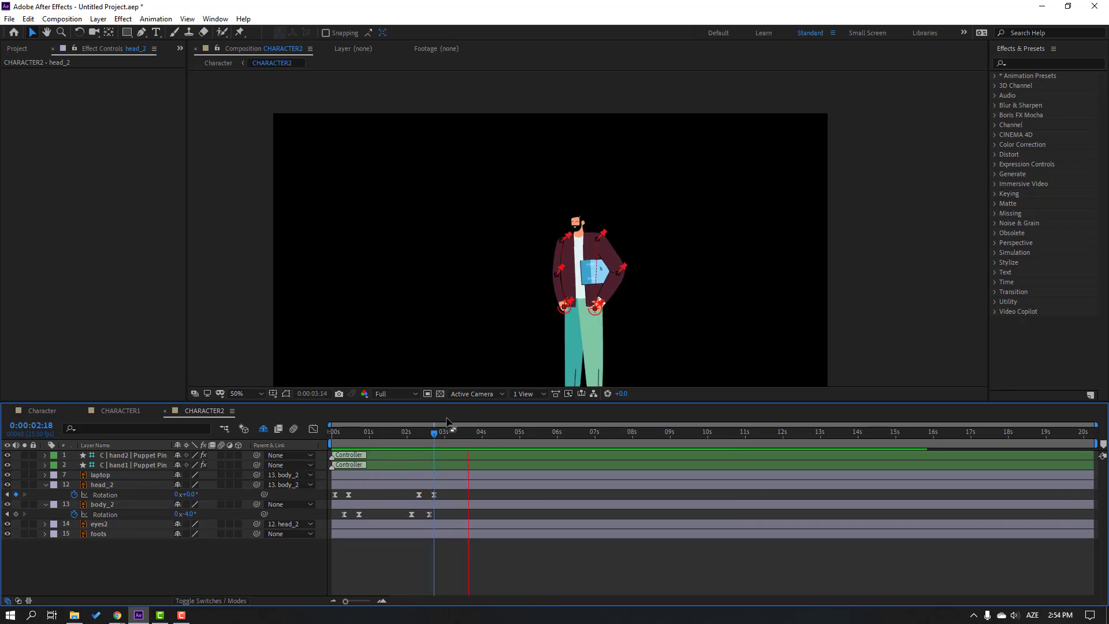
# Copy body_2's four Rotation keyframes and paste them starting at 3:20.
pyautogui.moveTo(440, 433); pyautogui.dragTo(474, 435)
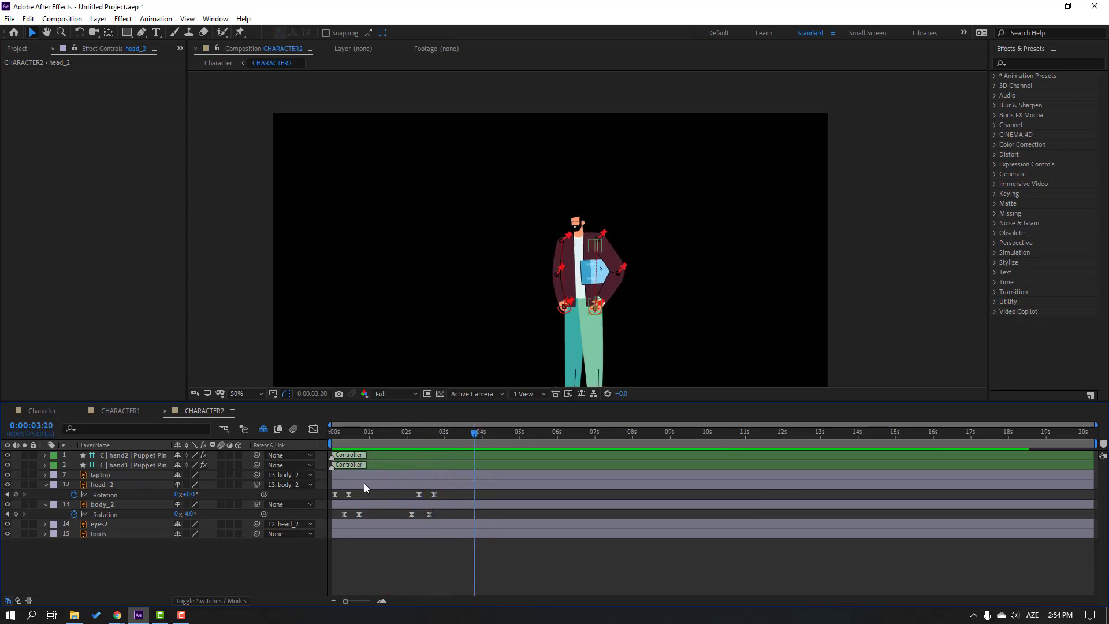
pyautogui.click(16, 513)
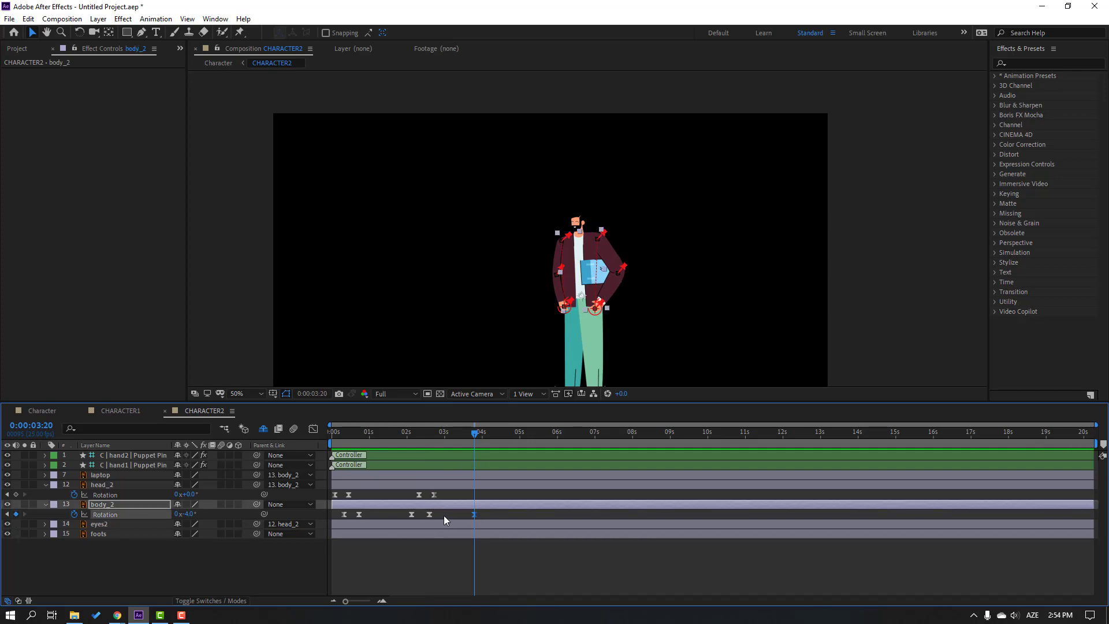
pyautogui.moveTo(444, 515); pyautogui.dragTo(339, 532)
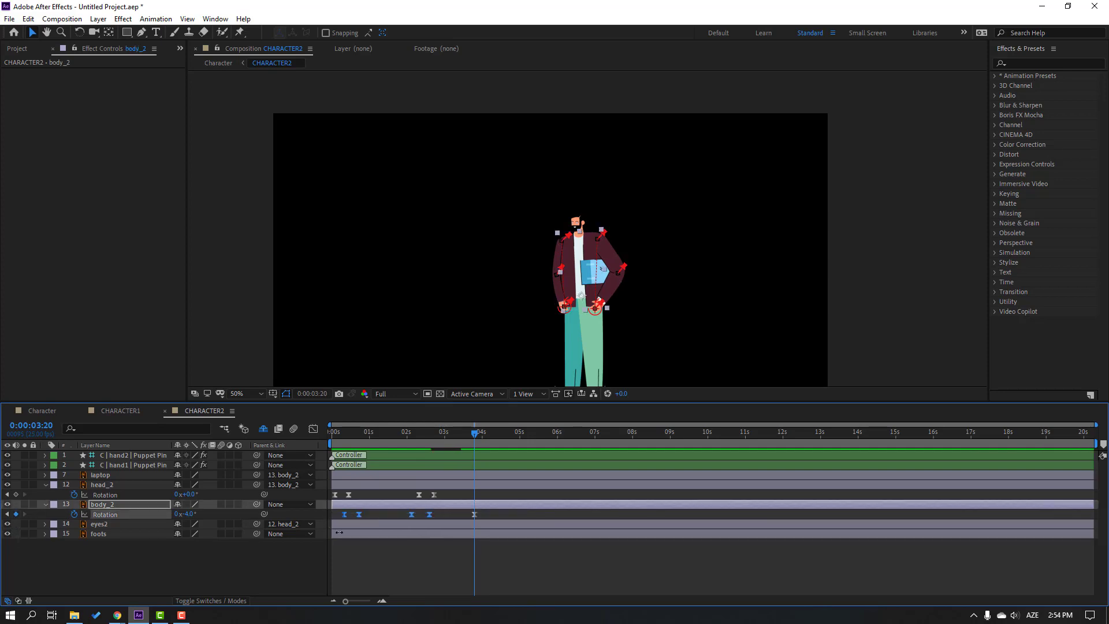
pyautogui.click(474, 516)
pyautogui.hotkey('ctrl', 'v')
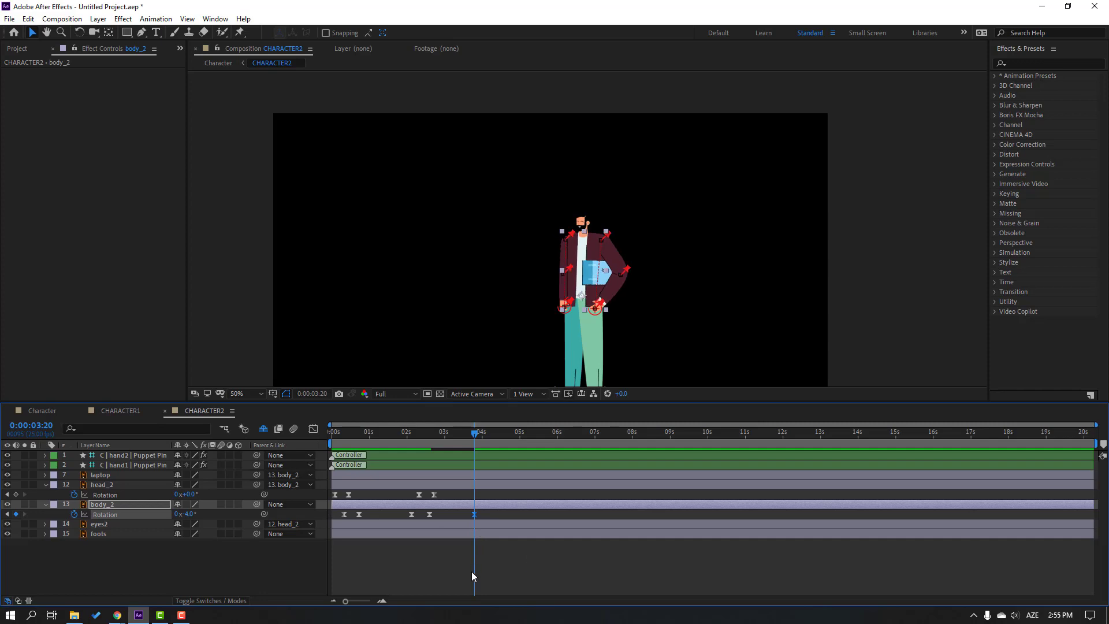
# Copy head_2's four Rotation keyframes, paste them starting at 3:21, and scrub back through the animation to about 1:17.
pyautogui.moveTo(434, 434); pyautogui.dragTo(475, 447)
pyautogui.moveTo(452, 490); pyautogui.dragTo(333, 497)
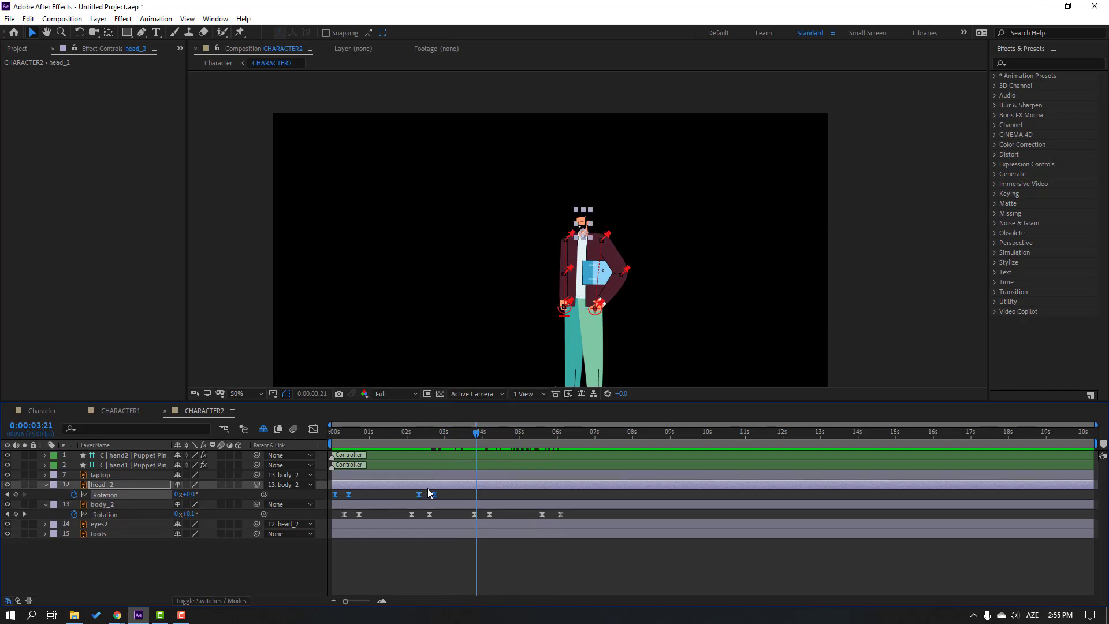
pyautogui.hotkey('ctrl', 'c')
pyautogui.hotkey('ctrl', 'v')
pyautogui.moveTo(445, 430); pyautogui.dragTo(395, 432)
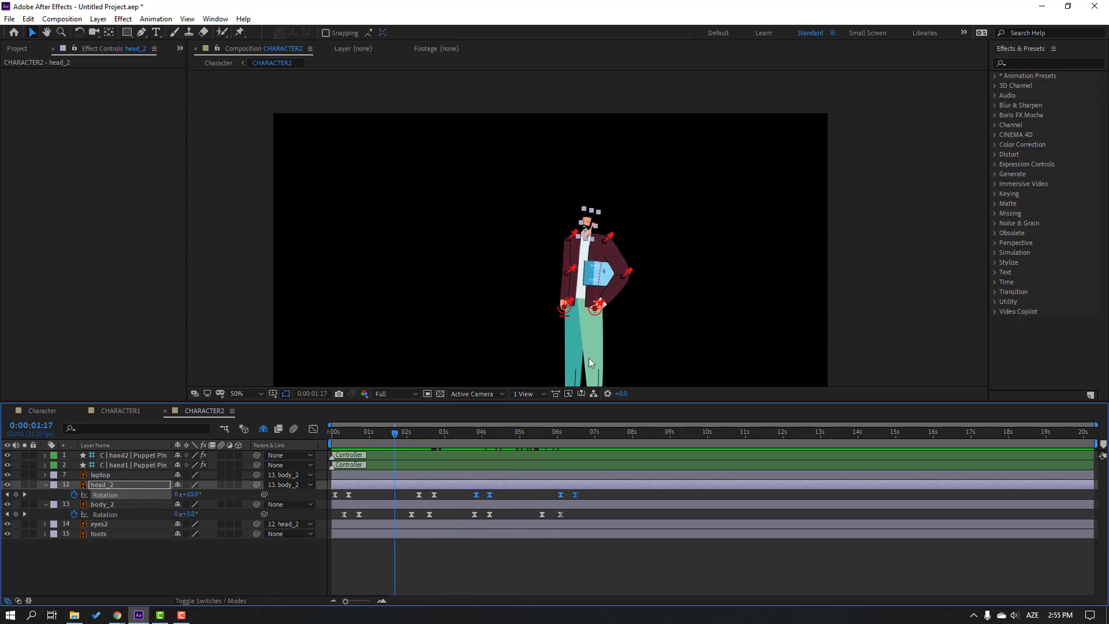
# Add a Position keyframe at 1:03 to the hand2 Puppet Pin controller beside the laptop.
pyautogui.click(599, 311)
pyautogui.scroll(4, 590, 329)
pyautogui.scroll(-2, 580, 264)
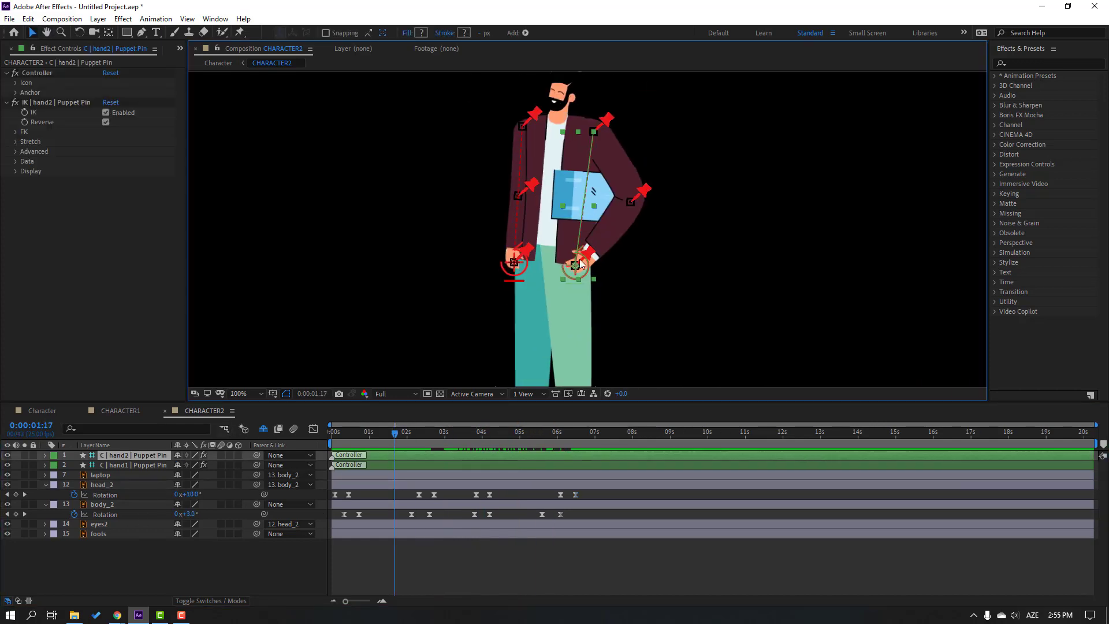
pyautogui.moveTo(352, 433)
pyautogui.mouseDown()
pyautogui.moveTo(338, 432)
pyautogui.moveTo(372, 436)
pyautogui.mouseUp()
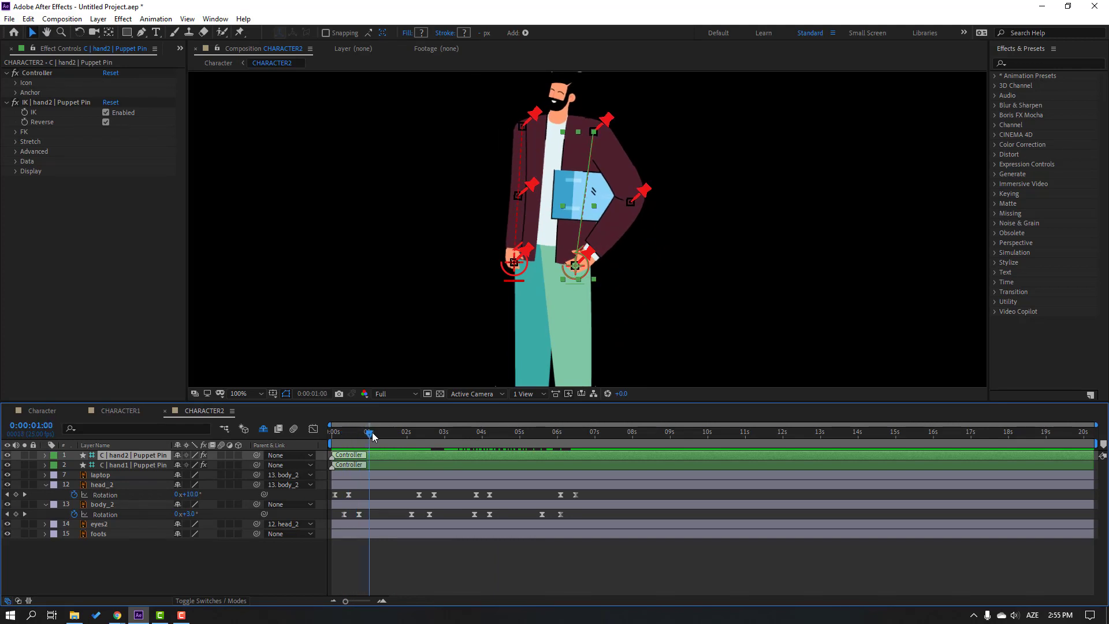
pyautogui.press('p')
pyautogui.click(74, 465)
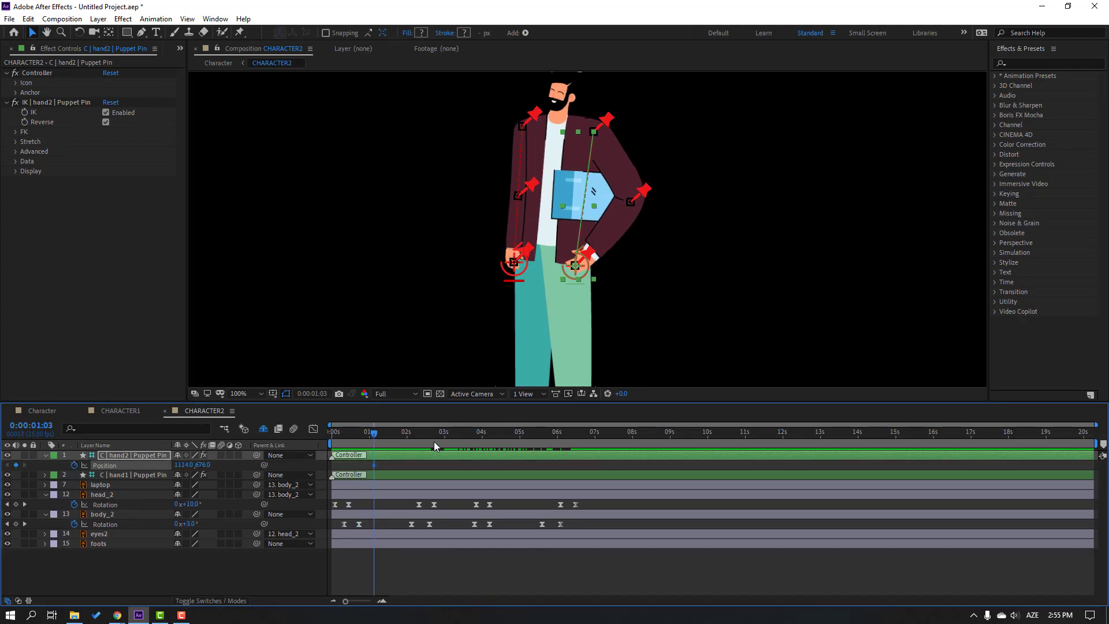
# Move the hand2 controller to about 1127, 679 at 1:19 and scrub through the arm movement.
pyautogui.moveTo(574, 265)
pyautogui.mouseDown()
pyautogui.moveTo(588, 267)
pyautogui.moveTo(574, 263)
pyautogui.mouseUp()
pyautogui.moveTo(365, 434); pyautogui.dragTo(398, 441)
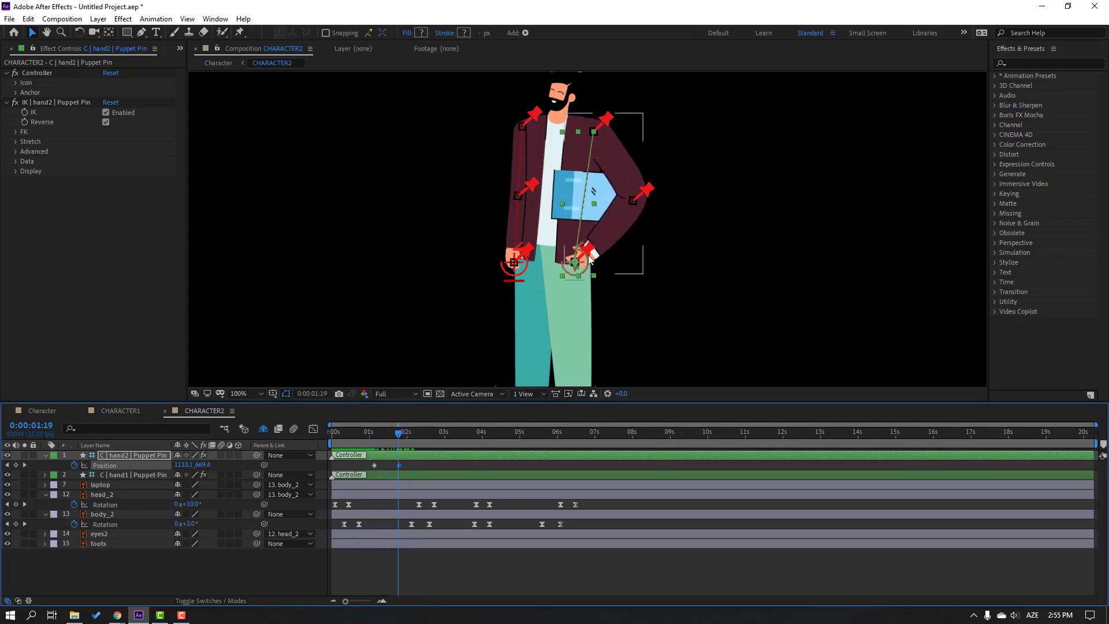
pyautogui.moveTo(574, 263); pyautogui.dragTo(582, 267)
pyautogui.moveTo(373, 434); pyautogui.dragTo(397, 436)
# Apply Easy Ease to the hand2 controller's two Position keyframes.
pyautogui.keyDown('shift'); pyautogui.click(375, 466); pyautogui.keyUp('shift')
pyautogui.rightClick(375, 465)
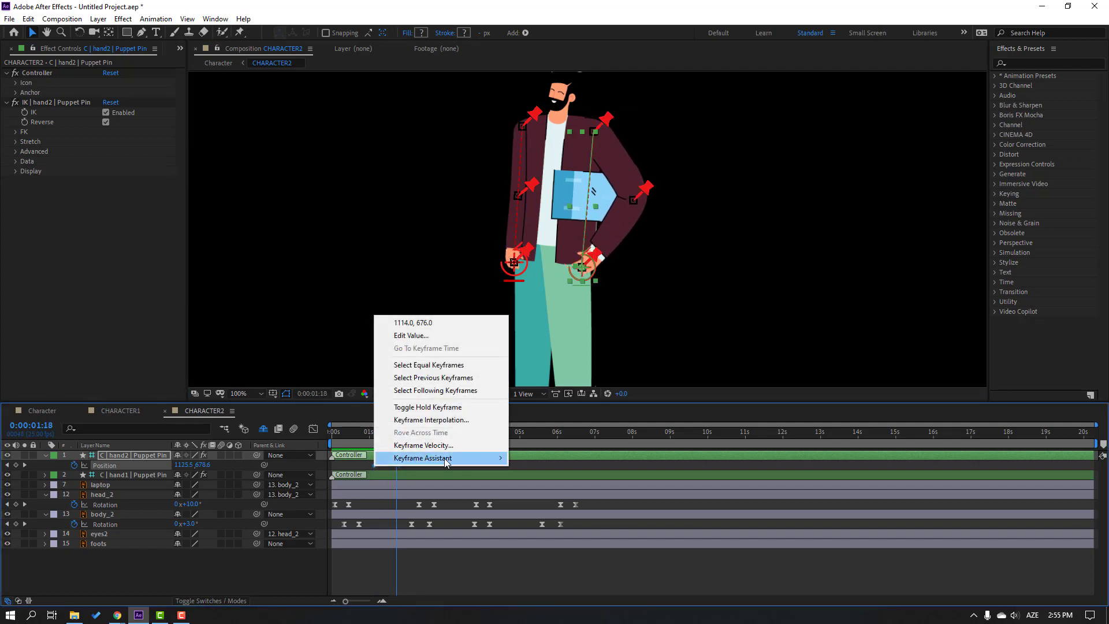
pyautogui.moveTo(433, 456)
pyautogui.click(577, 496)
# Hold the hand2 controller with a Position keyframe at 4:17 and move it to about 1106, 674 at 5:14.
pyautogui.click(486, 434)
pyautogui.press('space')
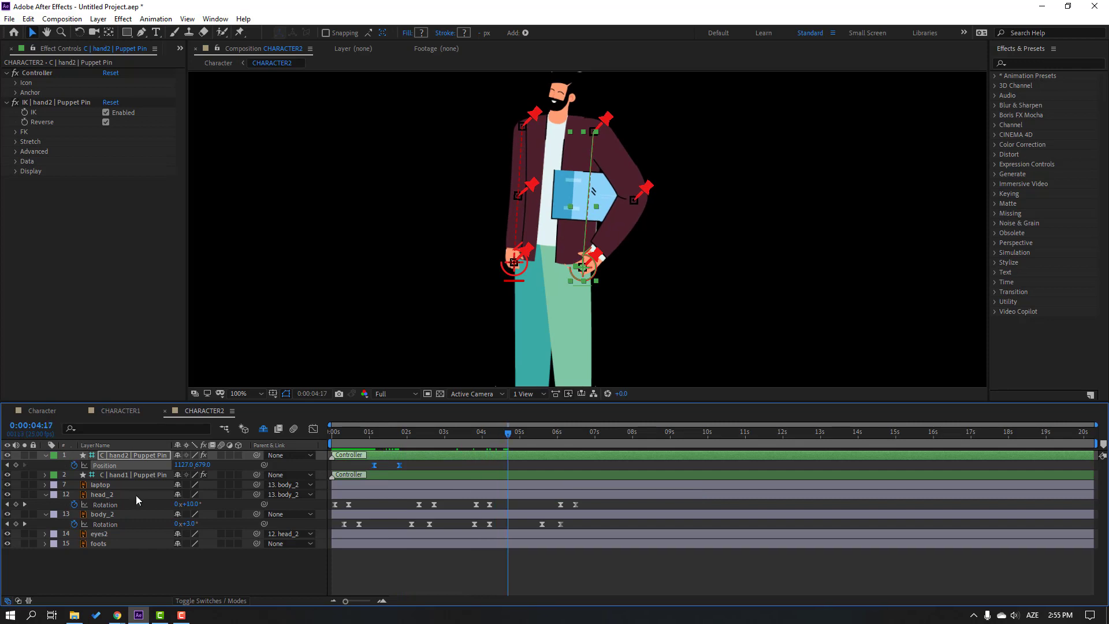
pyautogui.click(16, 465)
pyautogui.moveTo(589, 270); pyautogui.dragTo(577, 267)
# Add a Position keyframe to the laptop layer at 1:03 and set its X position to 152.1 at 1:19.
pyautogui.moveTo(488, 434); pyautogui.dragTo(375, 440)
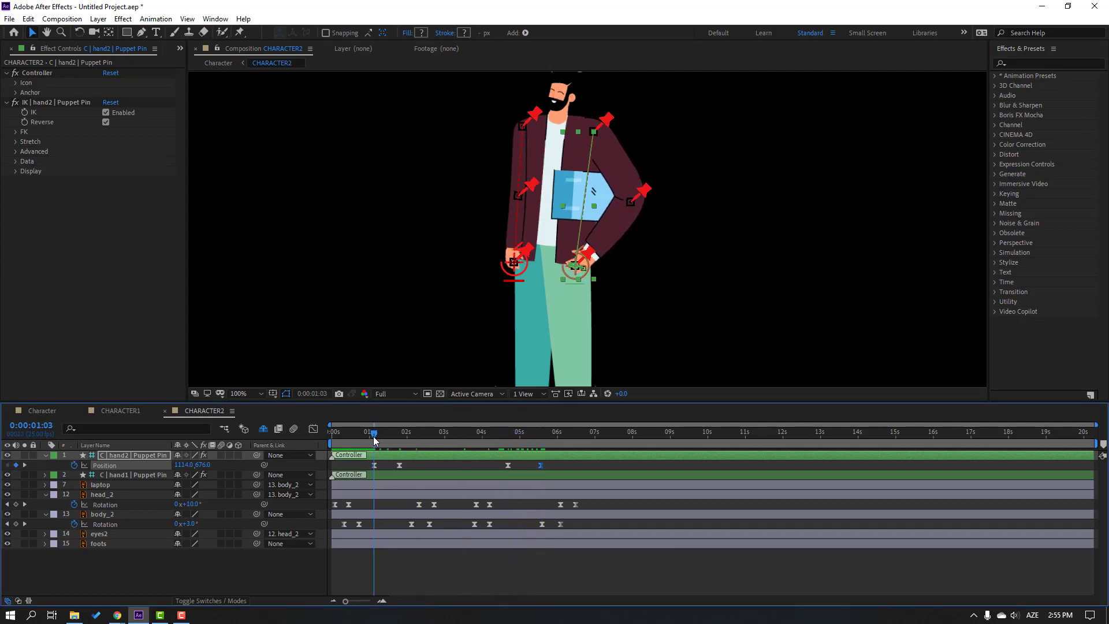
pyautogui.click(102, 484)
pyautogui.hotkey('alt', 'shift', 'p')
pyautogui.click(99, 497)
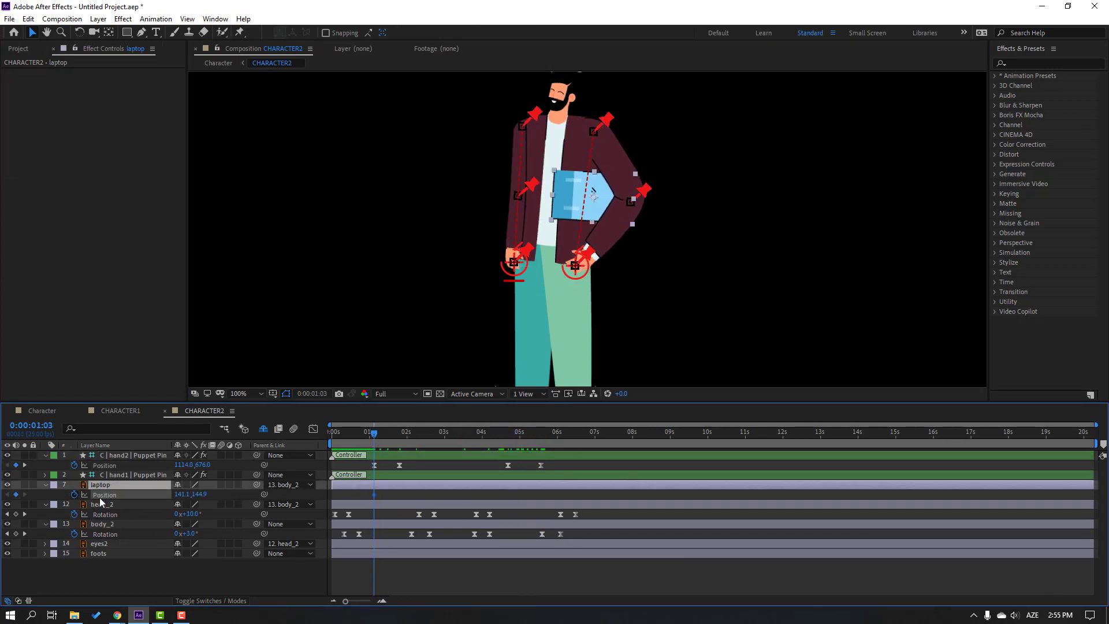
pyautogui.click(388, 432)
pyautogui.moveTo(390, 434); pyautogui.dragTo(397, 434)
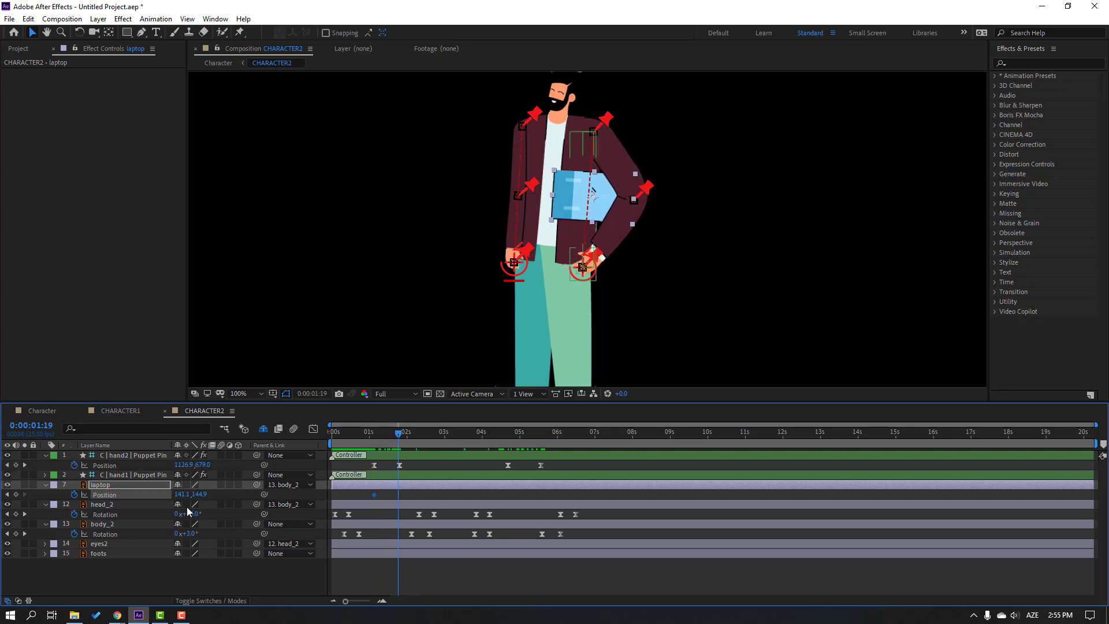
pyautogui.moveTo(182, 494); pyautogui.dragTo(184, 495)
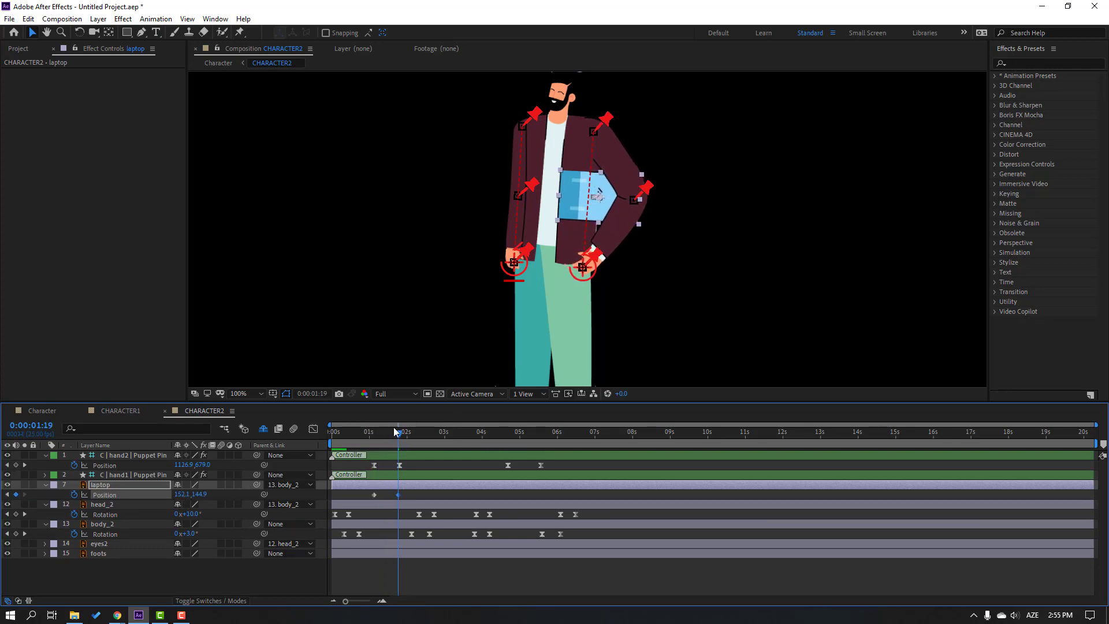
# Hold the laptop with a Position keyframe at 4:17 and set its X position to 147.1 at 5:14.
pyautogui.moveTo(398, 433); pyautogui.dragTo(540, 436)
pyautogui.press('pagedown')
pyautogui.moveTo(188, 495); pyautogui.dragTo(182, 494)
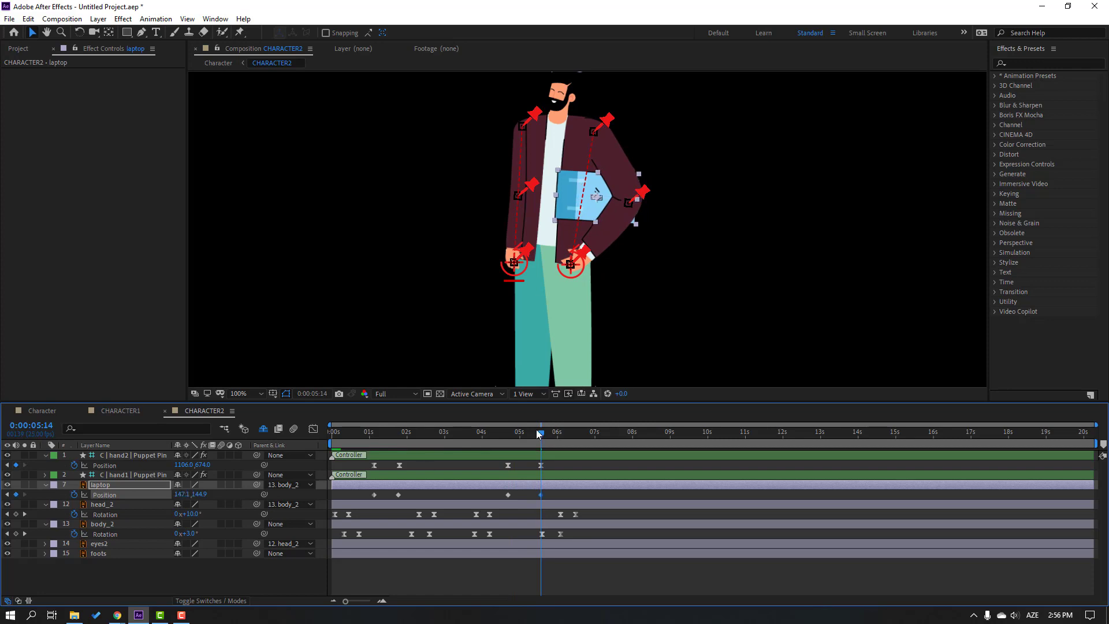
# Apply Easy Ease to the laptop's four Position keyframes and preview the animation.
pyautogui.moveTo(500, 435); pyautogui.dragTo(543, 434)
pyautogui.moveTo(560, 498); pyautogui.dragTo(375, 497)
pyautogui.rightClick(376, 497)
pyautogui.moveTo(496, 488)
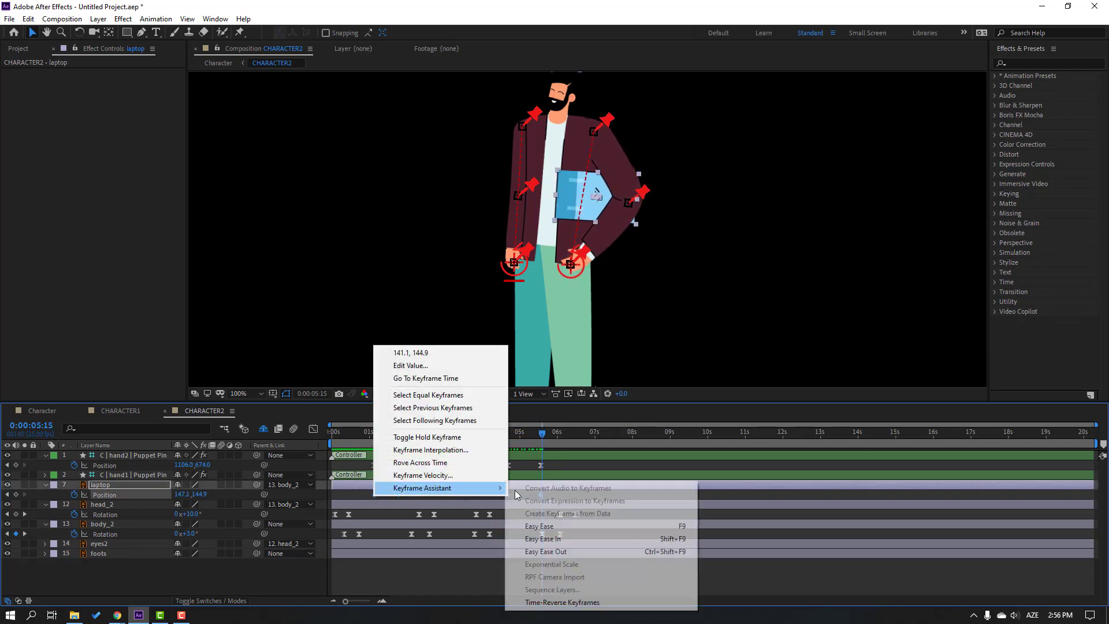
pyautogui.click(545, 528)
pyautogui.press('space')
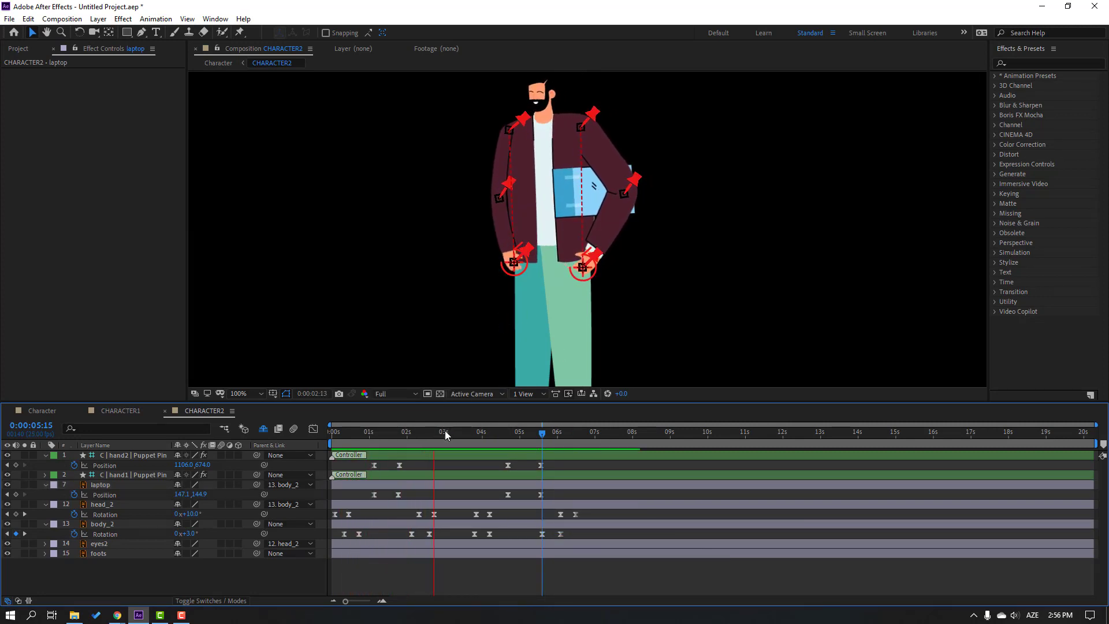
# Move the eyes2 layer above head_2 in the layer order.
pyautogui.click(103, 546)
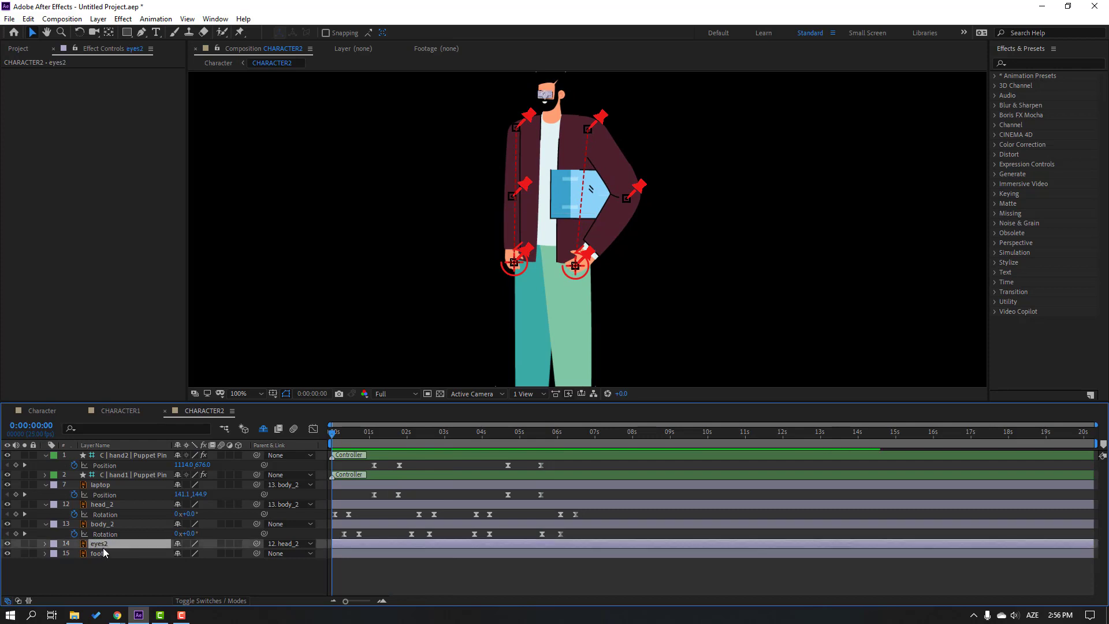
pyautogui.scroll(4, 528, 213)
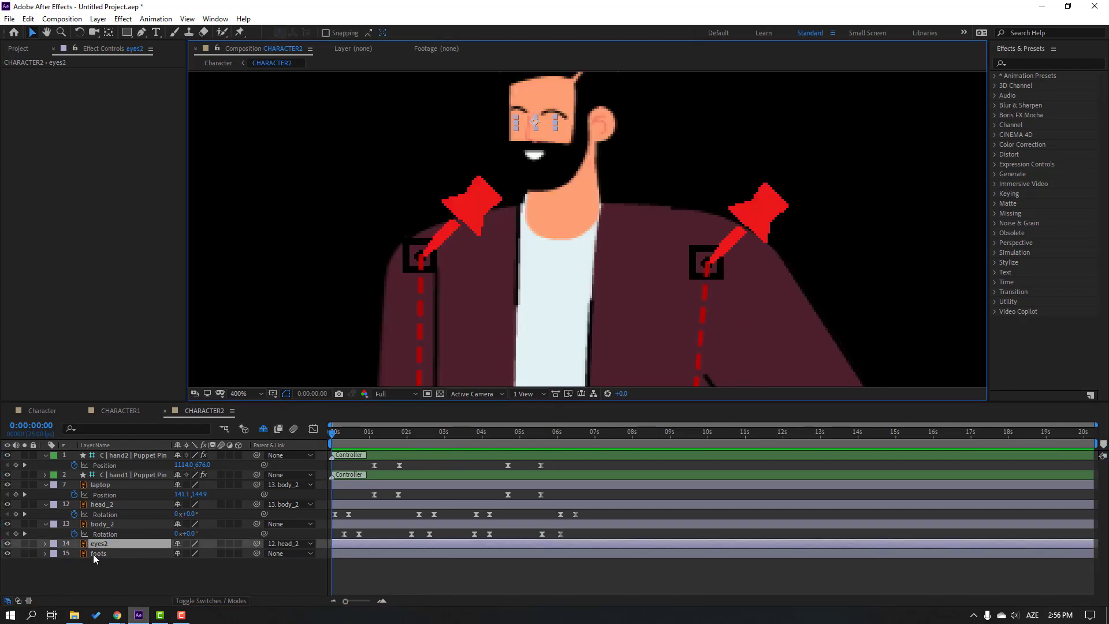
pyautogui.moveTo(99, 548); pyautogui.dragTo(127, 496)
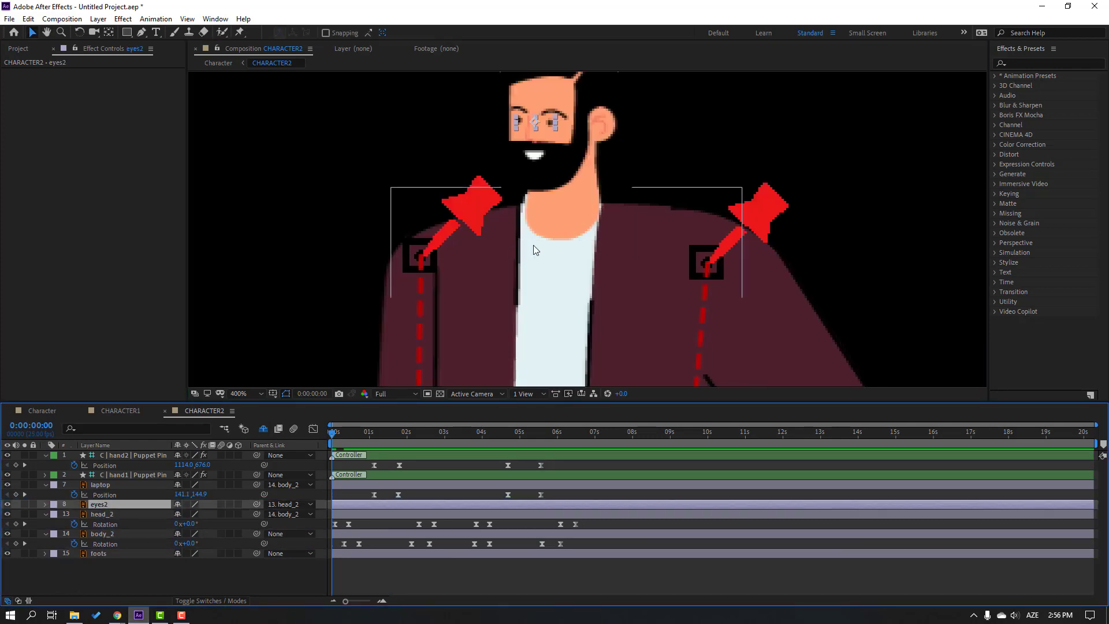
# Add a Scale keyframe to eyes2 at 0:05 and set its vertical scale to 5% at 0:08.
pyautogui.press('s')
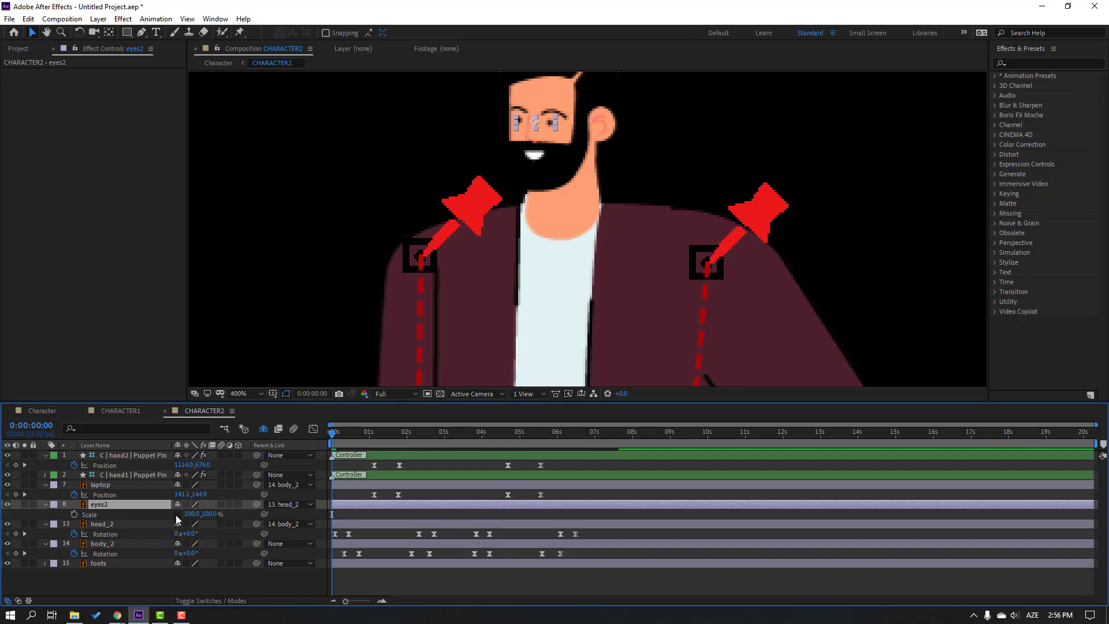
pyautogui.moveTo(338, 430); pyautogui.dragTo(340, 434)
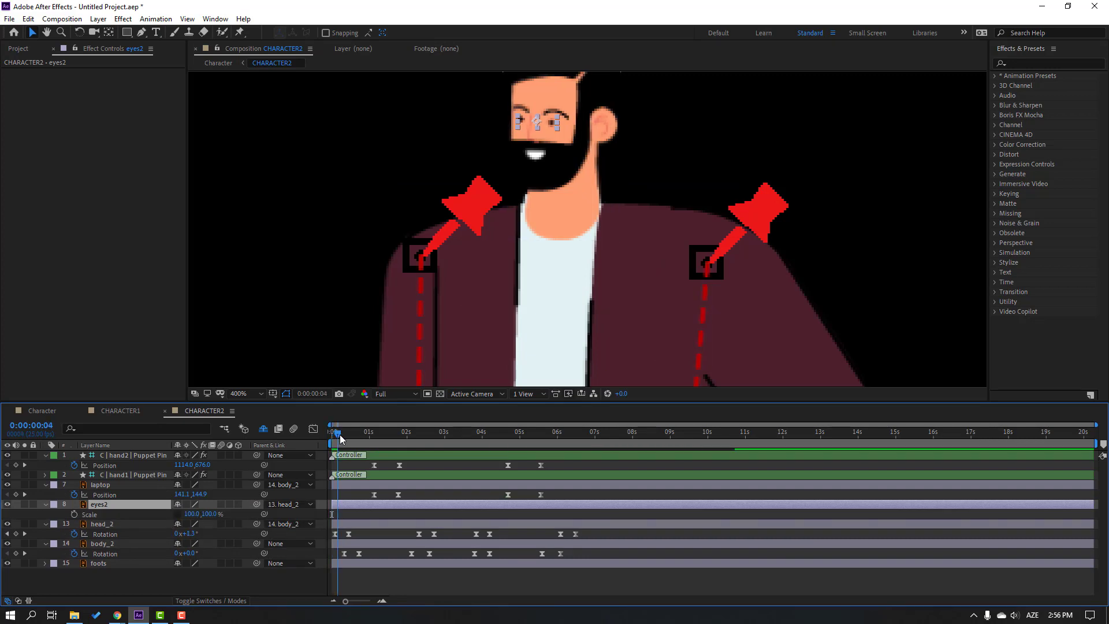
pyautogui.click(74, 514)
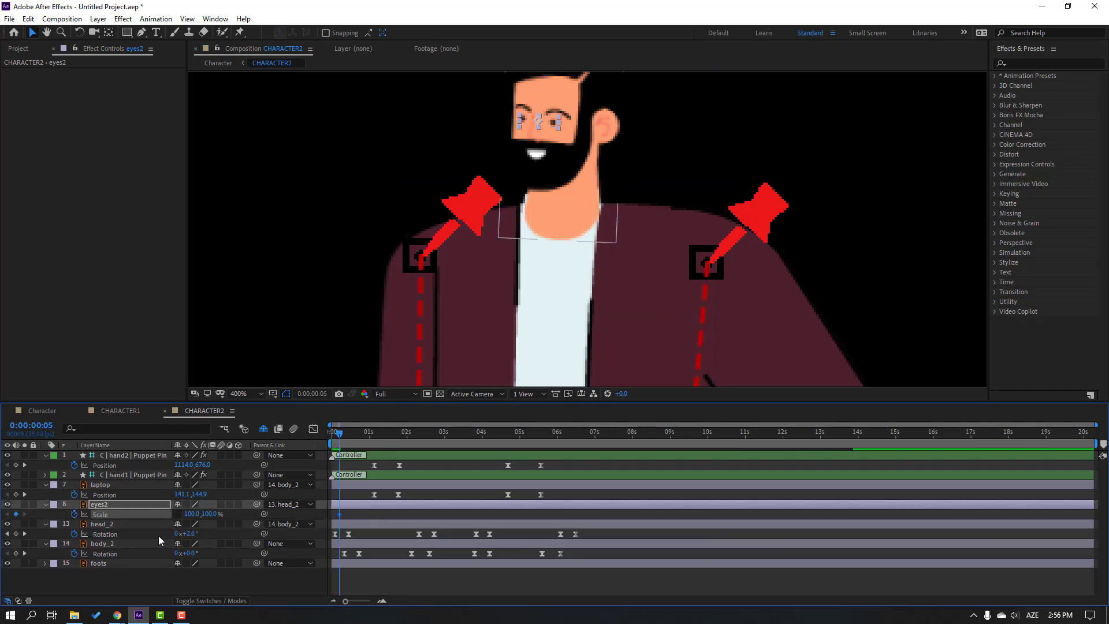
pyautogui.click(209, 514)
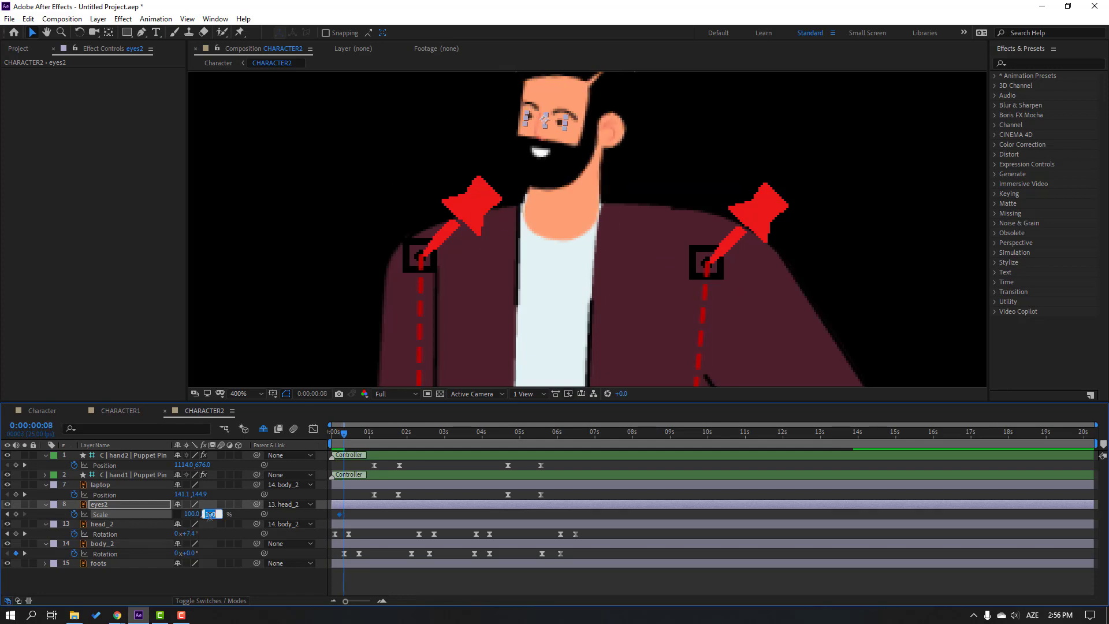
pyautogui.write('5')
pyautogui.press('Return')
# Set eyes2's vertical scale to 100% at 0:11 to reopen the eyes.
pyautogui.press('pagedown')
pyautogui.press('pagedown')
pyautogui.press('pagedown')
pyautogui.click(211, 514)
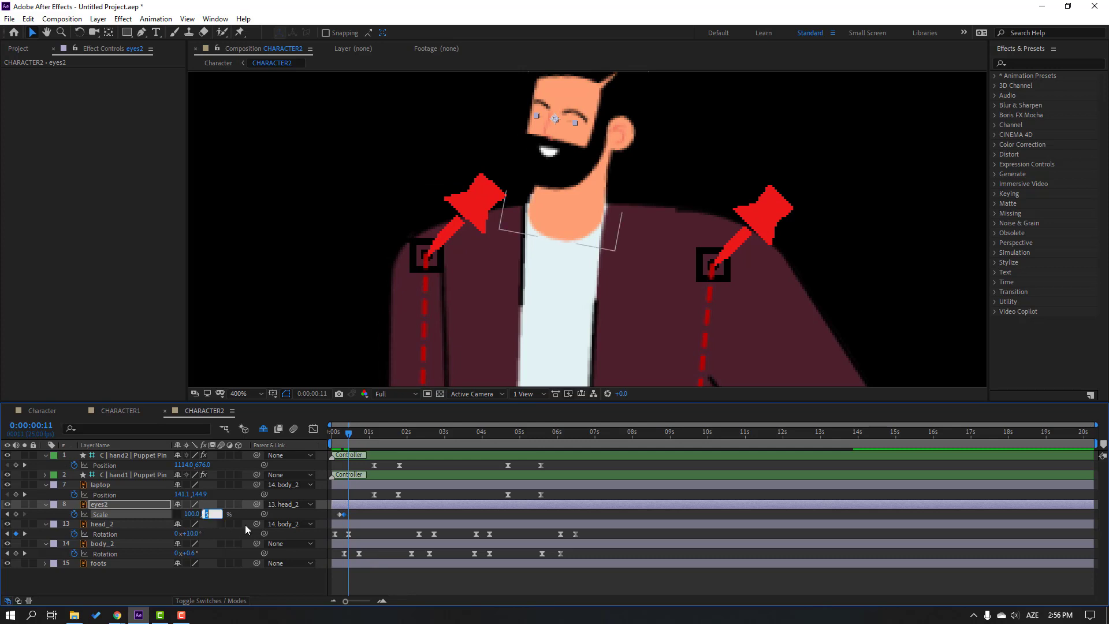
pyautogui.write('100')
pyautogui.press('Return')
# Apply Easy Ease to eyes2's three Scale keyframes.
pyautogui.rightClick(342, 514)
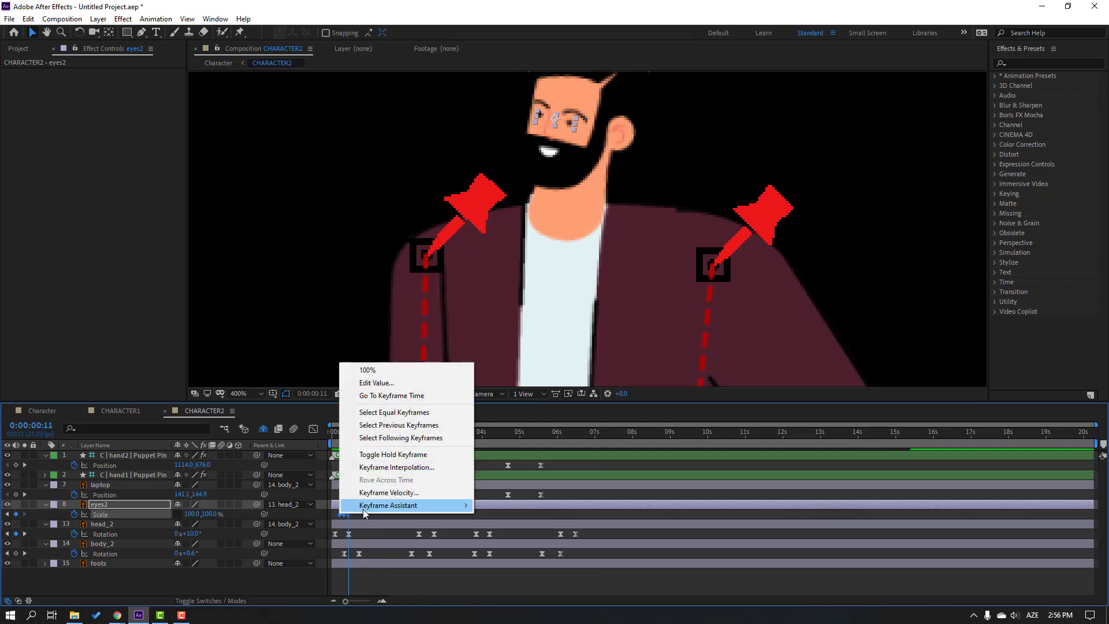
pyautogui.moveTo(370, 506)
pyautogui.click(527, 429)
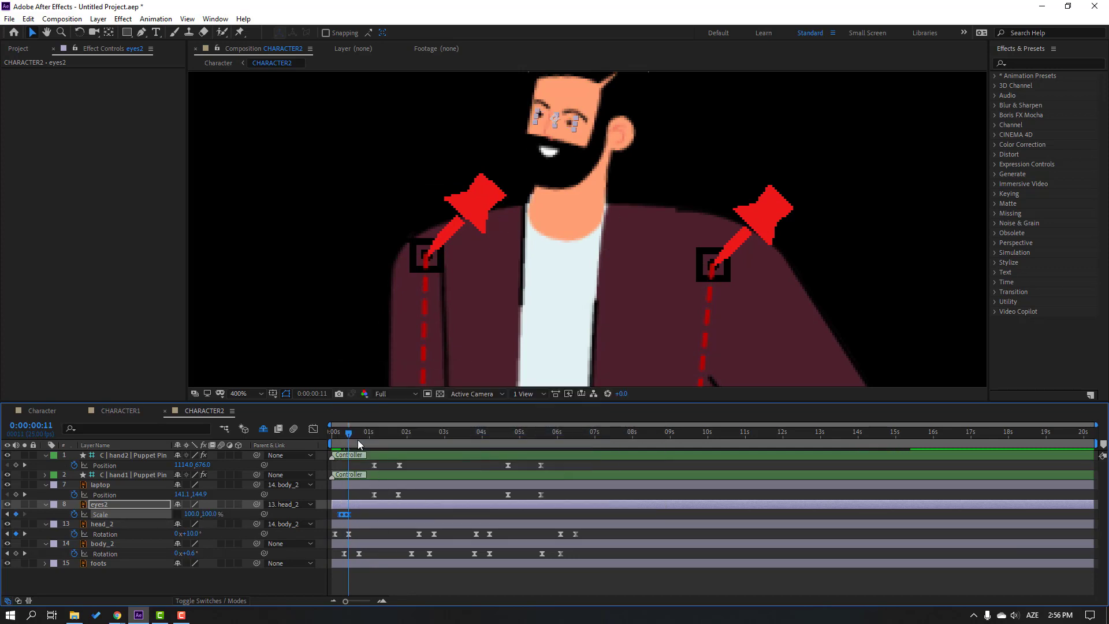
# Copy eyes2's three blink Scale keyframes, paste them at intervals of a second or more up to 6:20, and preview the blinking.
pyautogui.moveTo(354, 433); pyautogui.dragTo(535, 434)
pyautogui.hotkey('ctrl', 'v')
pyautogui.hotkey('ctrl', 'v')
pyautogui.hotkey('ctrl', 'v')
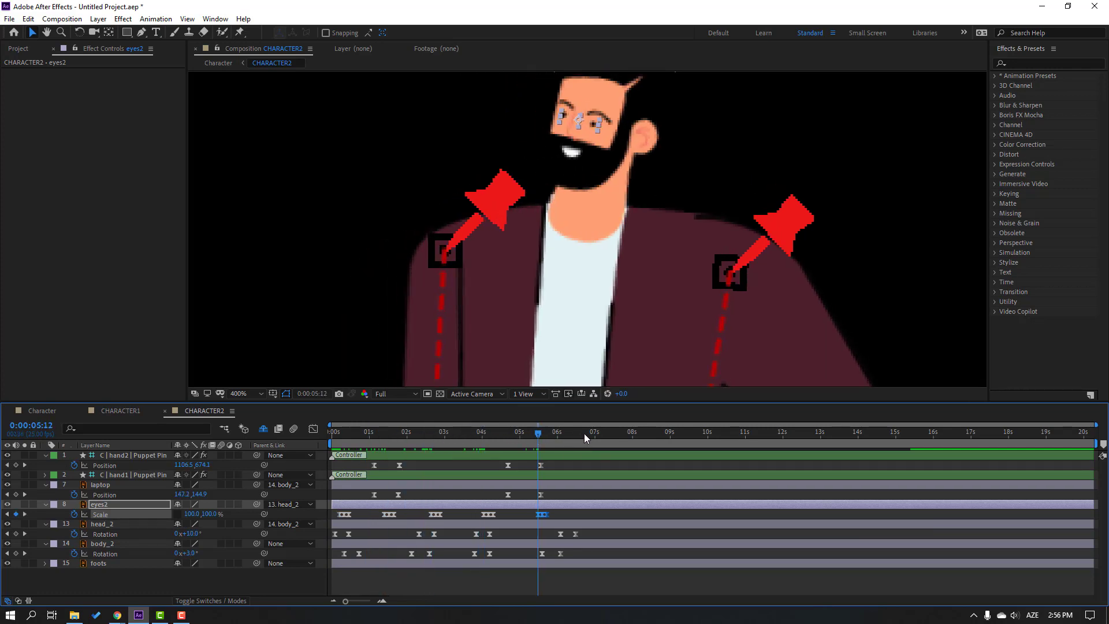
pyautogui.click(587, 434)
pyautogui.hotkey('ctrl', 'v')
pyautogui.scroll(-2, 431, 288)
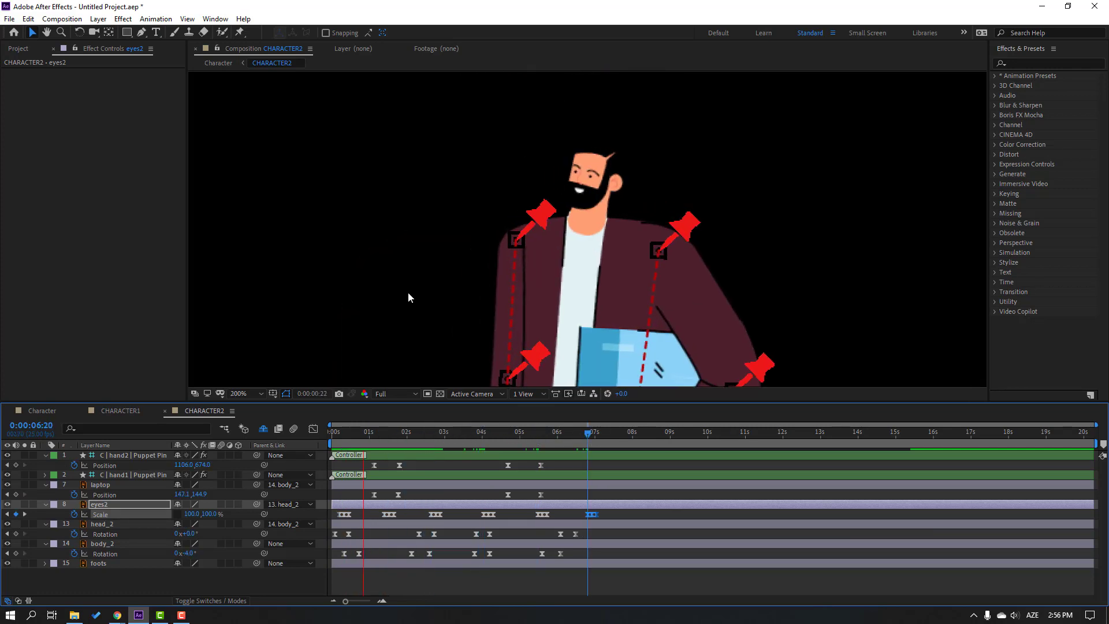
pyautogui.scroll(-2, 409, 297)
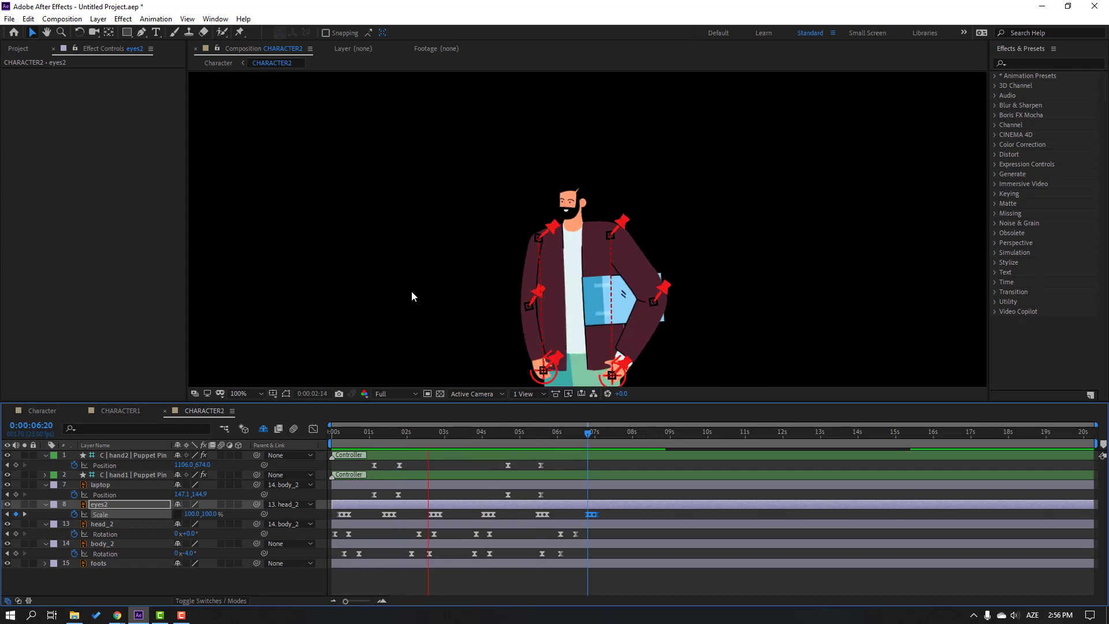
# Close the CHARACTER2 composition and paste the blink Scale keyframes onto the eyes layer of CHARACTER1 at 0:10.
pyautogui.click(165, 411)
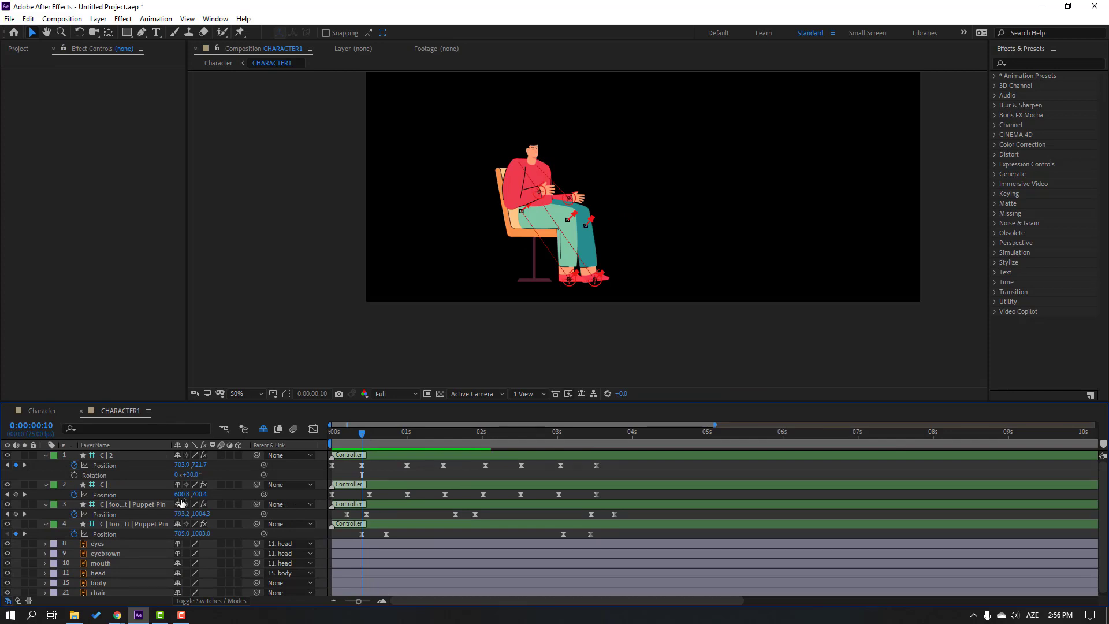
pyautogui.click(98, 543)
pyautogui.scroll(6, 592, 212)
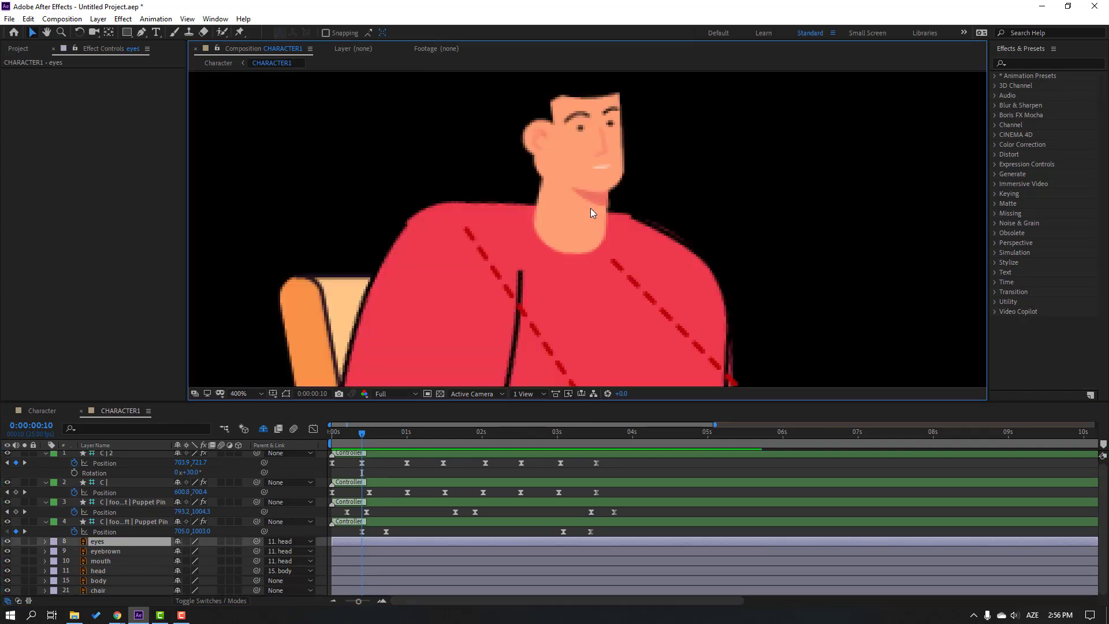
pyautogui.moveTo(591, 208); pyautogui.dragTo(555, 242)
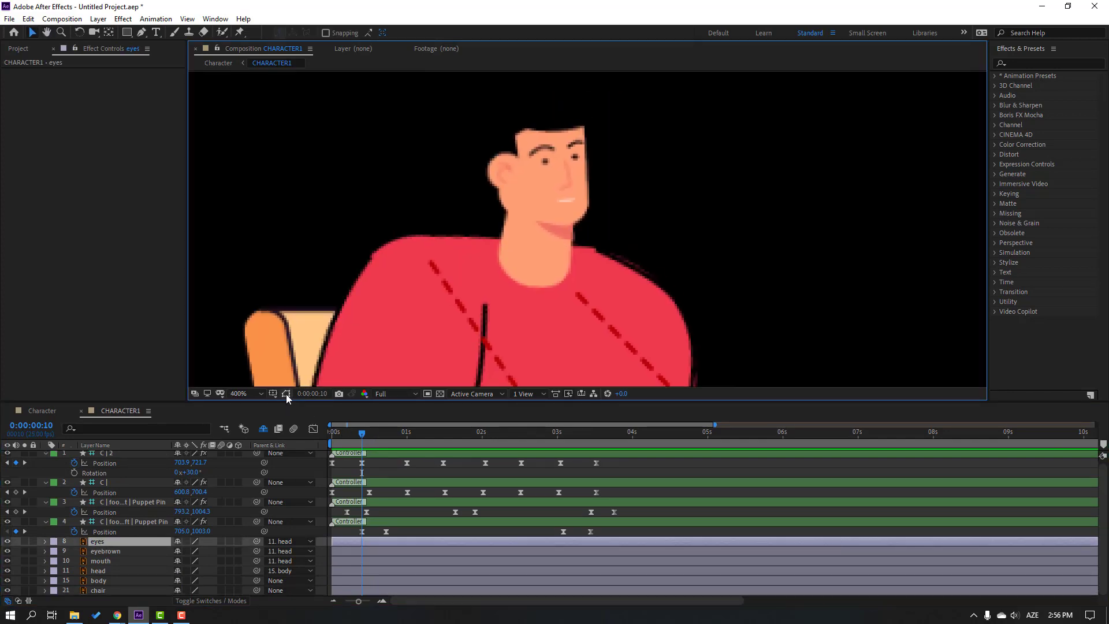
pyautogui.scroll(1, 594, 203)
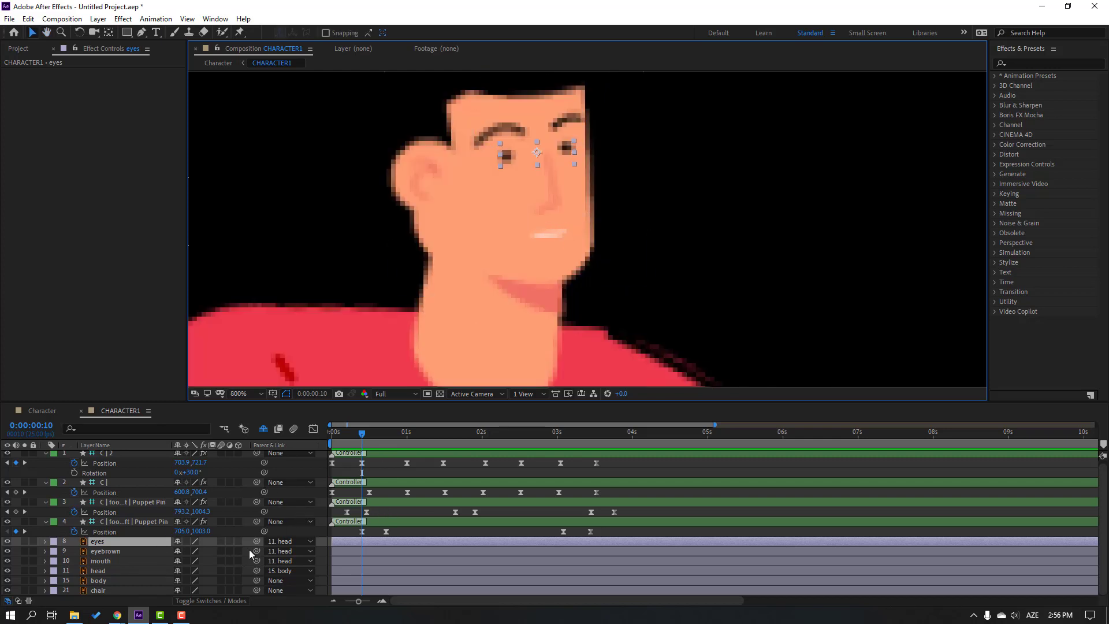
pyautogui.press('s')
pyautogui.click(175, 553)
pyautogui.hotkey('ctrl', 'v')
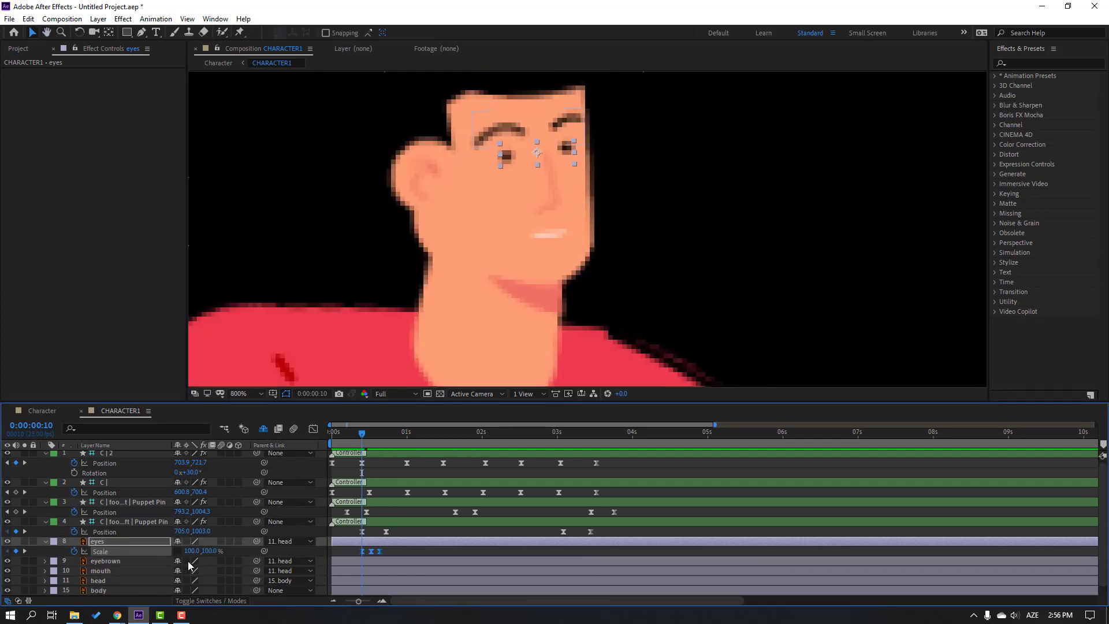
# Paste the blink keyframes repeatedly on the eyes layer up to 4:21, preview them, and return to the Character composition.
pyautogui.moveTo(352, 432); pyautogui.dragTo(695, 432)
pyautogui.hotkey('ctrl', 'v')
pyautogui.hotkey('ctrl', 'v')
pyautogui.hotkey('ctrl', 'v')
pyautogui.scroll(-2, 406, 243)
pyautogui.press('space')
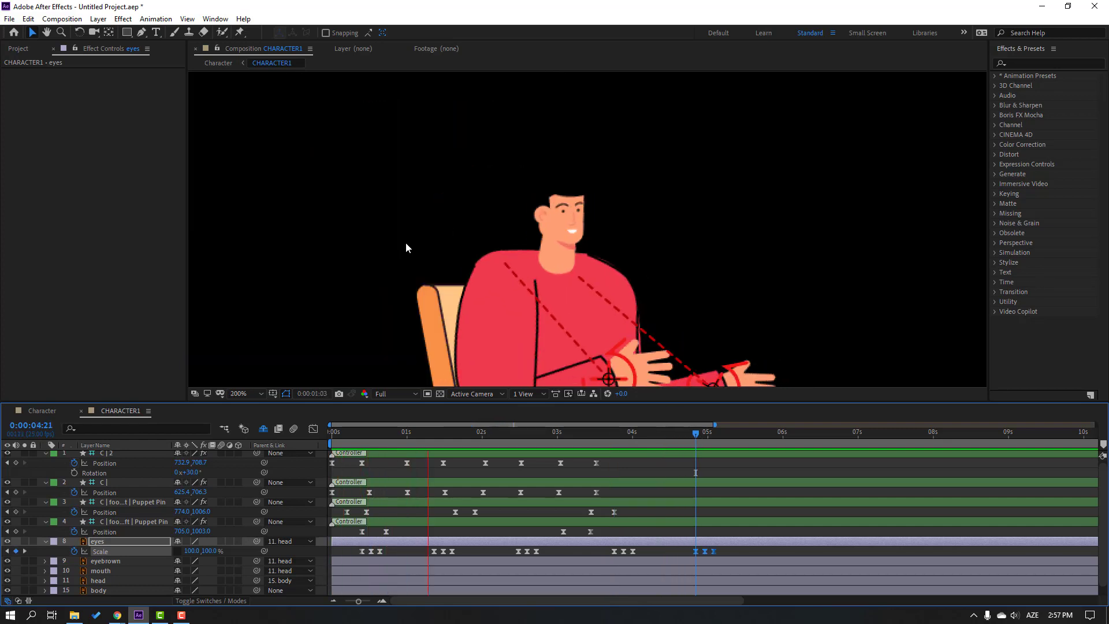
pyautogui.click(37, 410)
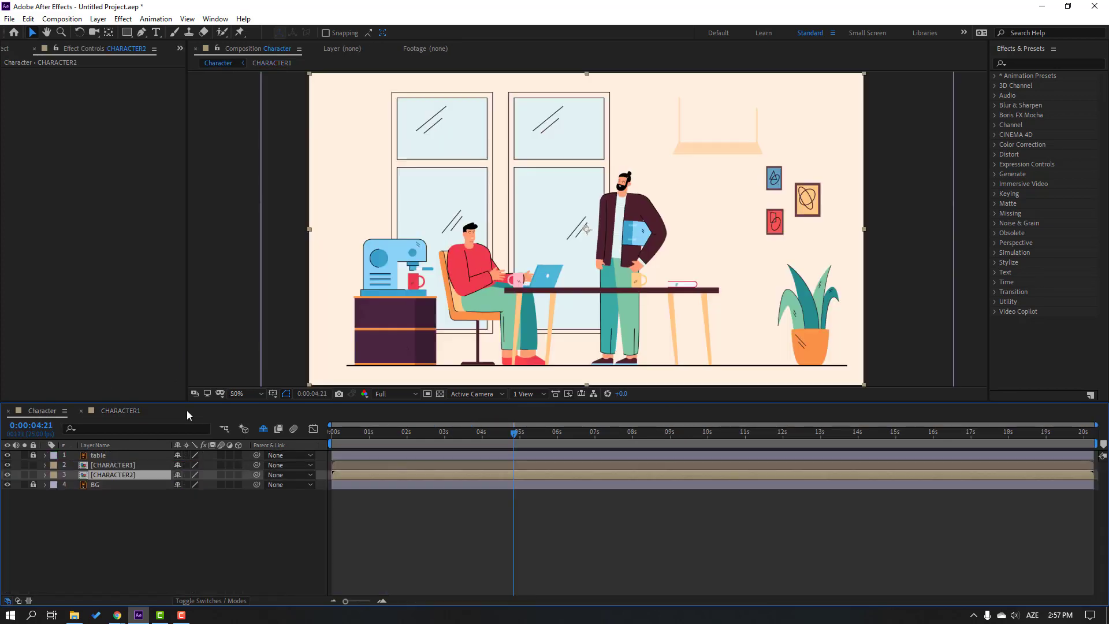